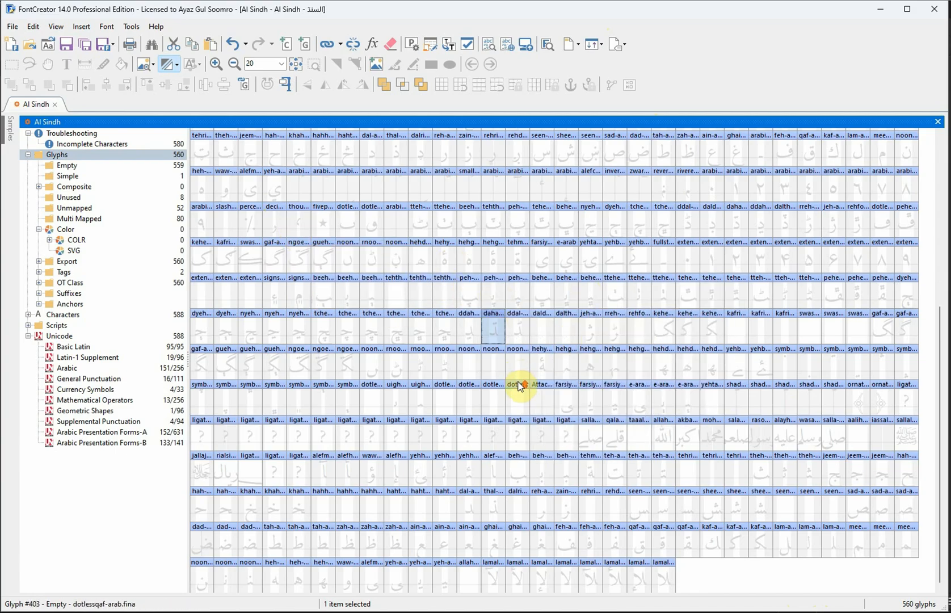
Review the font's glyph overview, including the Arabic and Arabic Presentation Forms-A Unicode blocks
scroll(519, 385, up, 5)
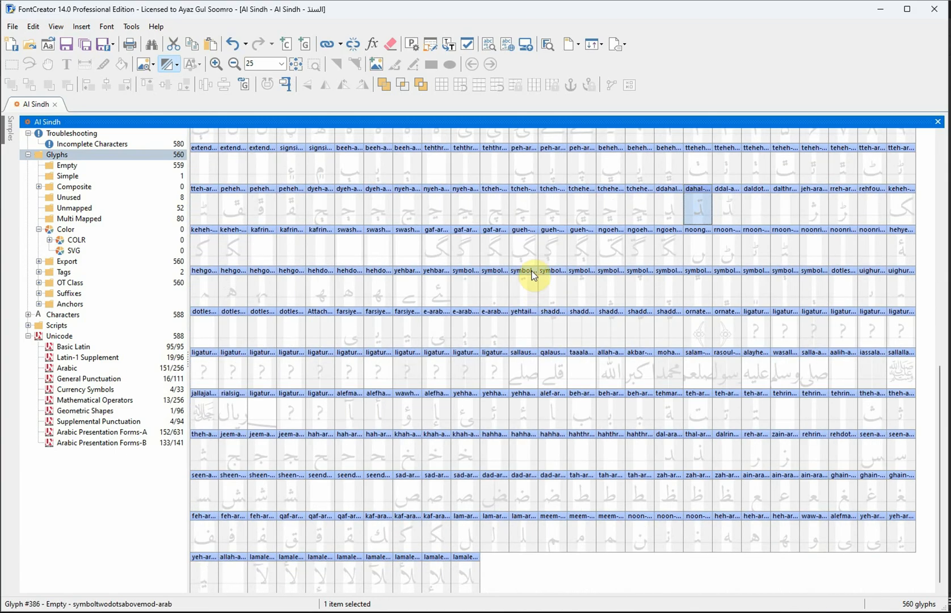
scroll(536, 311, up, 3)
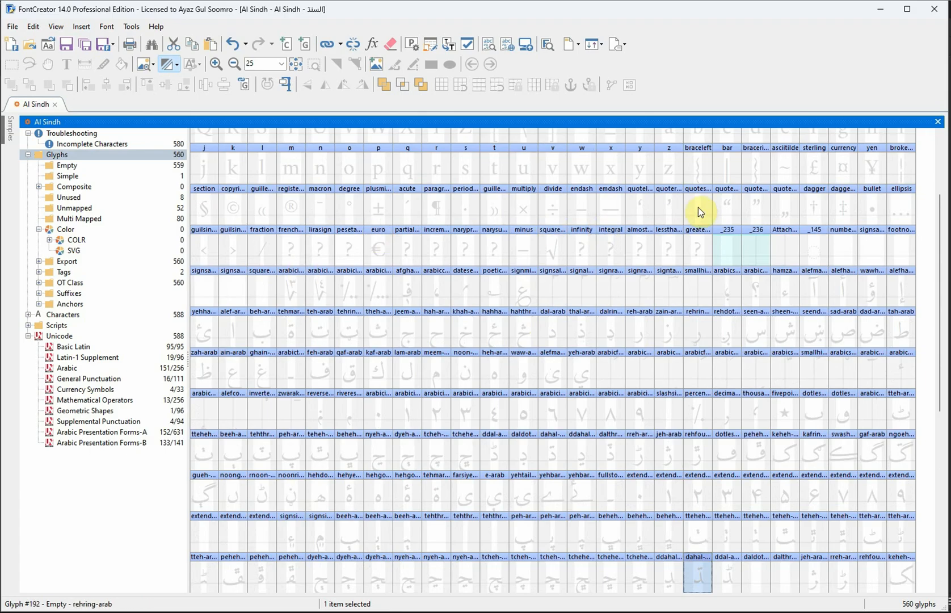
scroll(686, 332, up, 3)
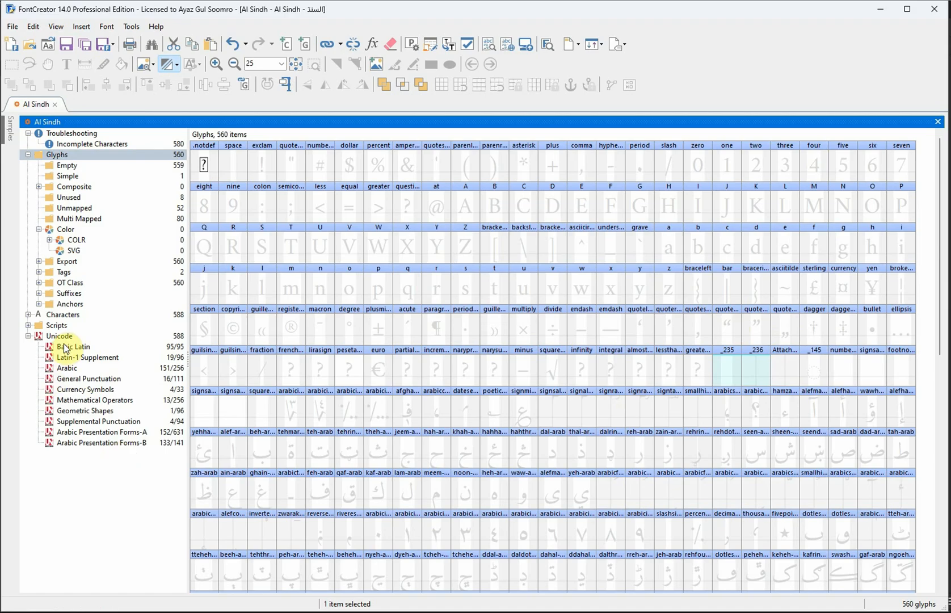
click(72, 369)
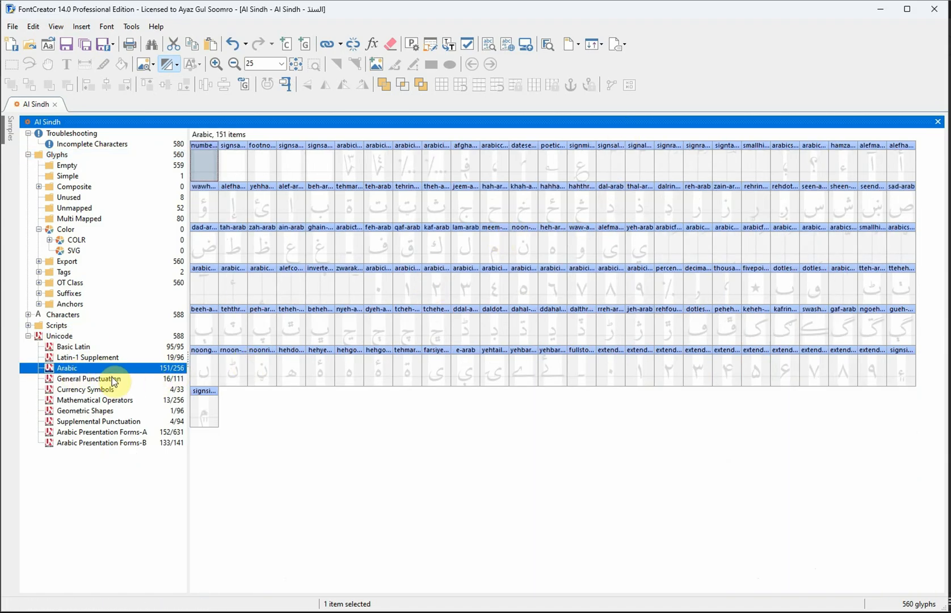
click(105, 434)
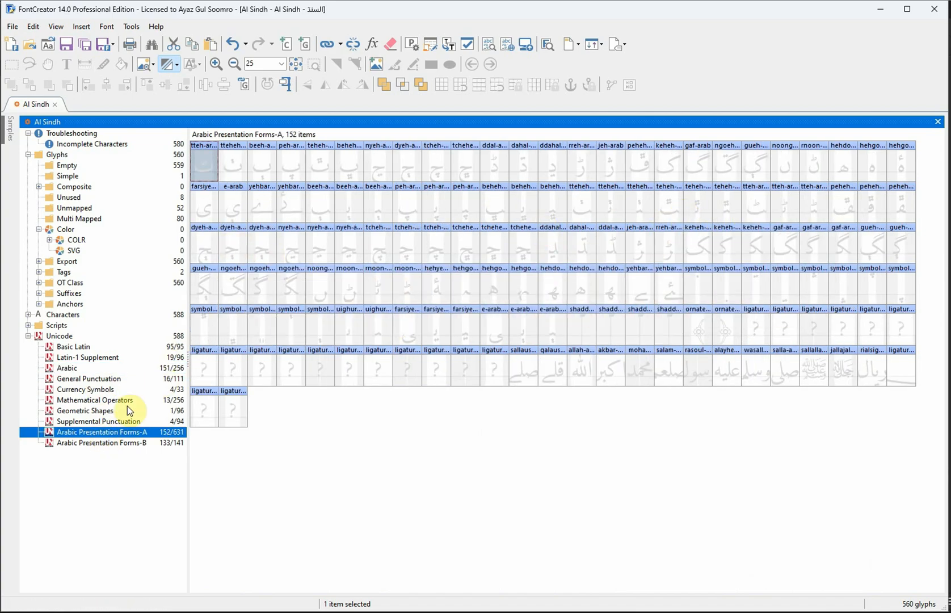
click(68, 367)
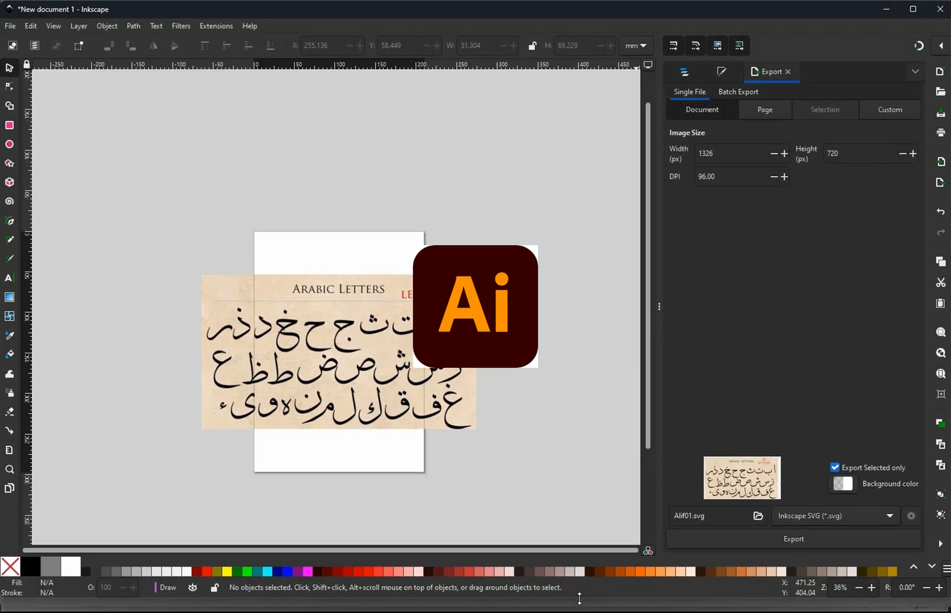
Switch to Illustrator and view the Arabic letters reference image on the artboard
drag(580, 606, 580, 611)
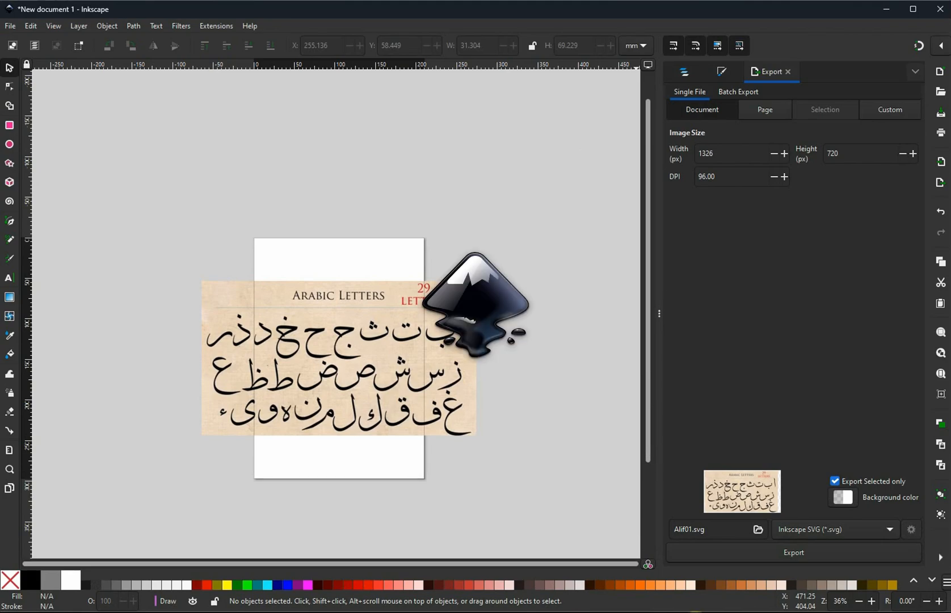
mouse_move(695, 611)
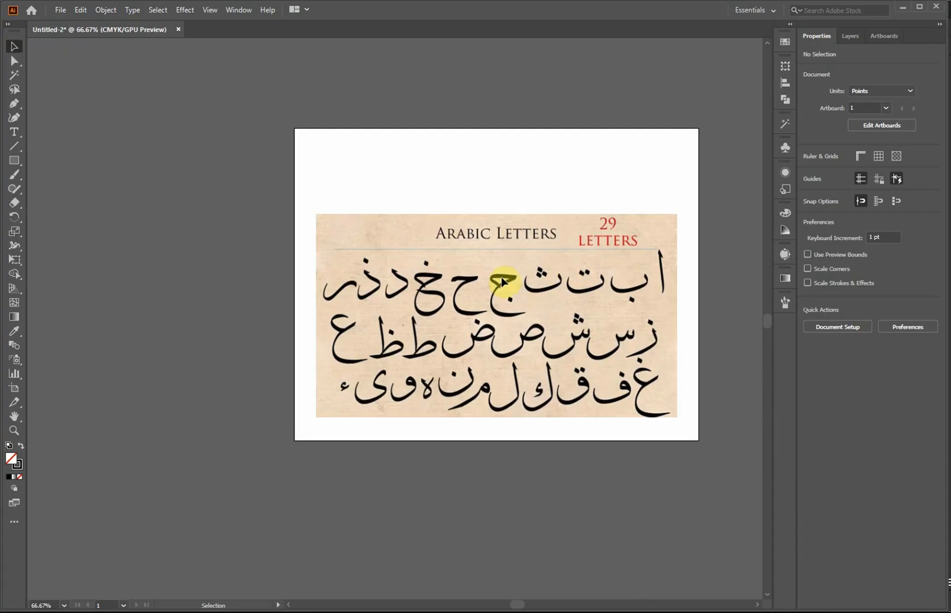
key(space)
drag(542, 205, 372, 224)
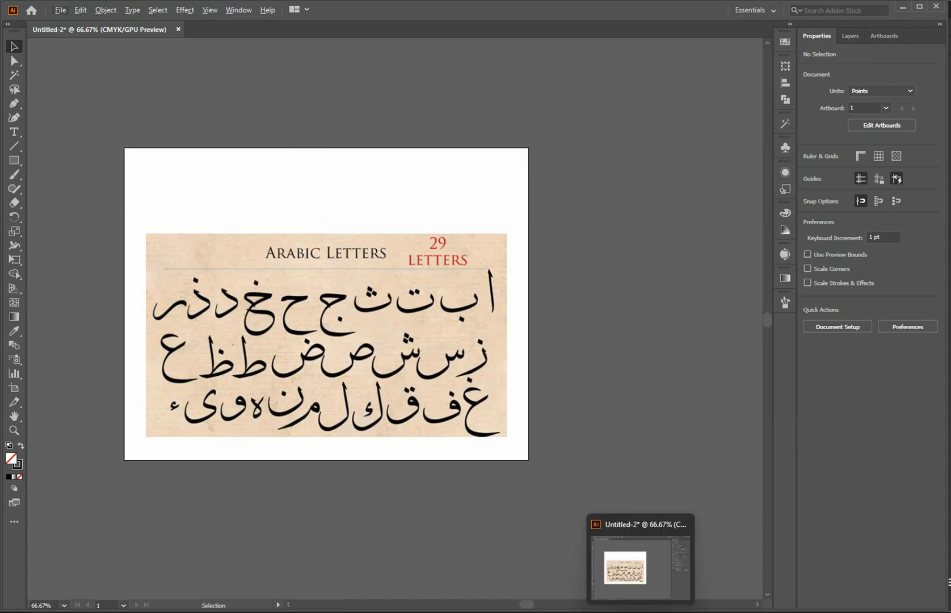
Switch to Inkscape and examine the layer structure, including the reference image inside the locked Layer 1
click(692, 610)
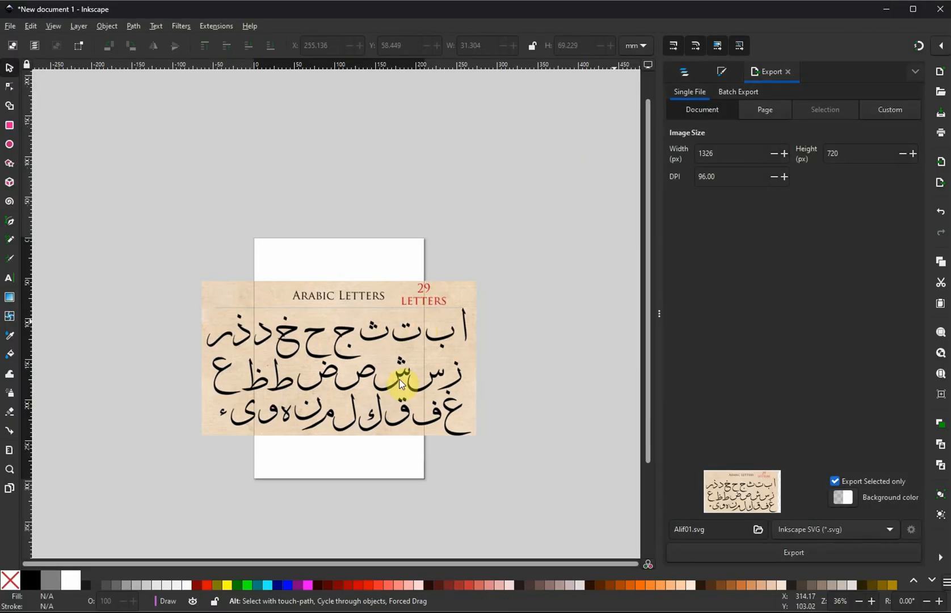
scroll(440, 386, up, 2)
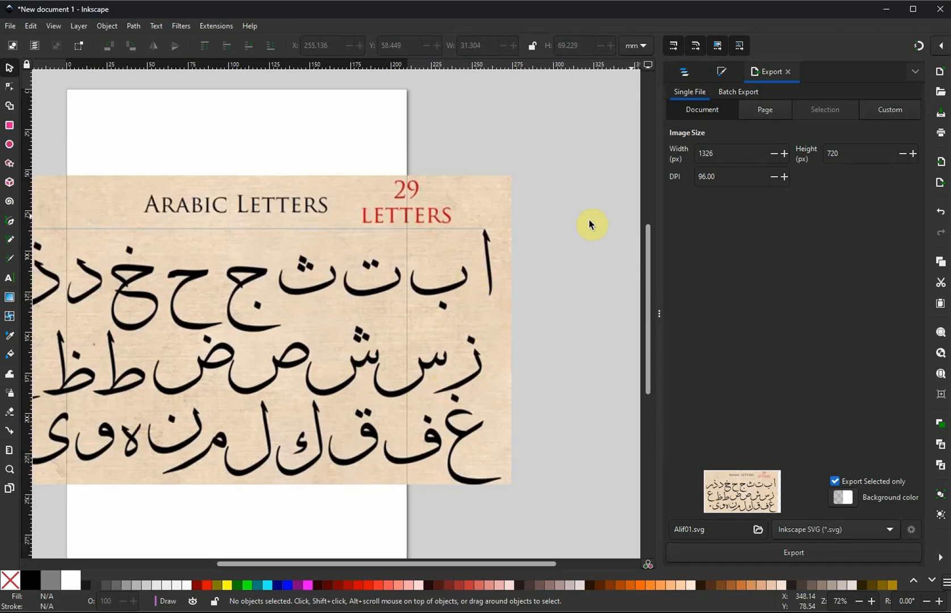
click(686, 73)
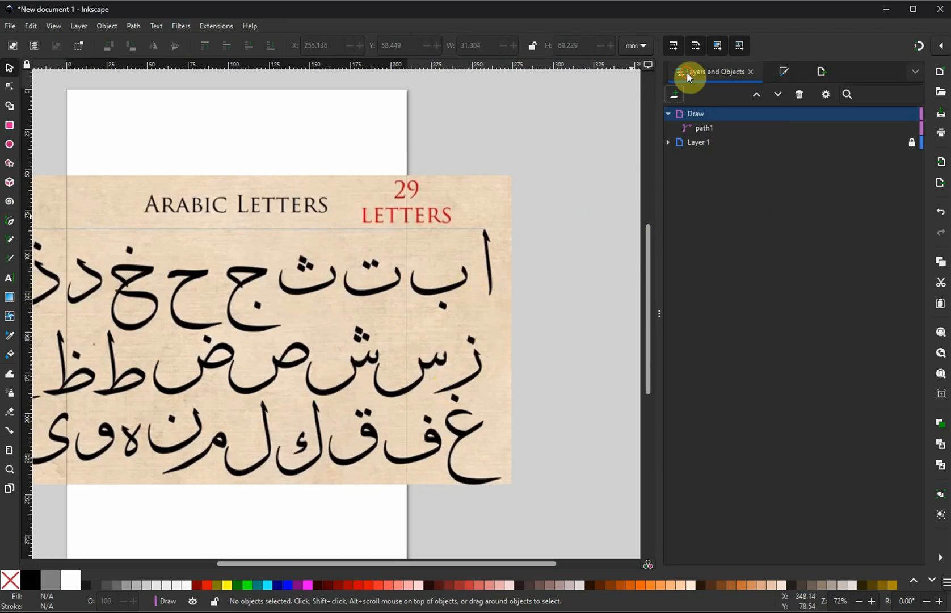
click(681, 143)
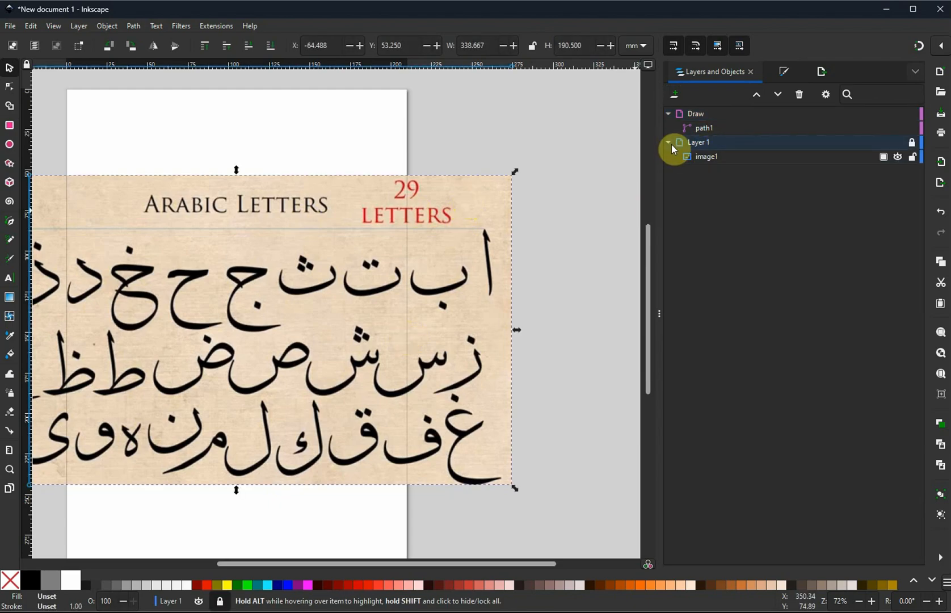
click(705, 157)
click(668, 143)
Delete the Draw layer with its path and add a new layer named Layer 2
click(697, 114)
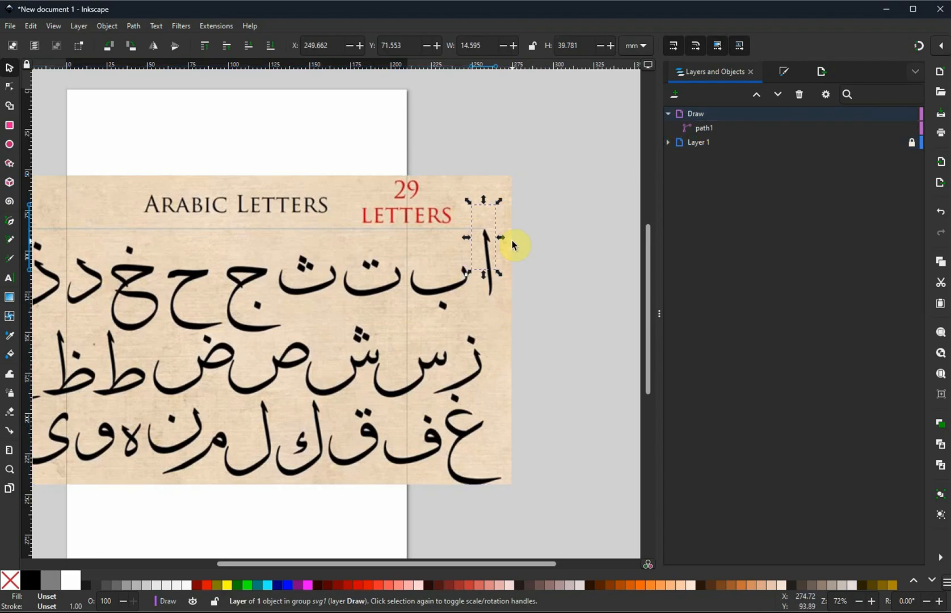
key(Delete)
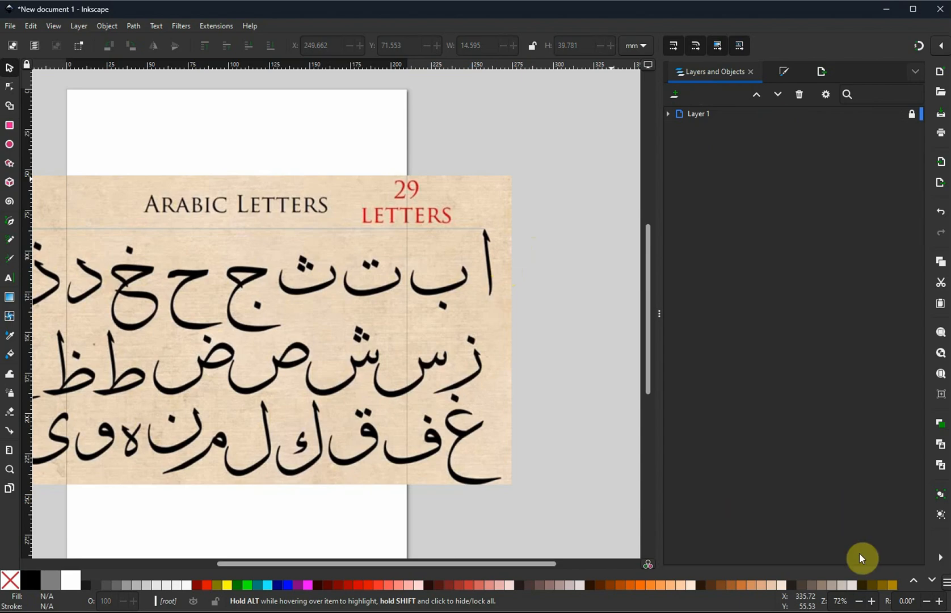
click(674, 94)
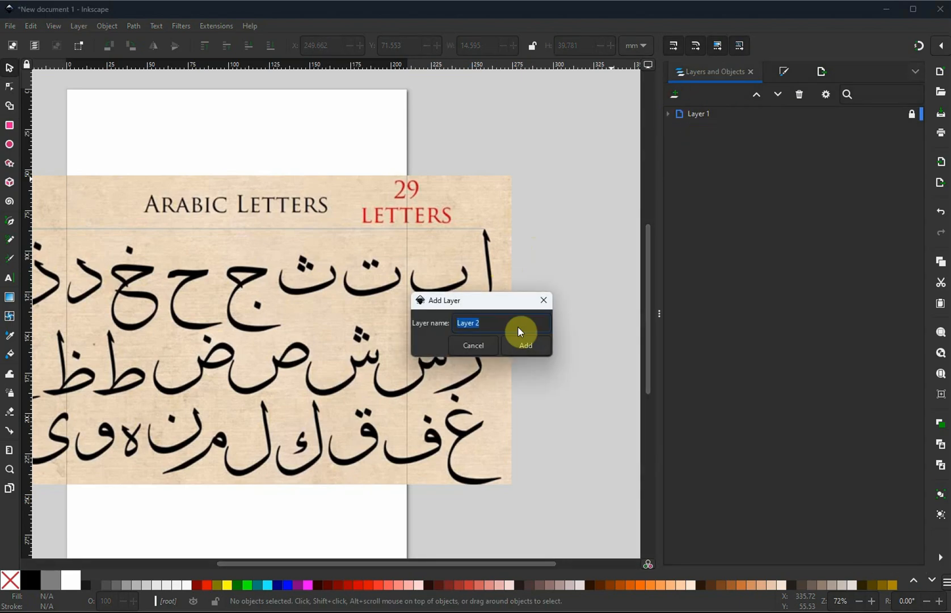
click(526, 345)
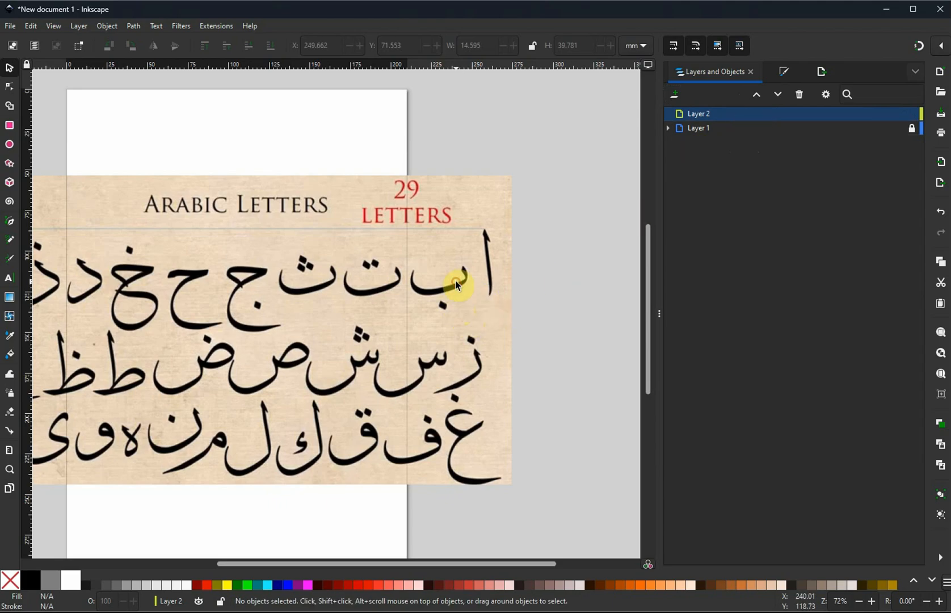
Check which image Layer 1 contains and make the empty Layer 2 the active drawing layer
click(698, 128)
click(670, 129)
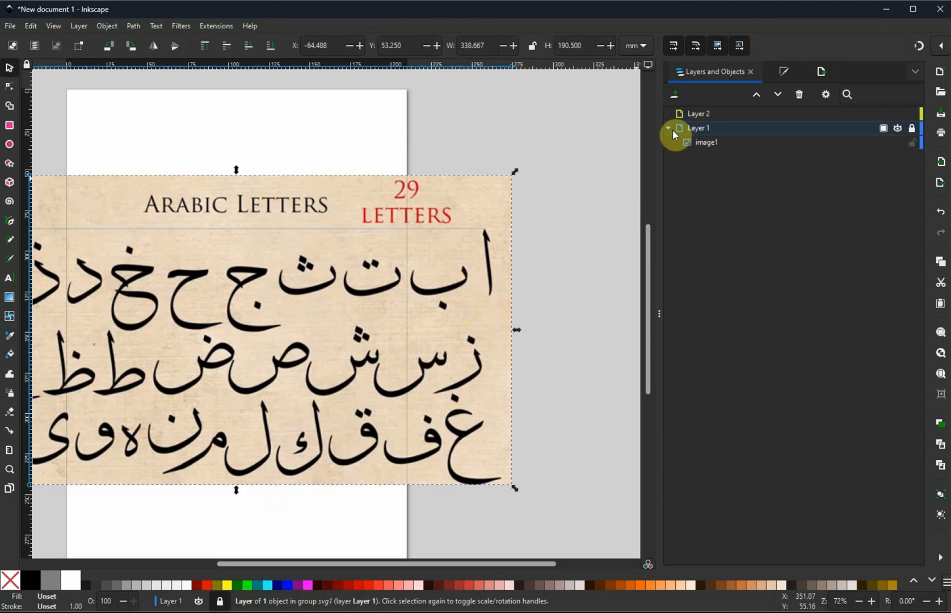
click(669, 129)
click(693, 114)
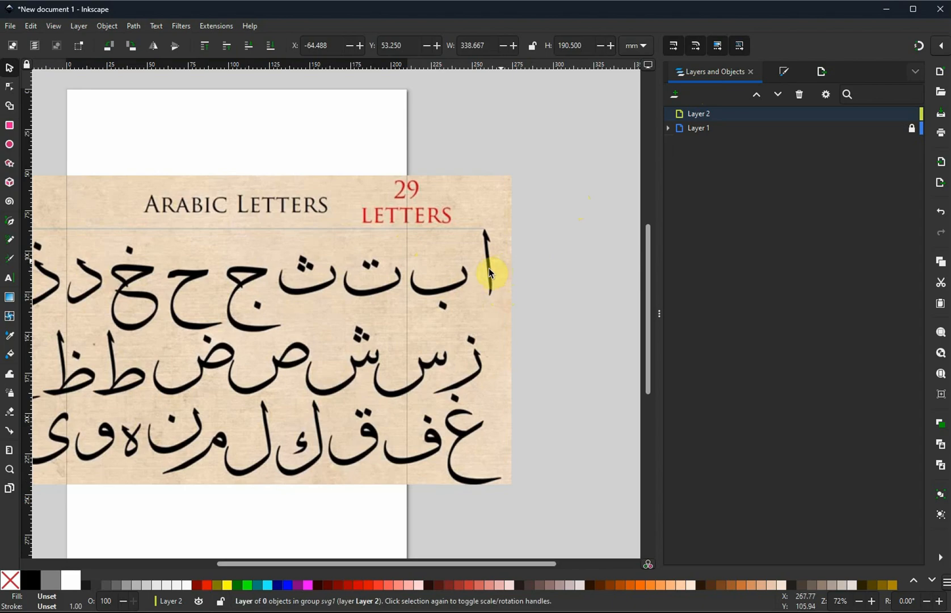
Trace the outline of the letter alif with the Pen tool on Layer 2 as a closed path, starting from its upper tip
ctrl+scroll(502, 267, up, 2)
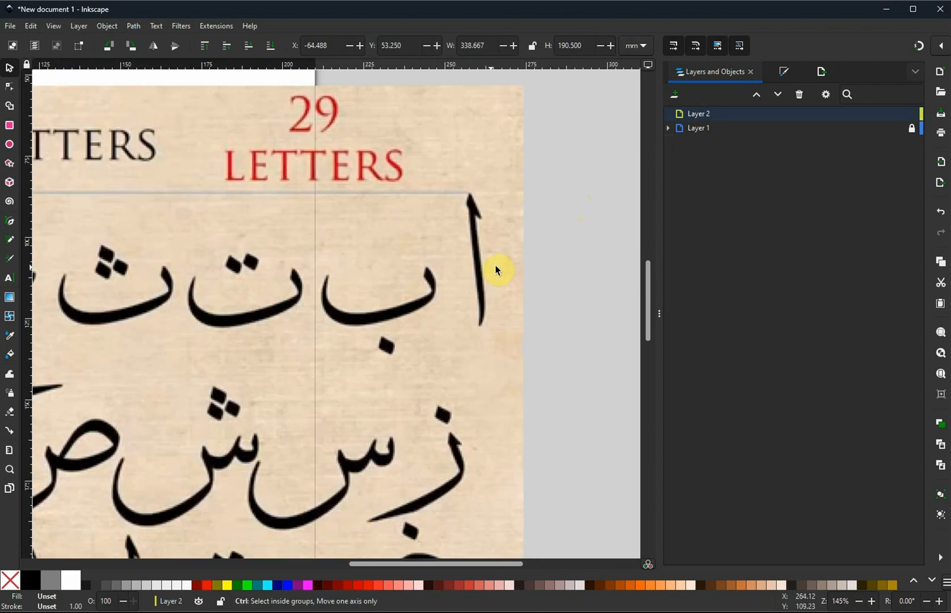
drag(494, 251, 450, 284)
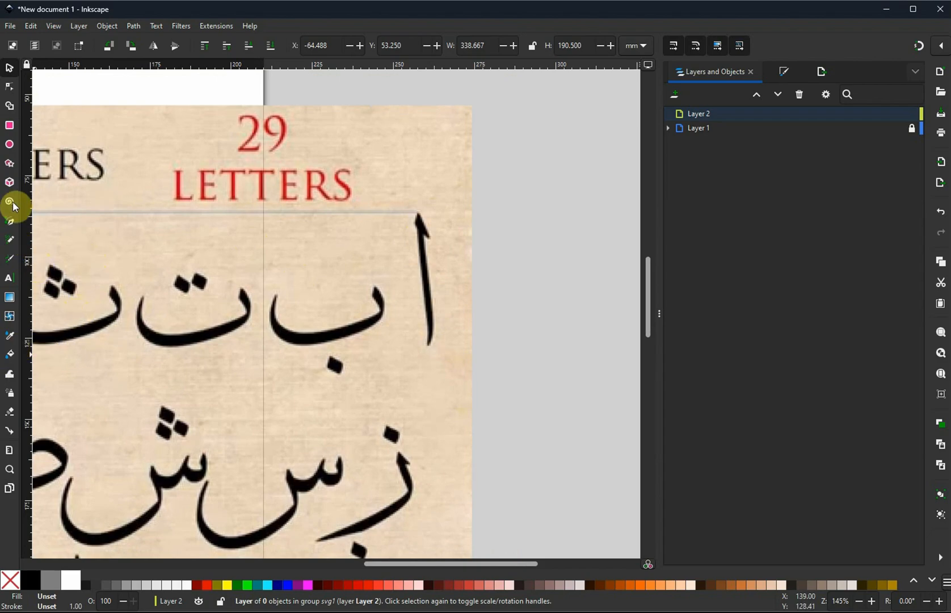
click(11, 222)
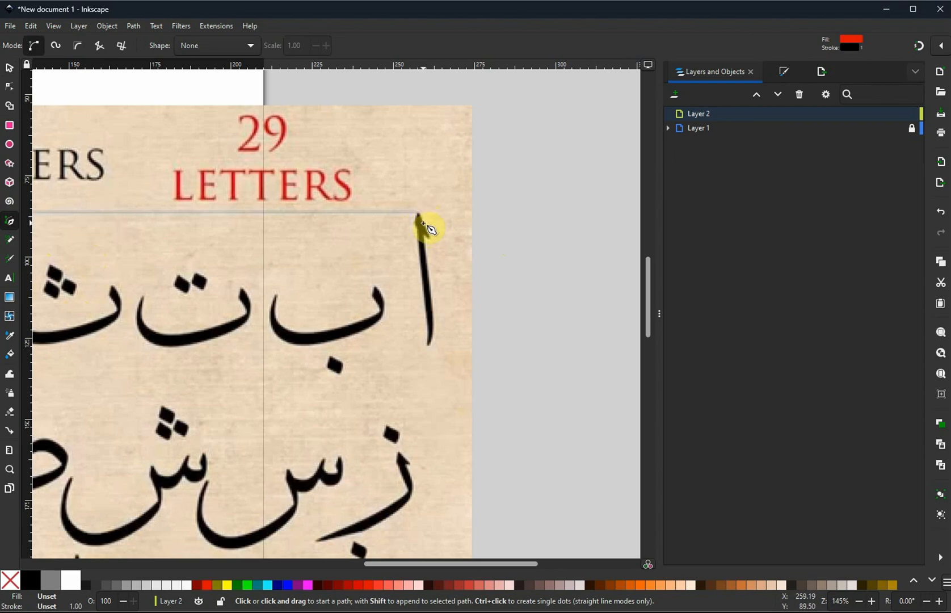
scroll(428, 228, up, 2)
click(414, 202)
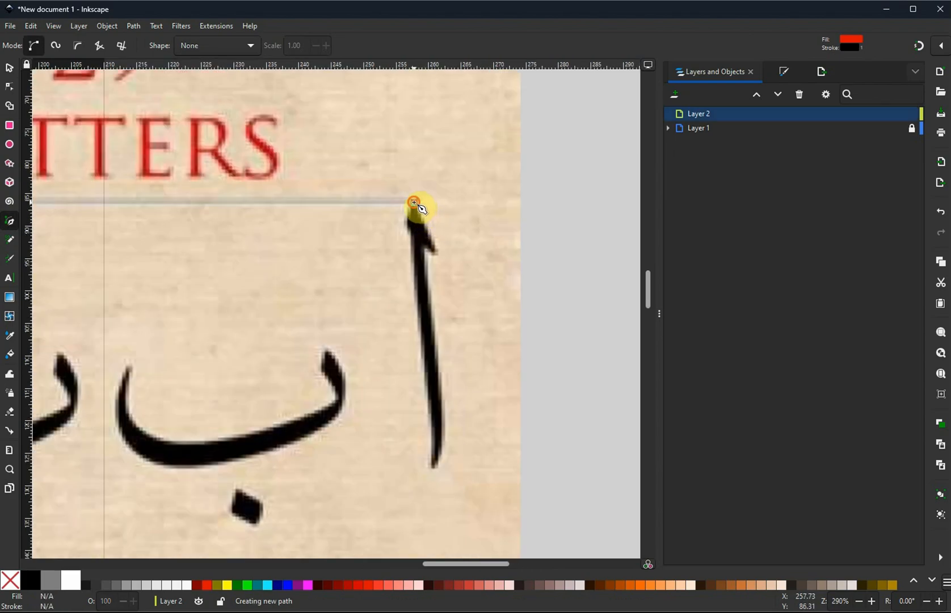
click(434, 253)
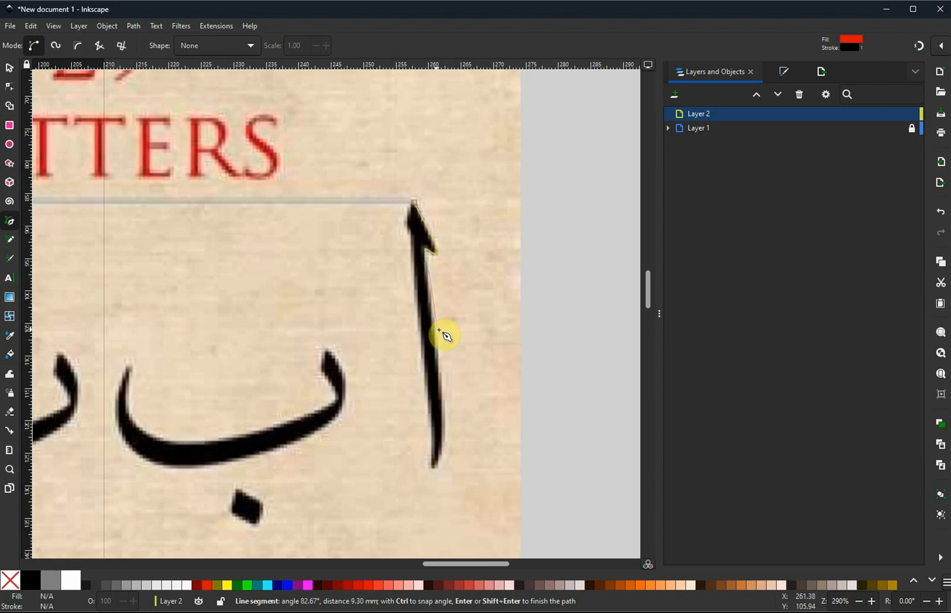
click(442, 386)
click(445, 442)
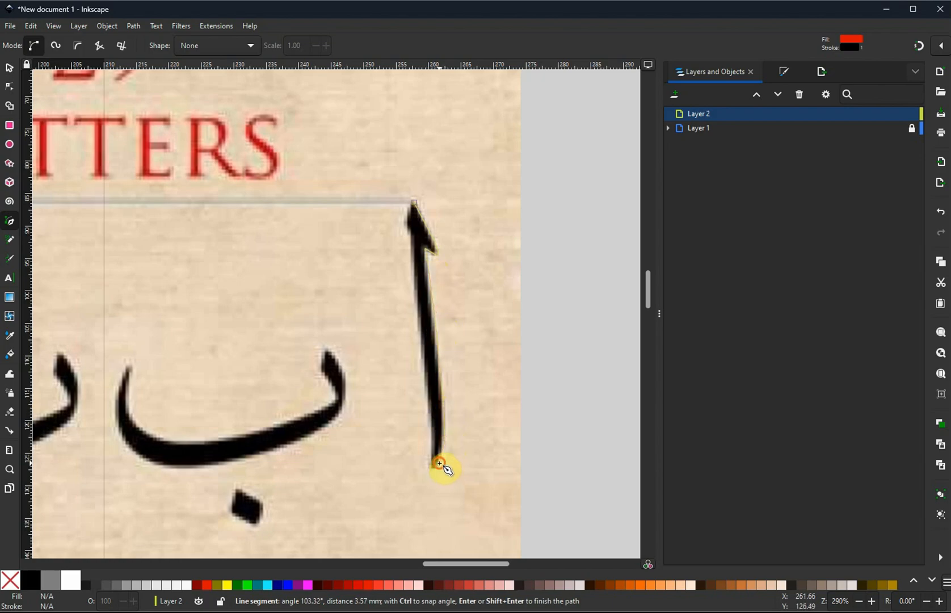
click(440, 463)
click(435, 468)
click(429, 415)
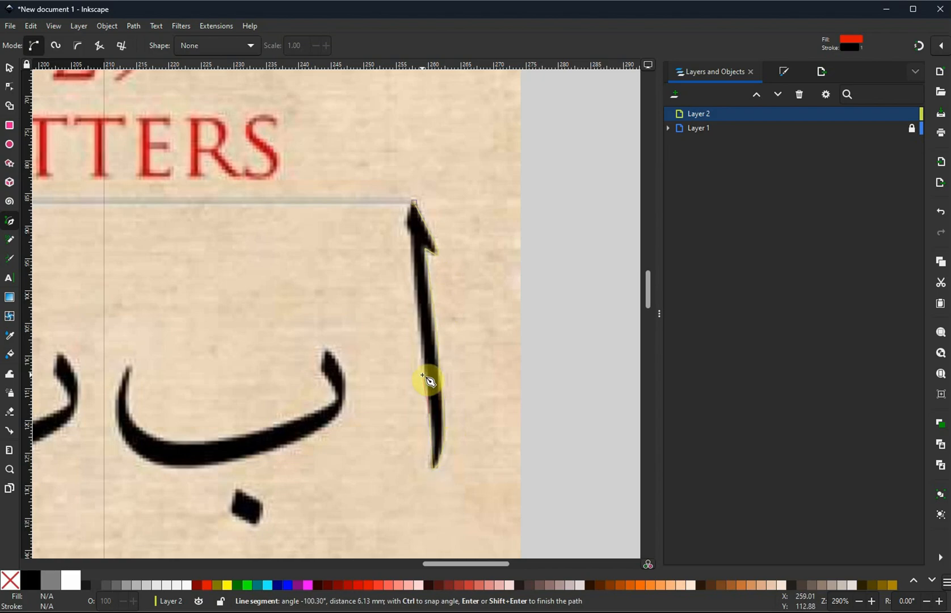
click(424, 372)
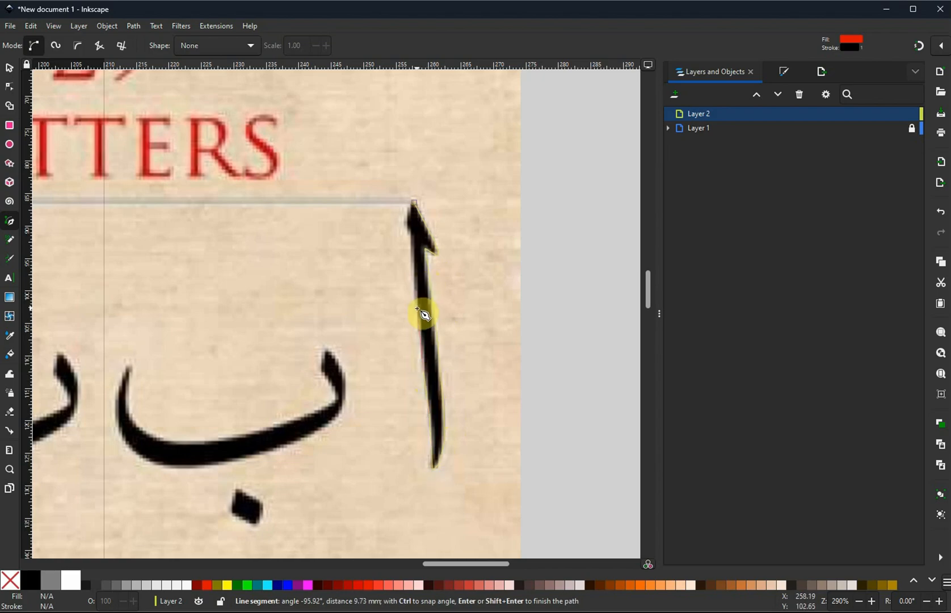
click(417, 309)
click(412, 266)
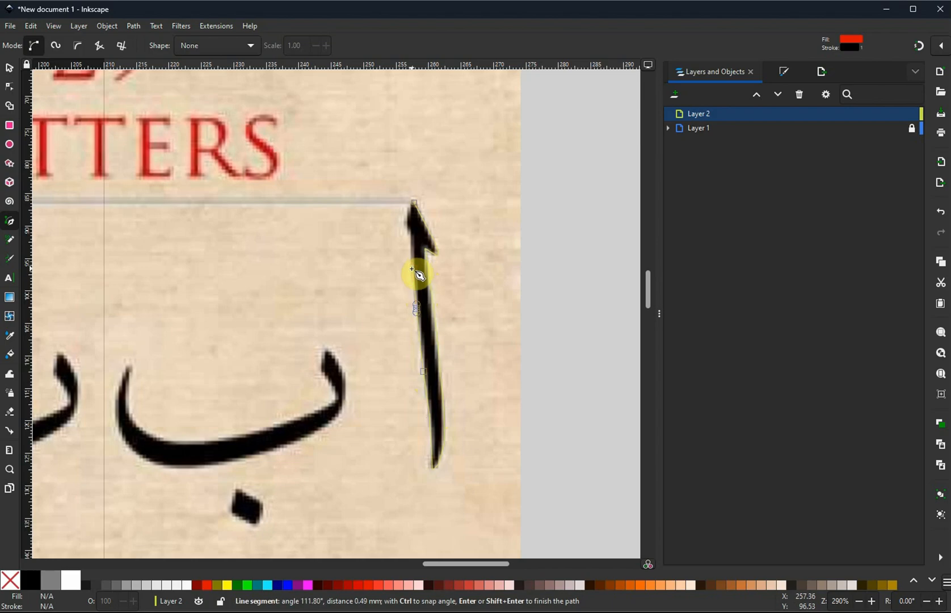
click(405, 225)
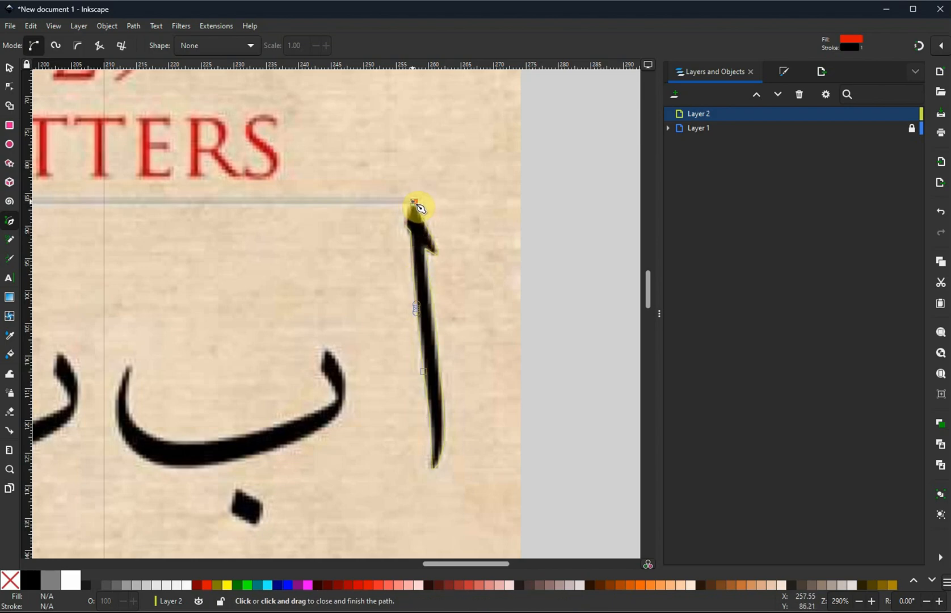
click(412, 202)
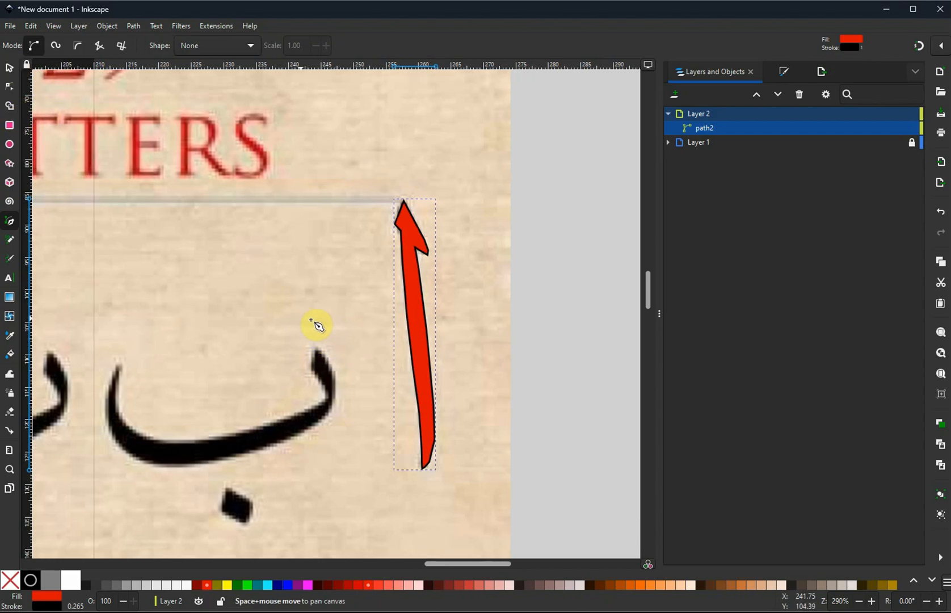
Trace the letter bay's body without its dot as a closed Pen path about 36 by 19 mm on Layer 2, starting at its right tip
scroll(303, 322, left, 4)
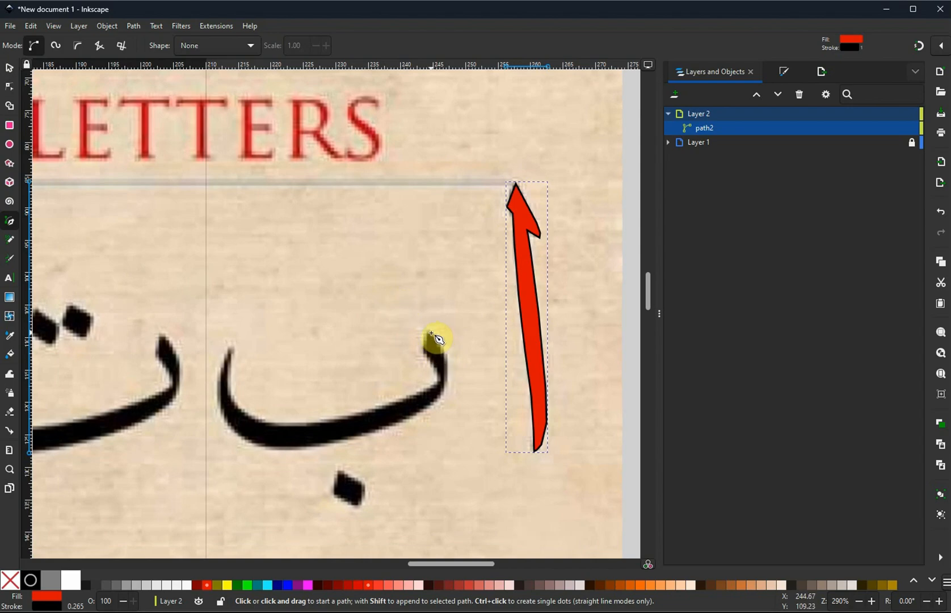
click(429, 329)
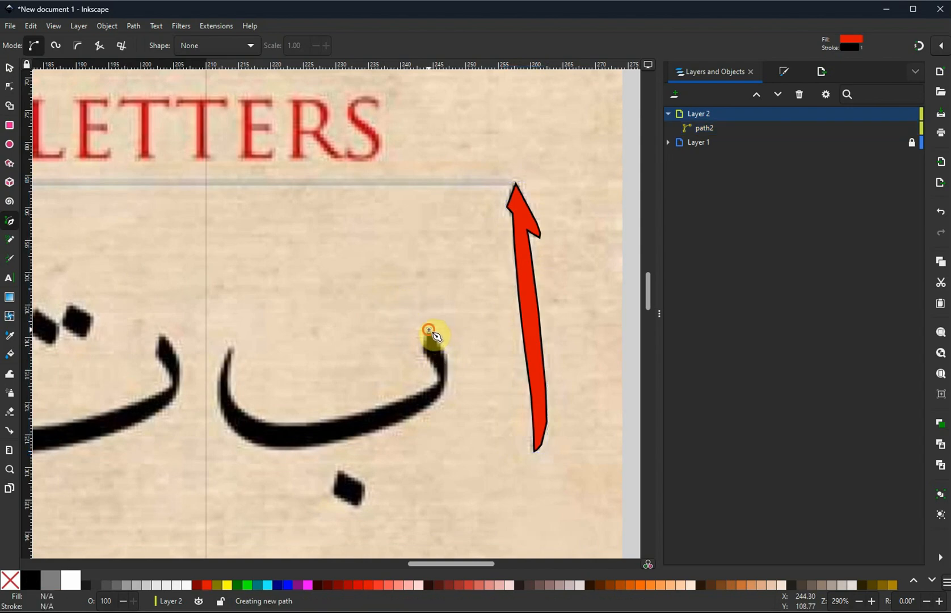
click(437, 375)
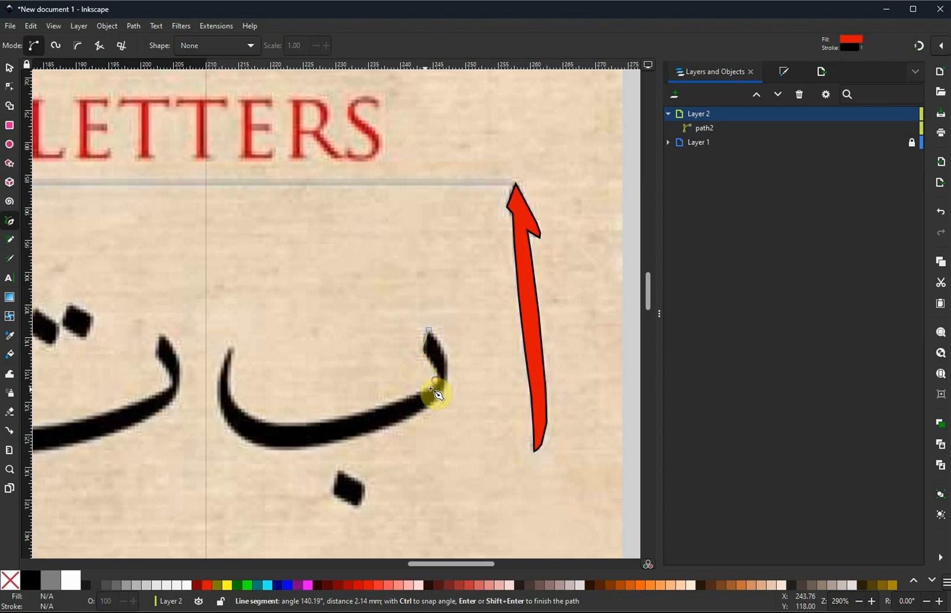
click(424, 391)
click(351, 415)
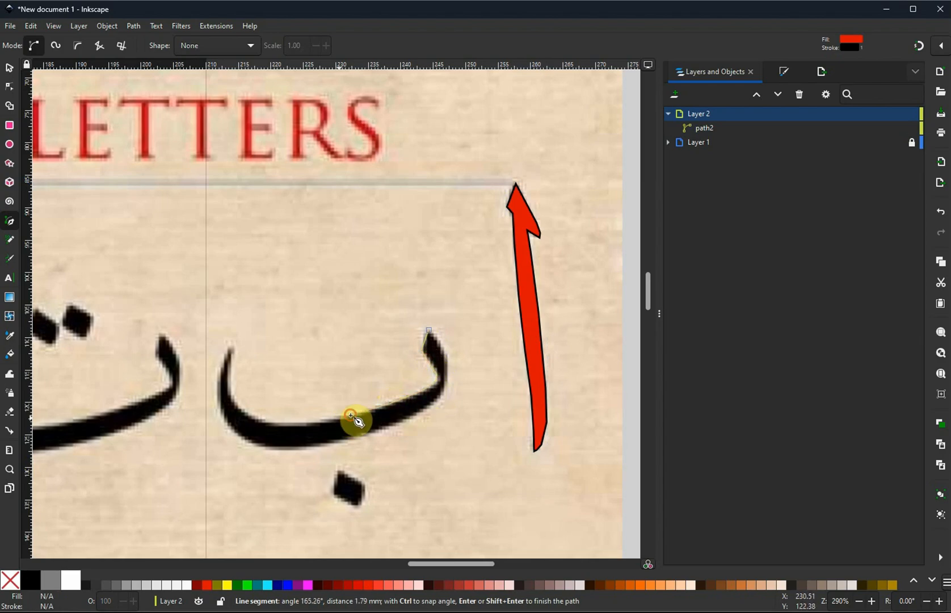
click(316, 423)
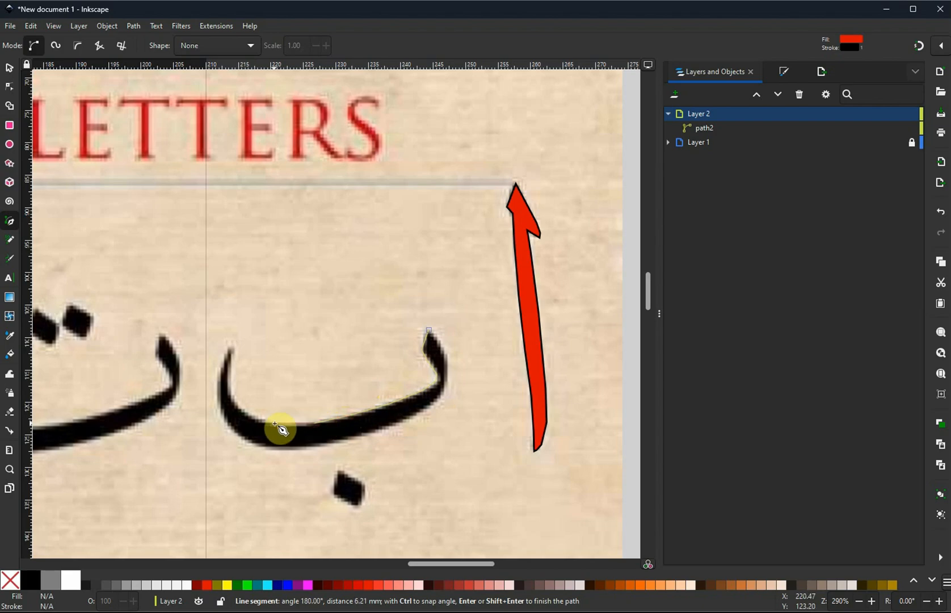
click(247, 414)
click(233, 401)
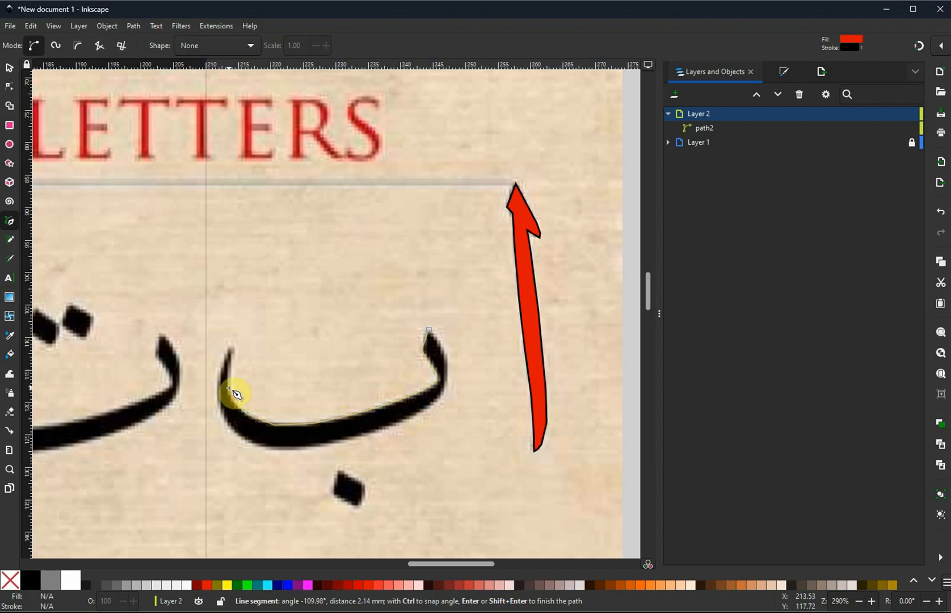
click(229, 388)
click(230, 373)
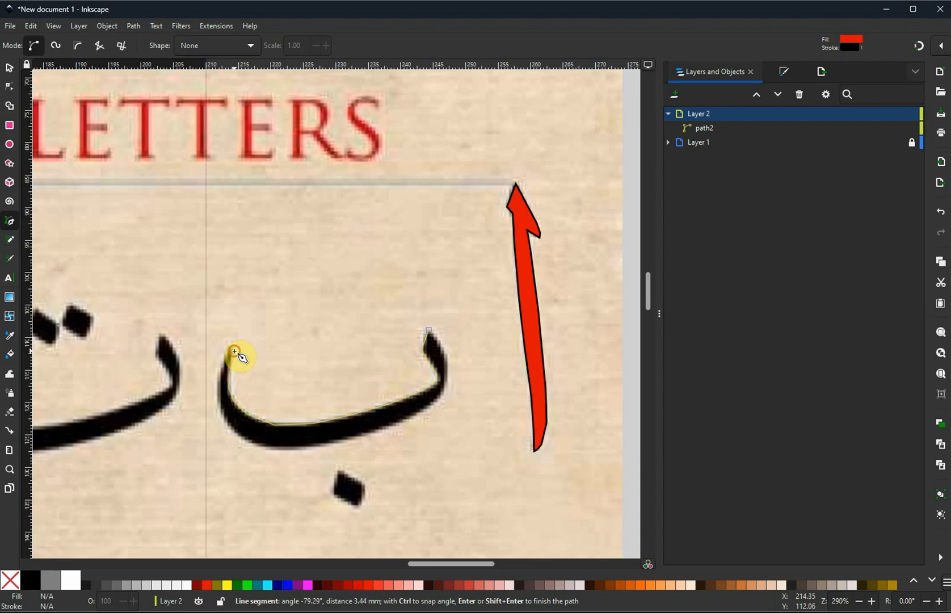
click(234, 350)
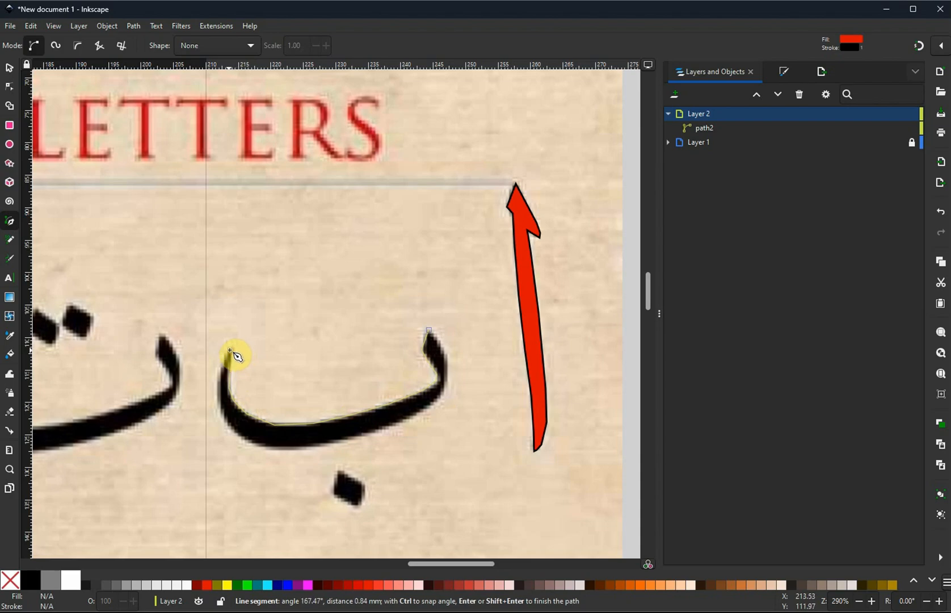
click(227, 351)
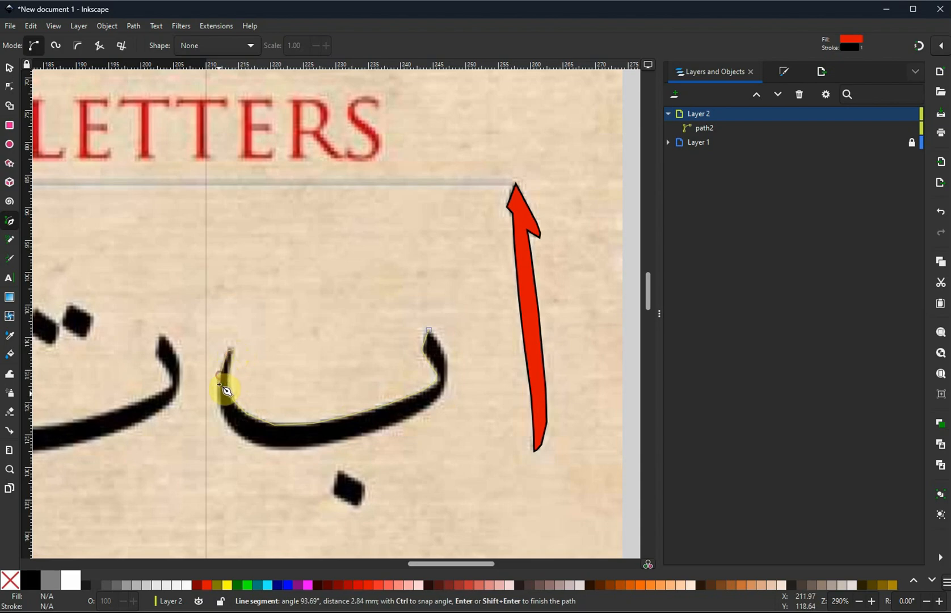
click(219, 407)
click(227, 425)
click(250, 446)
click(273, 451)
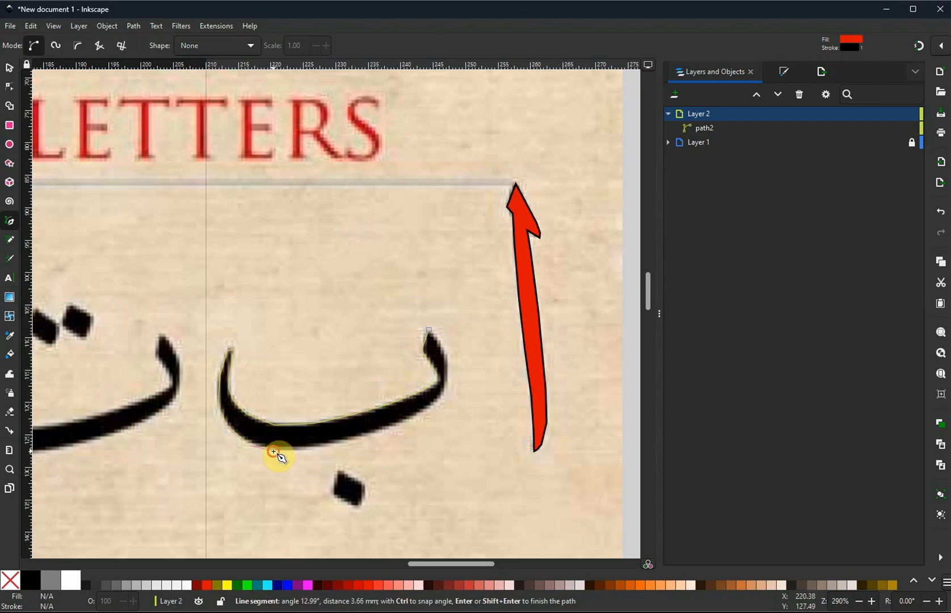
click(322, 449)
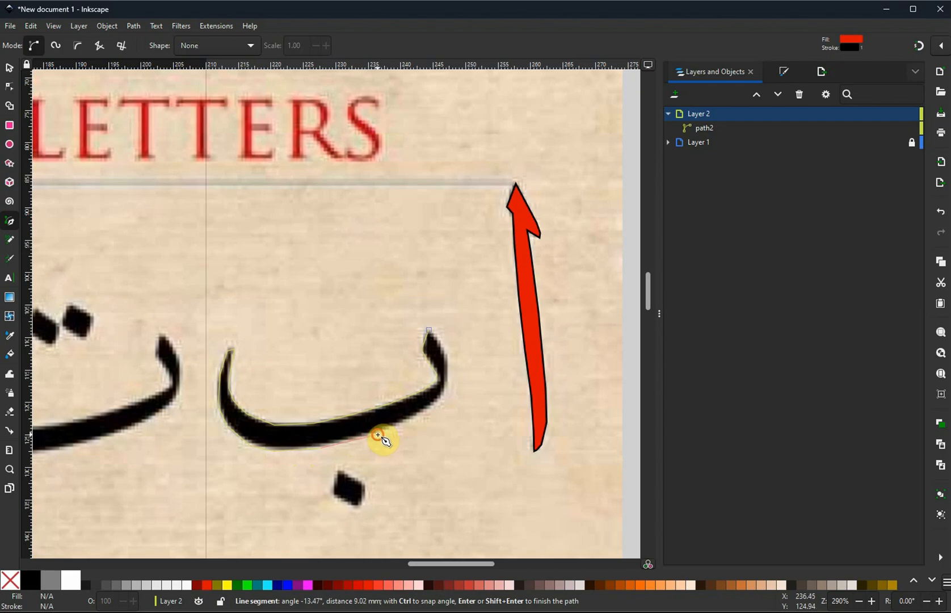
click(378, 435)
click(416, 419)
click(444, 397)
click(447, 359)
click(429, 331)
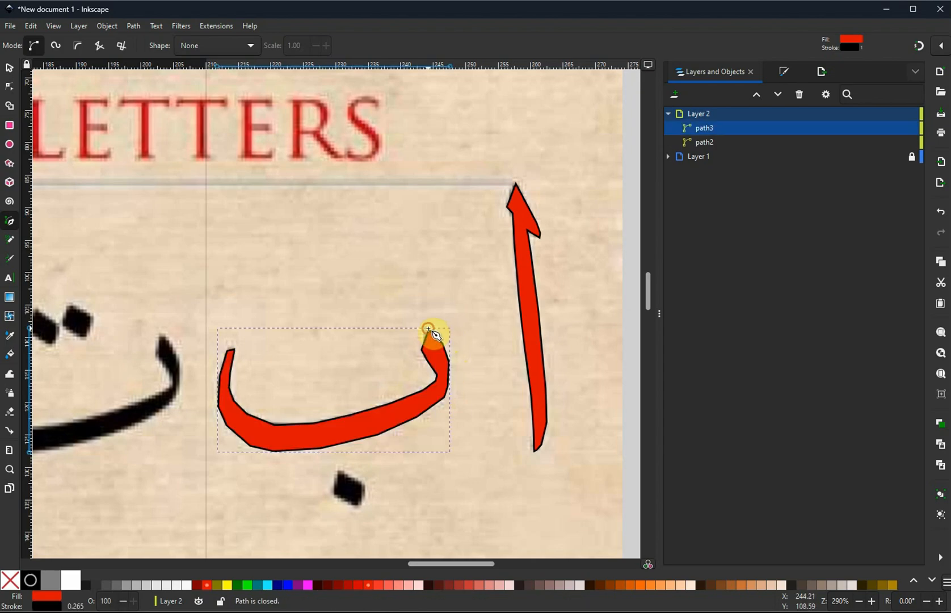
click(7, 68)
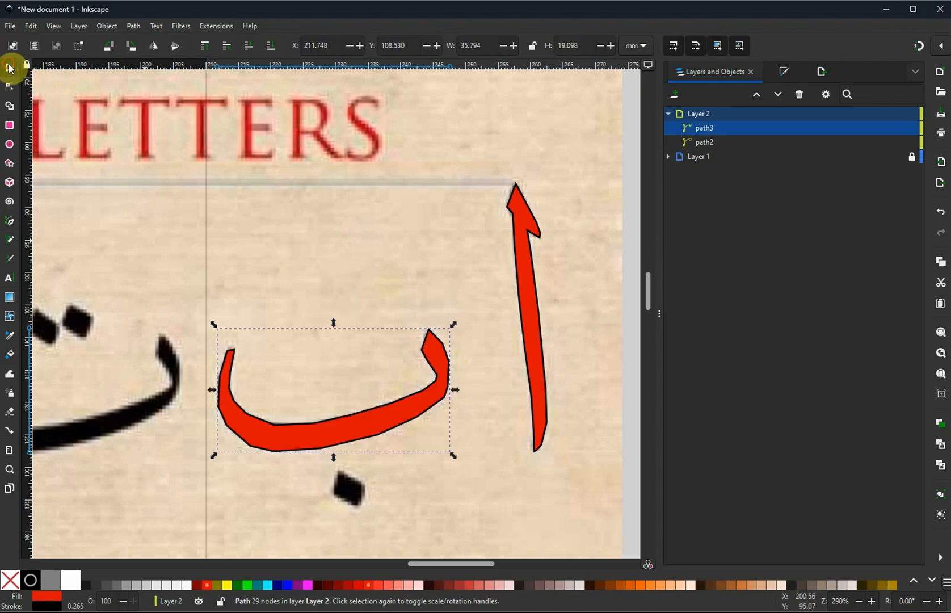
click(390, 290)
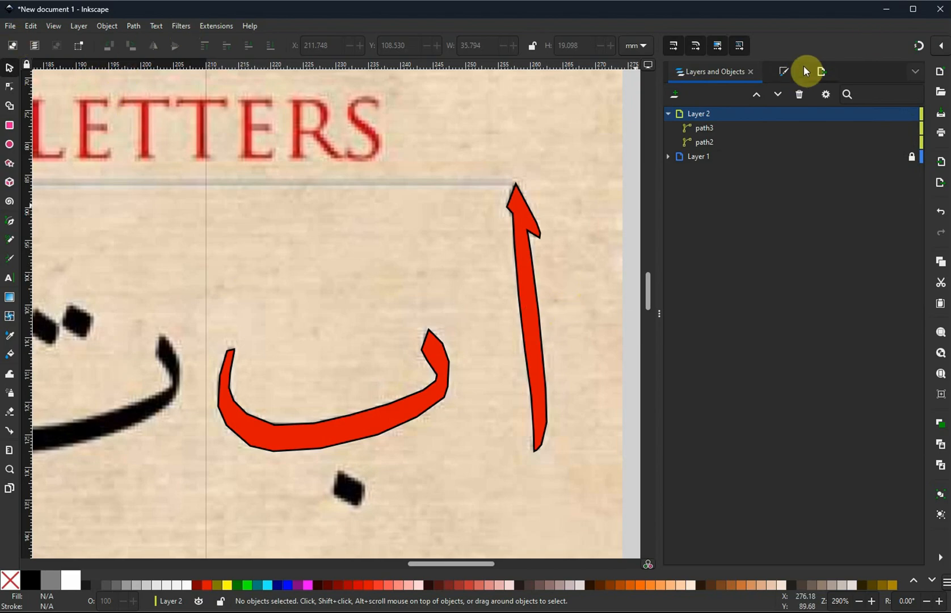
Open the export settings and set them to export only the selected alif path
click(9, 26)
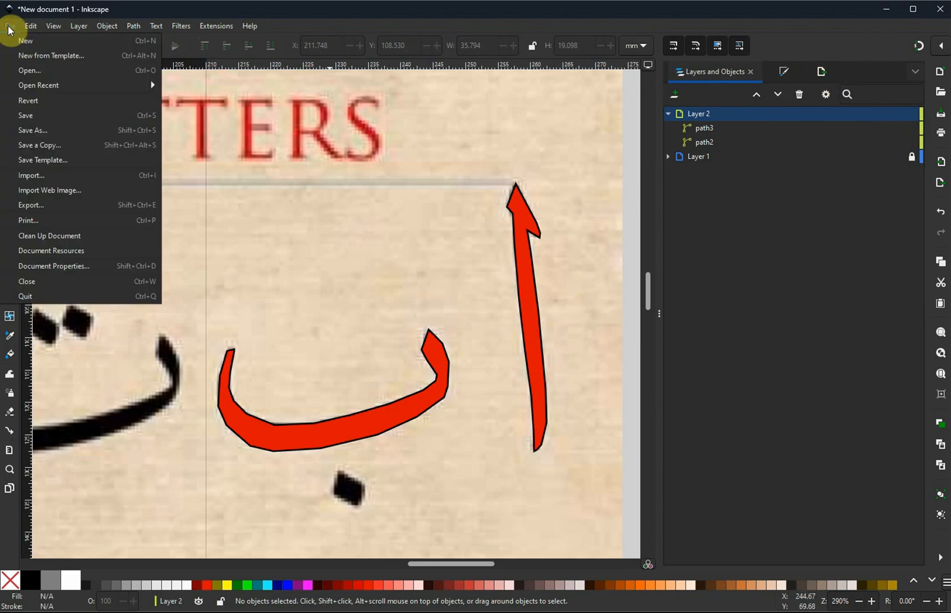
click(35, 205)
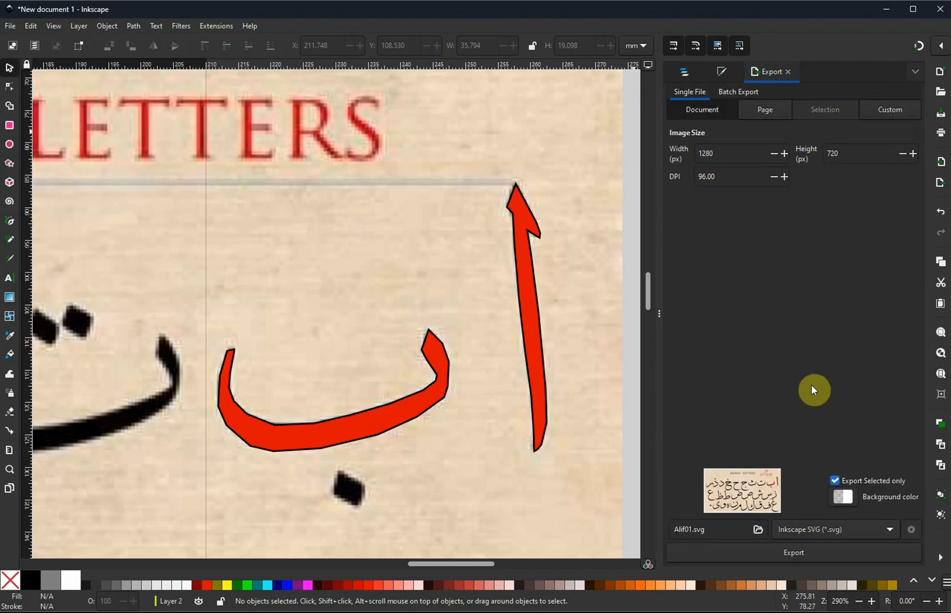
click(542, 307)
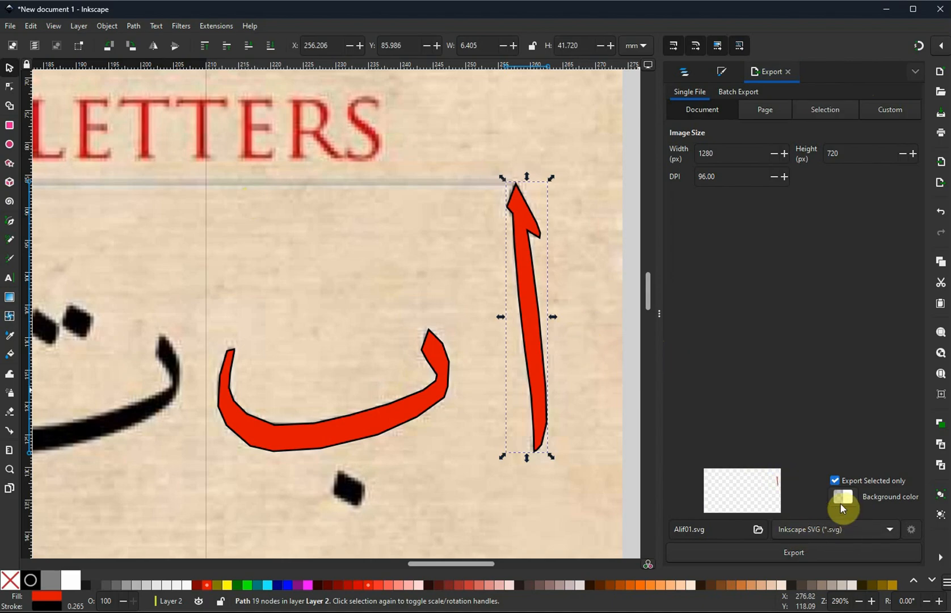
click(835, 481)
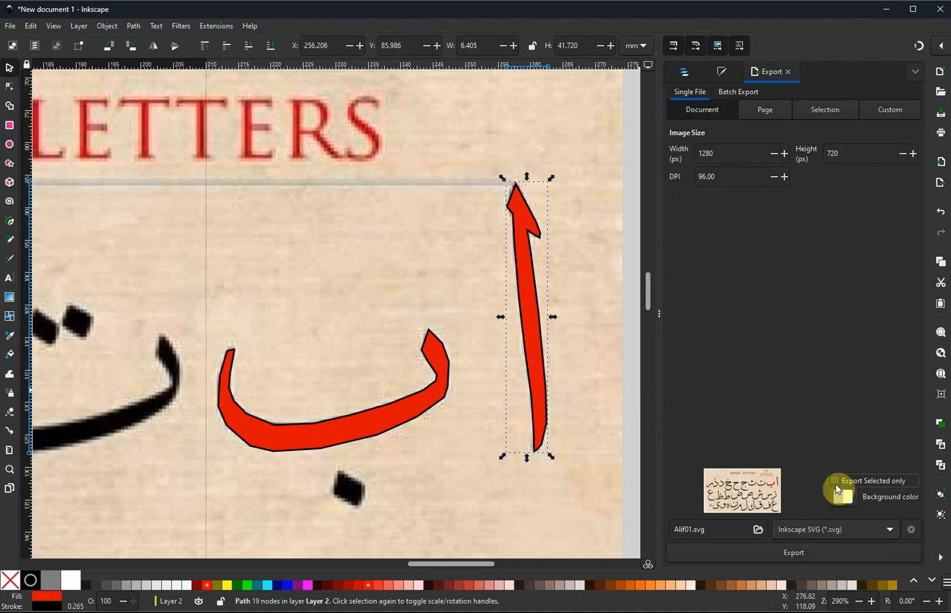
click(835, 482)
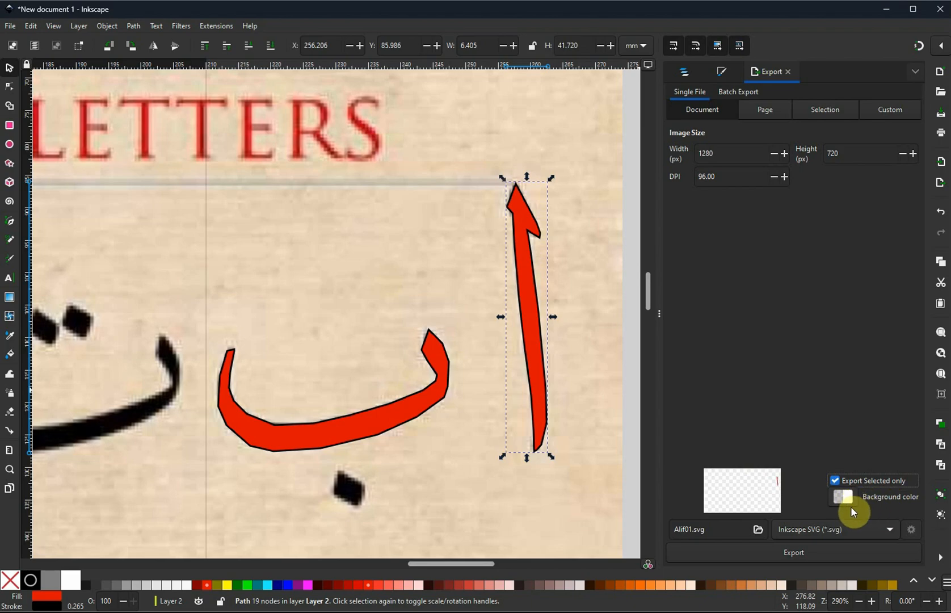
Adjust the alpha of the export background color
click(853, 501)
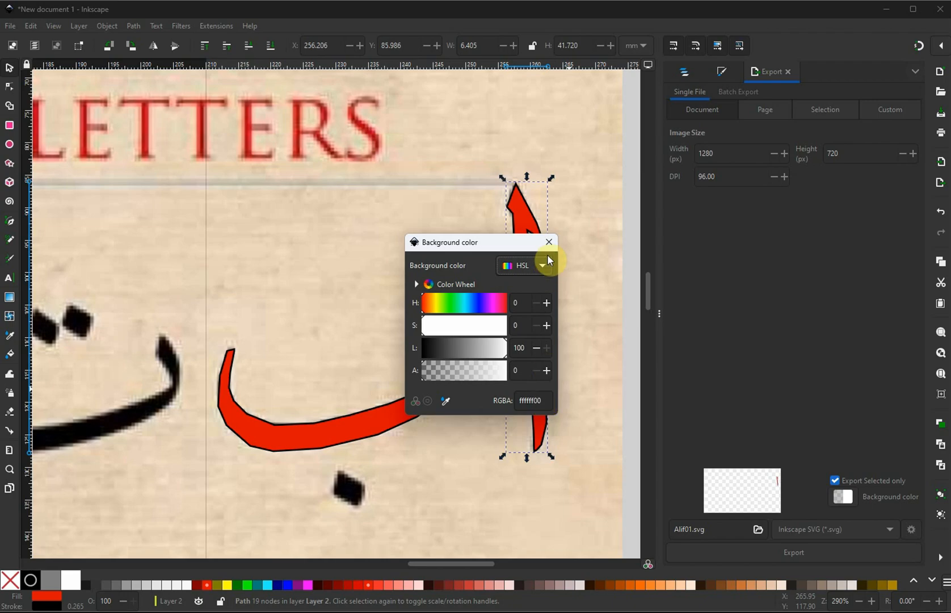
click(462, 369)
click(548, 243)
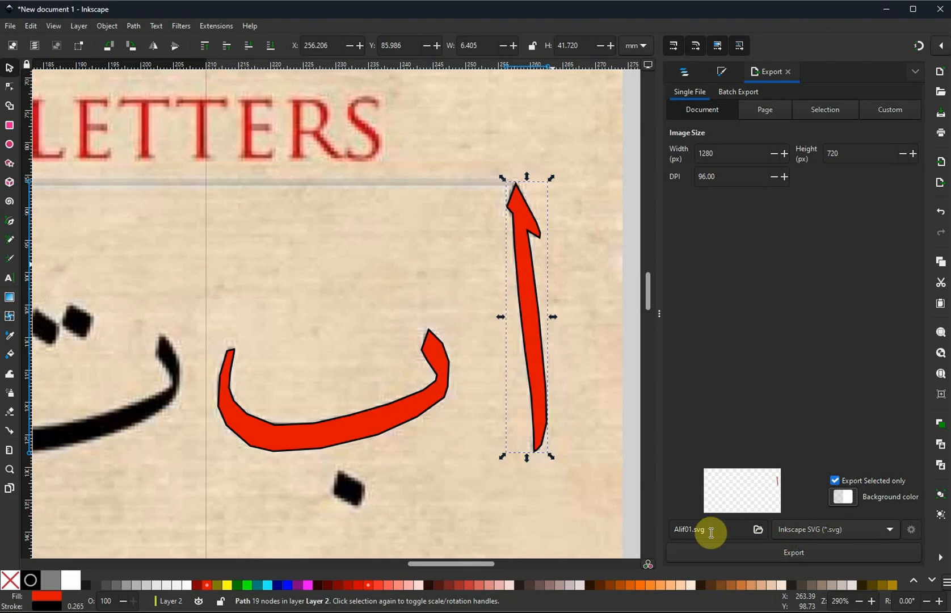
Export the alif path to the Desktop as 001 - Alif in Inkscape SVG format
click(758, 529)
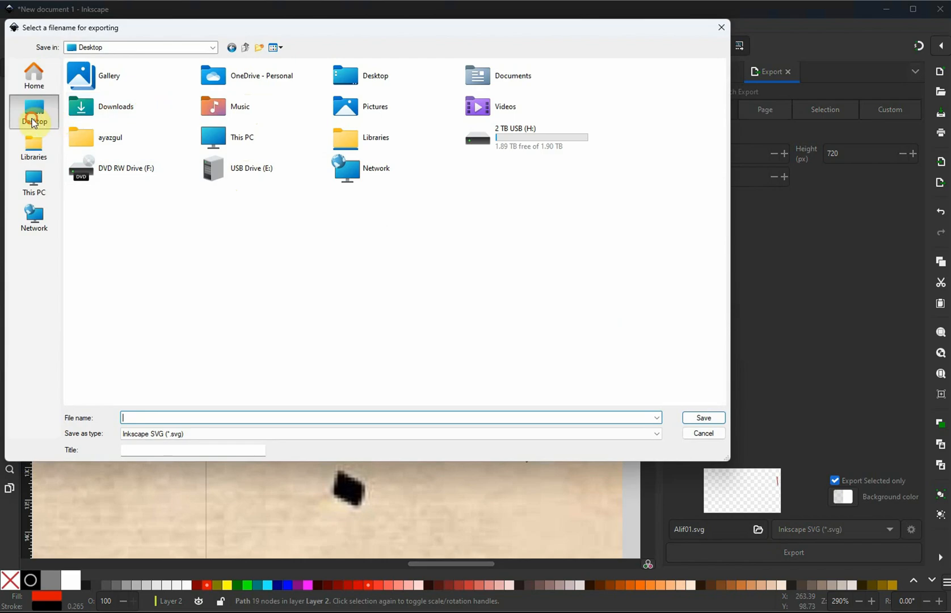
click(158, 416)
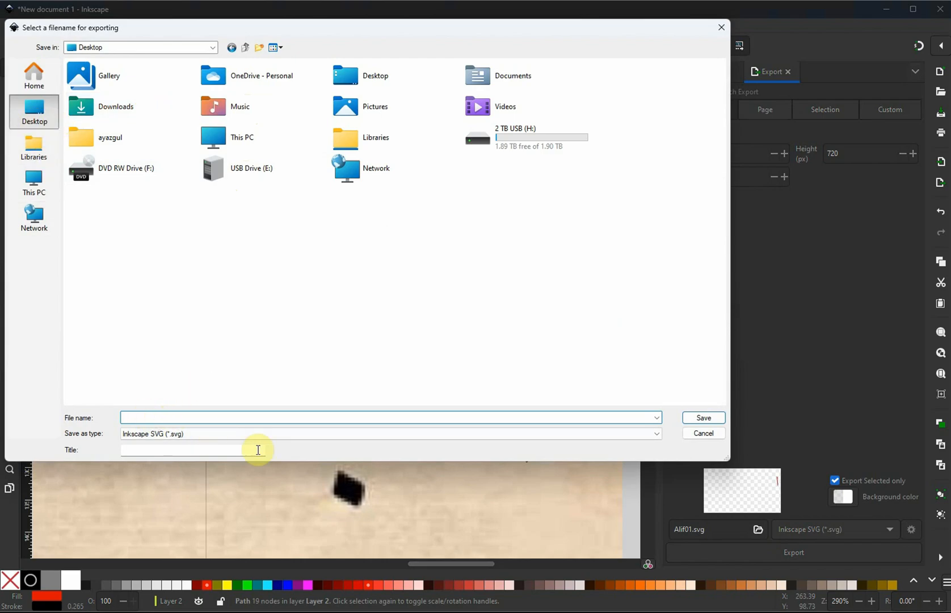
text(001 -)
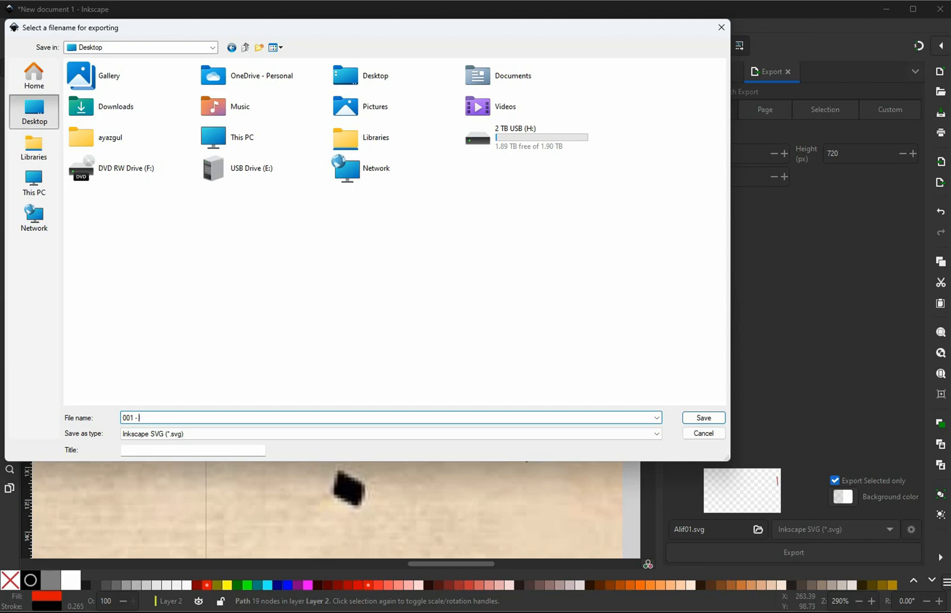
key(super+space)
key(super+space)
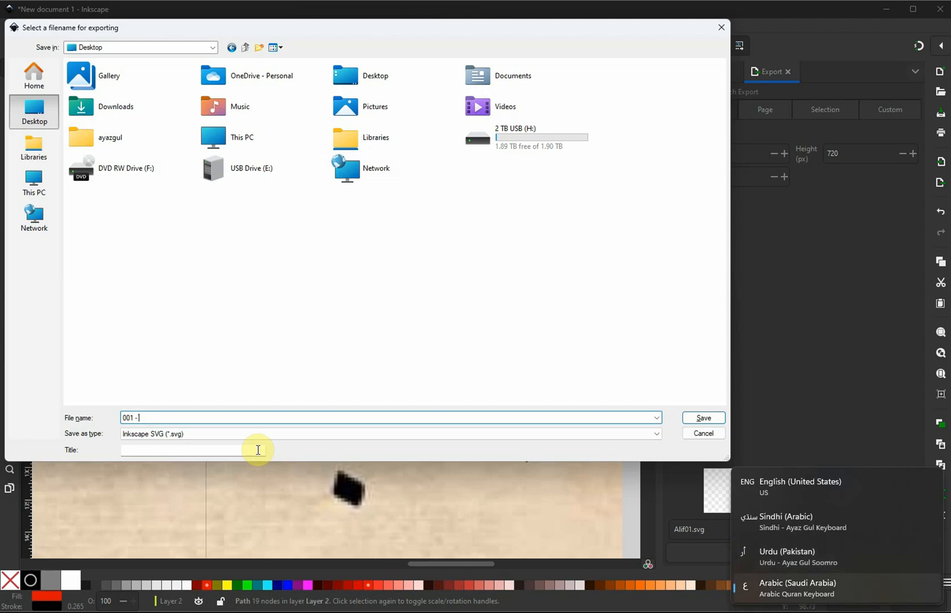
text(Alif)
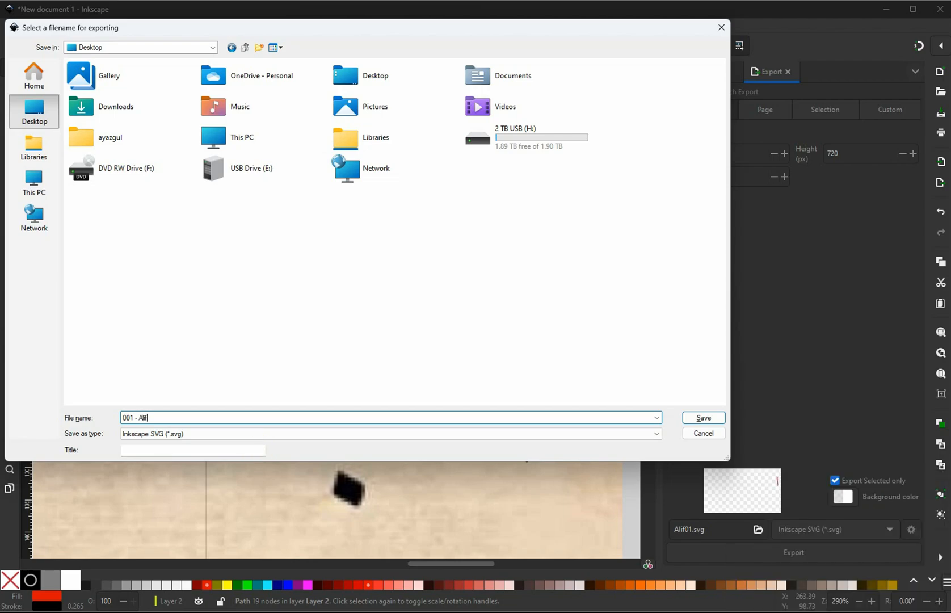
click(425, 402)
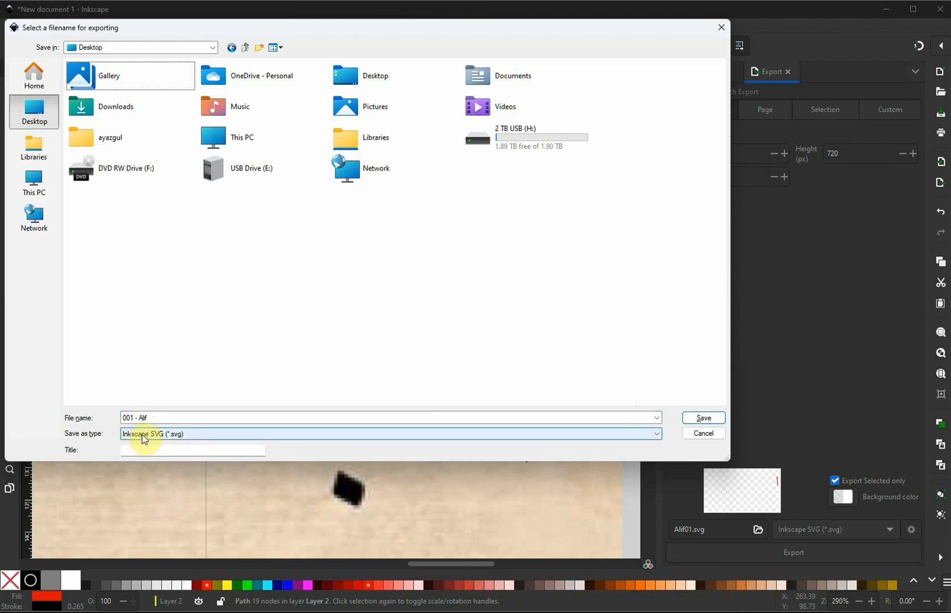
click(658, 432)
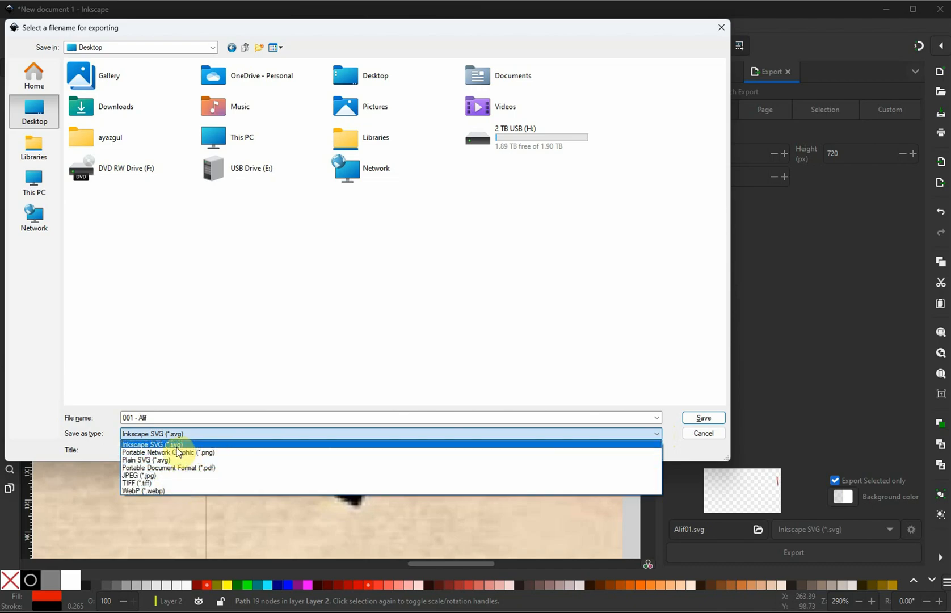
click(176, 447)
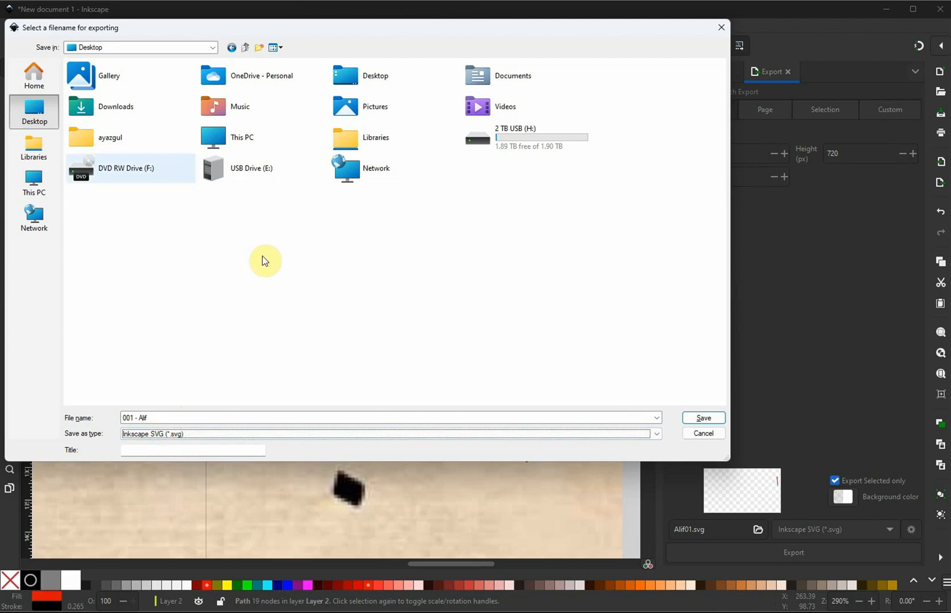
click(702, 417)
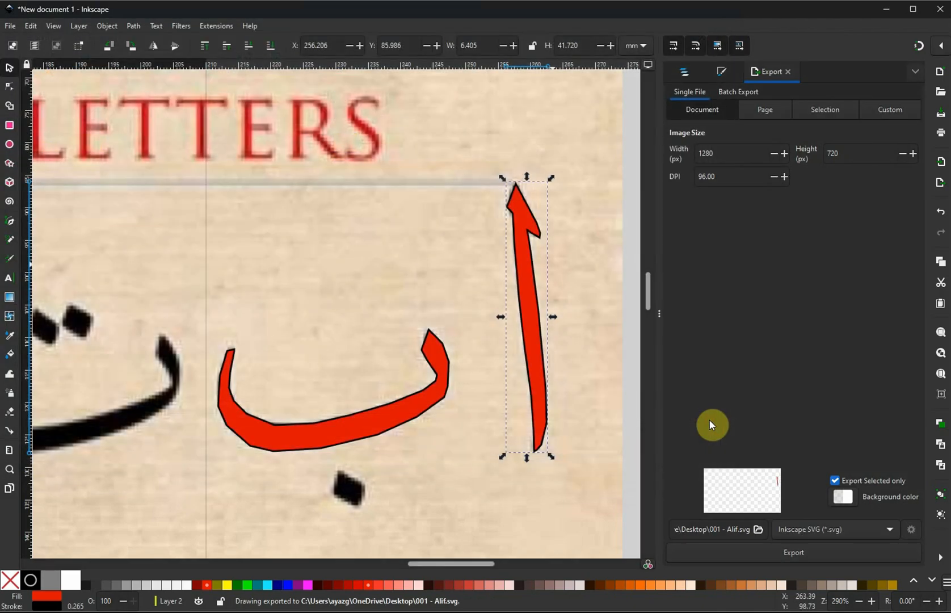
Export only the bay path to the Desktop as 002 - bay in Inkscape SVG format
click(457, 365)
click(449, 367)
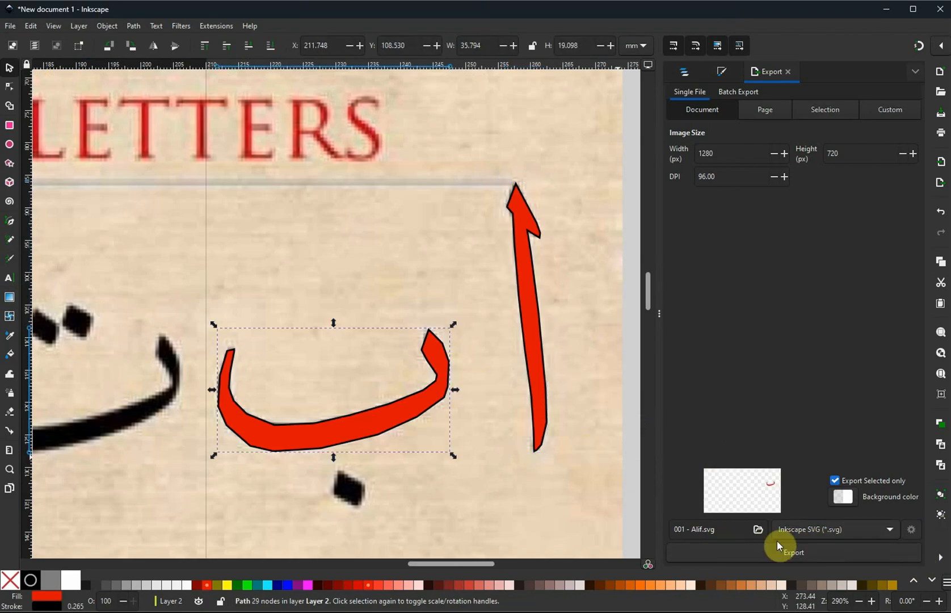
click(758, 530)
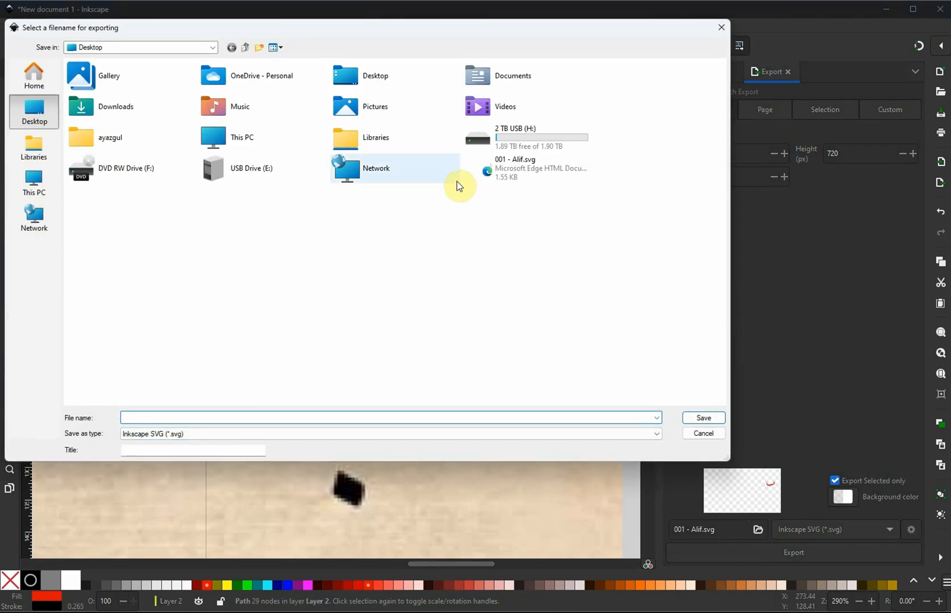
text(002 - bay)
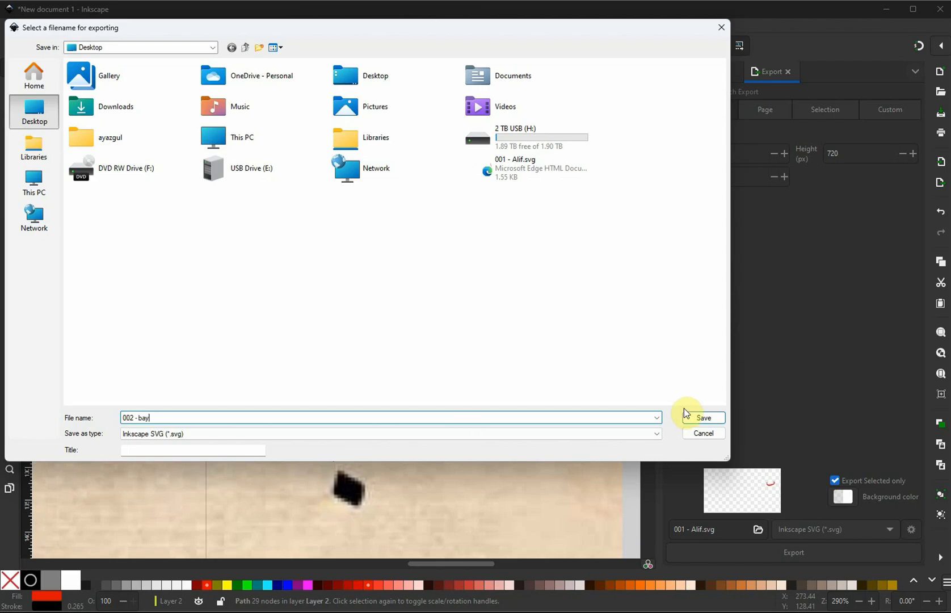
click(704, 418)
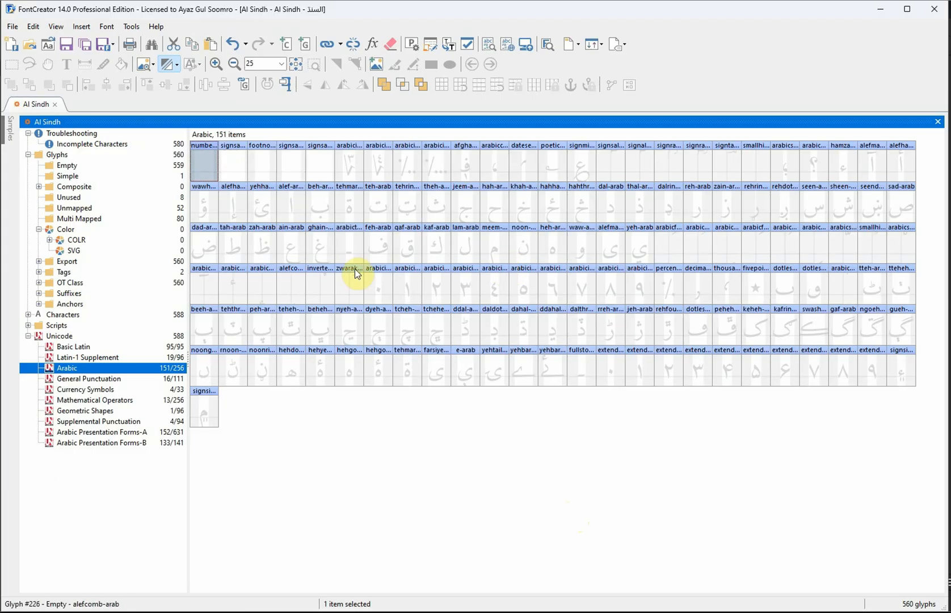
Set the glyph overview zoom to 48 and open the alef-arab glyph for editing
click(291, 211)
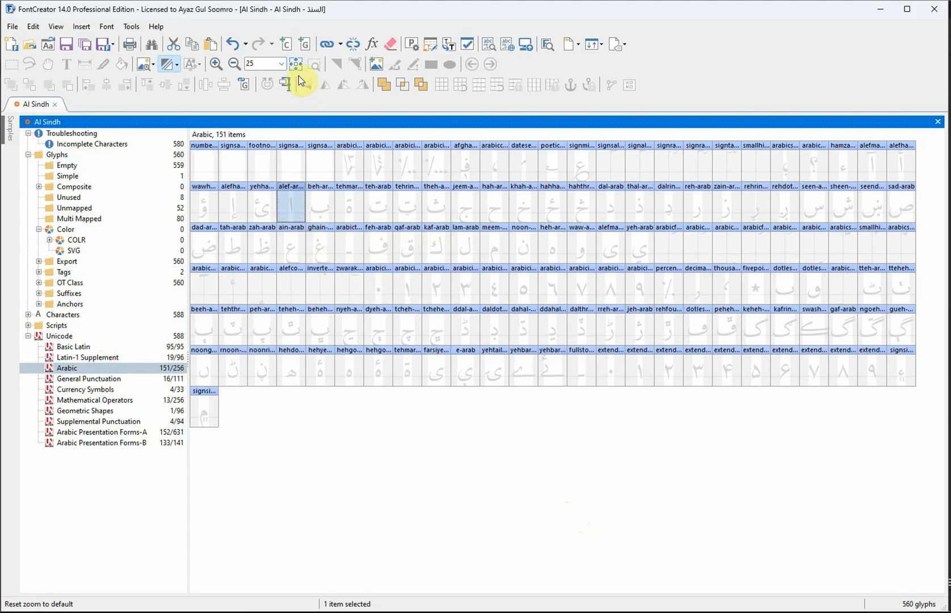
click(284, 64)
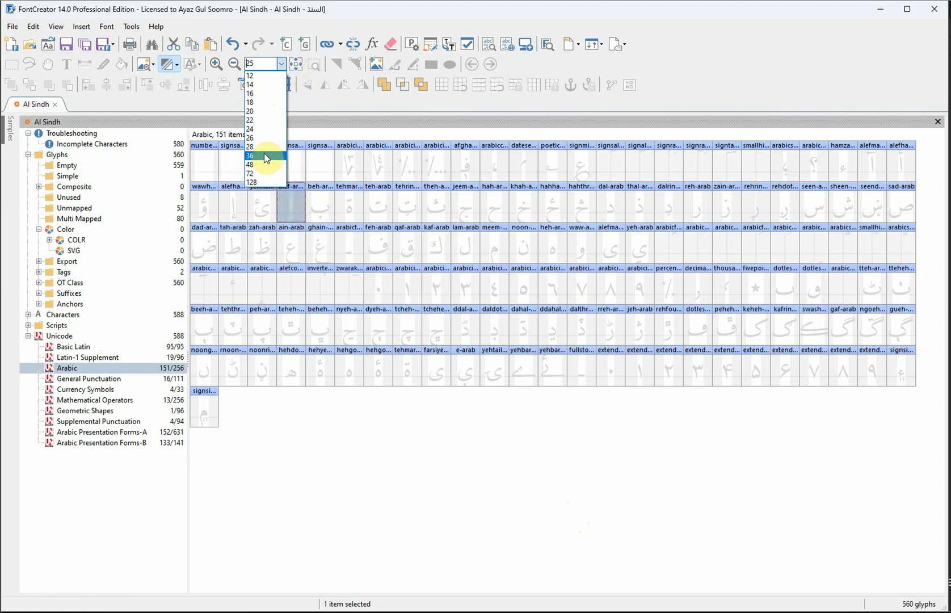
click(262, 164)
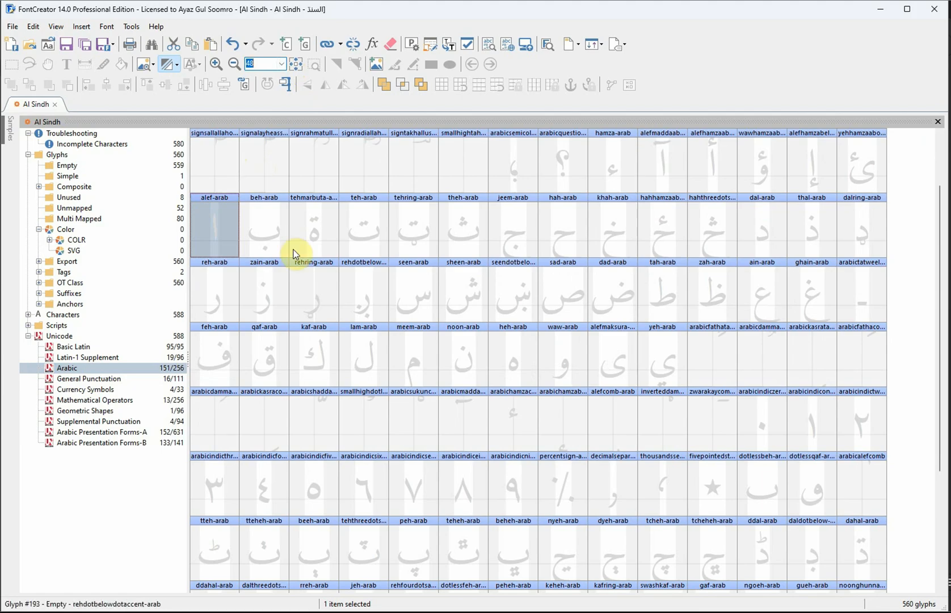
click(236, 239)
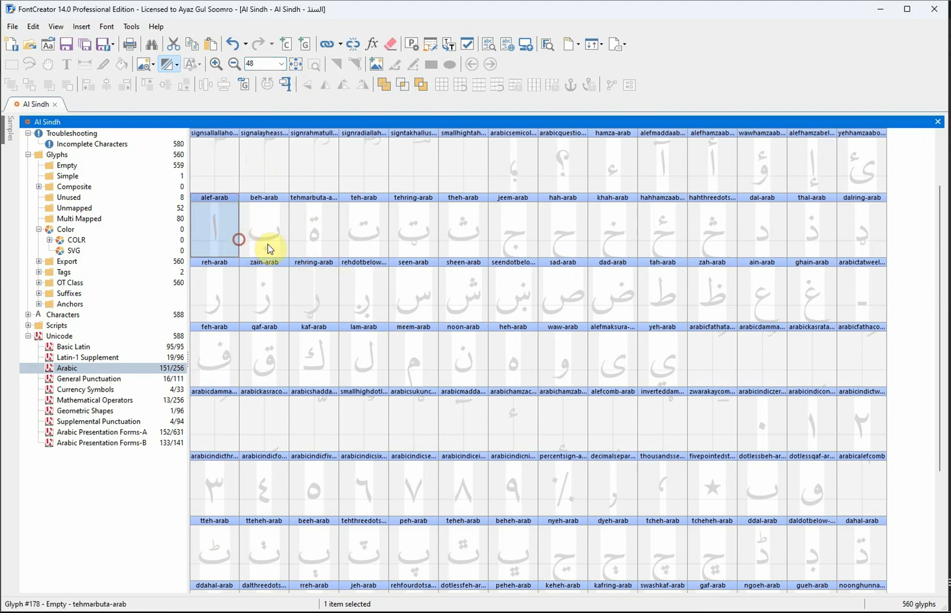
double_click(218, 240)
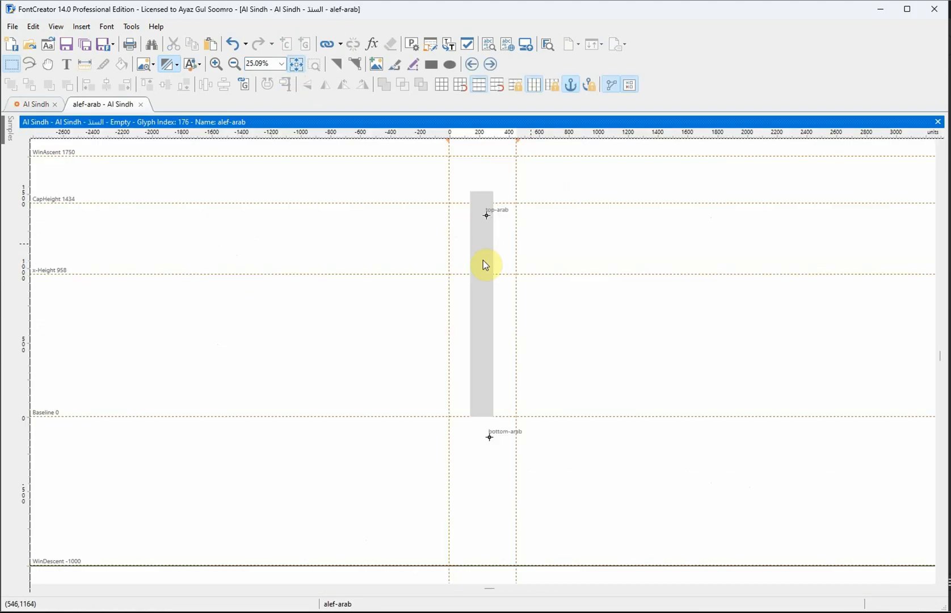
Import 001 - Alif.svg from the Desktop into the alef-arab glyph
right_click(370, 237)
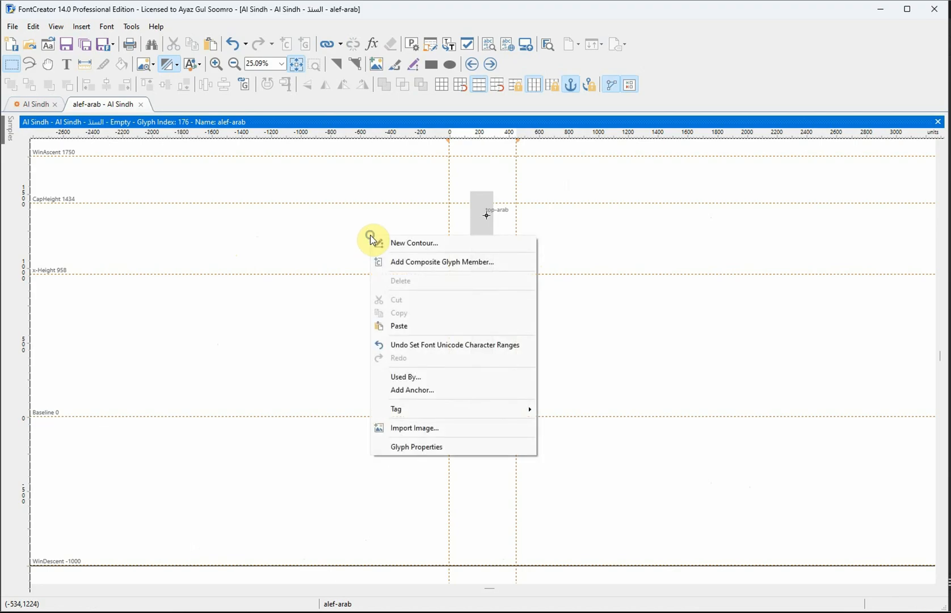
click(420, 431)
click(273, 142)
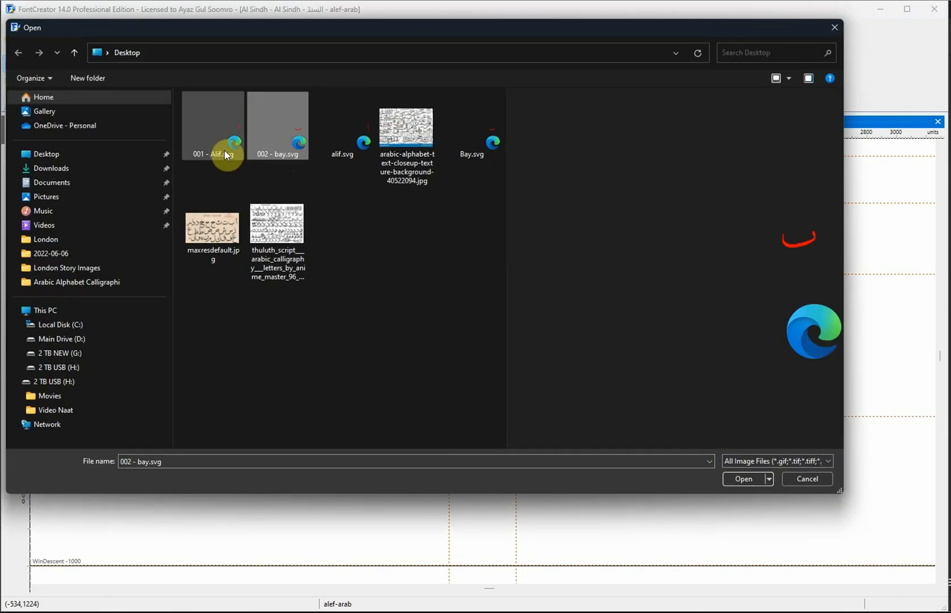
click(227, 149)
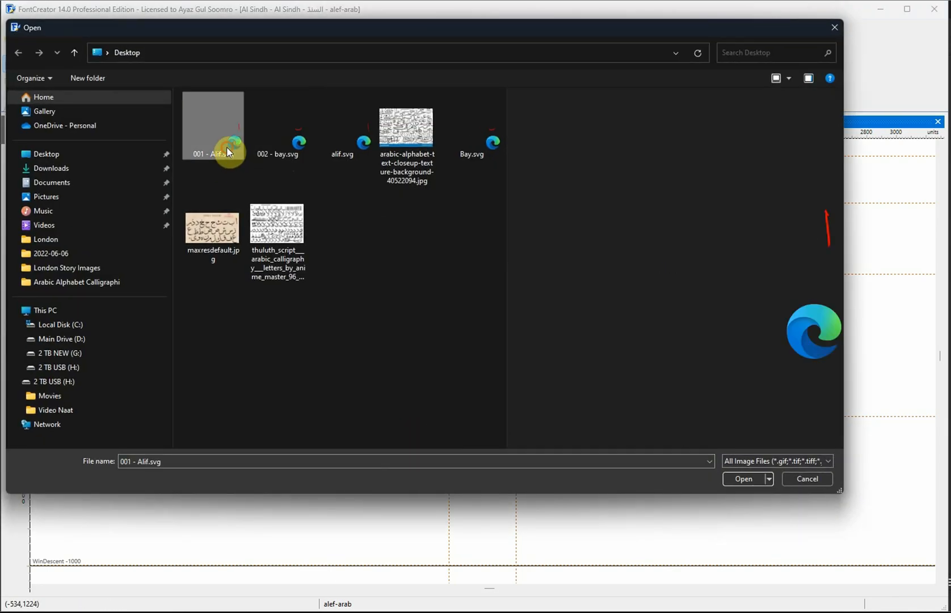
click(741, 479)
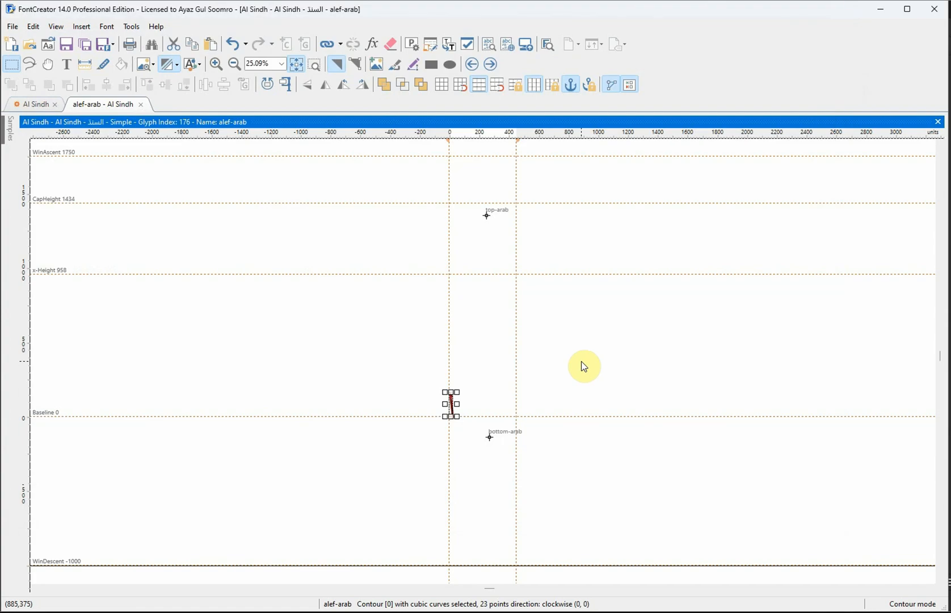
click(581, 362)
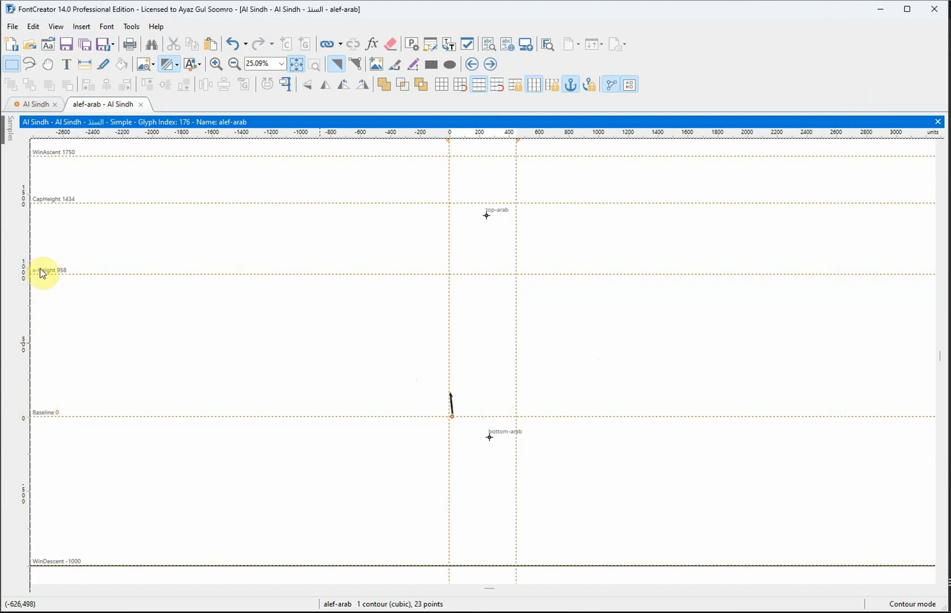
Scale the imported alif contour up from the baseline to the x-height line and check it in the glyph overview
click(452, 405)
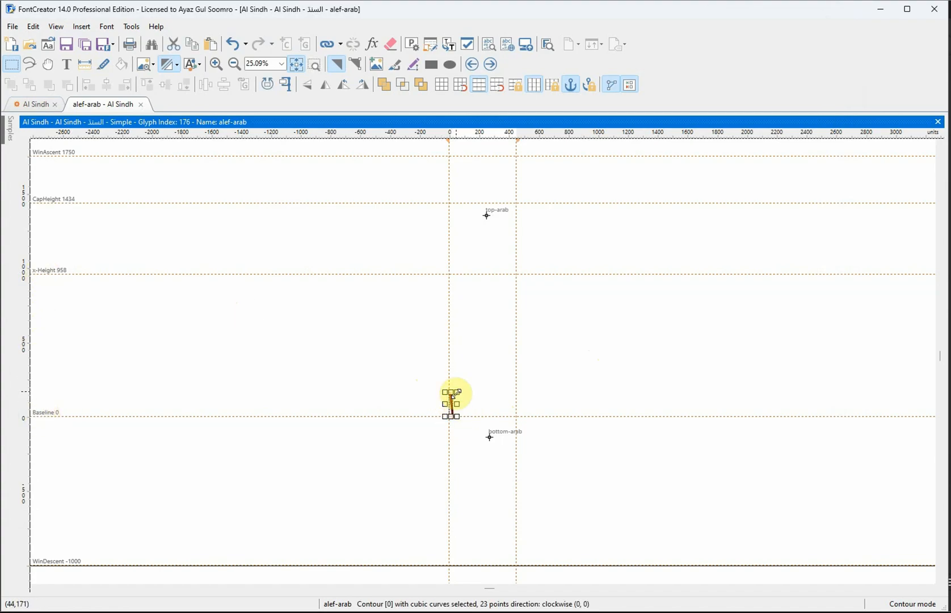
drag(457, 391, 518, 272)
click(615, 358)
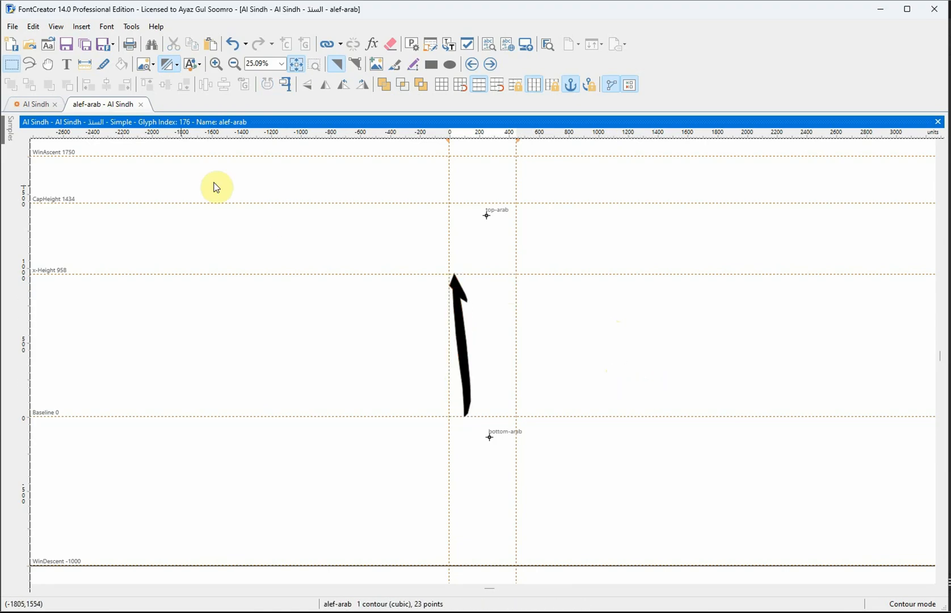
click(49, 106)
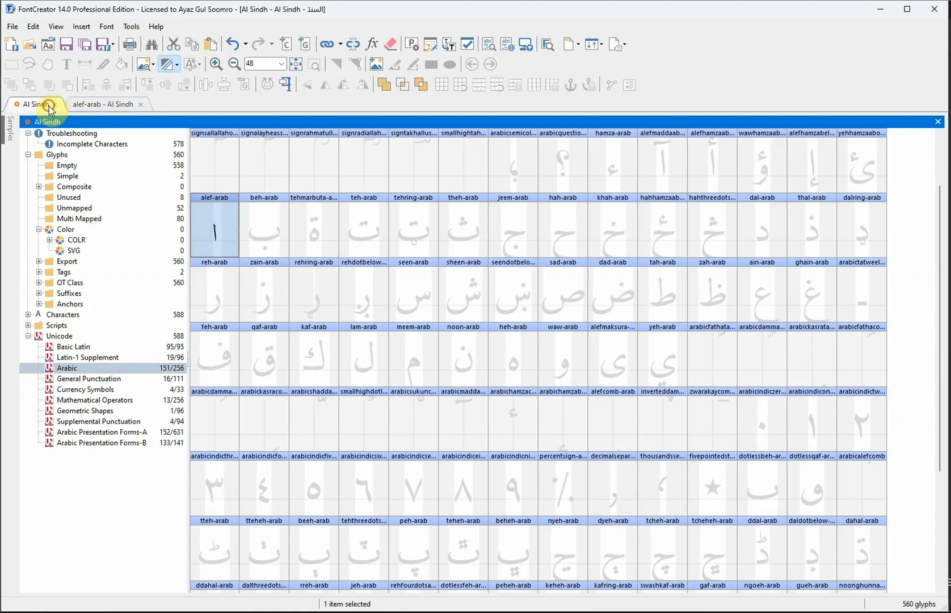
click(128, 107)
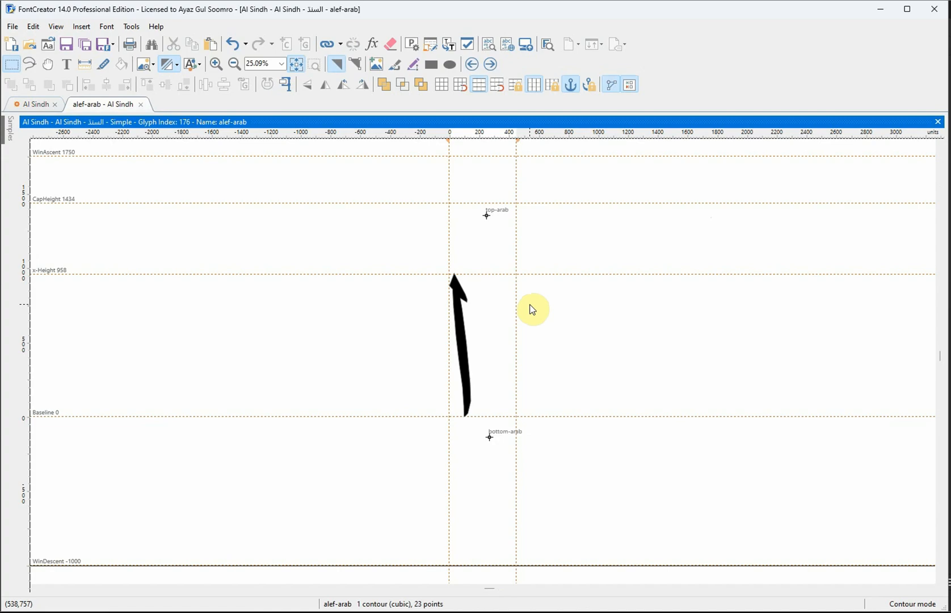
Switch to Inkscape, enlarge the alif path to about 17.3 × 108.9 mm and mark its upper and lower ends with horizontal guides
mouse_move(692, 611)
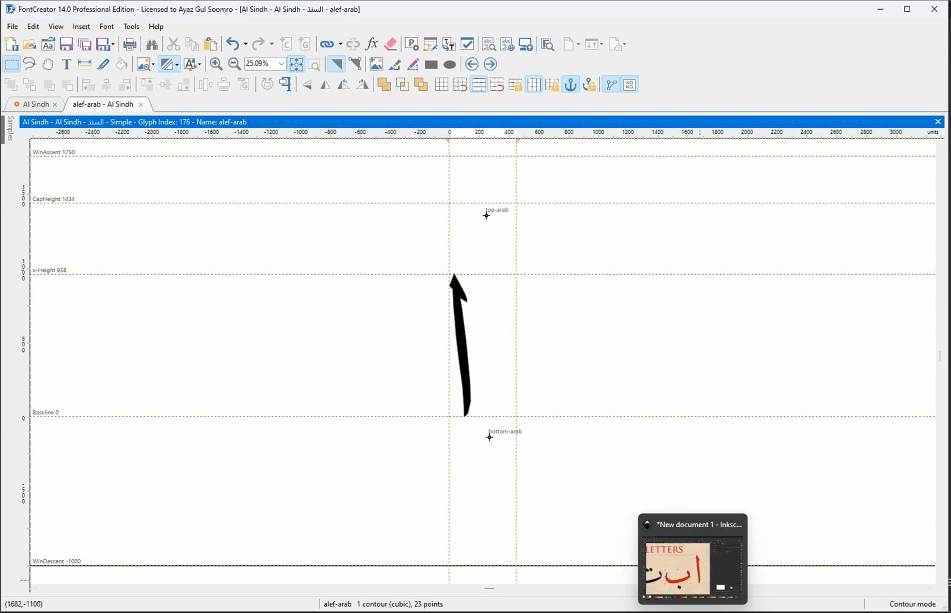
click(693, 568)
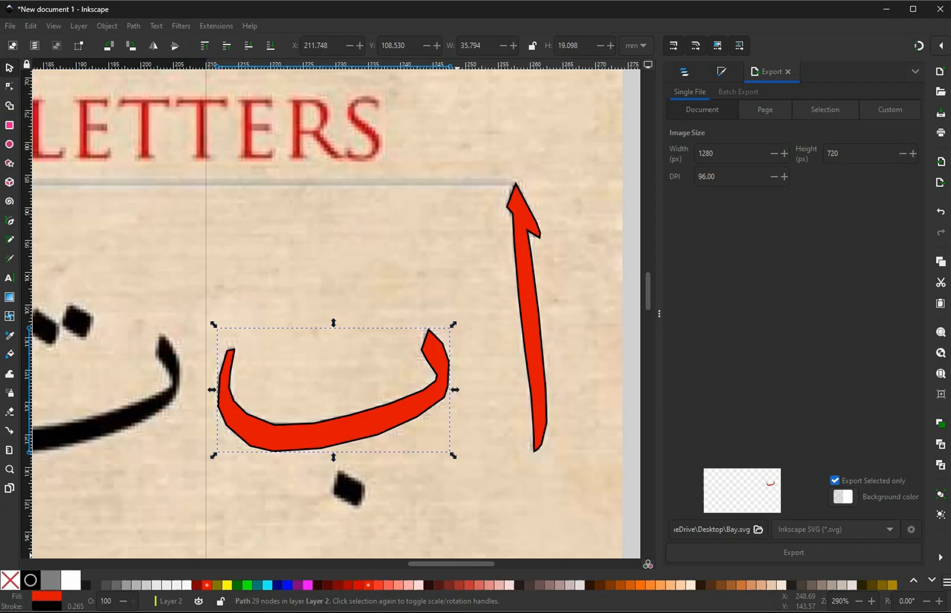
scroll(561, 322, down, 3)
click(555, 322)
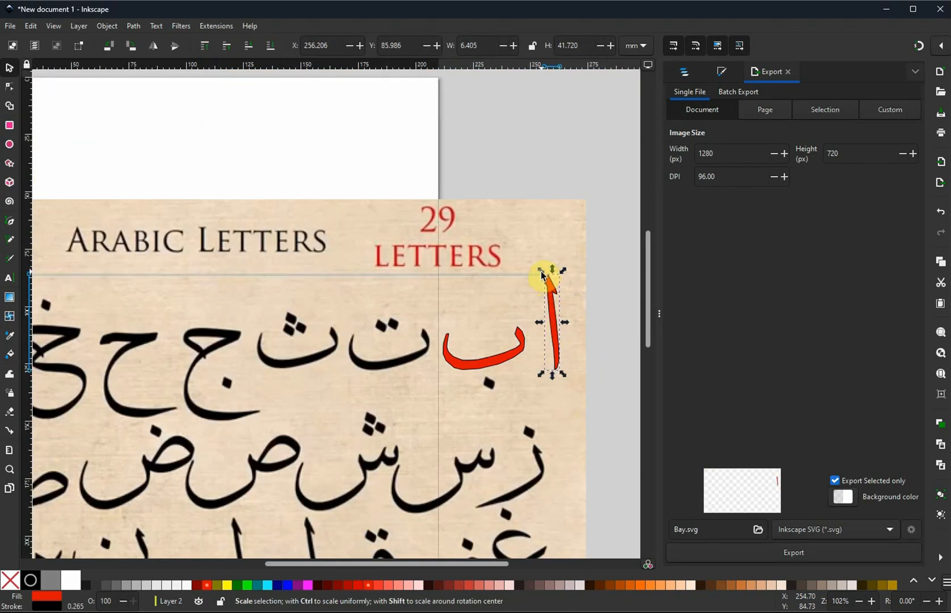
drag(542, 272, 516, 118)
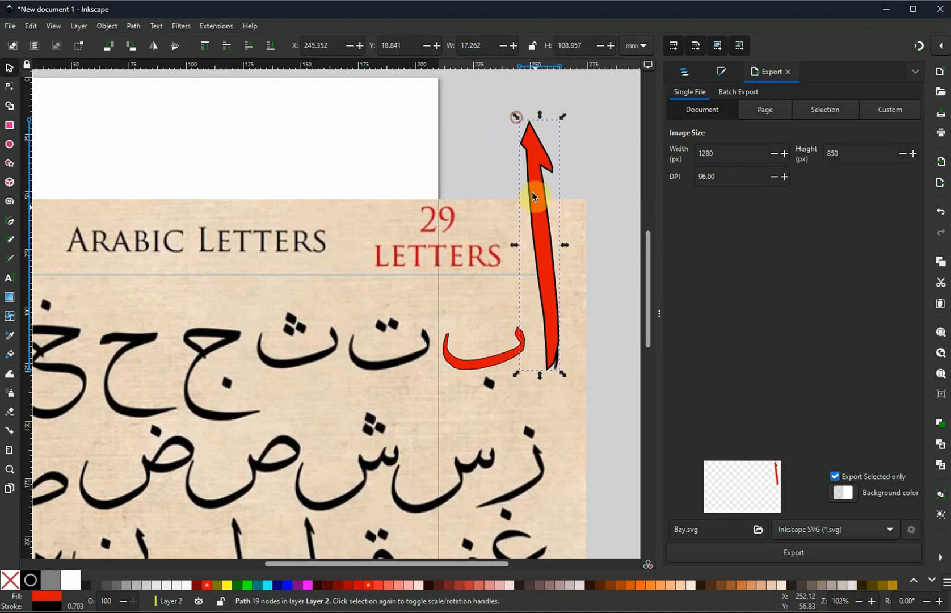
drag(535, 191, 545, 267)
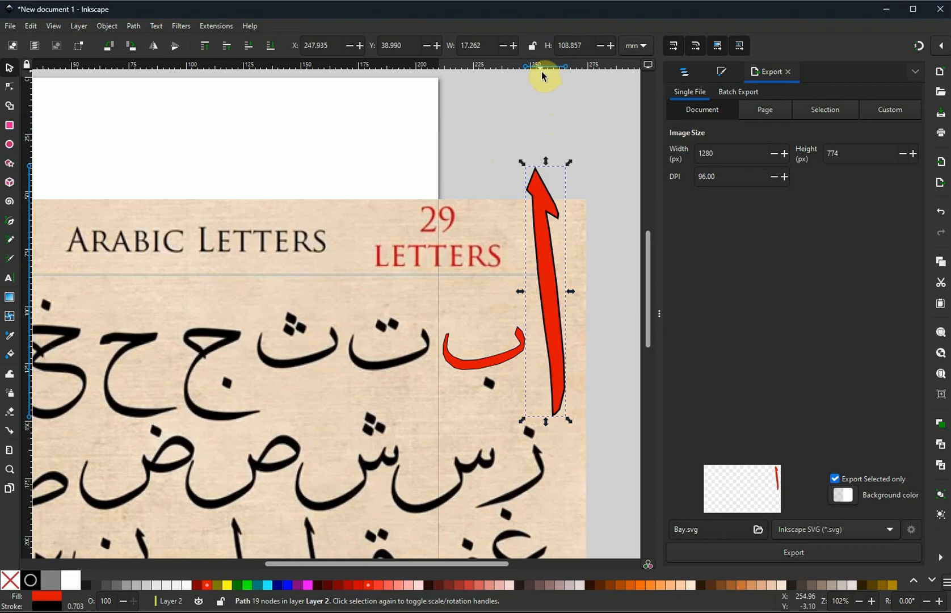
drag(484, 69, 510, 417)
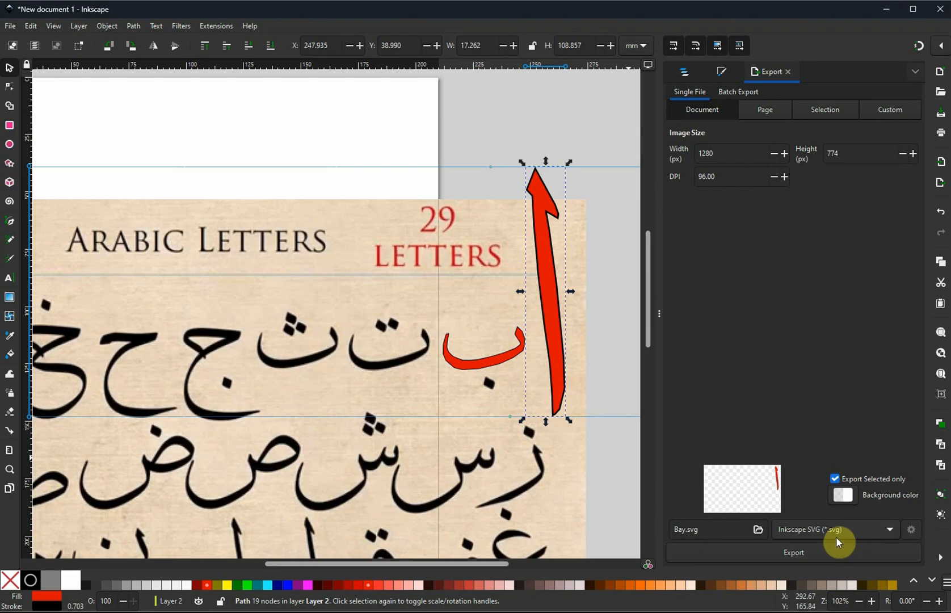
Export the enlarged alif path to the Desktop as alif big size in Portable Network Graphic format
click(757, 528)
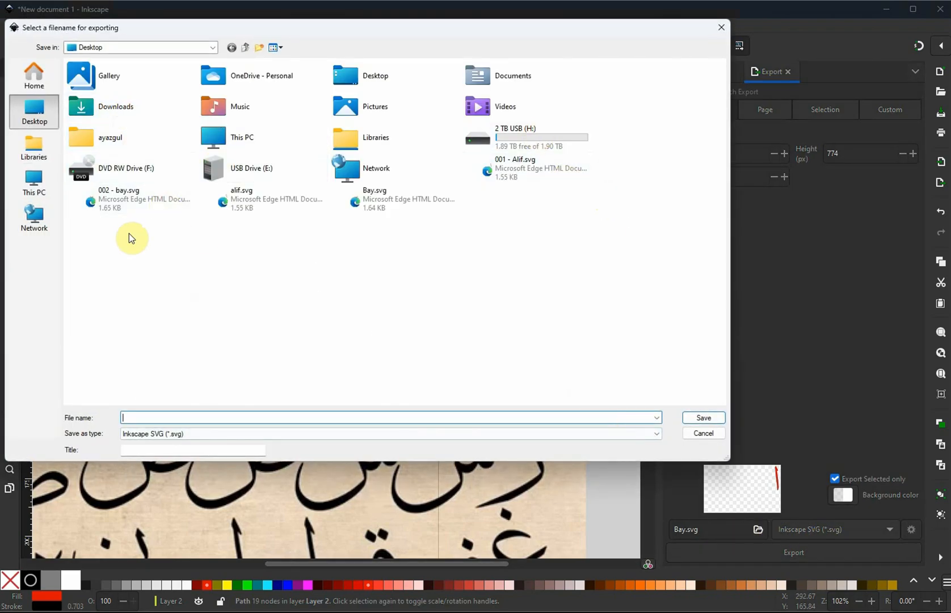
click(237, 204)
double_click(152, 418)
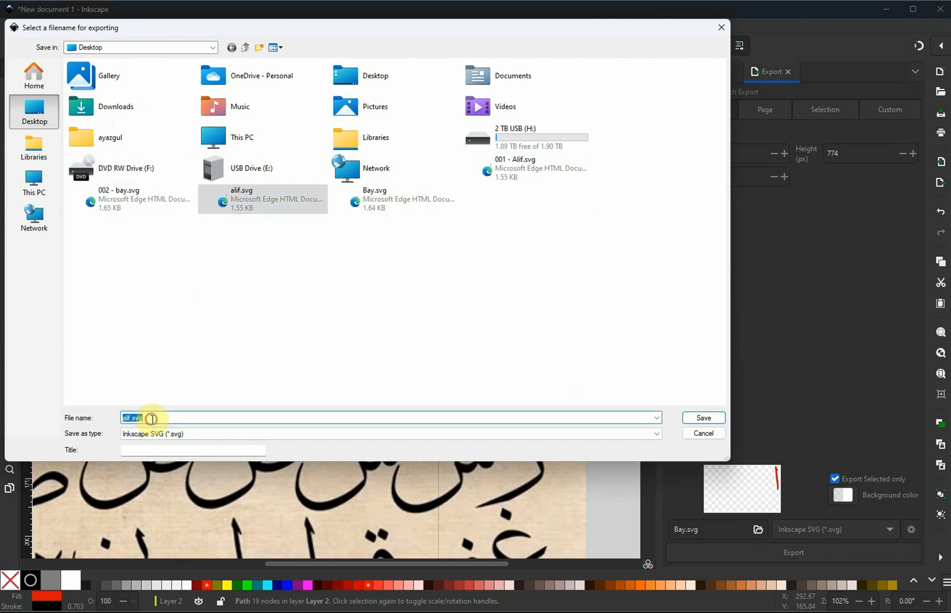
key(BackSpace)
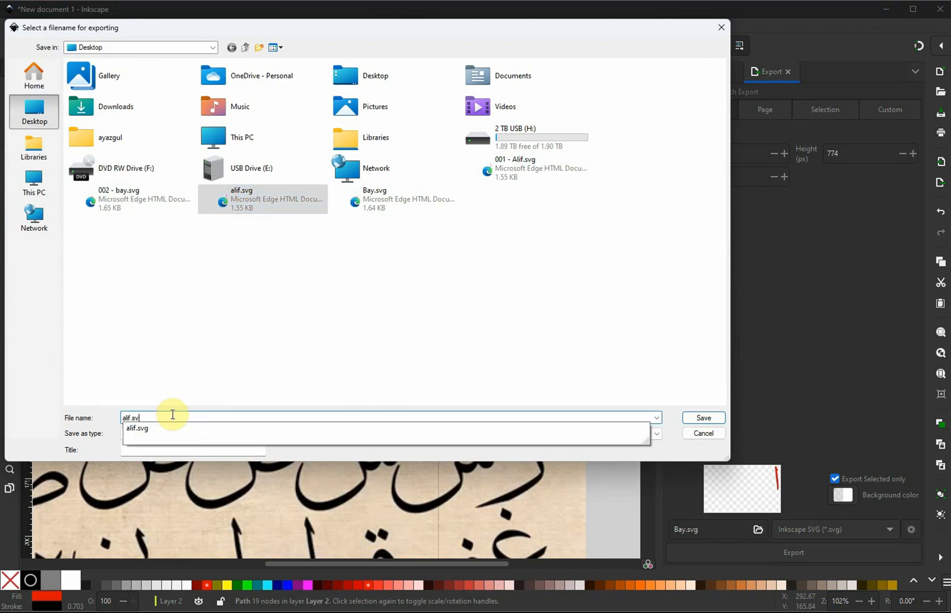
text(big size)
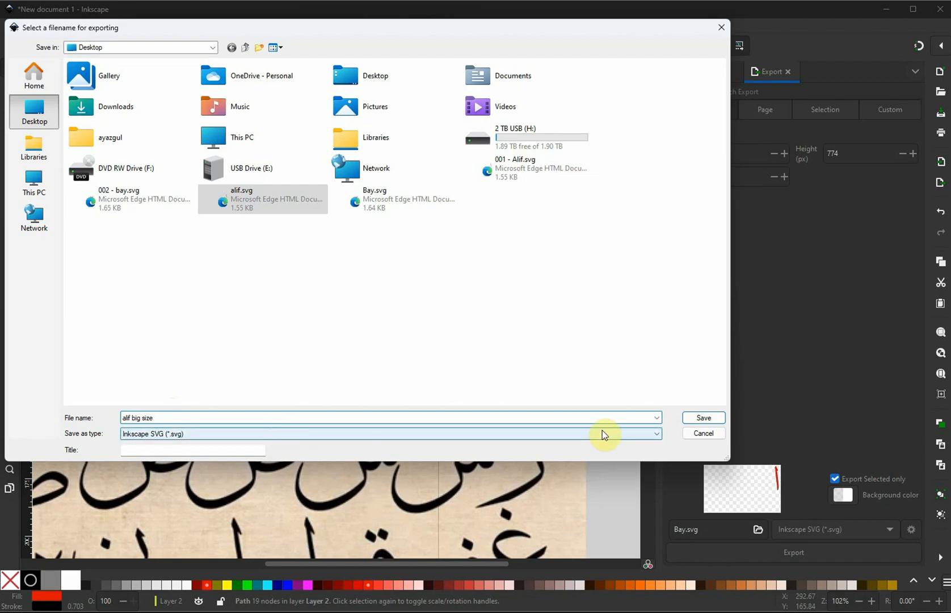
click(704, 418)
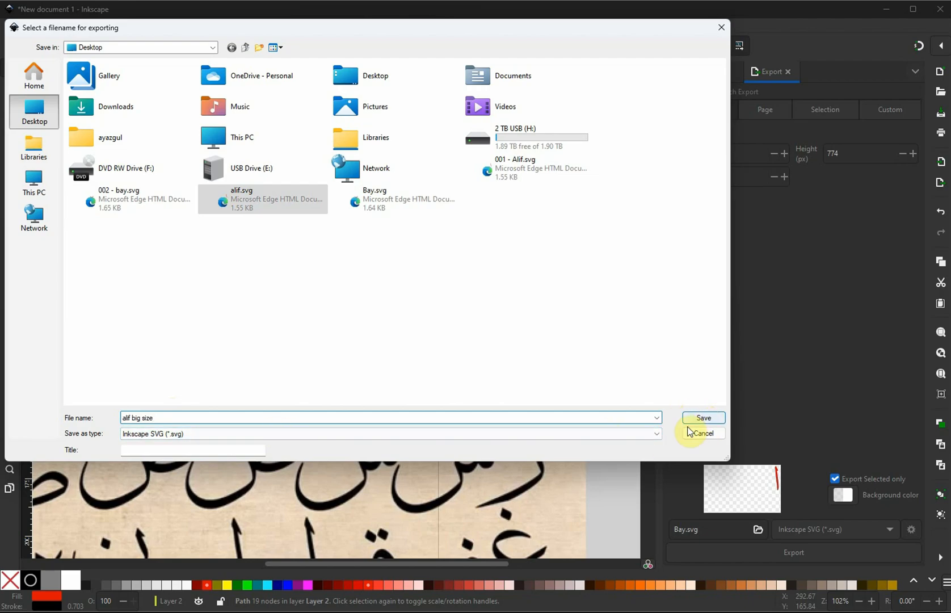
click(638, 434)
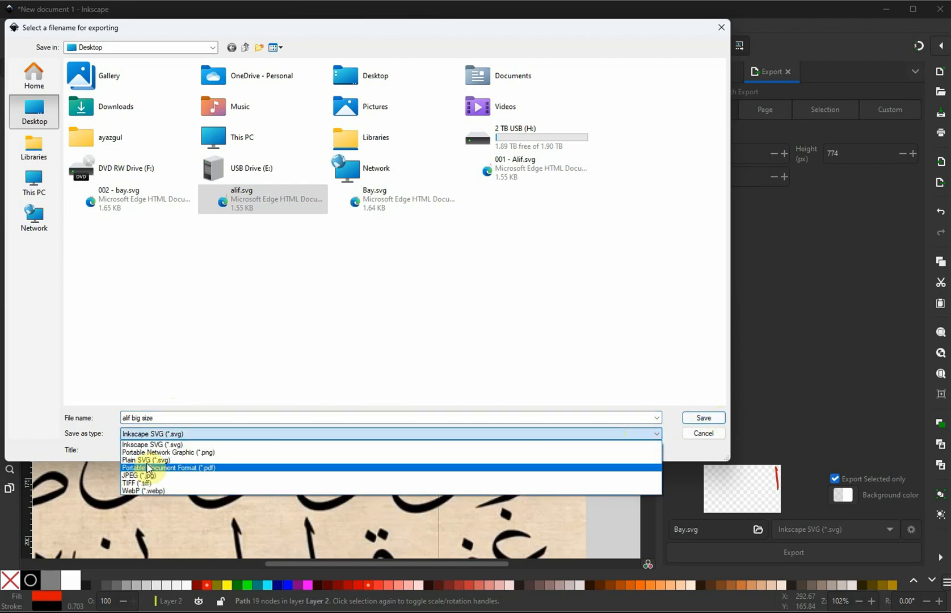
click(159, 452)
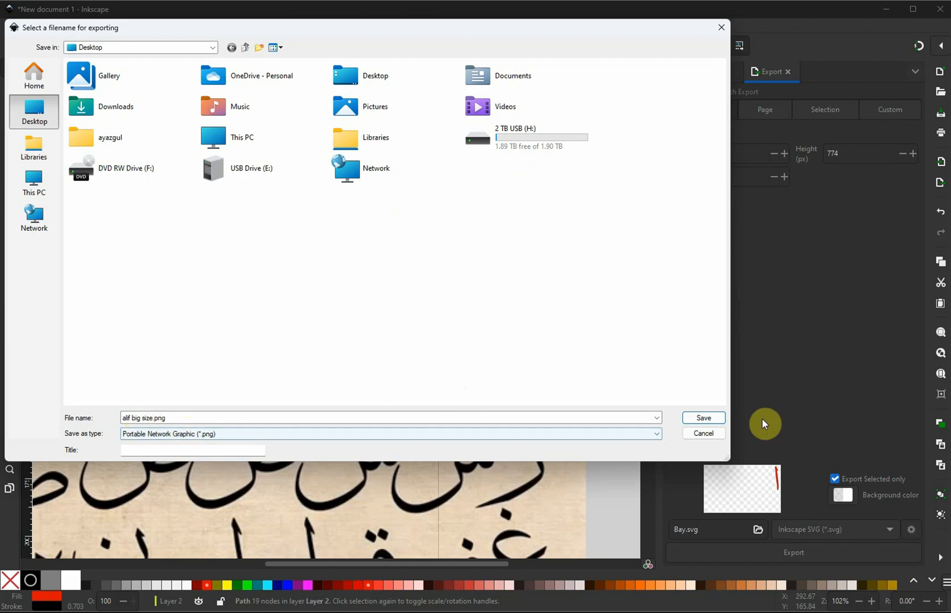
click(706, 420)
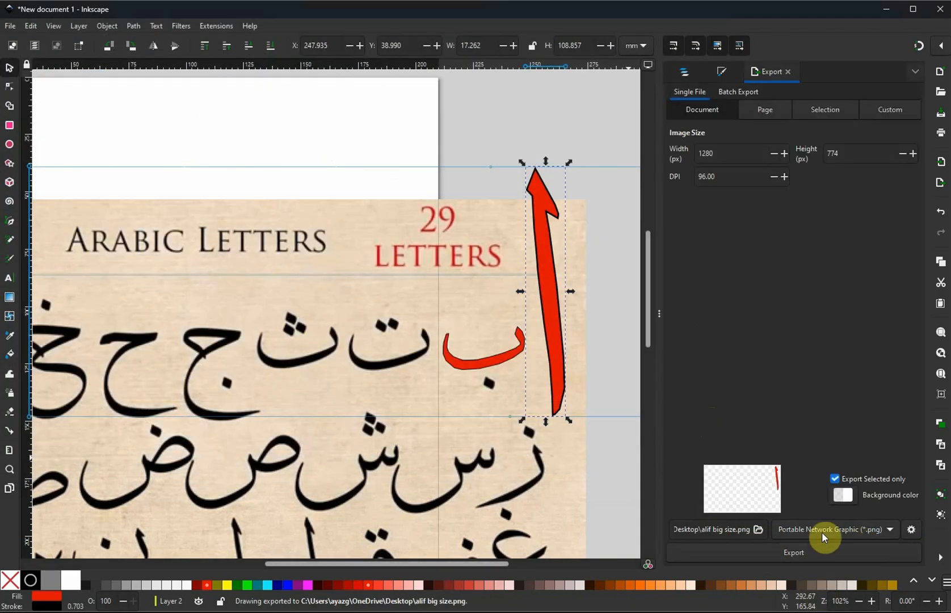
Export the enlarged alif path to the Desktop as alif big size.svg in Inkscape SVG format
click(759, 529)
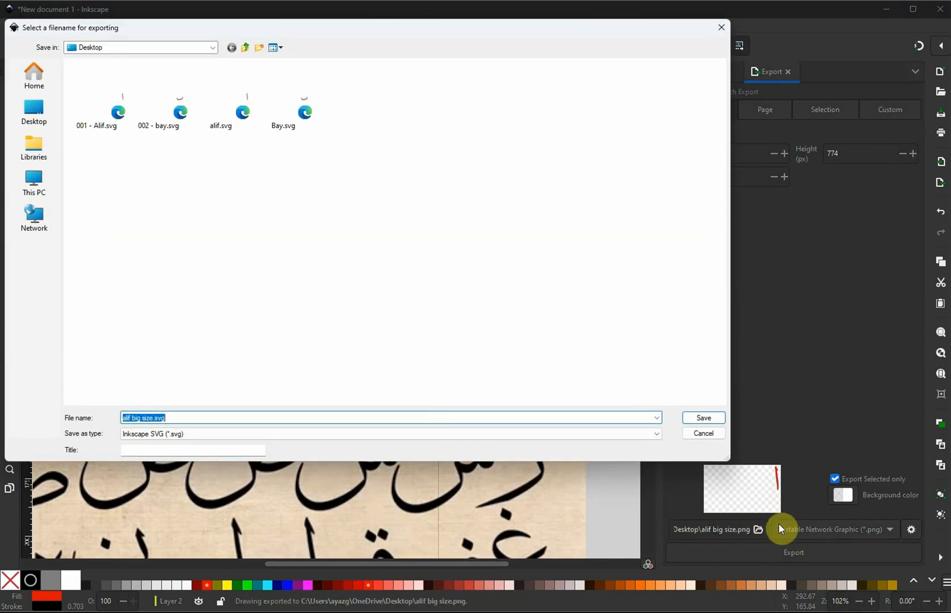
click(181, 417)
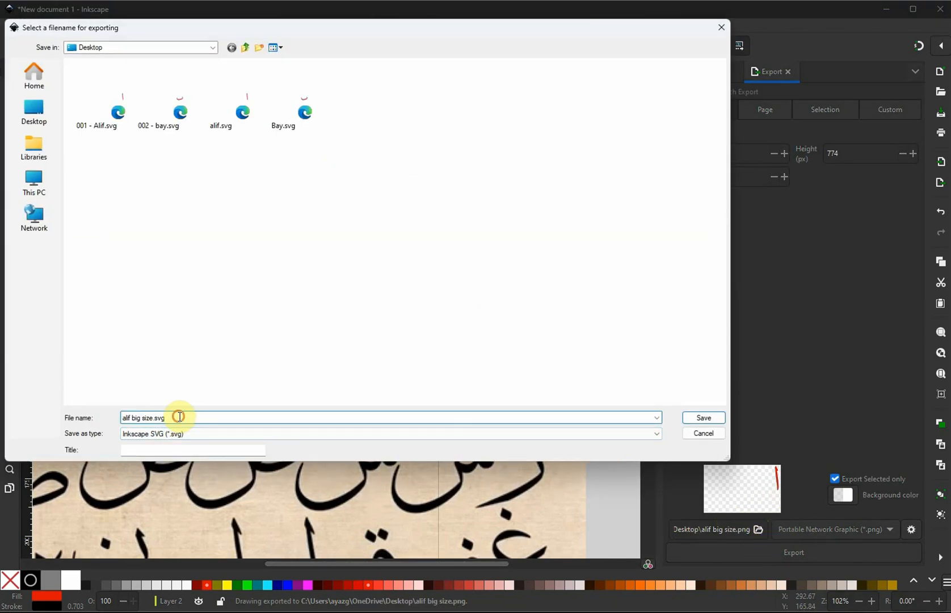
click(711, 424)
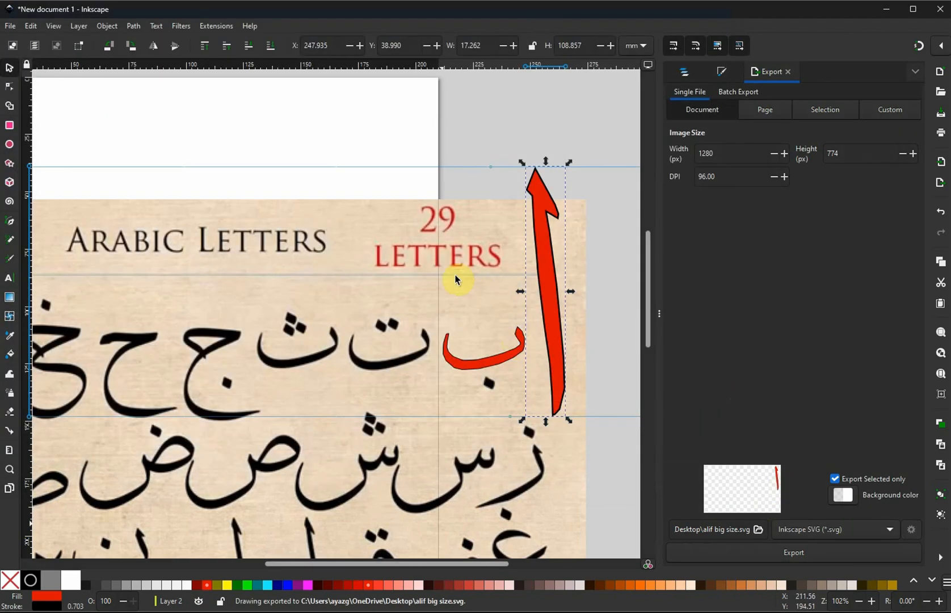
Switch to FontCreator and delete the existing alif contour from the alef-arab glyph
click(613, 611)
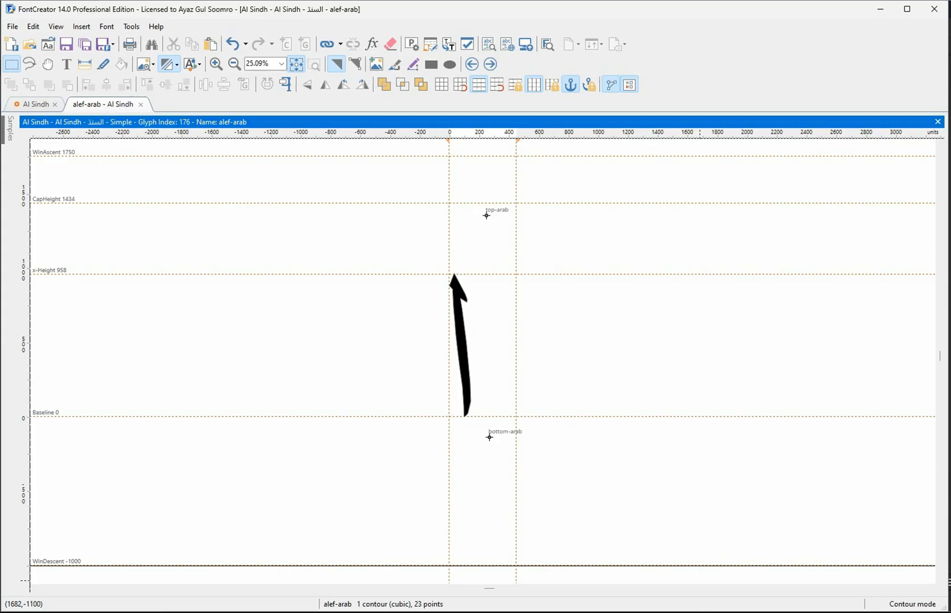
click(465, 335)
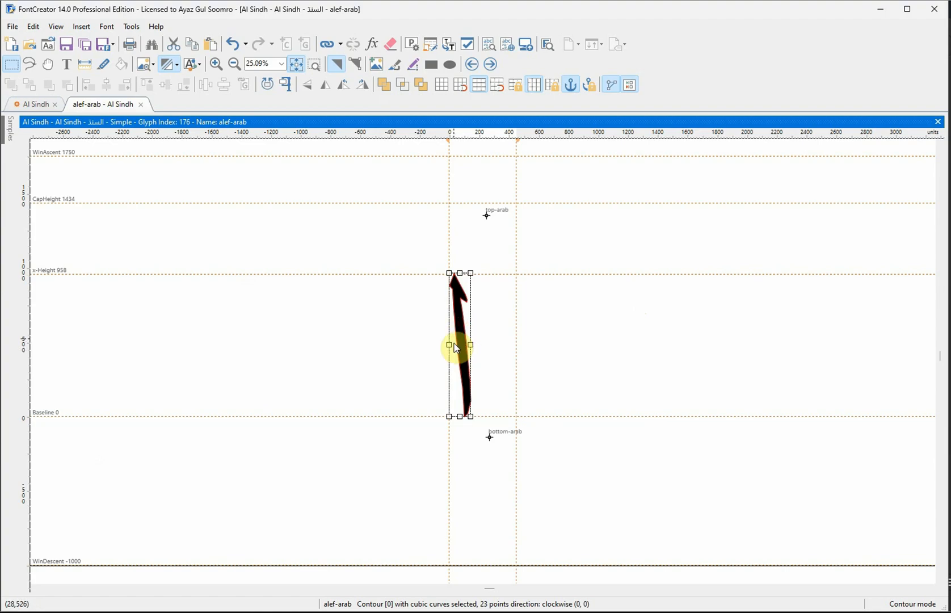
key(Delete)
Import alif big size.svg from the Desktop as an image into the empty alef-arab glyph
right_click(388, 240)
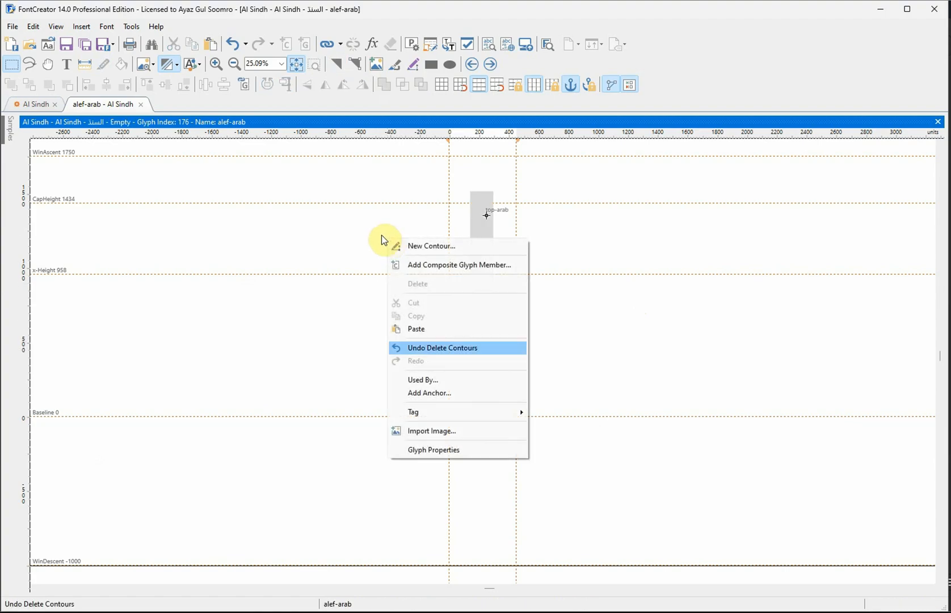
click(431, 431)
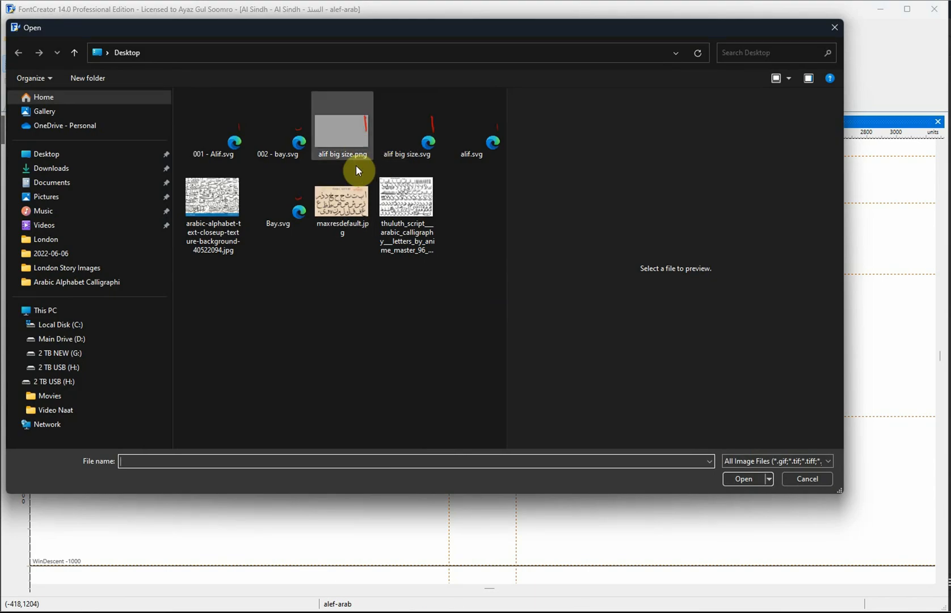
click(348, 135)
click(411, 147)
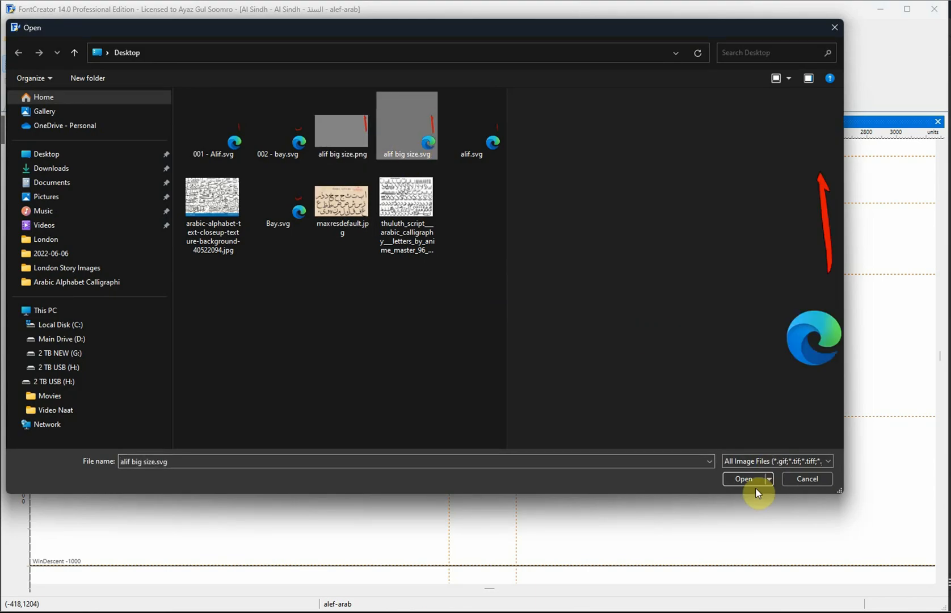
click(749, 480)
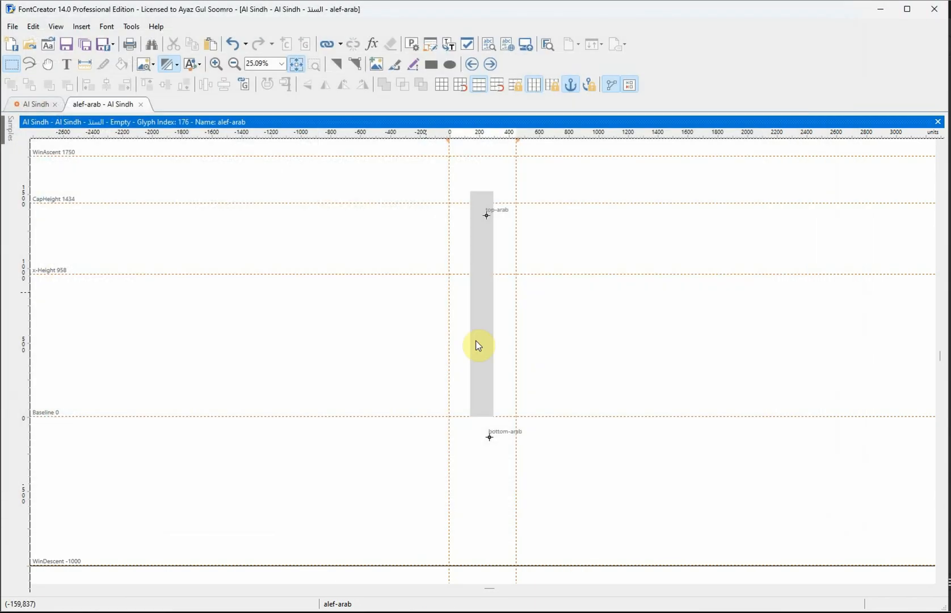
right_click(393, 248)
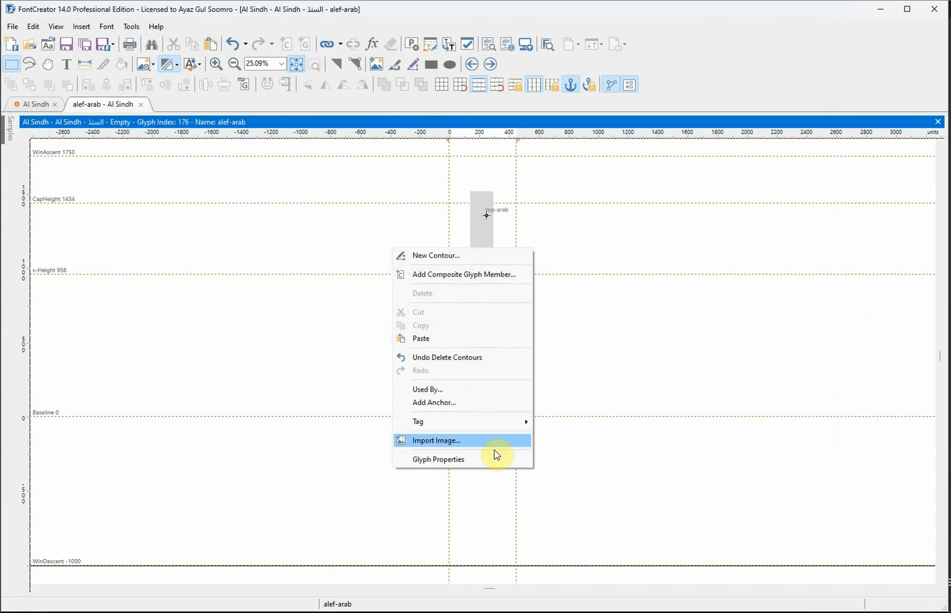
click(450, 442)
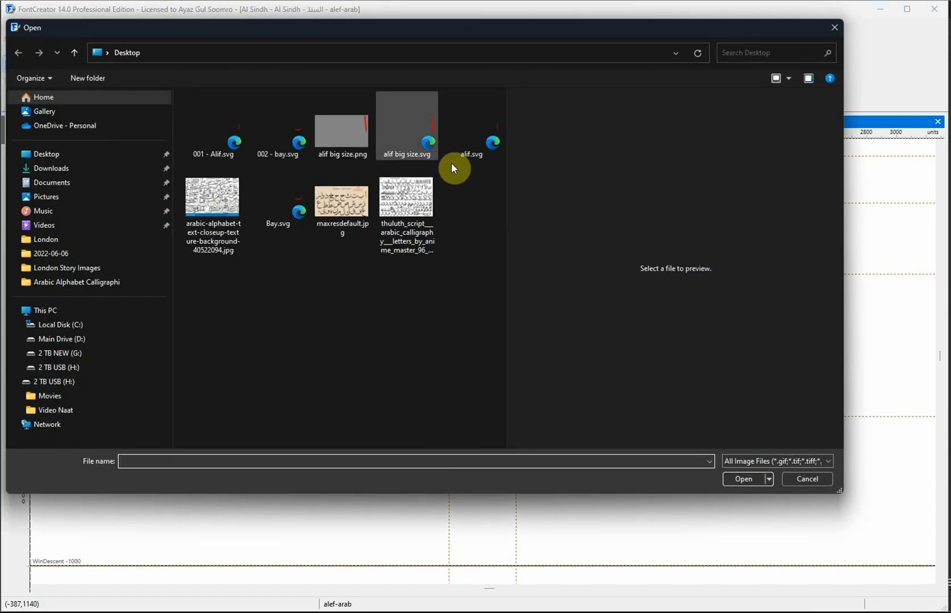
click(406, 154)
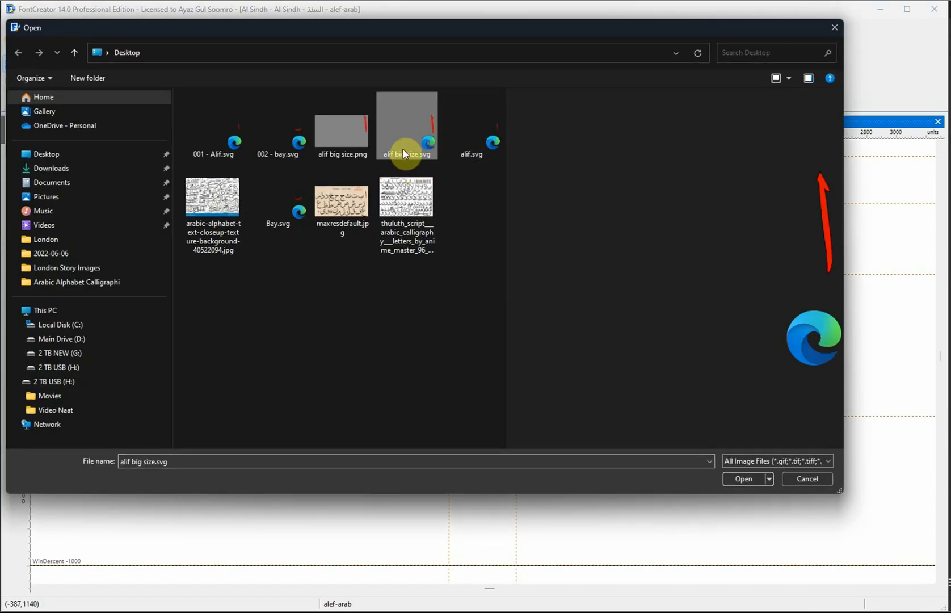
click(741, 480)
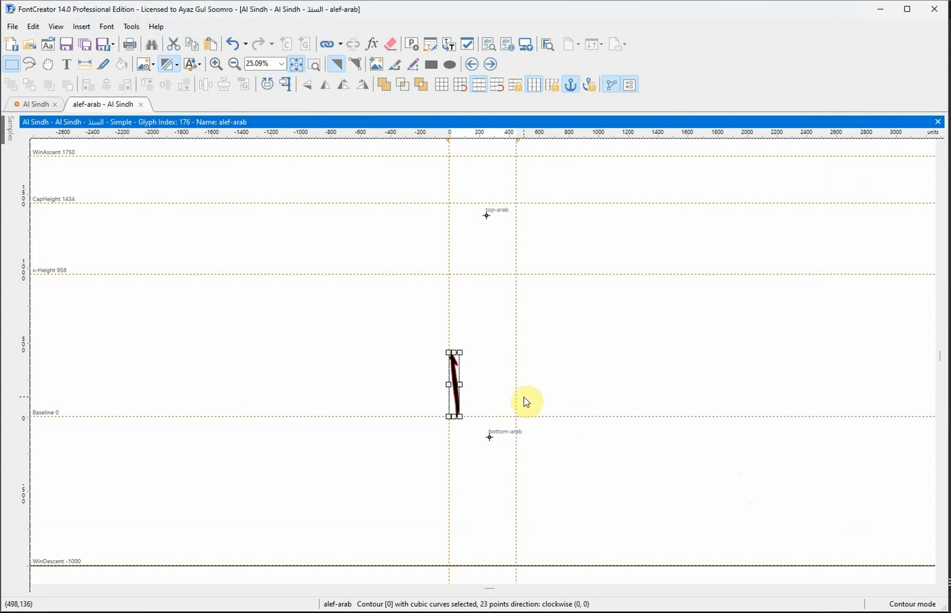
Compare the imported alif with the Inkscape original, then scale its contour up from the baseline to the x-height line in FontCreator
click(690, 561)
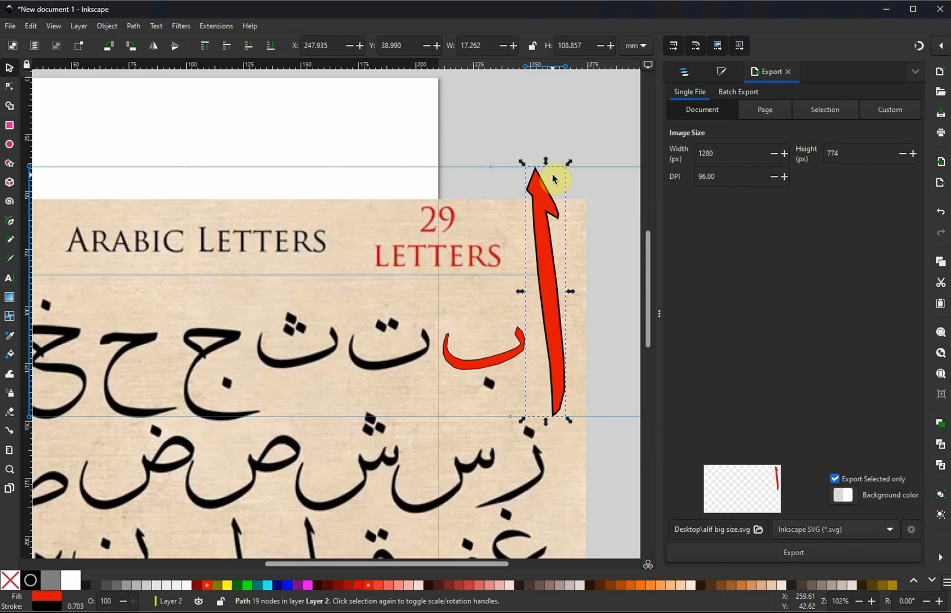
click(709, 612)
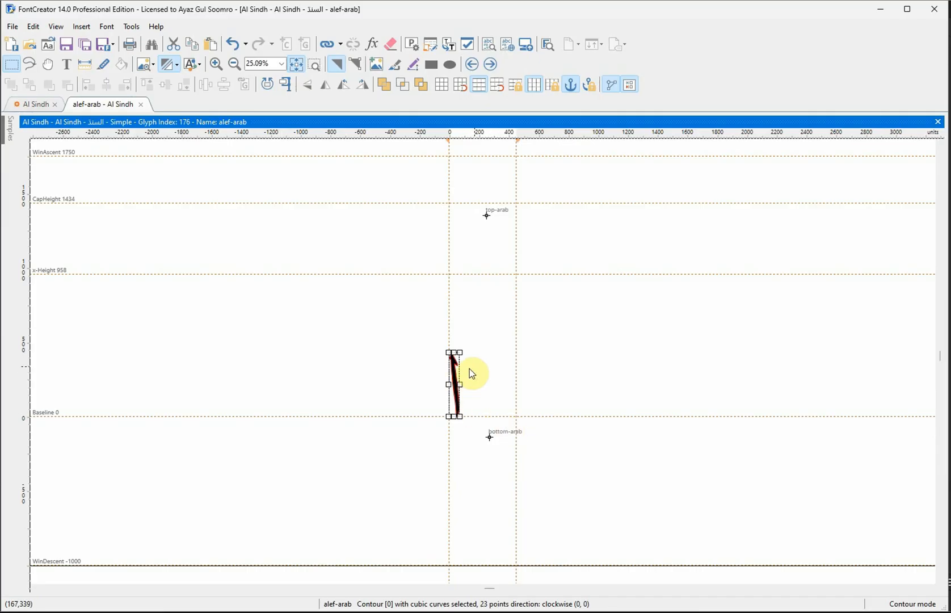
drag(459, 352, 486, 275)
click(488, 349)
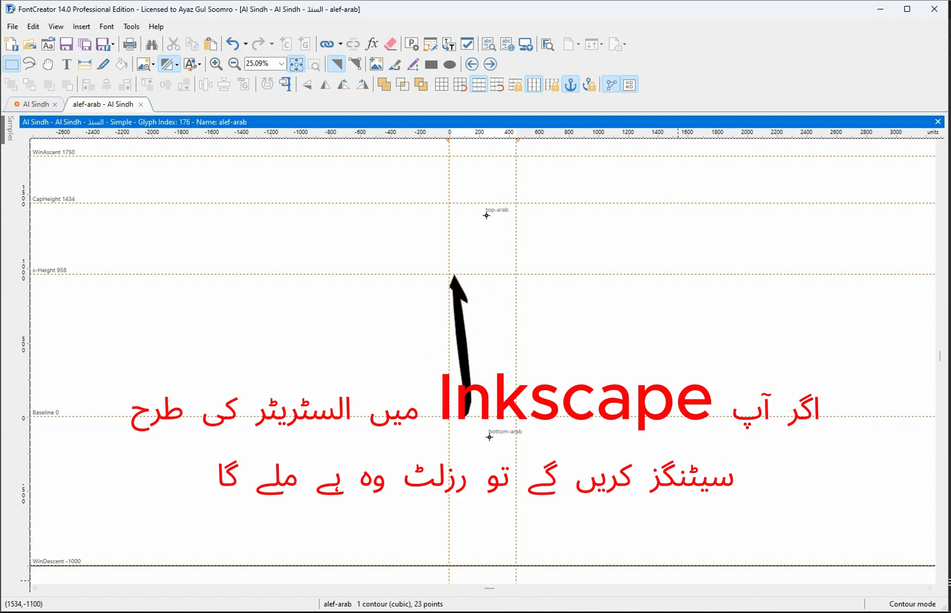
Switch to Illustrator and check the layers of the document containing the Arabic letters chart
mouse_move(692, 612)
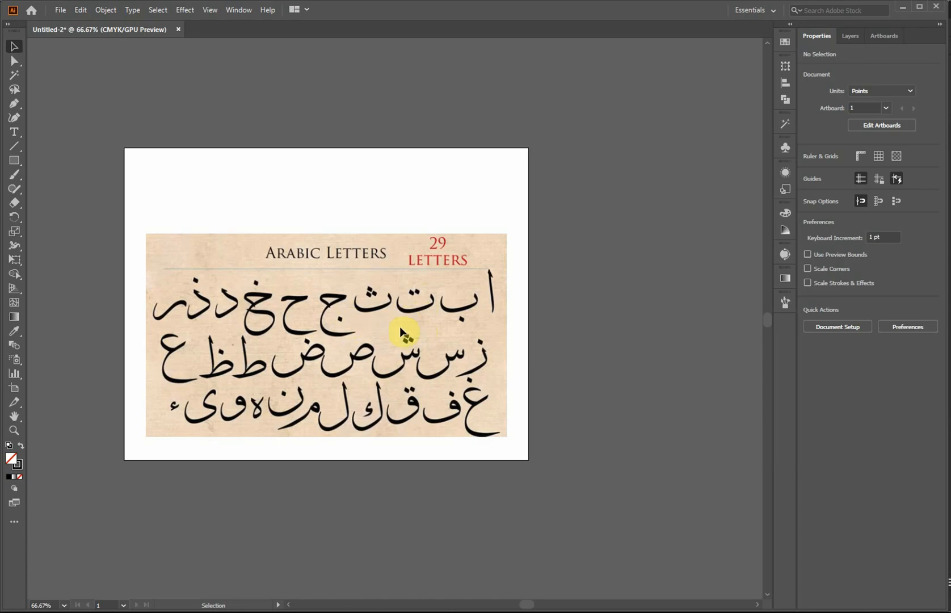
scroll(479, 290, up, 6)
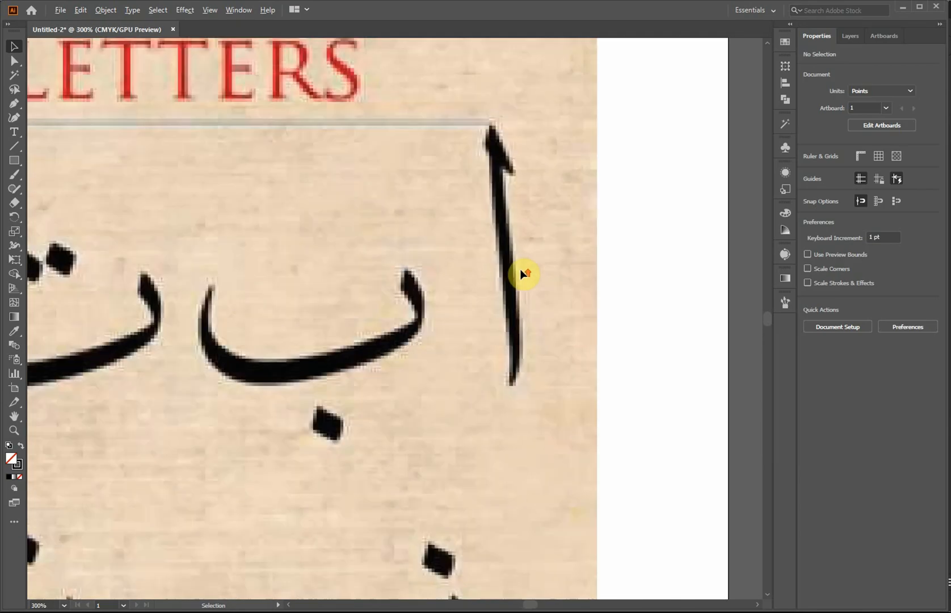
scroll(522, 216, down, 2)
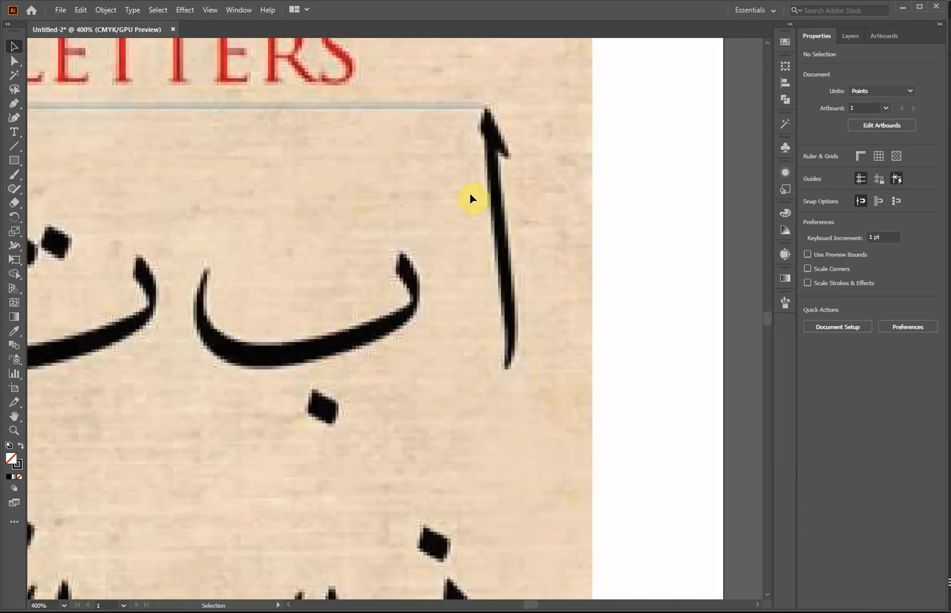
drag(522, 178, 471, 343)
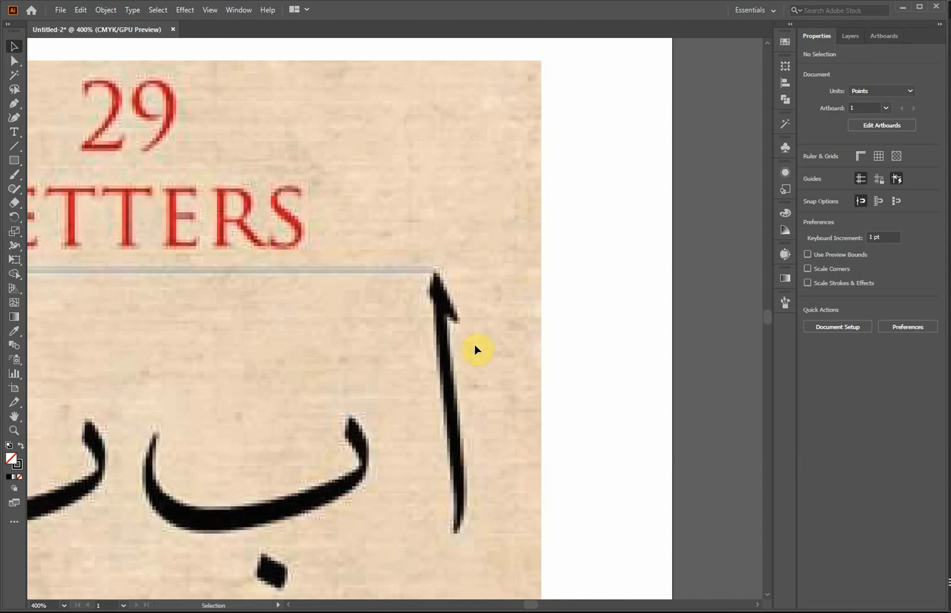
click(850, 36)
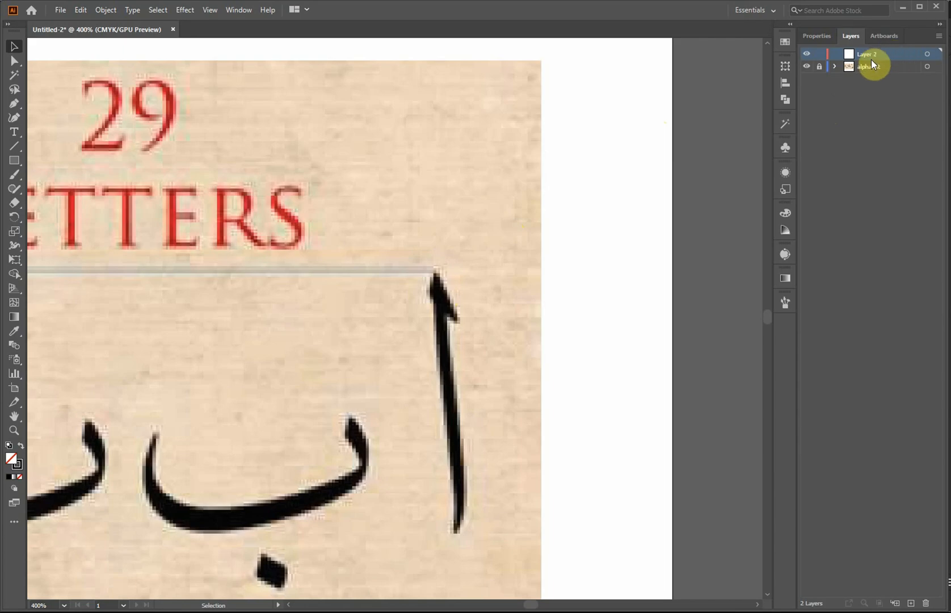
click(818, 35)
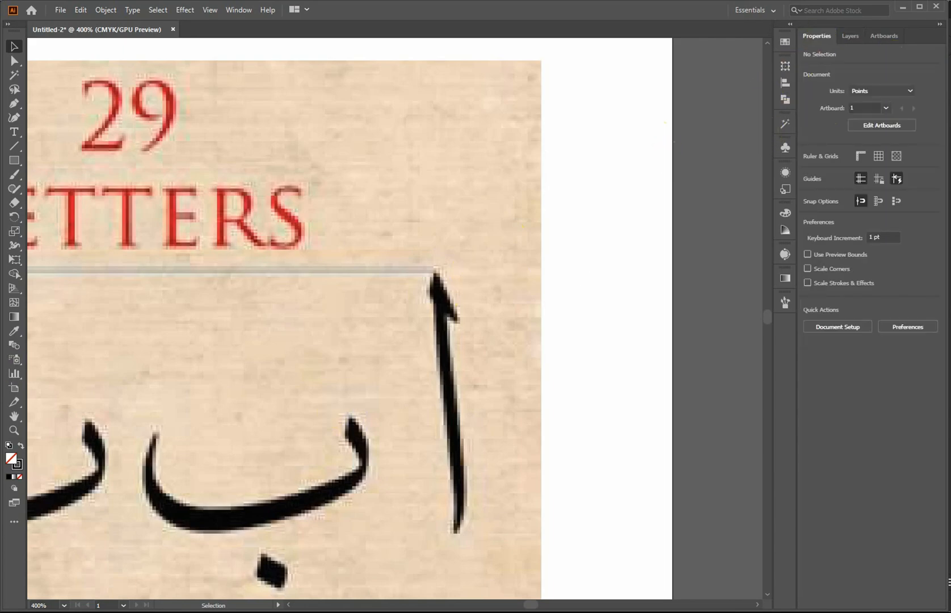
Trace the right edge of the alif with the Pen tool, from its pointed tip around the barb down to the foot
click(15, 104)
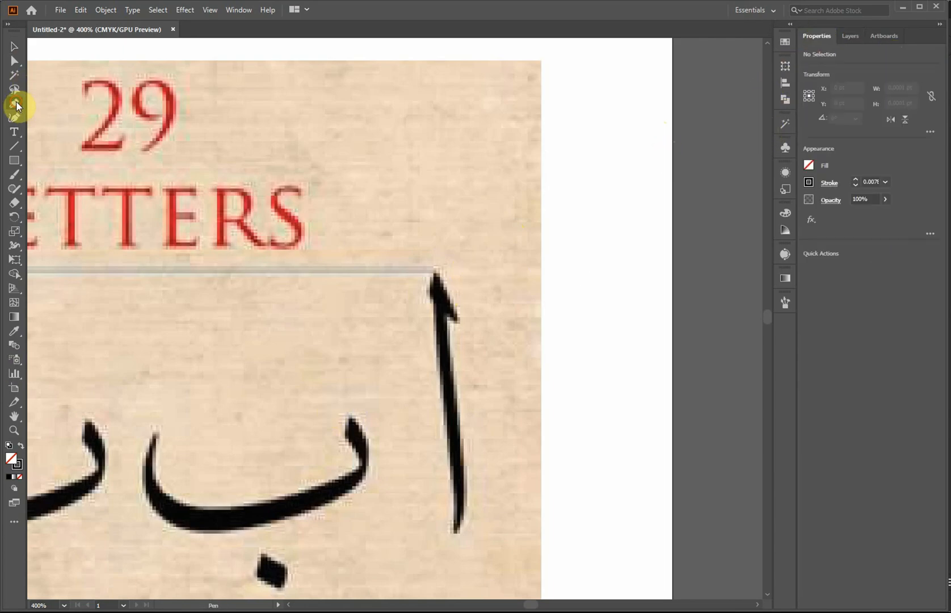
click(439, 272)
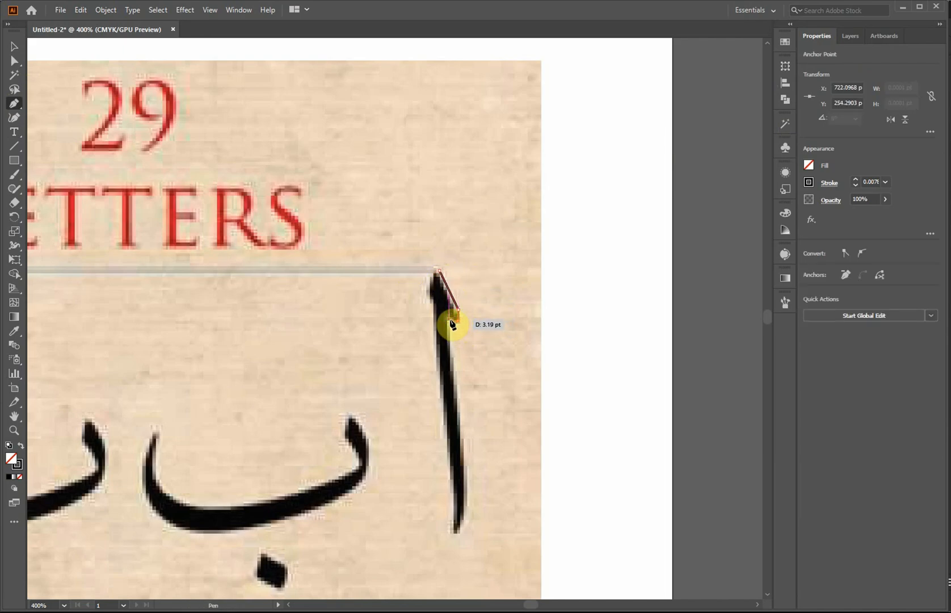
click(456, 319)
click(455, 375)
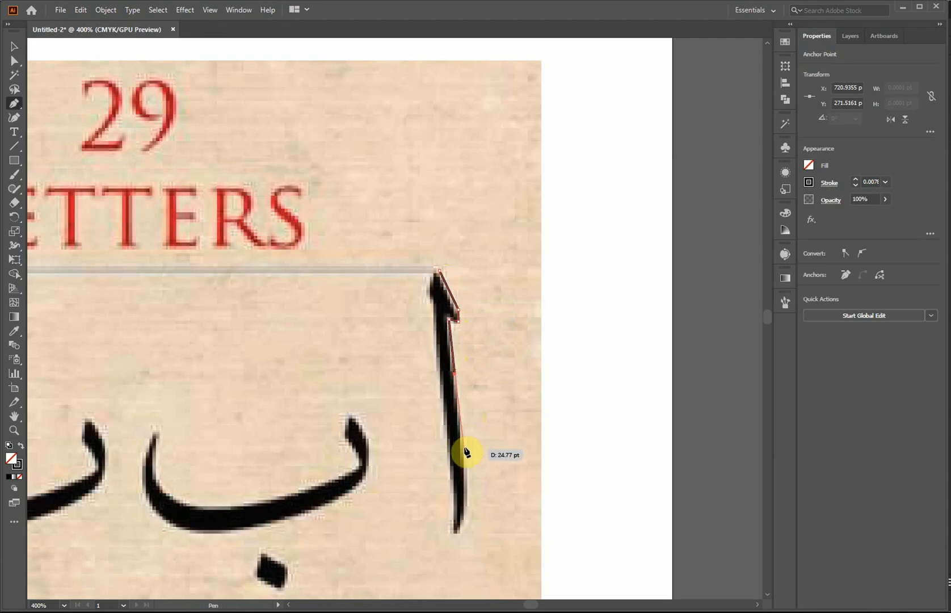
click(463, 449)
click(454, 534)
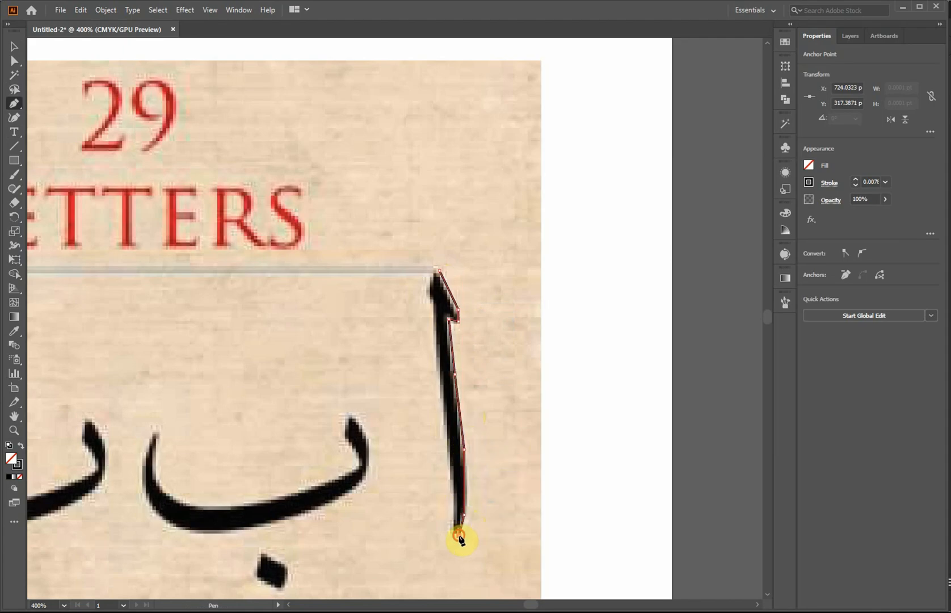
Continue the Pen path up the alif's left edge, close the outline at the tip and return to the Selection tool
click(452, 495)
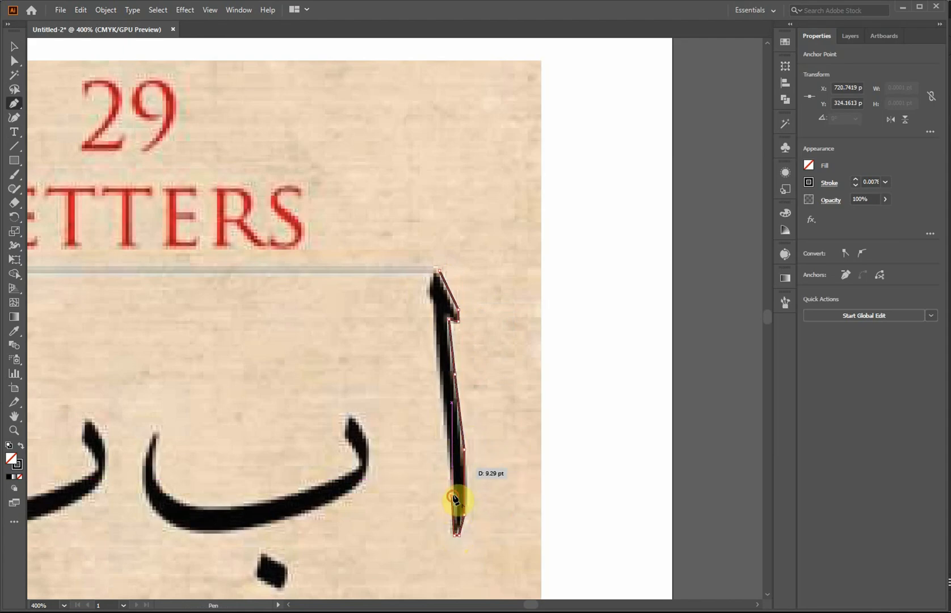
click(443, 438)
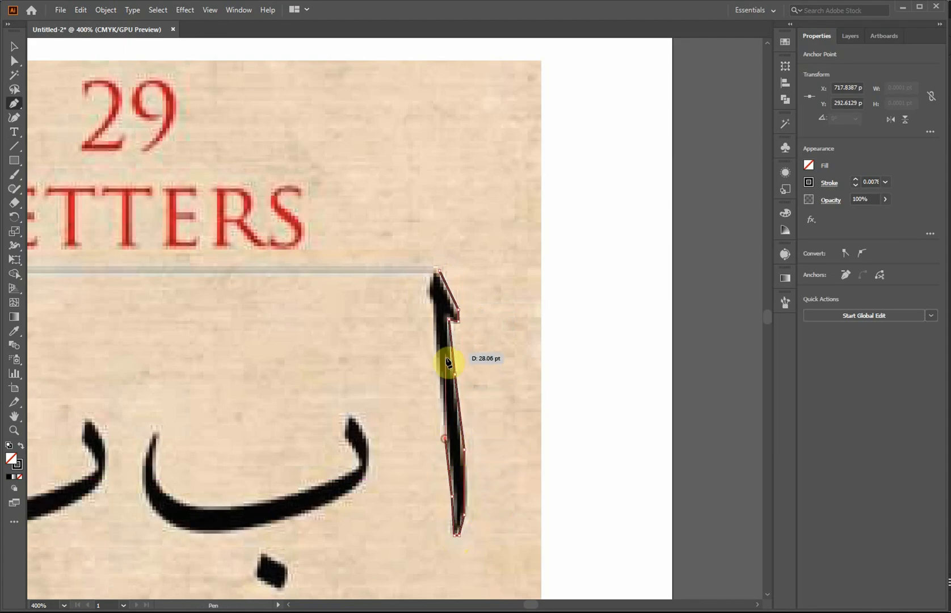
click(433, 305)
click(425, 290)
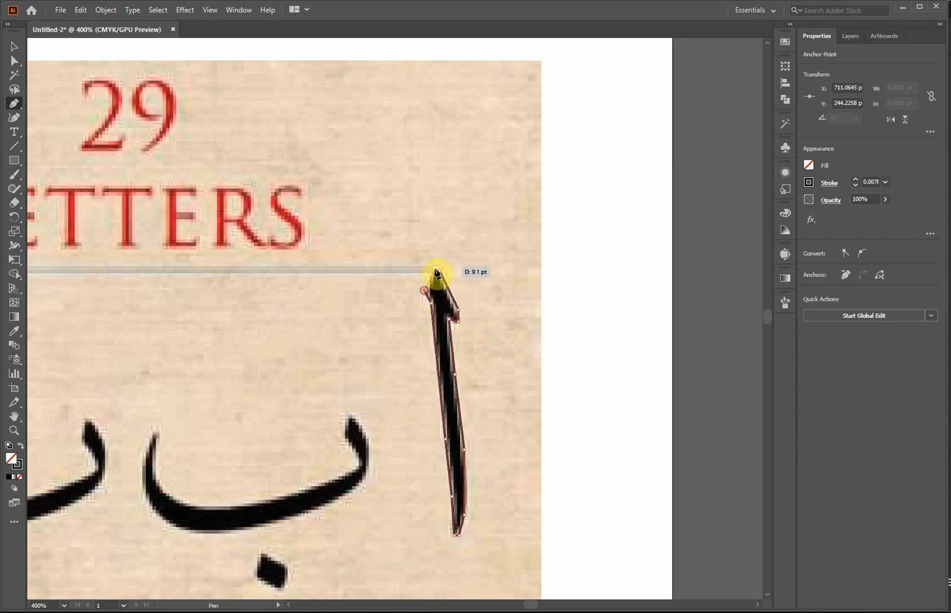
click(439, 266)
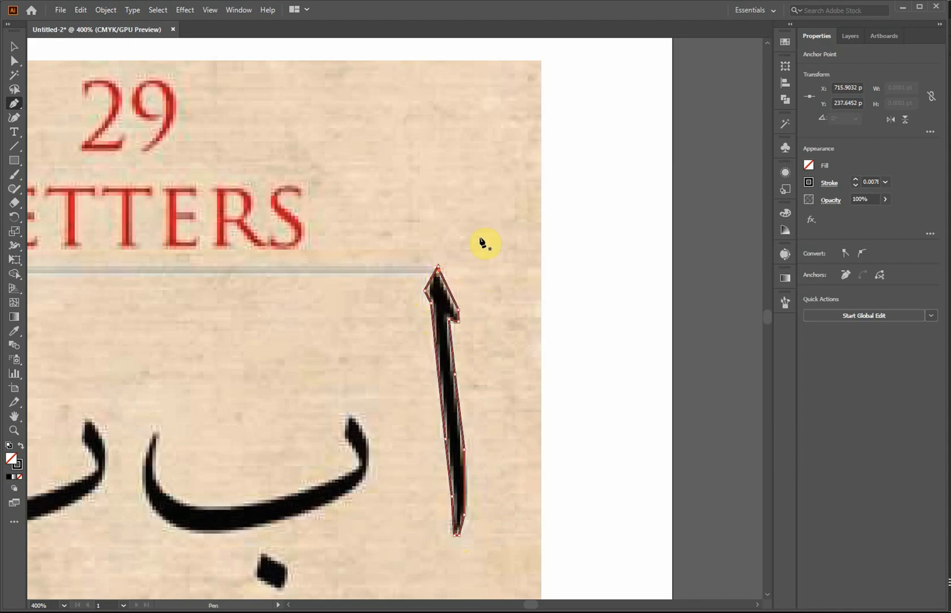
click(12, 45)
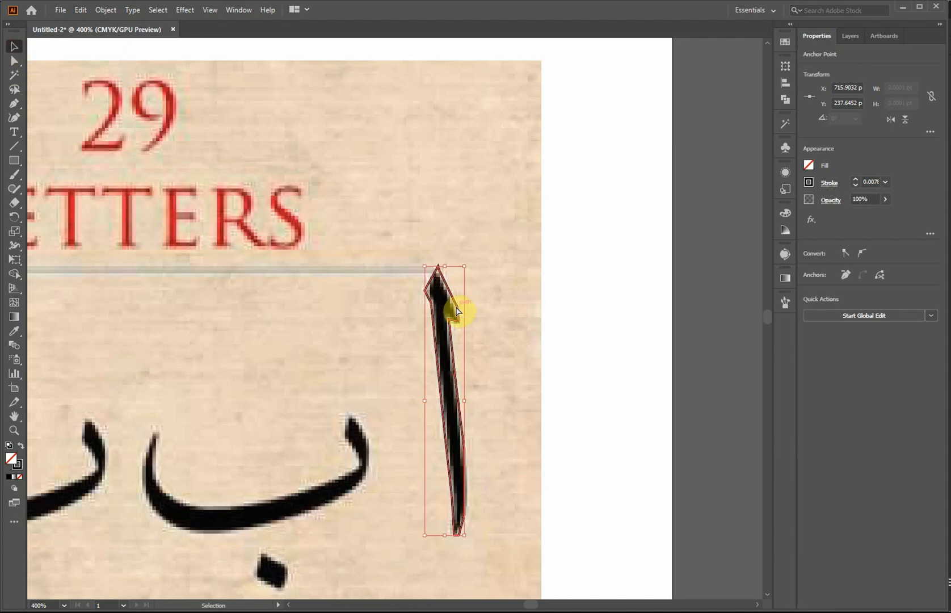
key(a)
key(v)
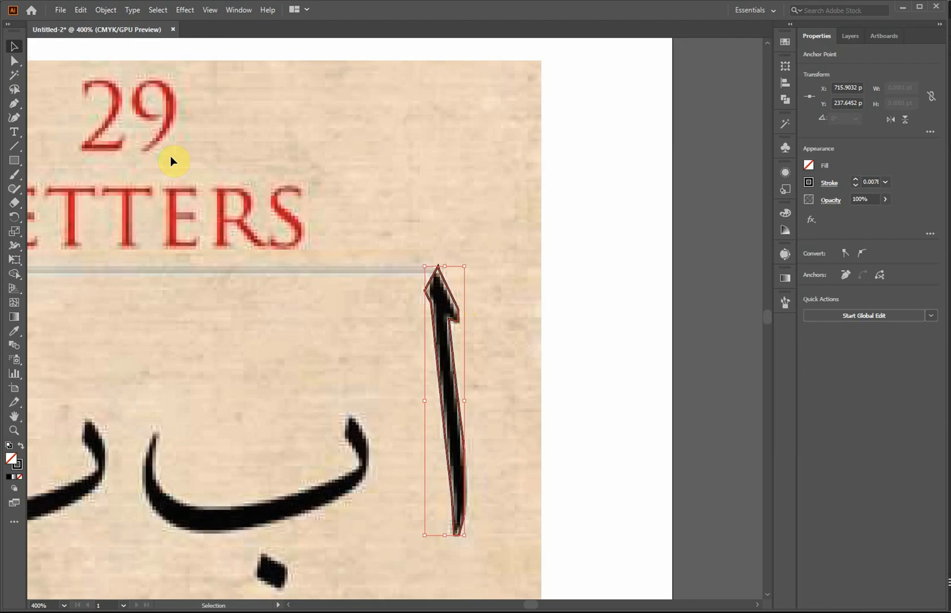
Start a new document and set it to 1 artboard, 600 px wide and 600 px high
click(60, 10)
key(ctrl+n)
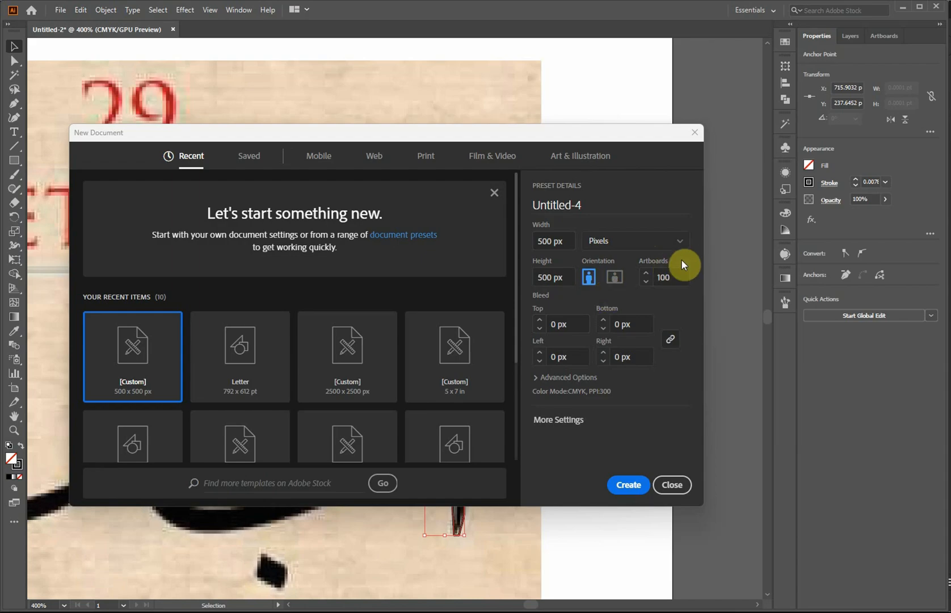
click(664, 274)
text(1)
click(556, 241)
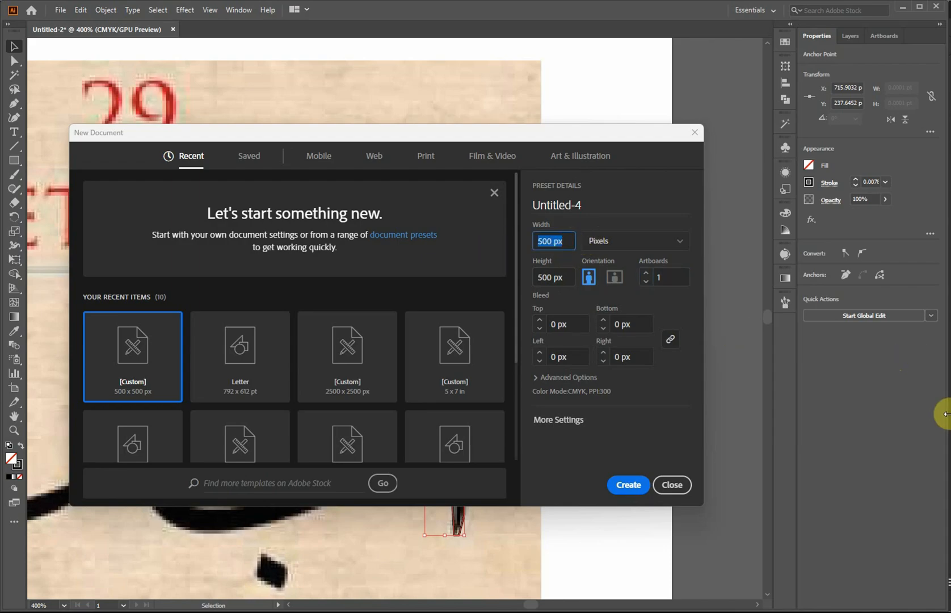
text(600)
key(Tab)
text(6)
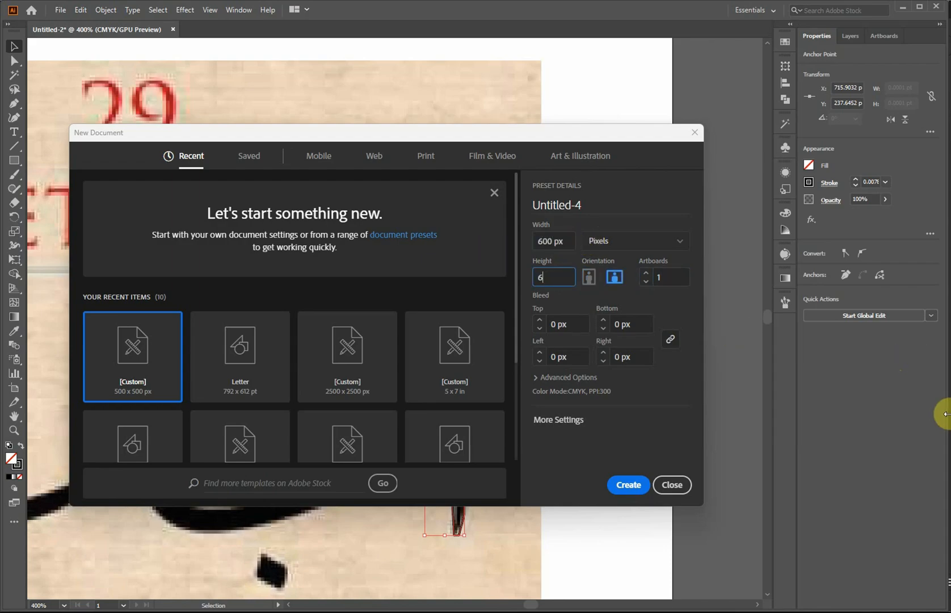
text(00)
Name the new document arbic words and create it
drag(585, 204, 522, 208)
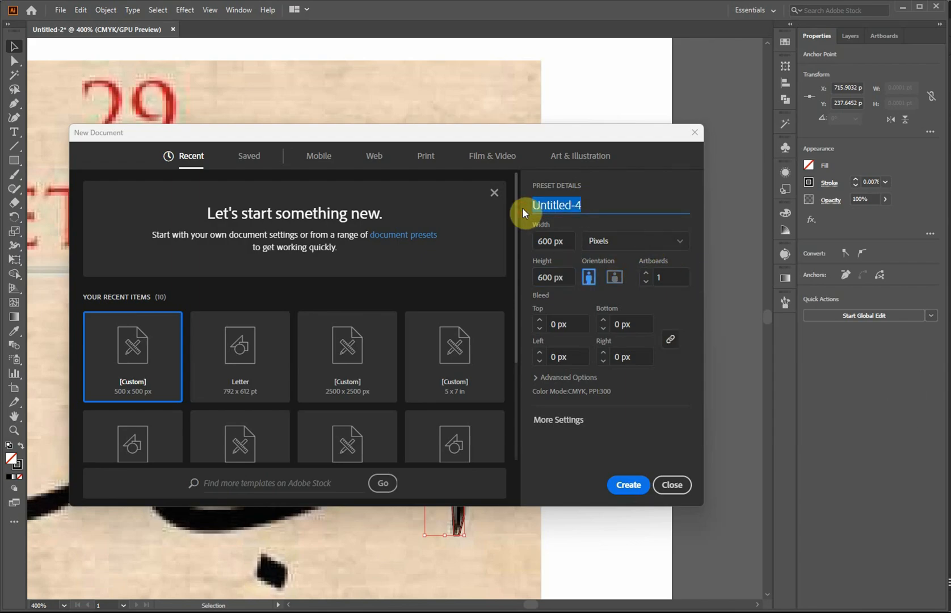
text(arbi)
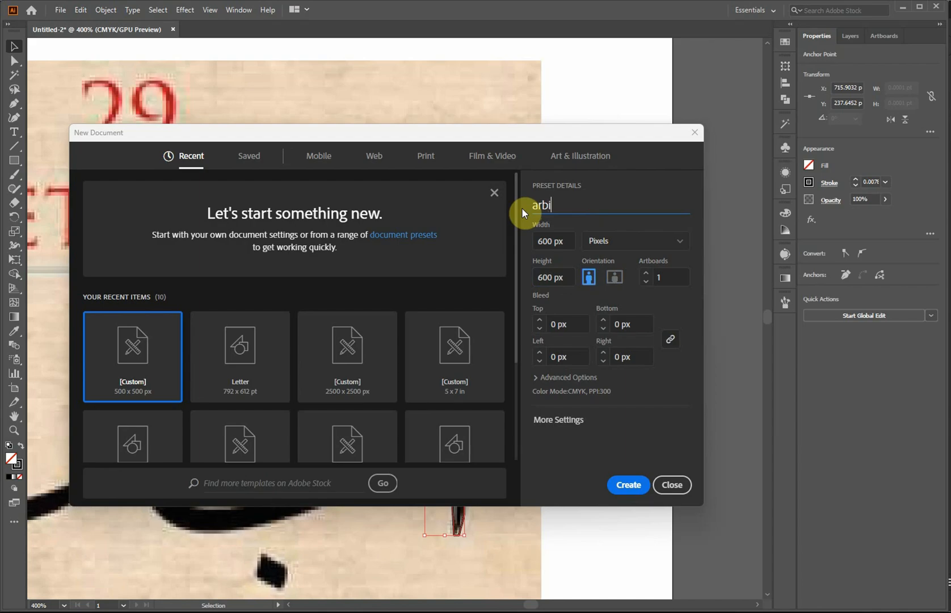
text(c works)
key(BackSpace)
key(BackSpace)
text(ds)
click(638, 495)
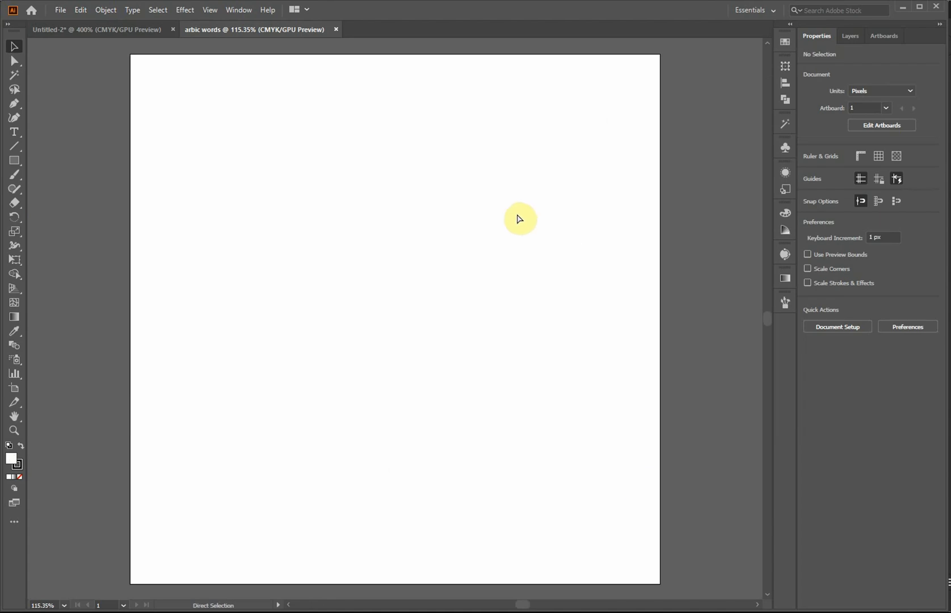
Show the rulers and place a horizontal guide about 350 px below the artboard's top edge
key(ctrl+r)
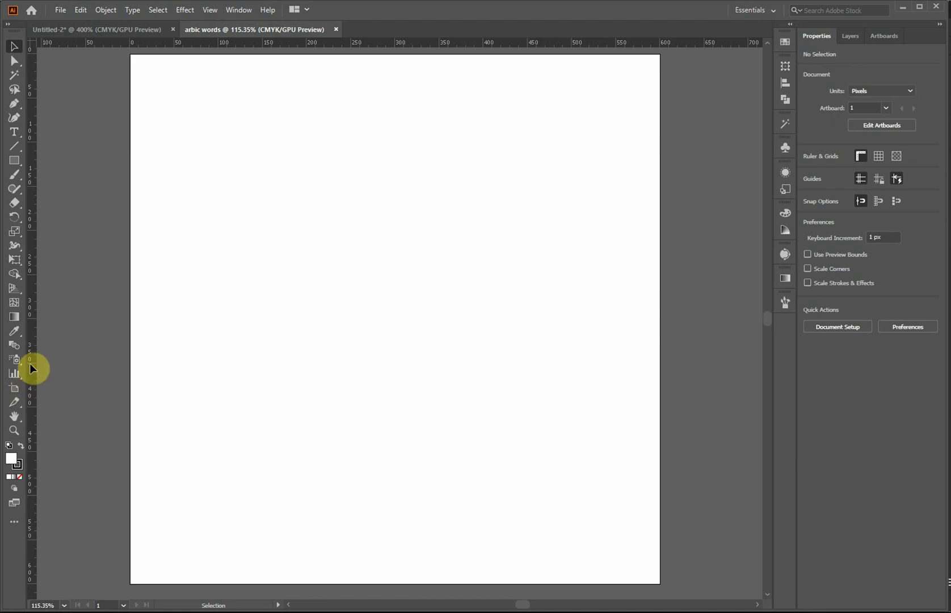
drag(430, 46, 476, 367)
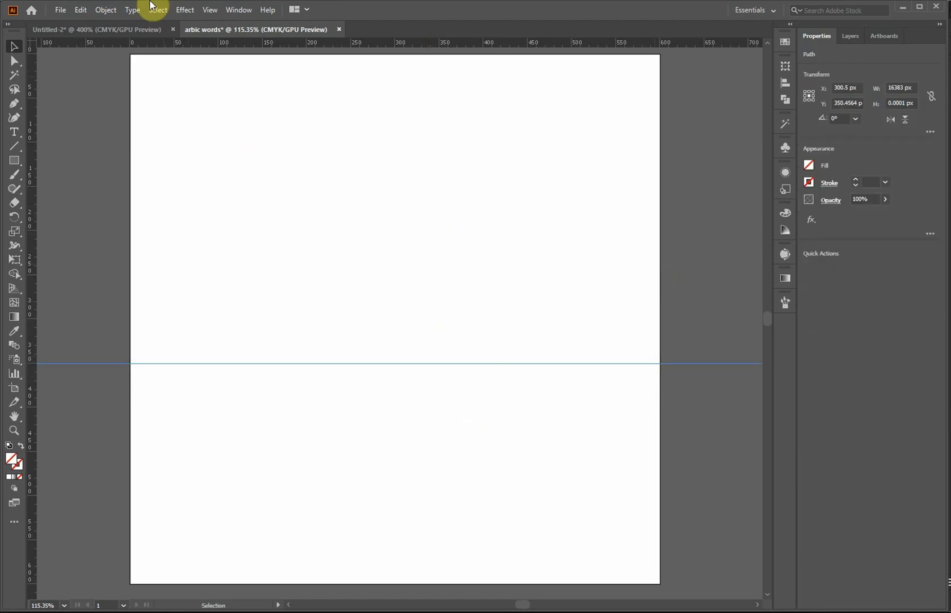
Try to copy the traced alif from Untitled-2 into the arbic words document
click(126, 27)
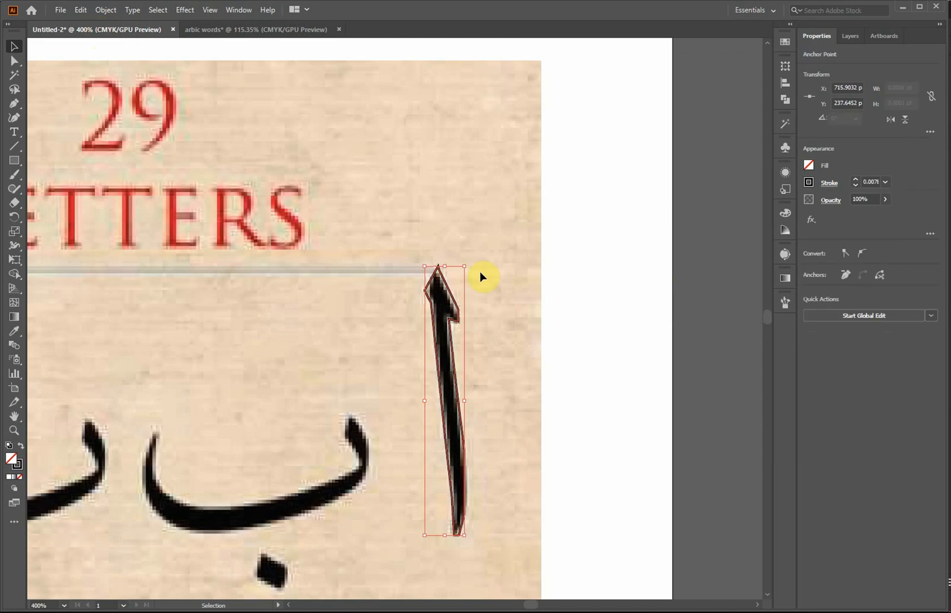
click(283, 29)
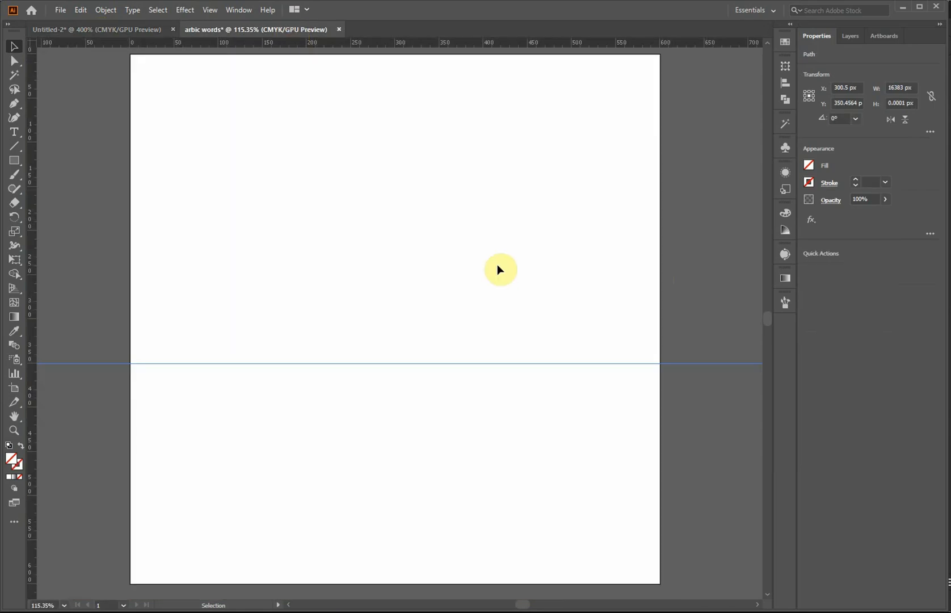
key(a)
key(ctrl+v)
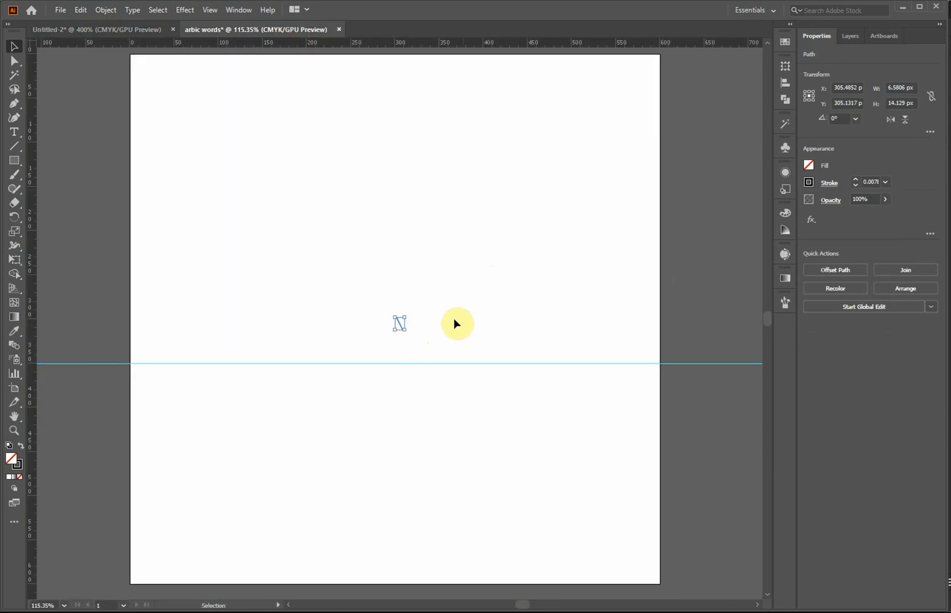
key(a)
Select the whole alif outline in Untitled-2 and paste a copy into the arbic words document
click(138, 31)
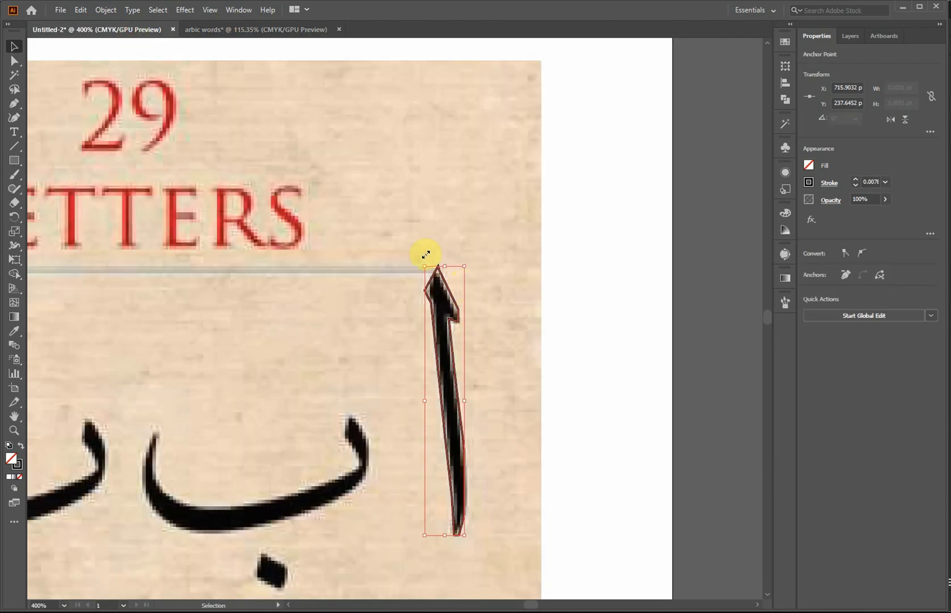
click(14, 46)
click(441, 245)
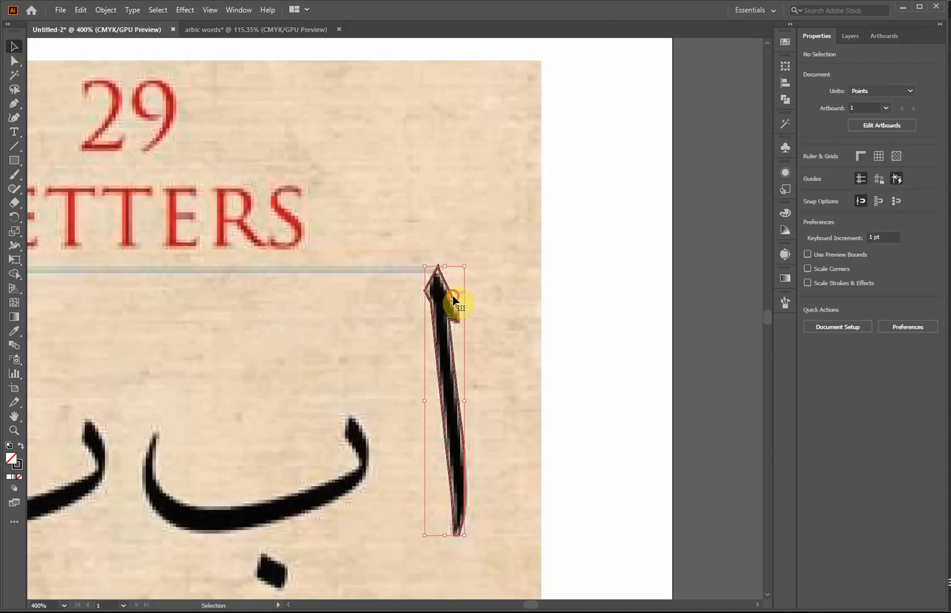
click(454, 300)
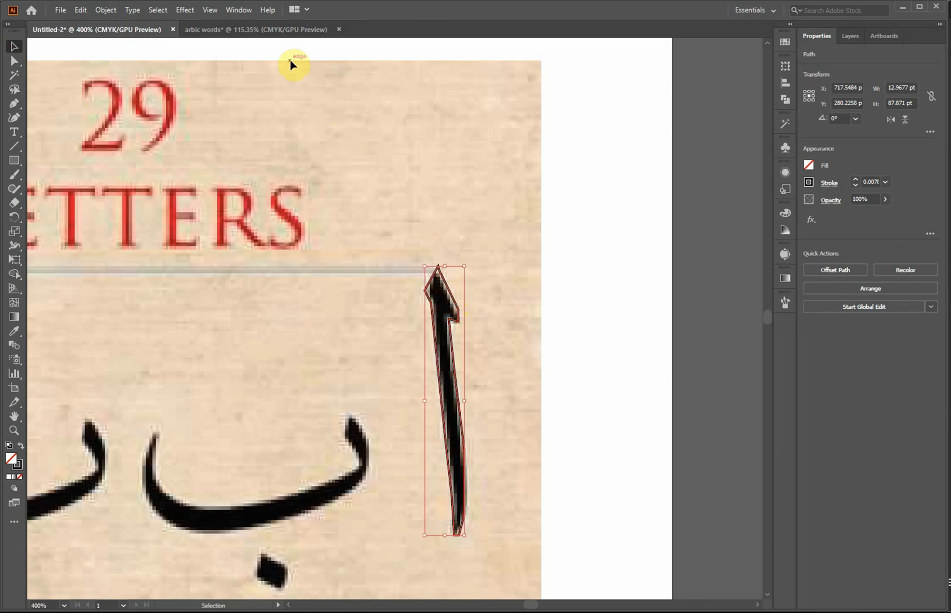
click(281, 31)
key(ctrl+v)
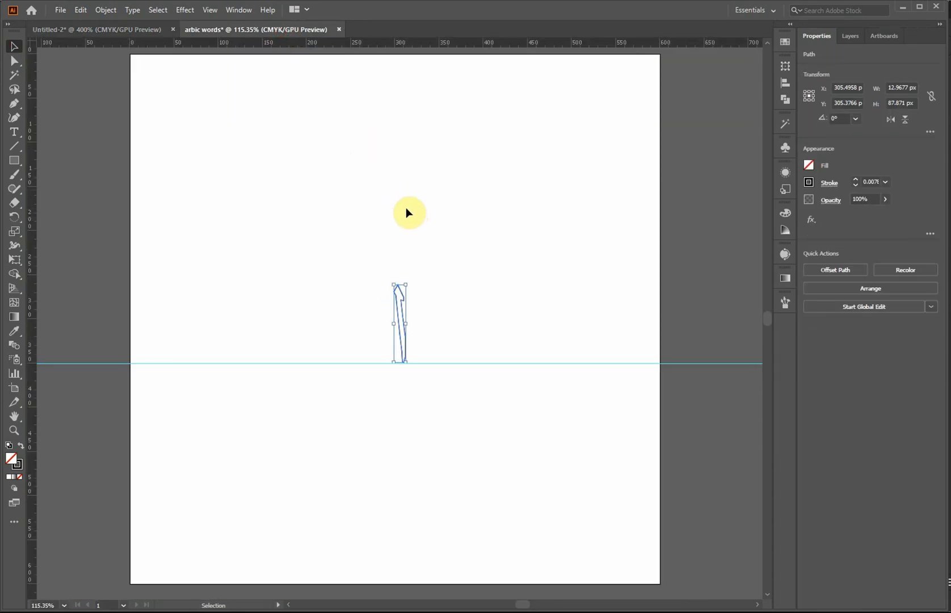
Scale the pasted alif up from its upper corner, keeping its foot on the baseline guide
click(445, 310)
click(401, 300)
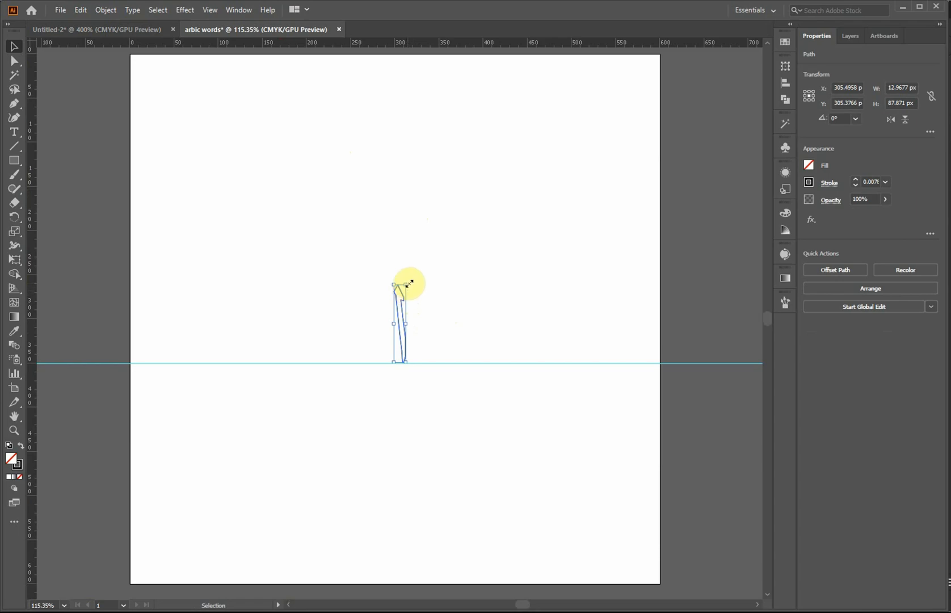
drag(405, 279, 441, 148)
click(478, 193)
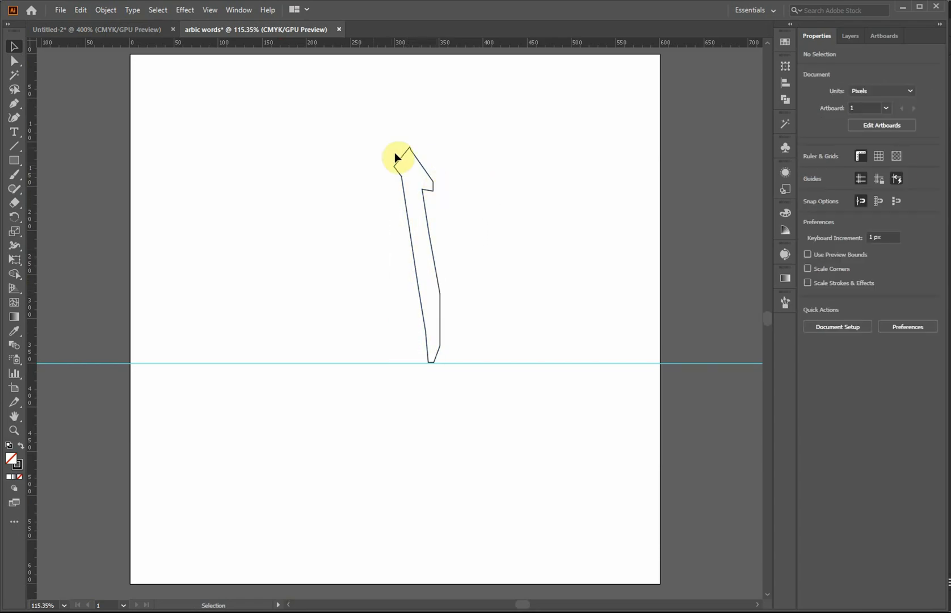
Add a horizontal guide about 50 px below the artboard's top and enlarge the alif up to it, about 69 × 299 px
drag(414, 47, 431, 98)
click(428, 187)
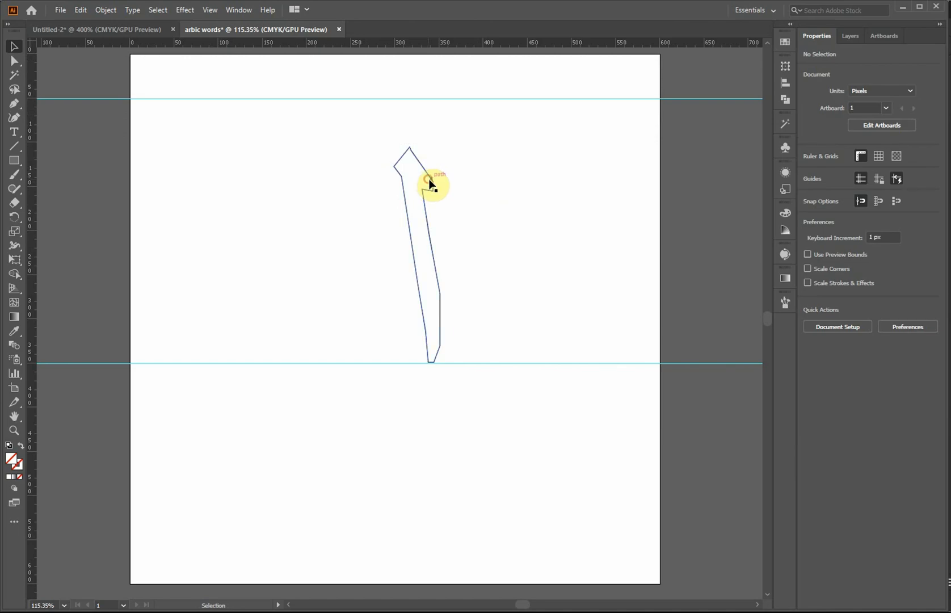
click(430, 185)
drag(440, 145, 458, 97)
click(536, 178)
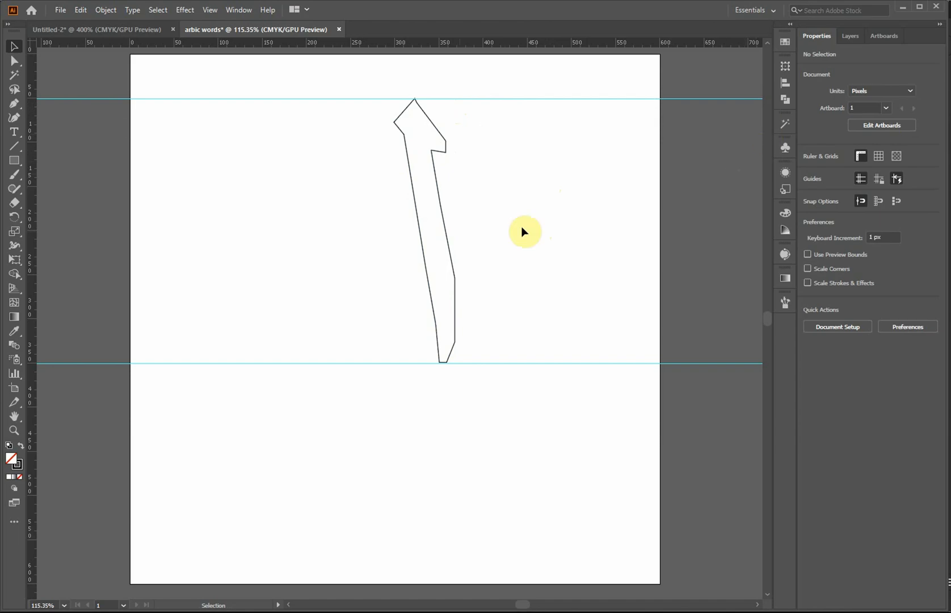
Remove the alif's stroke, fill the shape with black and deselect it
click(445, 212)
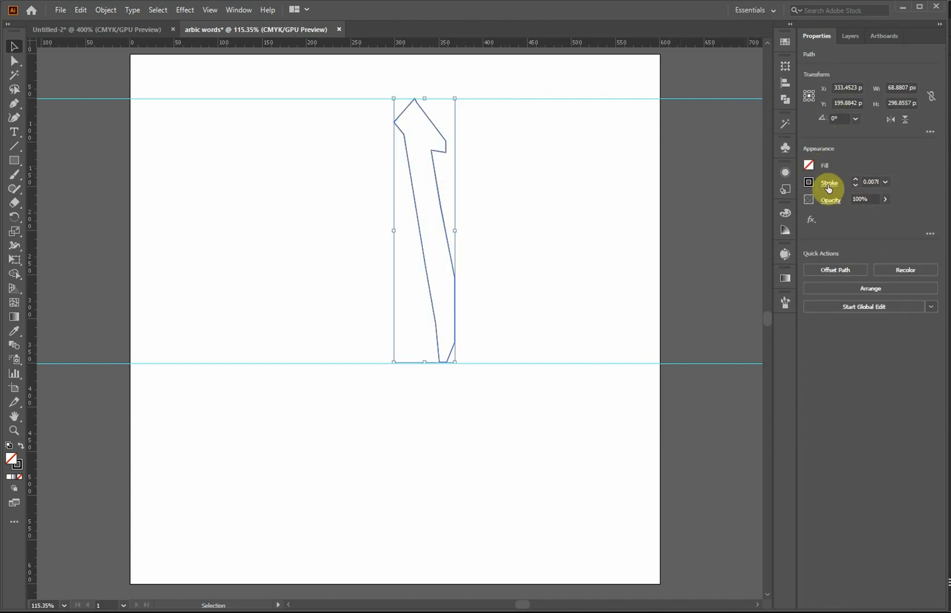
click(808, 182)
click(681, 224)
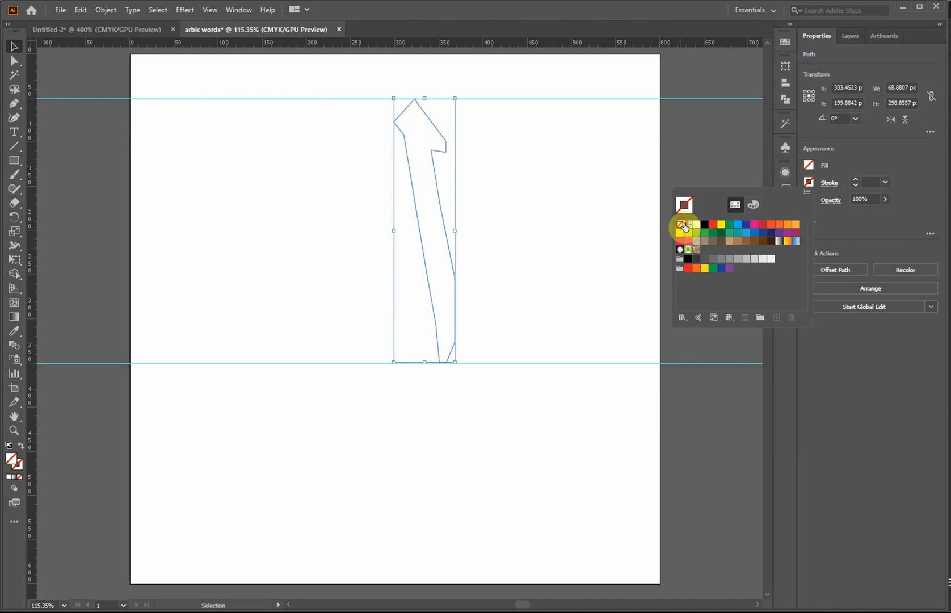
click(807, 179)
click(808, 165)
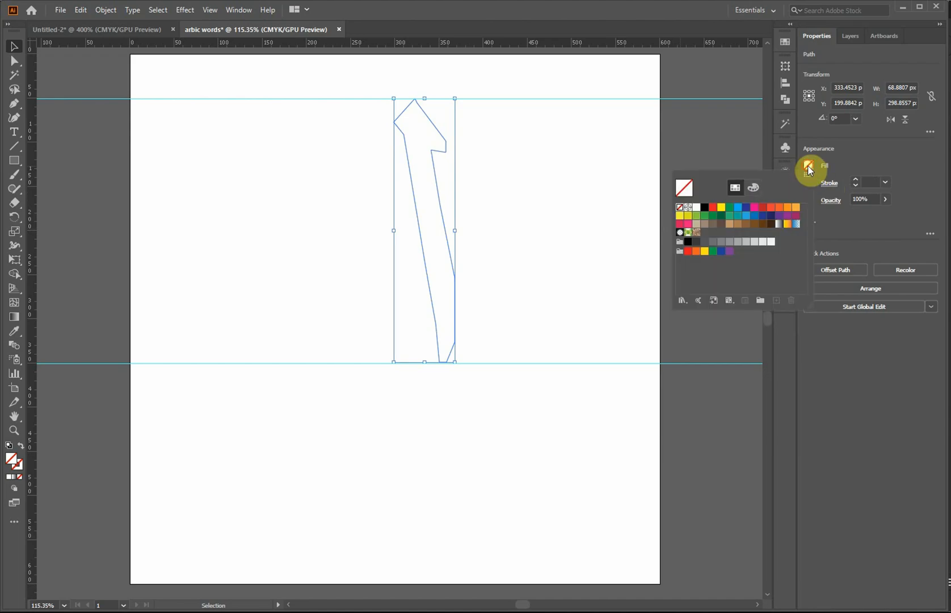
click(704, 207)
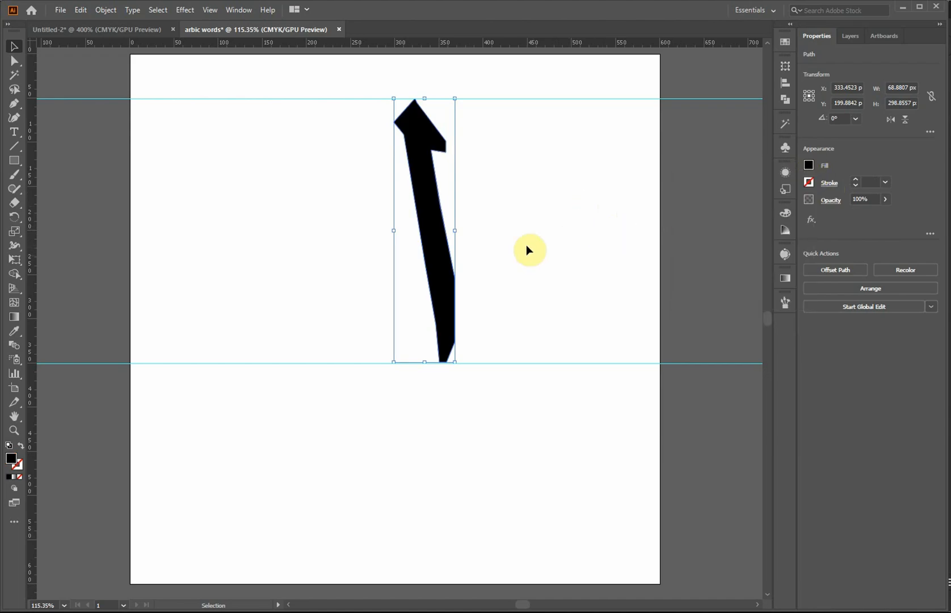
scroll(527, 252, up, 3)
click(557, 329)
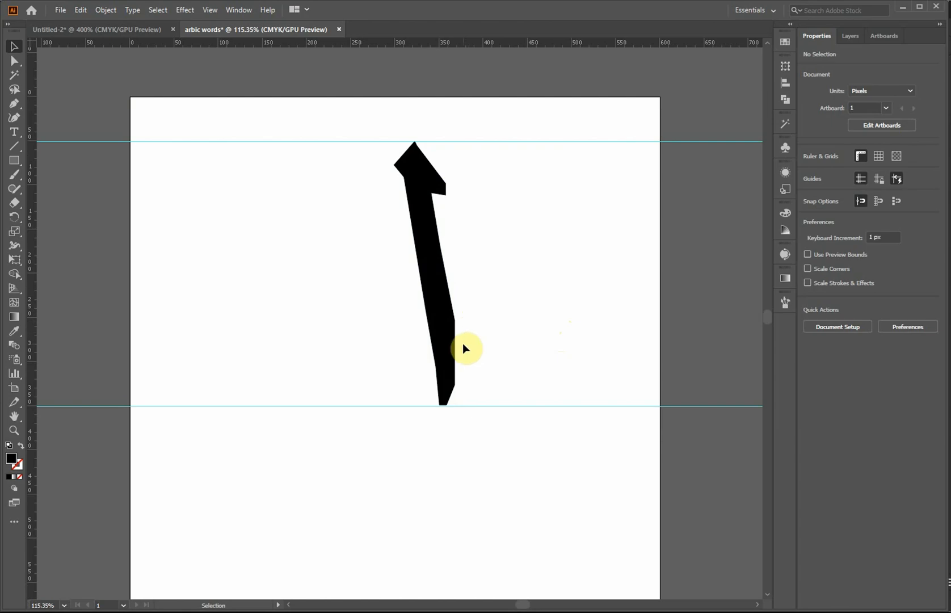
Start saving the document under a new file type, Illustrator EPS (*.EPS)
click(60, 13)
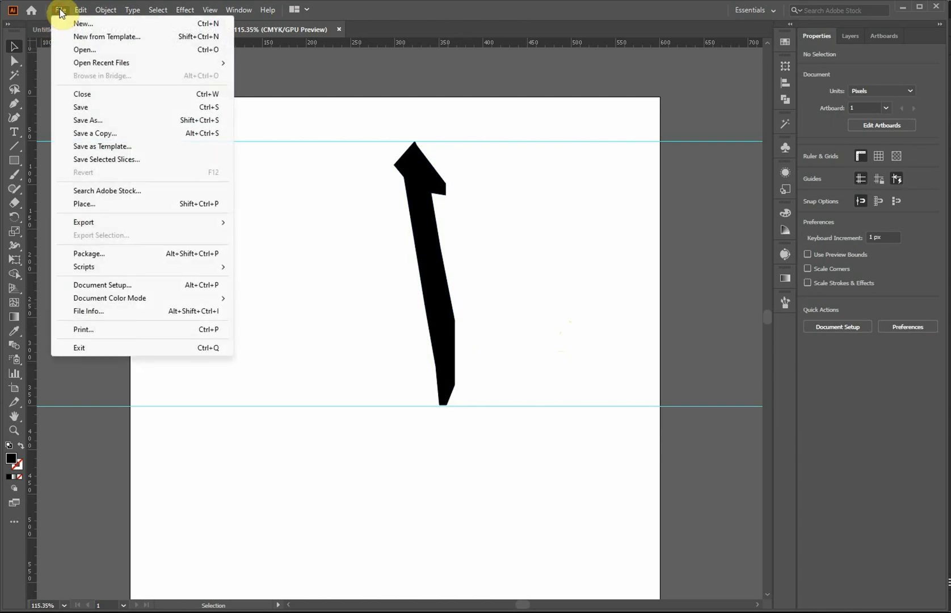
click(102, 121)
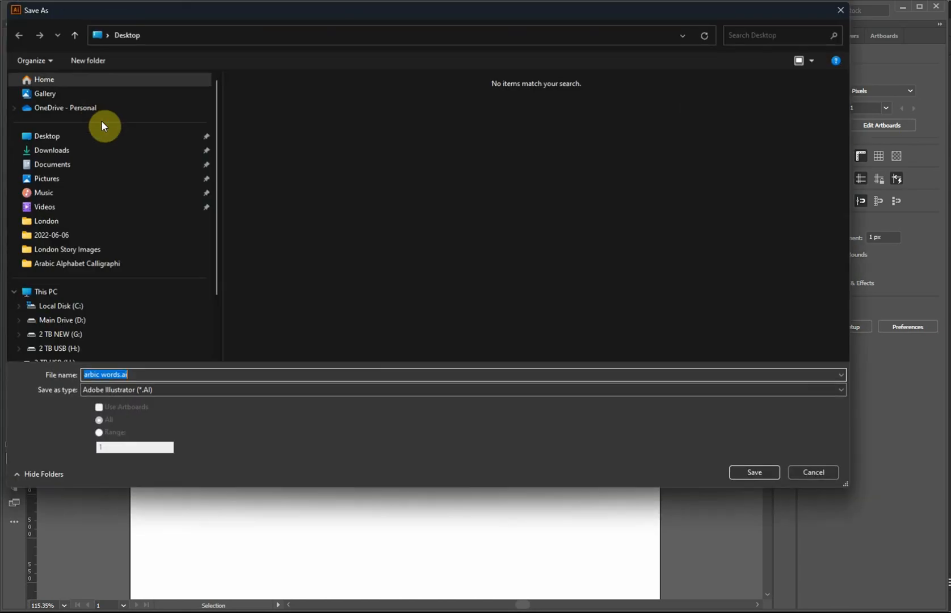
click(204, 391)
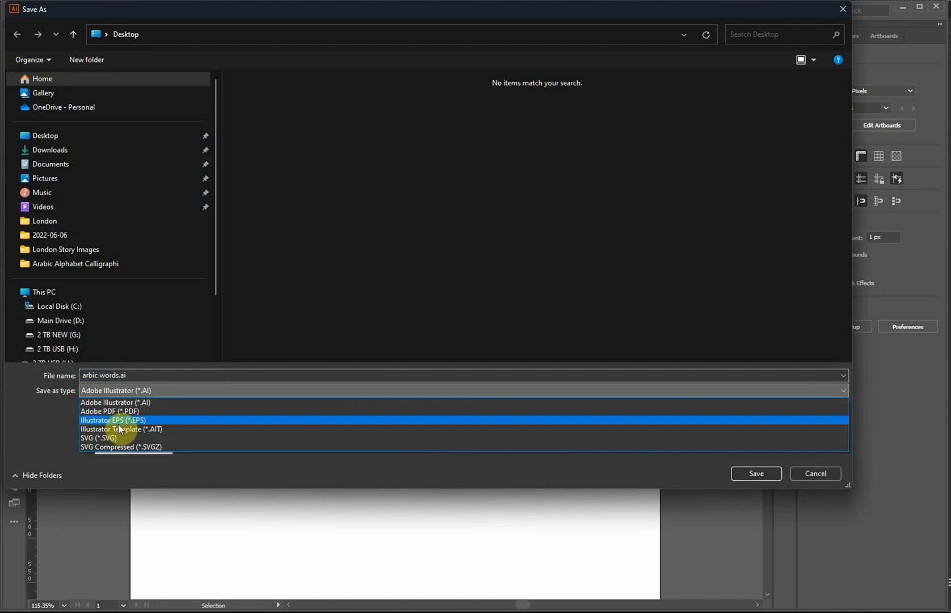
click(121, 421)
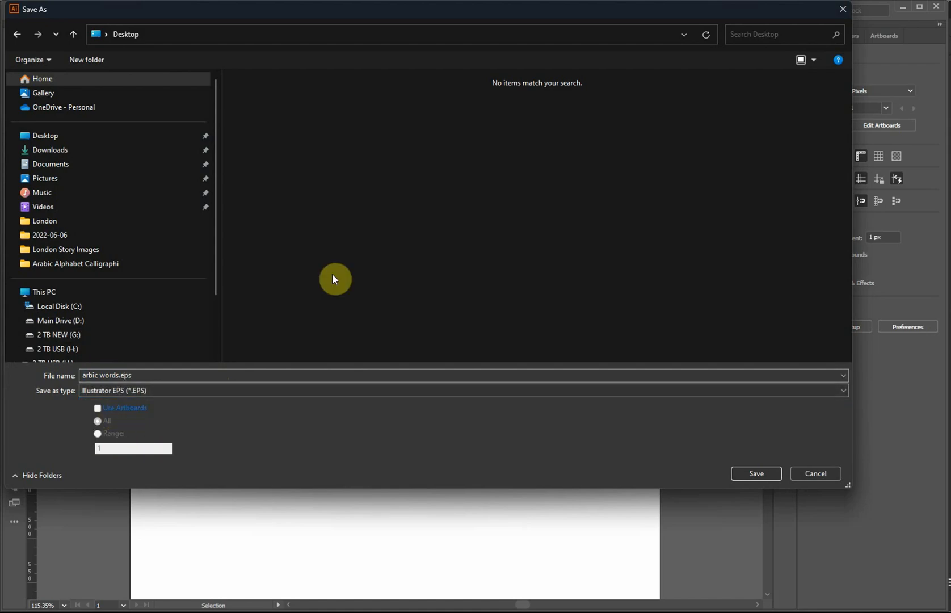
Name the file arbic words (Alif) and save it to the Desktop with the default Illustrator 2020 EPS options
click(124, 377)
click(220, 372)
key(BackSpace)
key(BackSpace)
key(BackSpace)
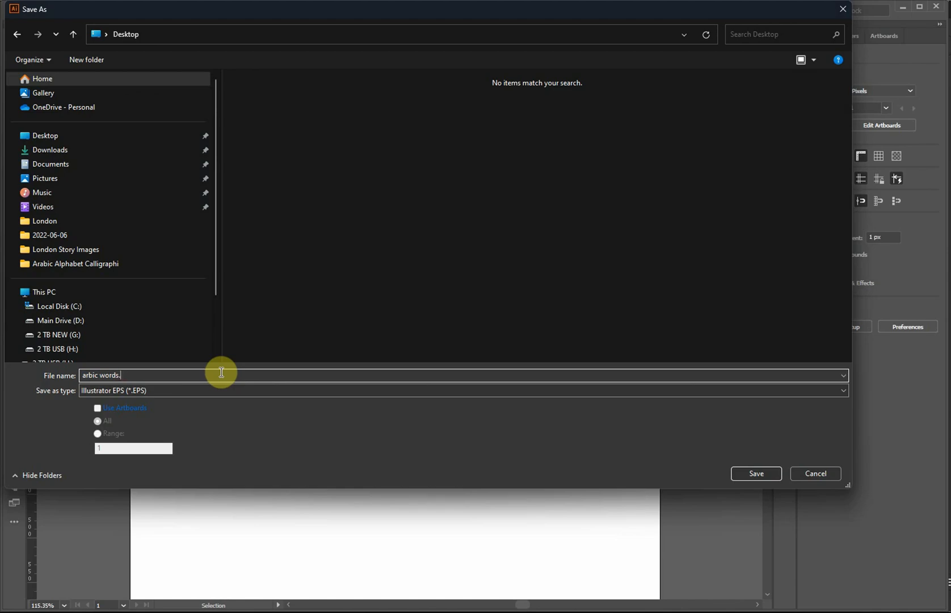
text(()
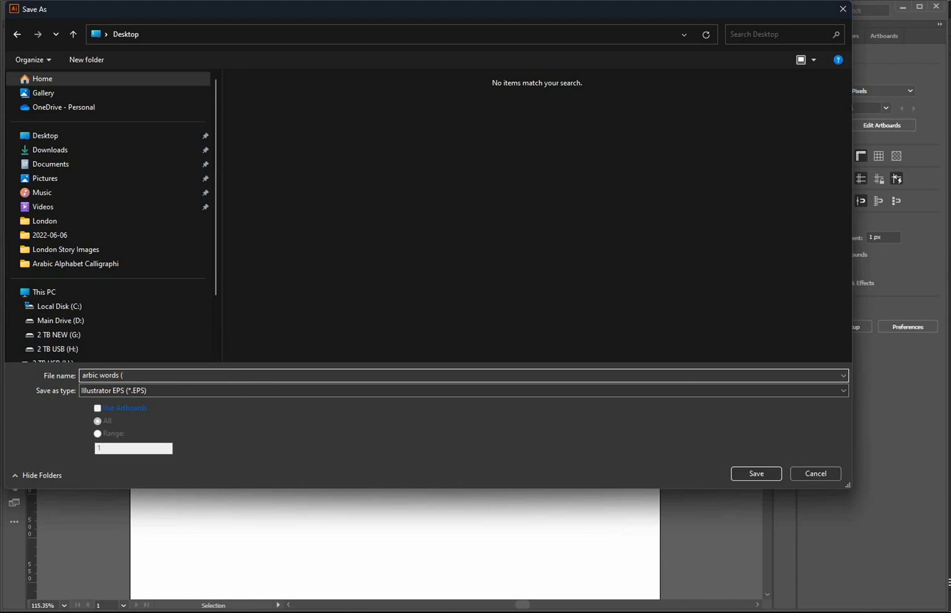
text(Alif)
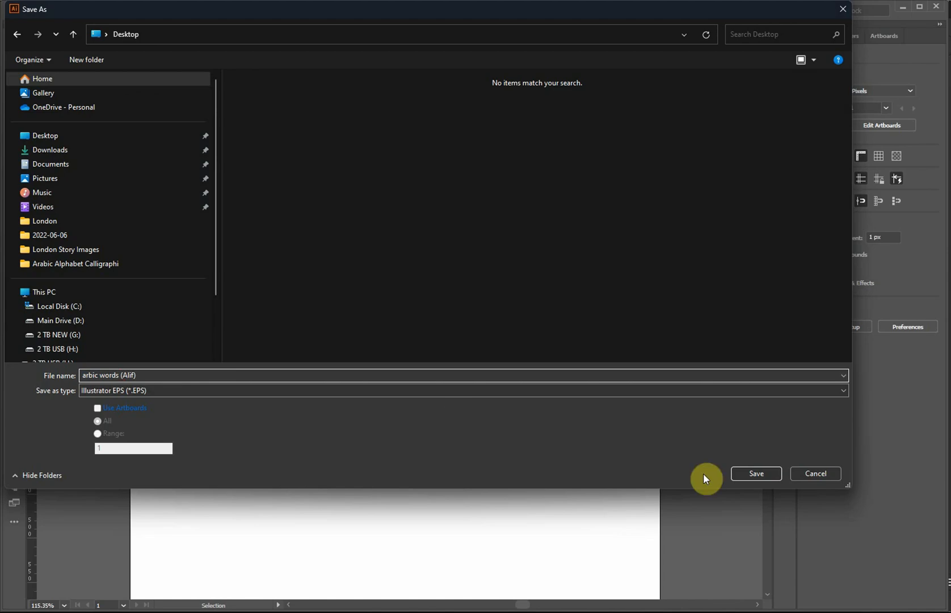
click(44, 135)
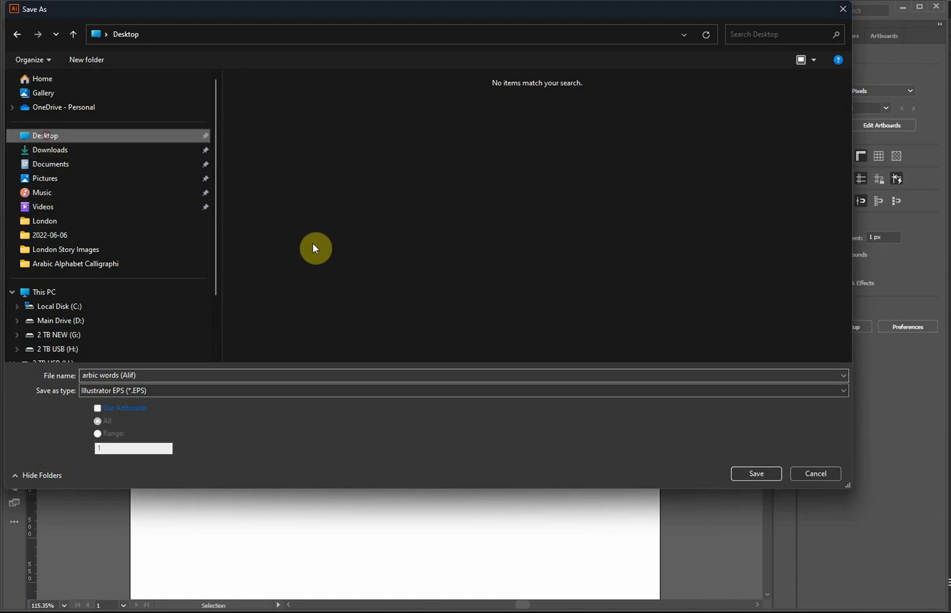
click(745, 470)
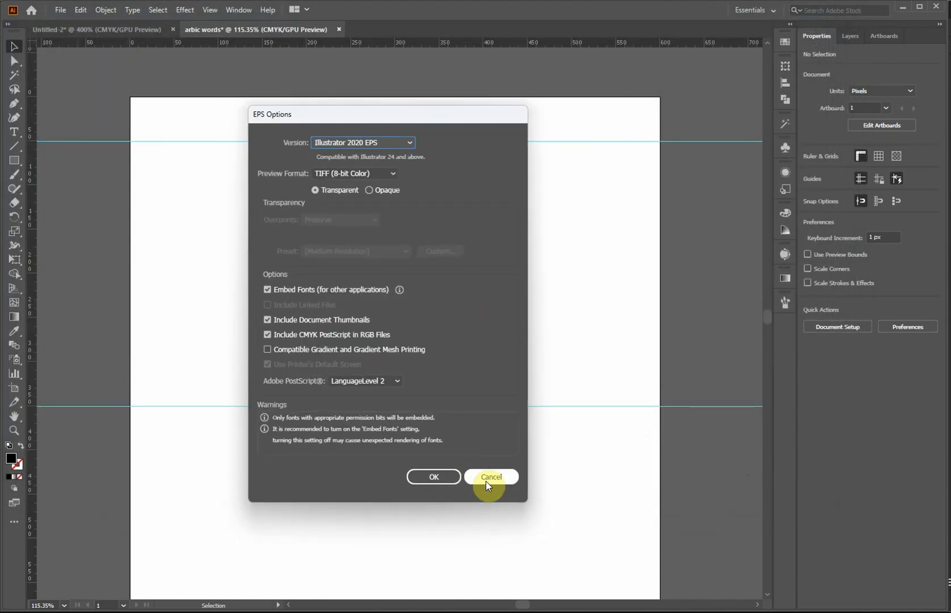
click(454, 478)
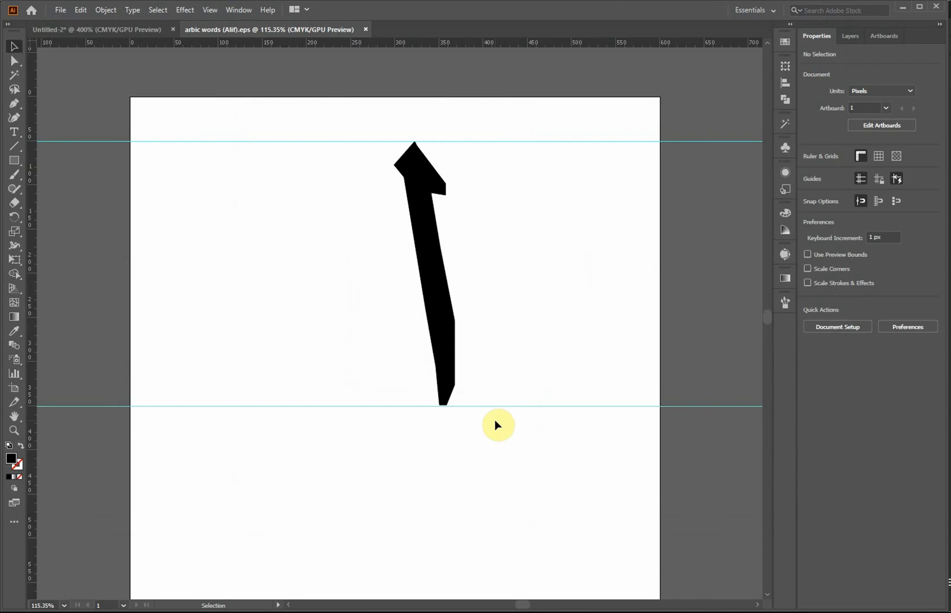
Switch to FontCreator and delete the existing alif contour from the alef-arab glyph
click(623, 612)
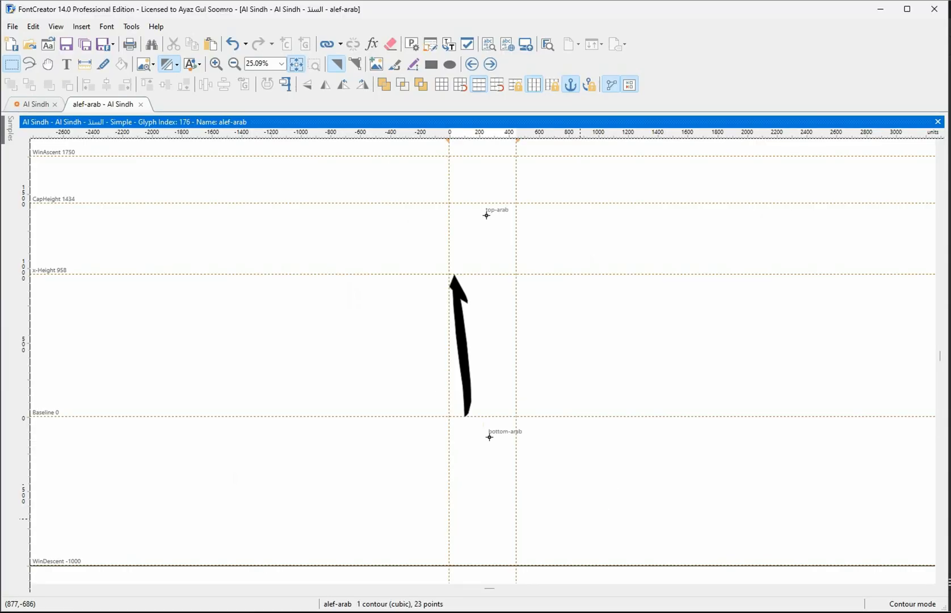
click(461, 344)
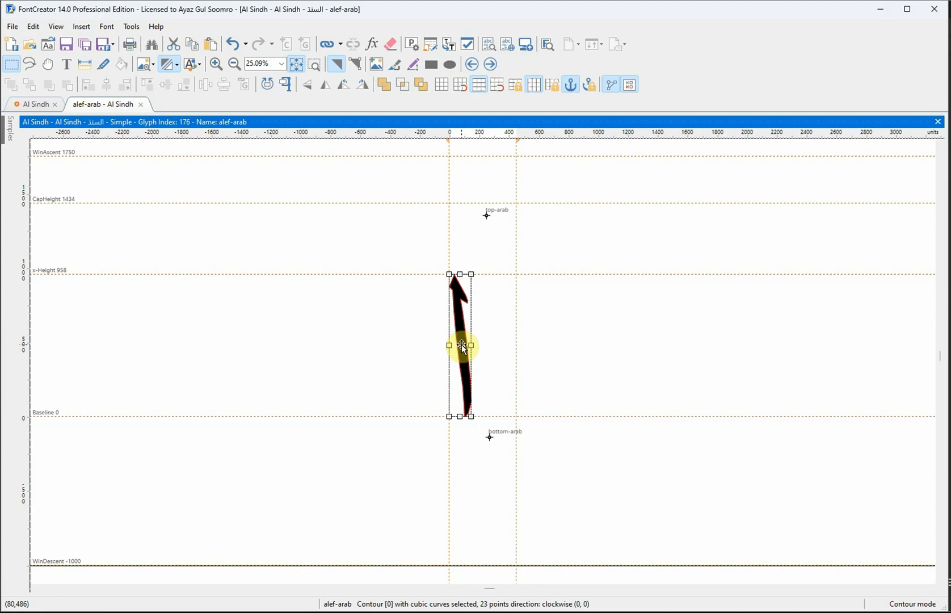
click(482, 340)
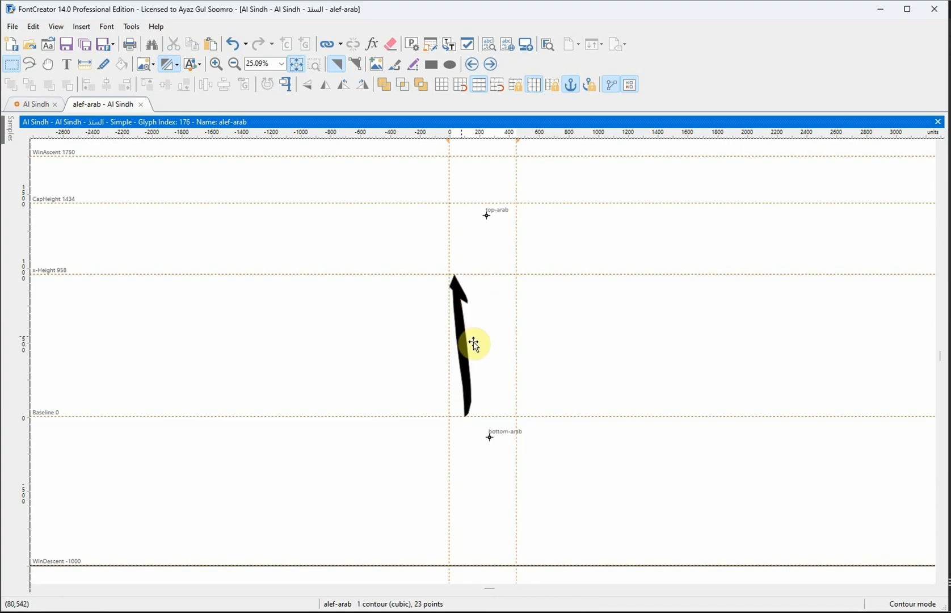
click(463, 344)
key(Delete)
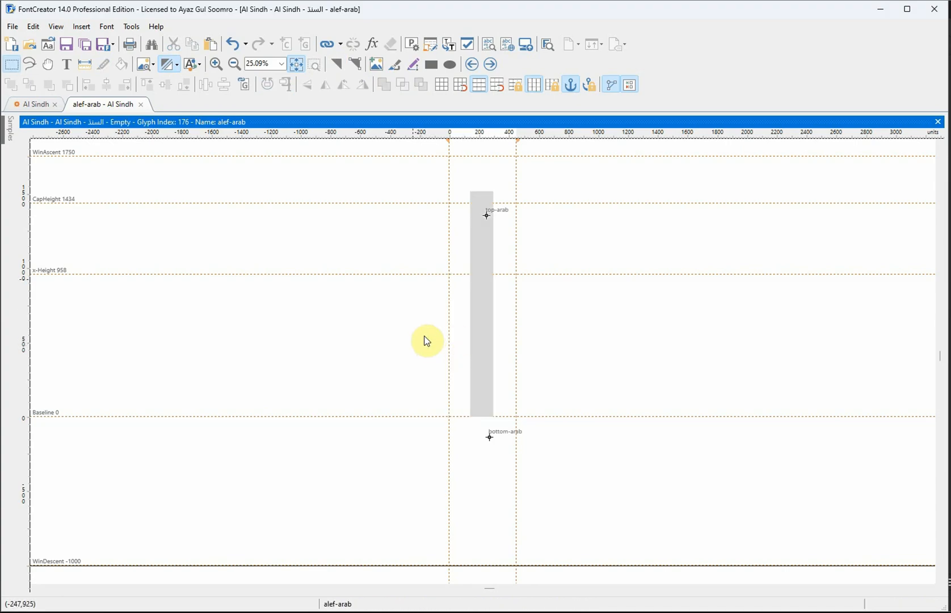
Import arbic words (Alif).eps from the Desktop into the alef-arab glyph and deselect the imported contour
right_click(405, 243)
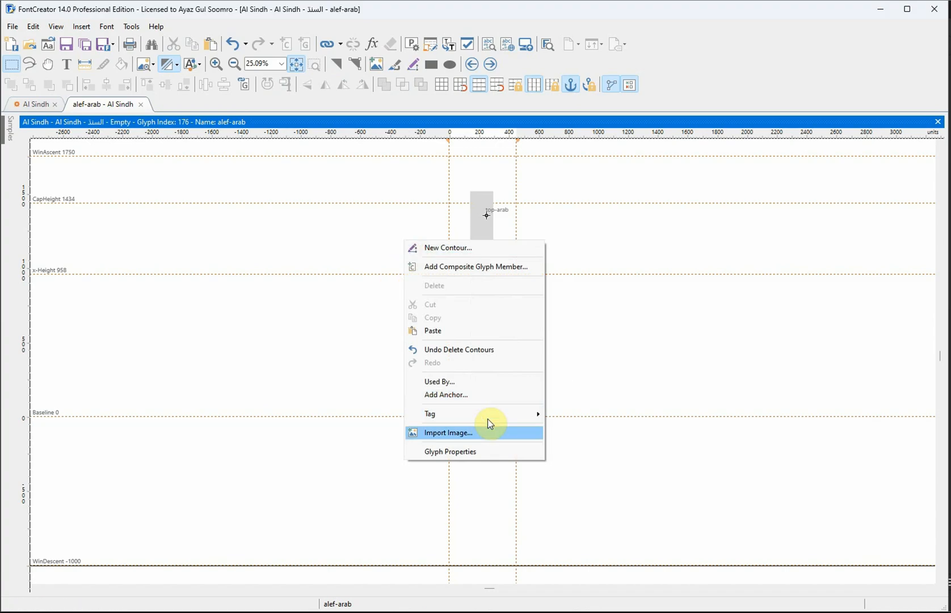
click(449, 437)
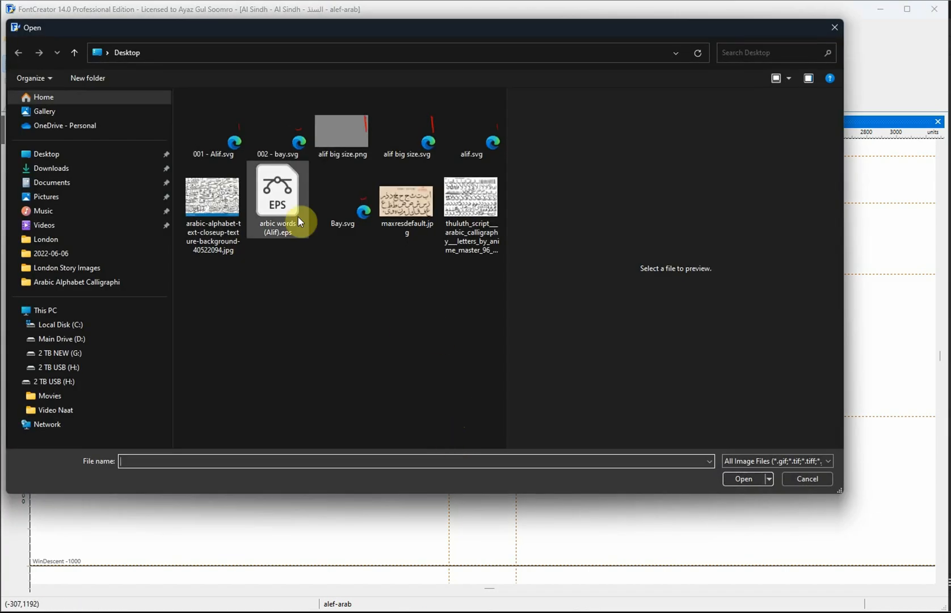
click(282, 208)
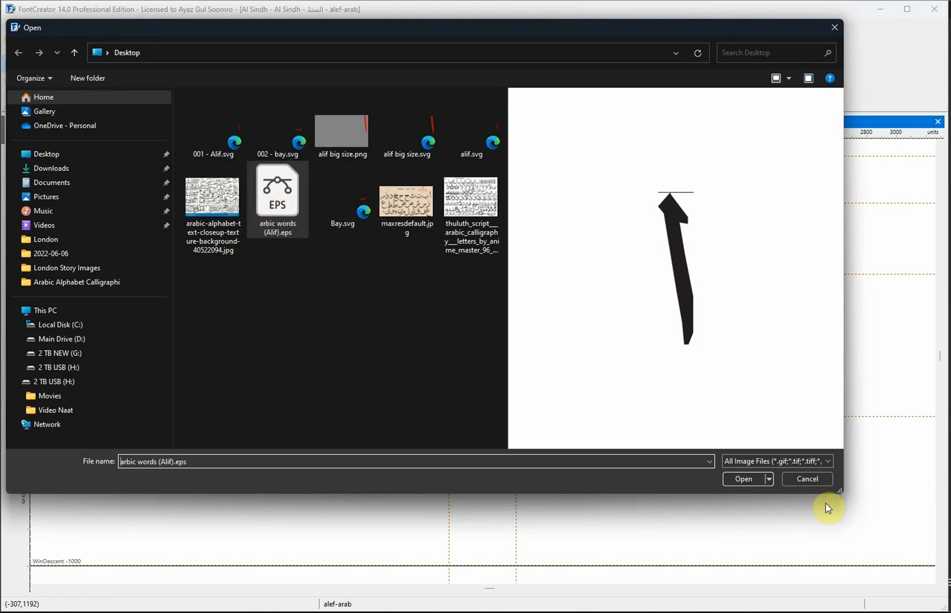
click(744, 479)
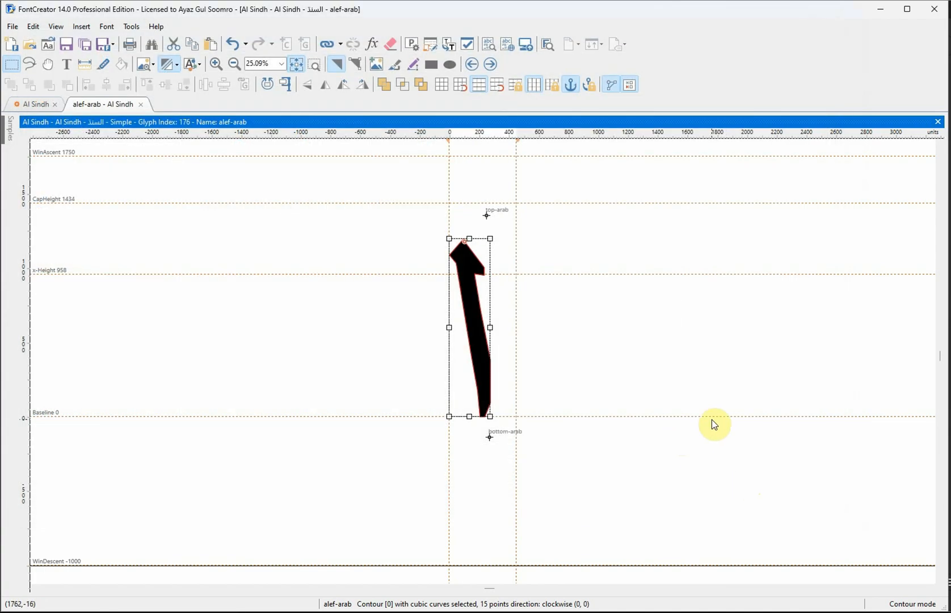
click(655, 404)
Import alif big size.svg from the Desktop into the same glyph alongside the existing alif contour
right_click(584, 308)
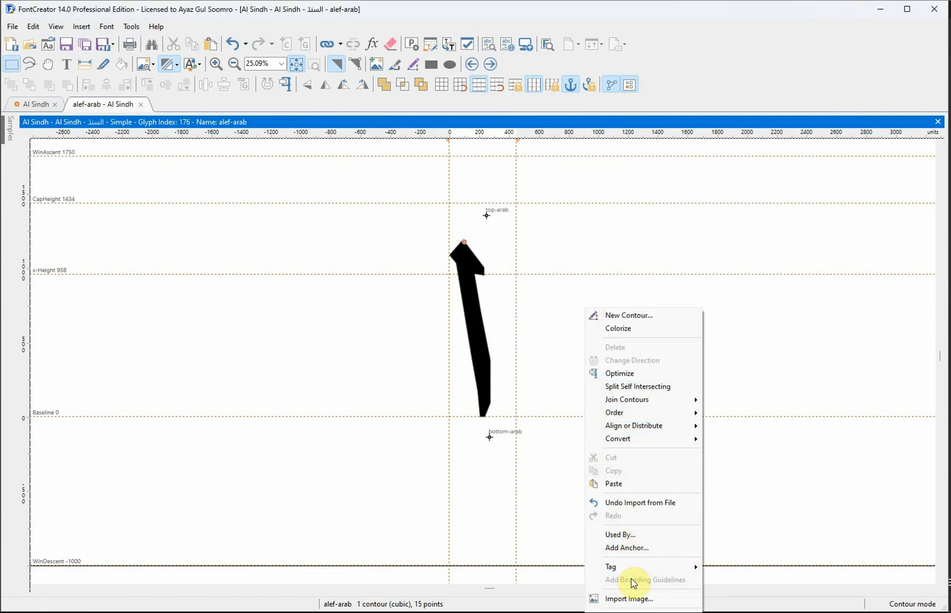
click(635, 599)
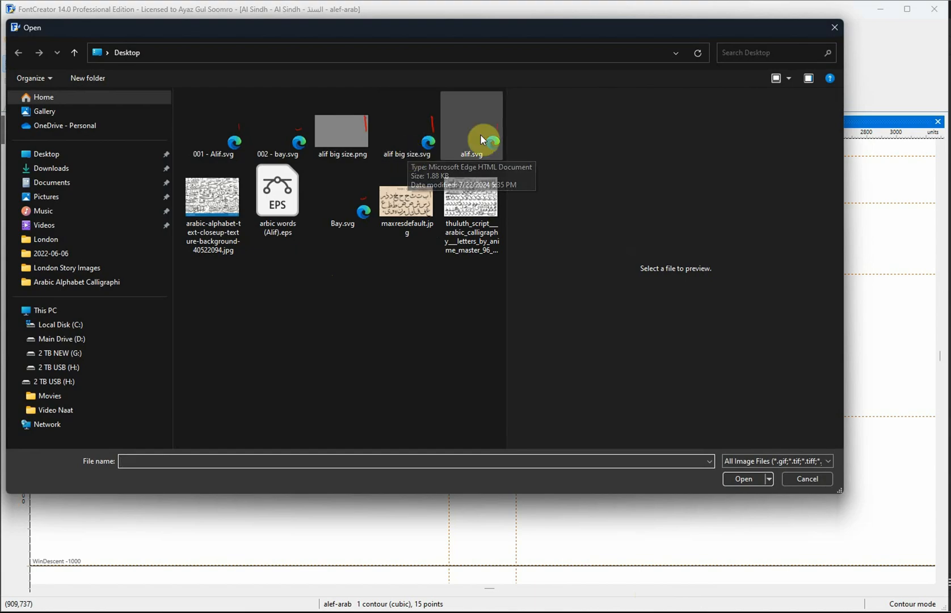
click(409, 152)
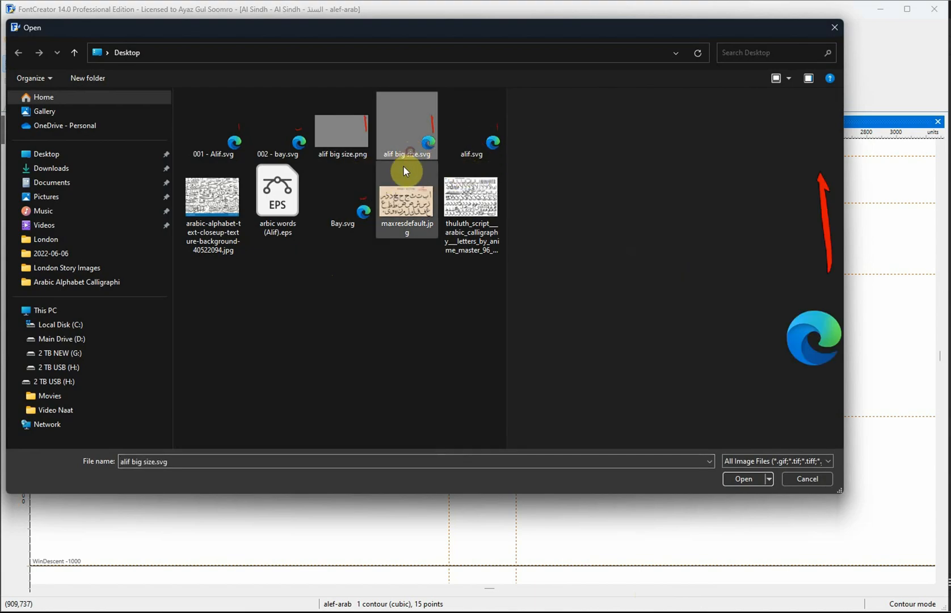
click(745, 478)
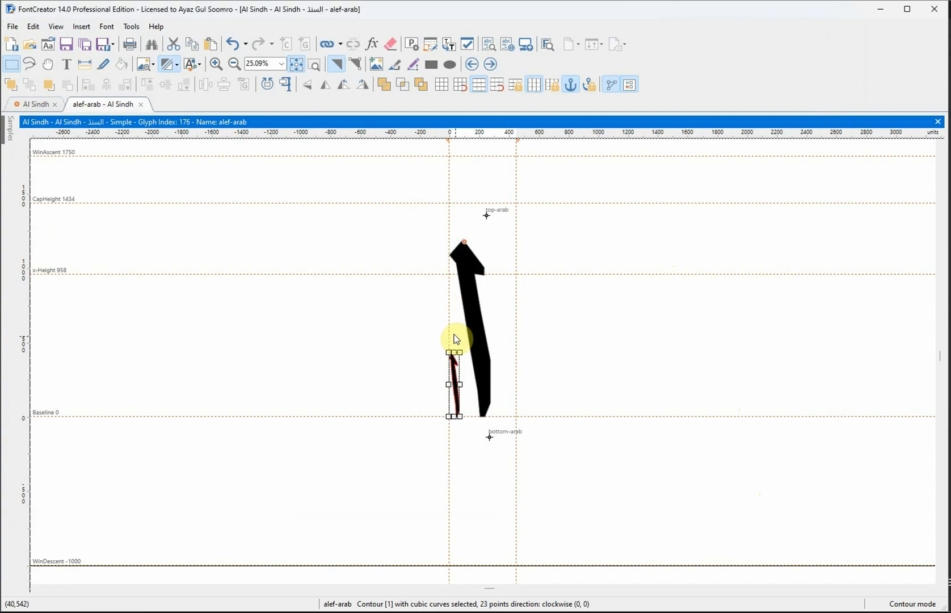
Delete the smaller alif contour imported from the SVG file
click(427, 377)
click(453, 386)
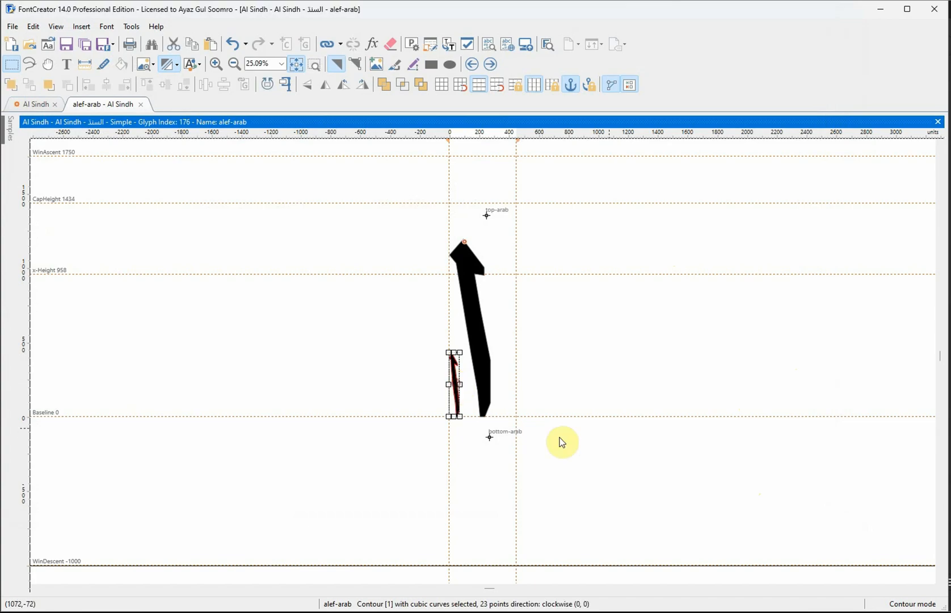
key(Delete)
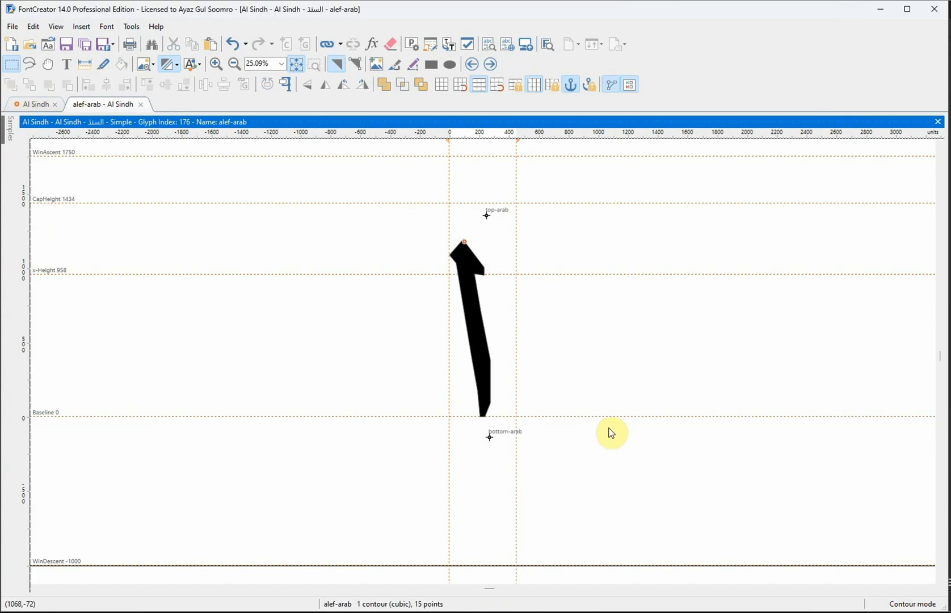
Switch to Illustrator, lower the upper guide to about 100 px and scale the alif proportionally to about 58.6 x 250.8 px between the guides
click(643, 606)
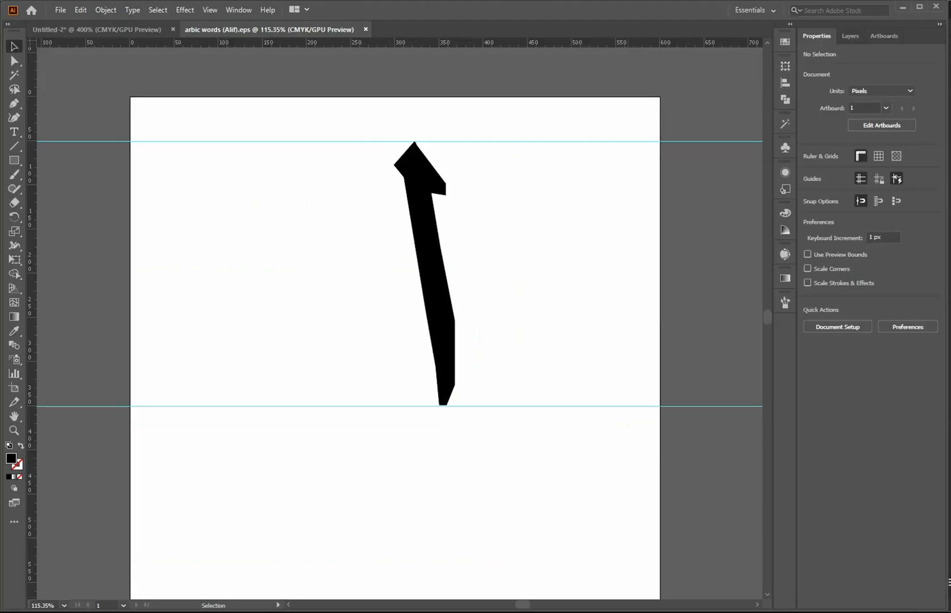
click(425, 185)
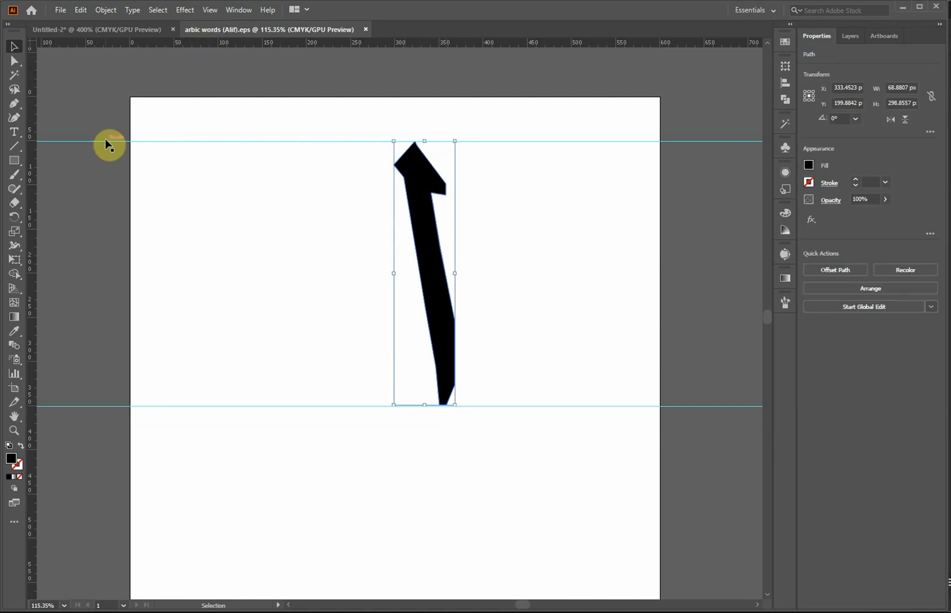
drag(105, 140, 111, 184)
click(404, 160)
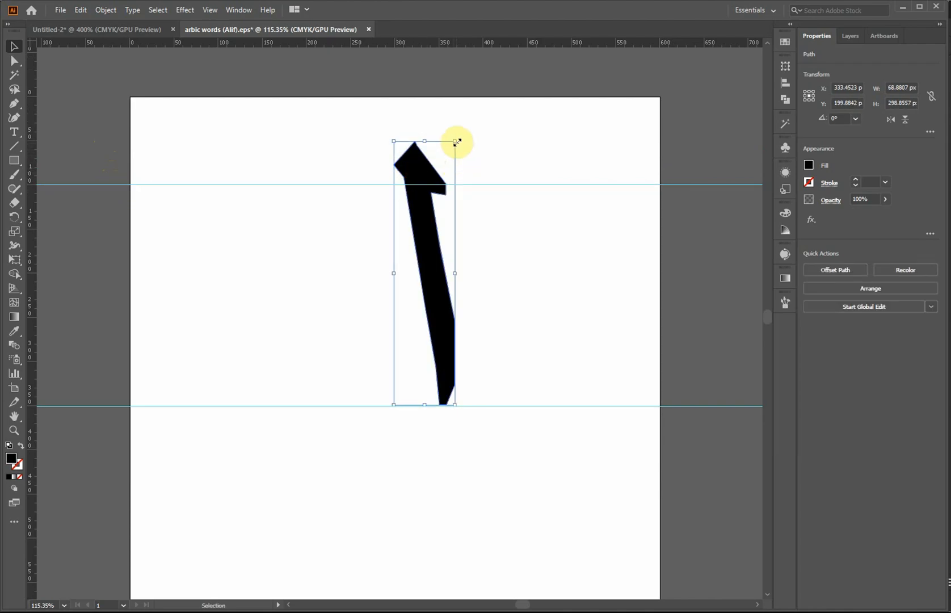
drag(455, 141, 446, 184)
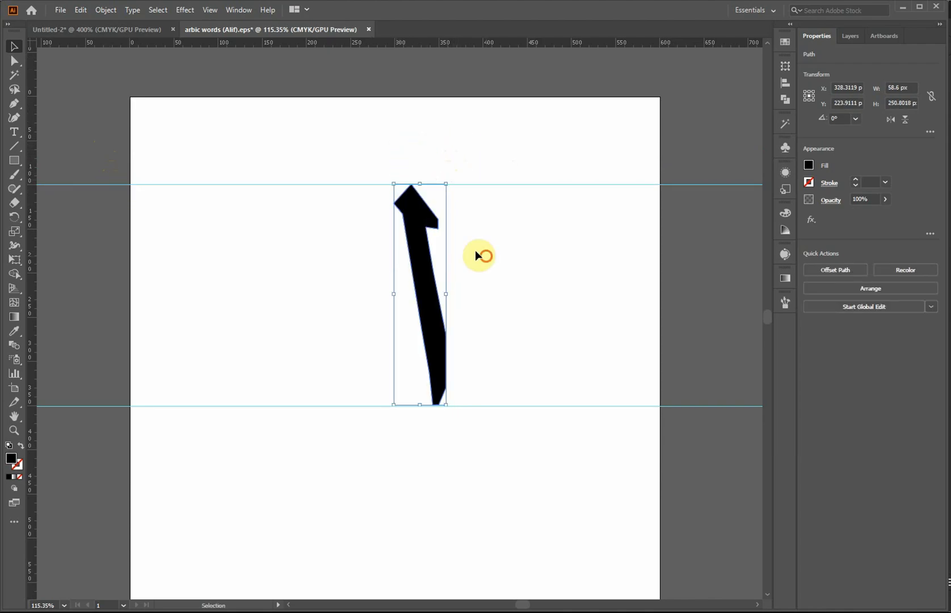
click(478, 255)
click(418, 213)
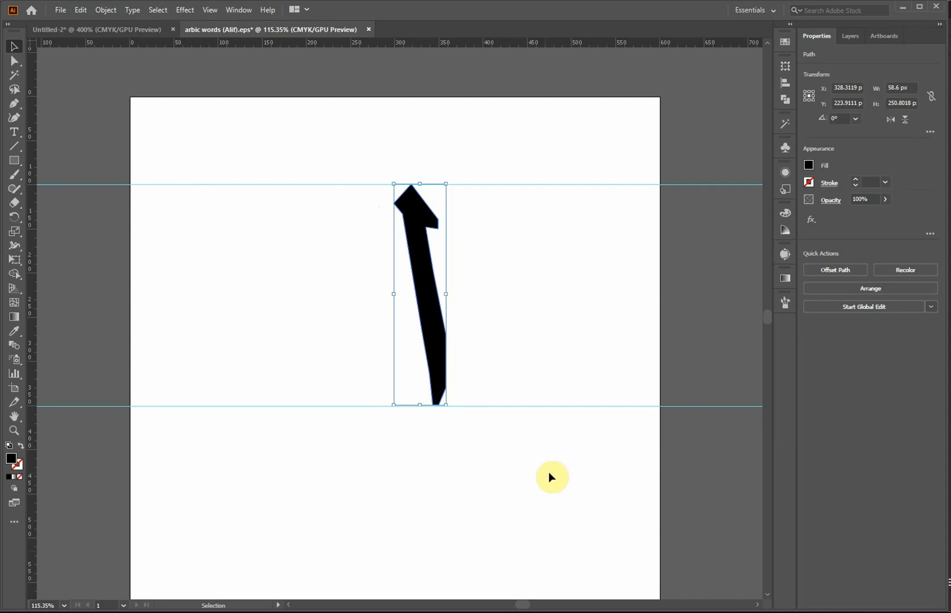
key(alt+Tab)
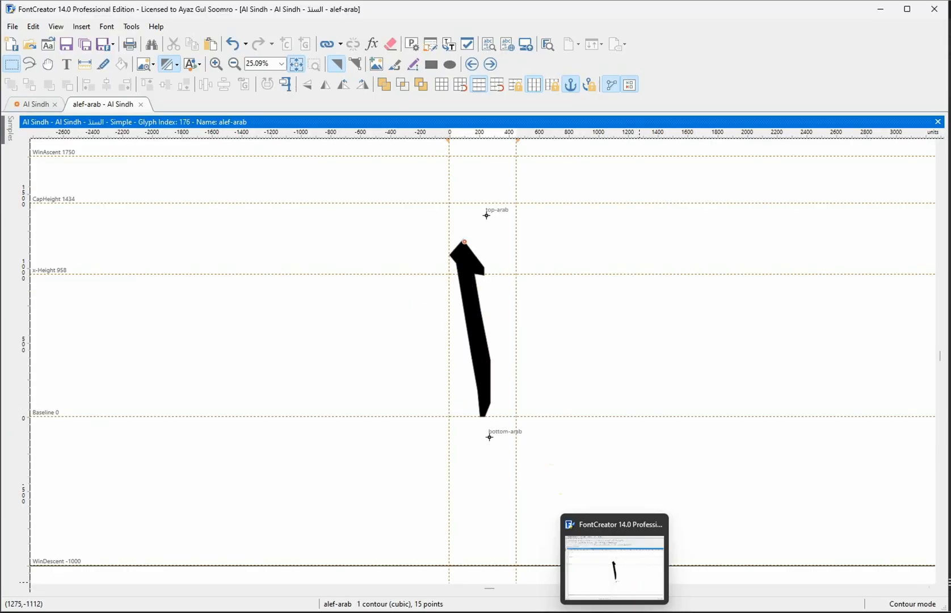
click(641, 612)
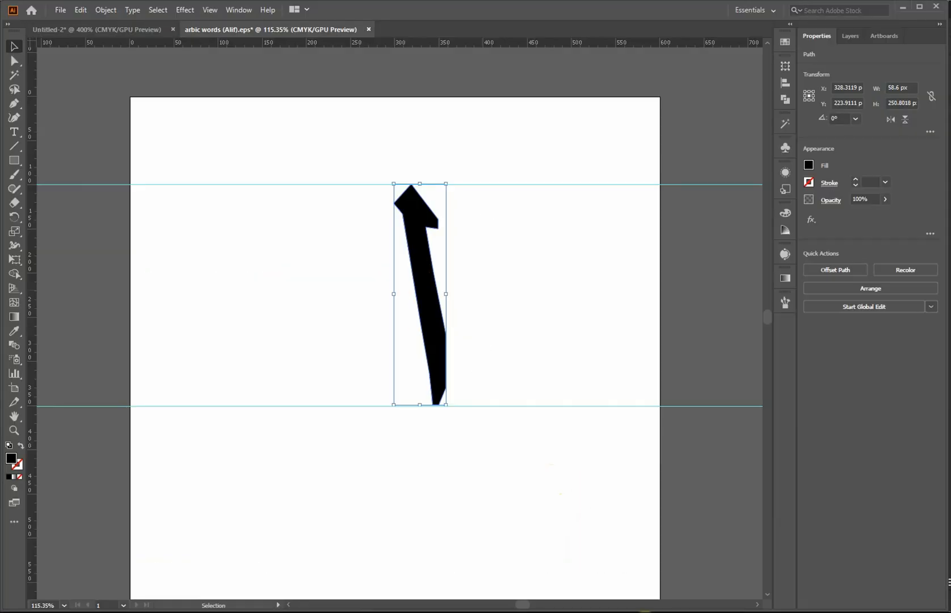
Save the resized alif to the Desktop as arbic words (Alif-01).eps with the default Illustrator 2020 EPS options and deselect it
click(58, 10)
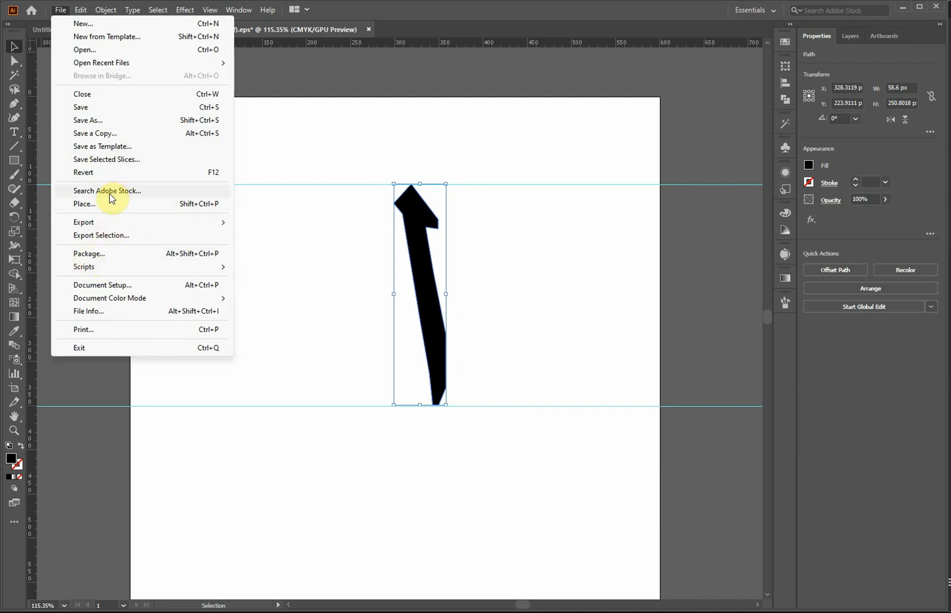
click(99, 120)
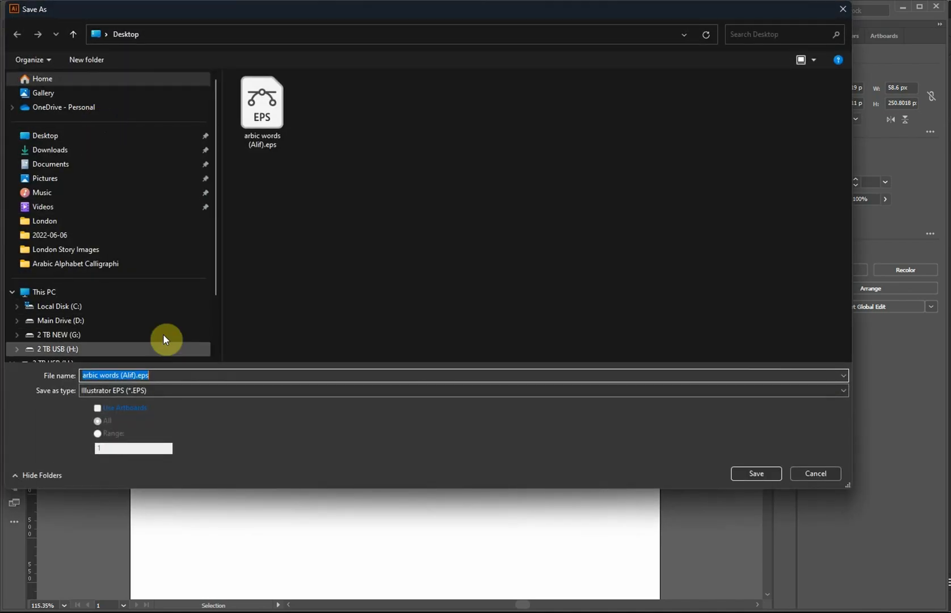
click(263, 125)
click(155, 374)
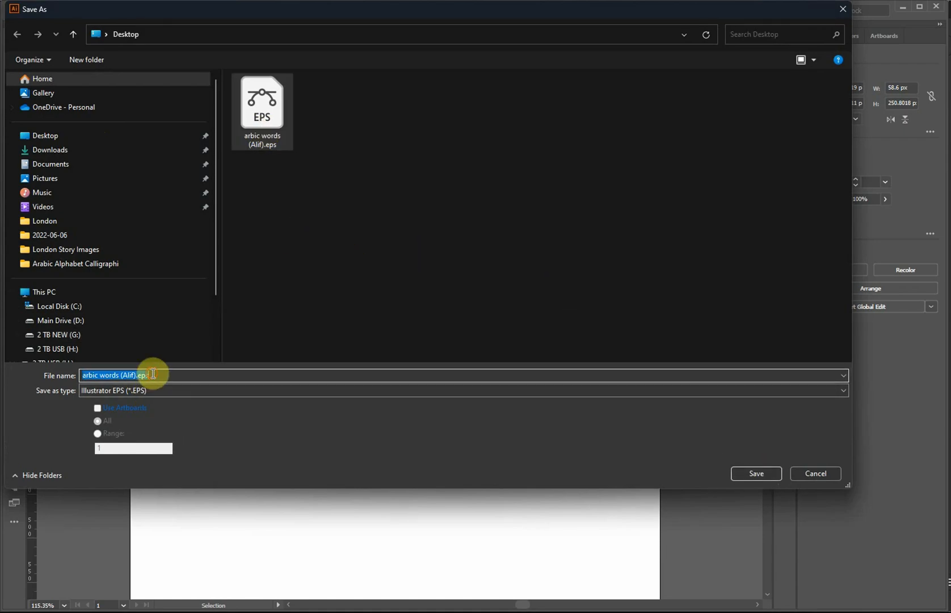
click(135, 375)
text(-01)
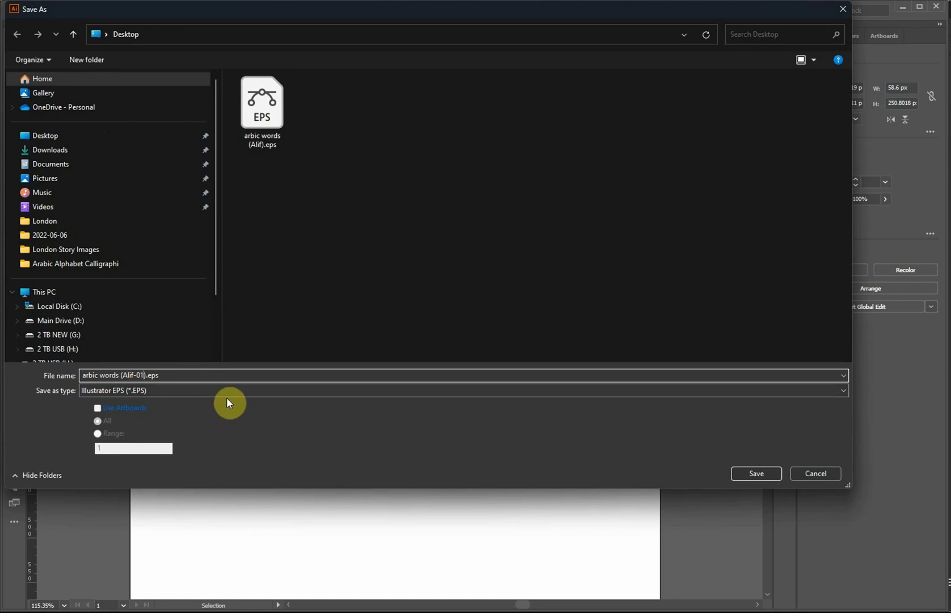
click(762, 475)
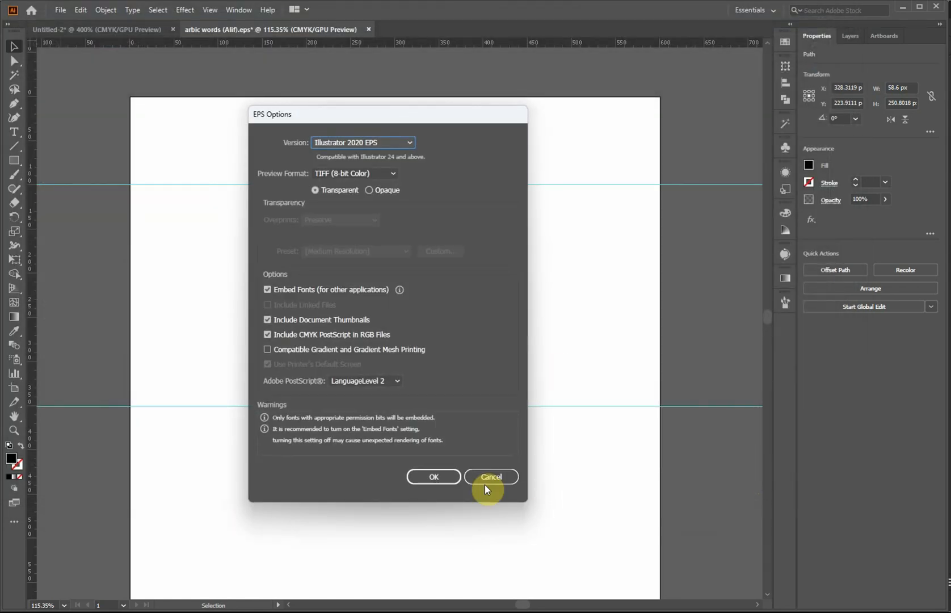
click(438, 477)
click(558, 315)
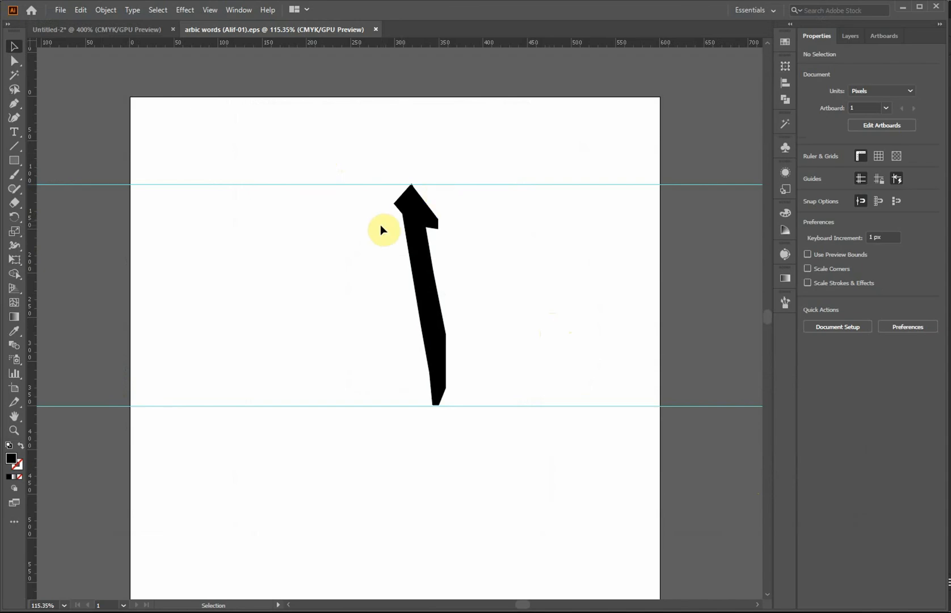
Switch to FontCreator, import arbic words (Alif-01).eps into the alef-arab glyph and deselect the new contour
mouse_move(614, 611)
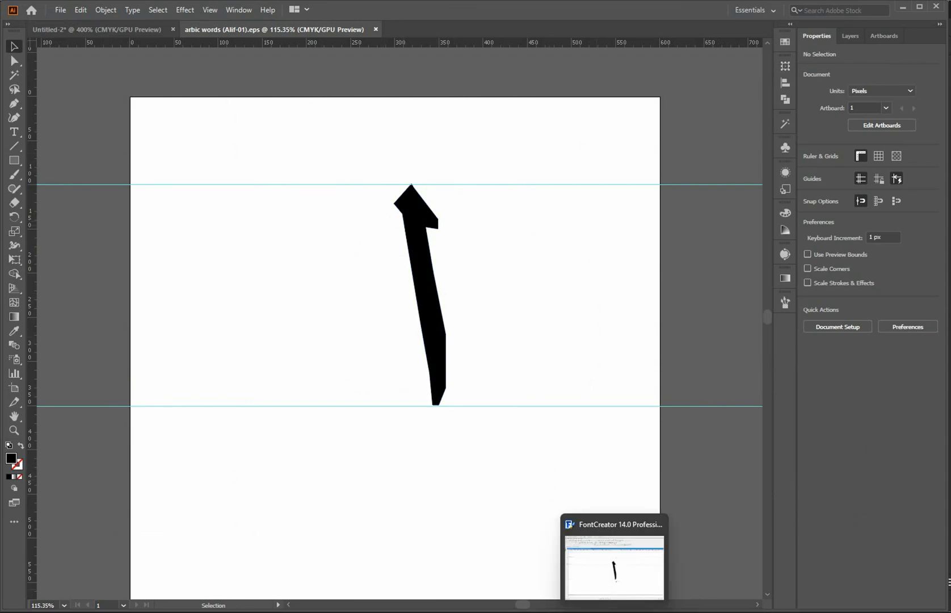
click(613, 565)
right_click(351, 323)
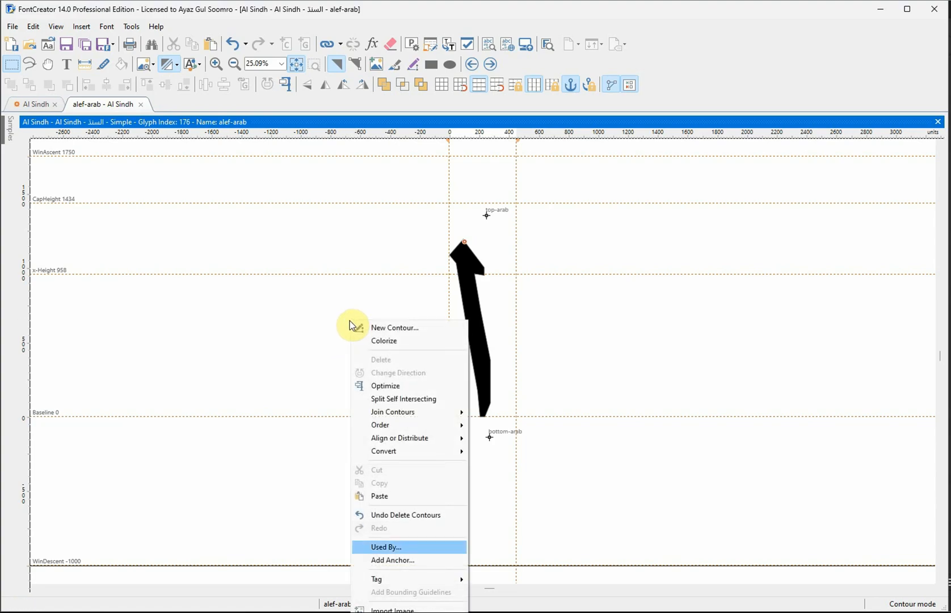
click(404, 609)
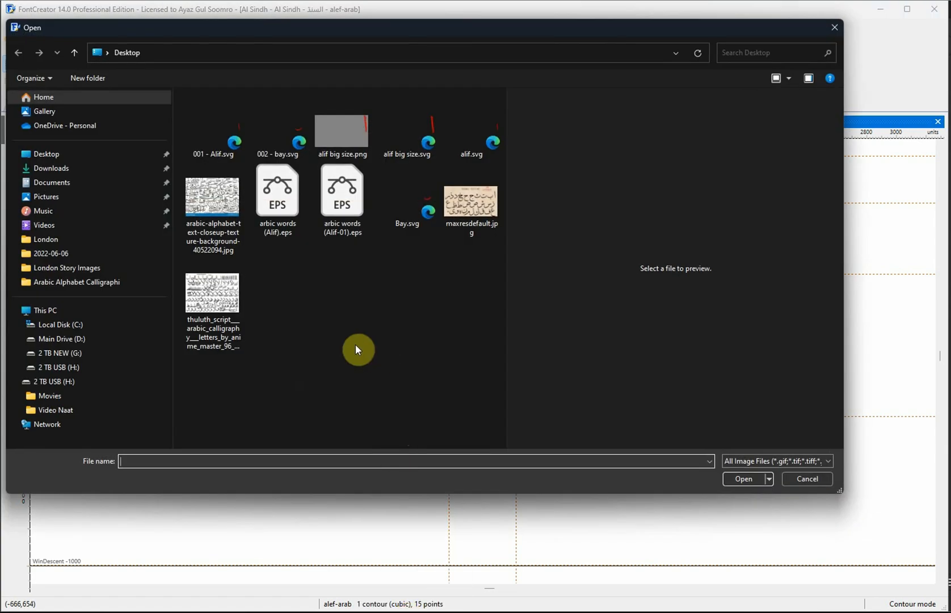
click(347, 211)
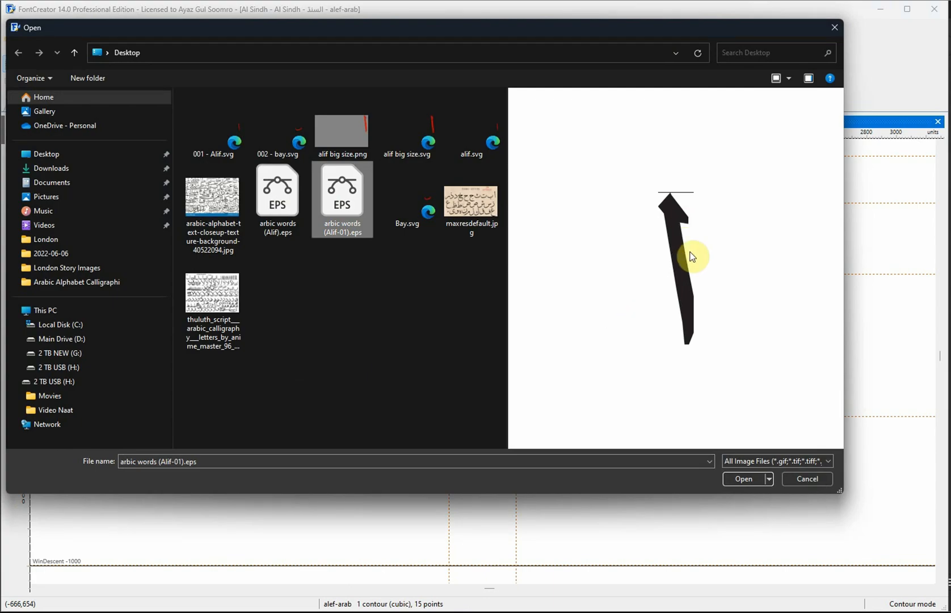
click(736, 480)
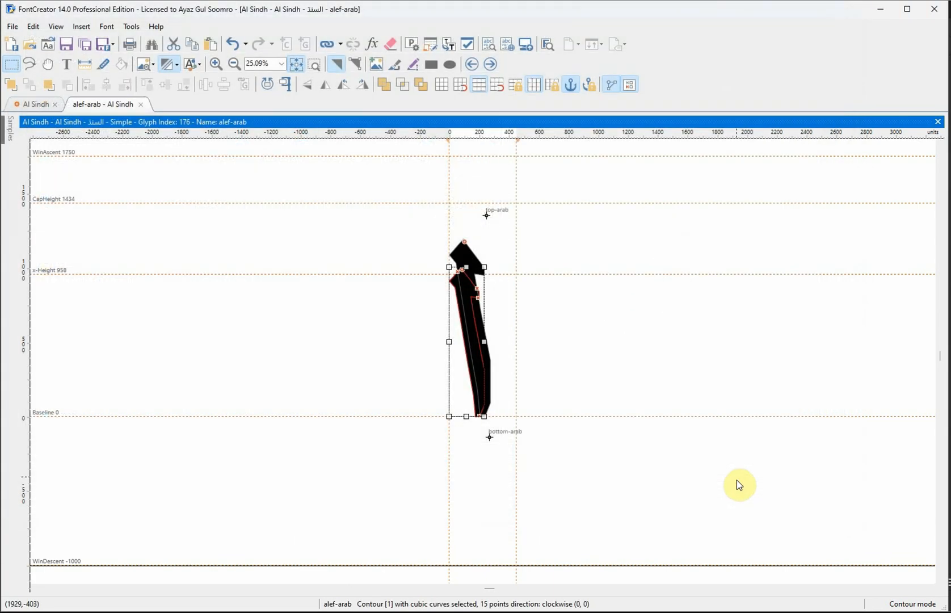
click(659, 340)
Move the larger alif contour 300 units to the right, clear of the smaller one
click(475, 265)
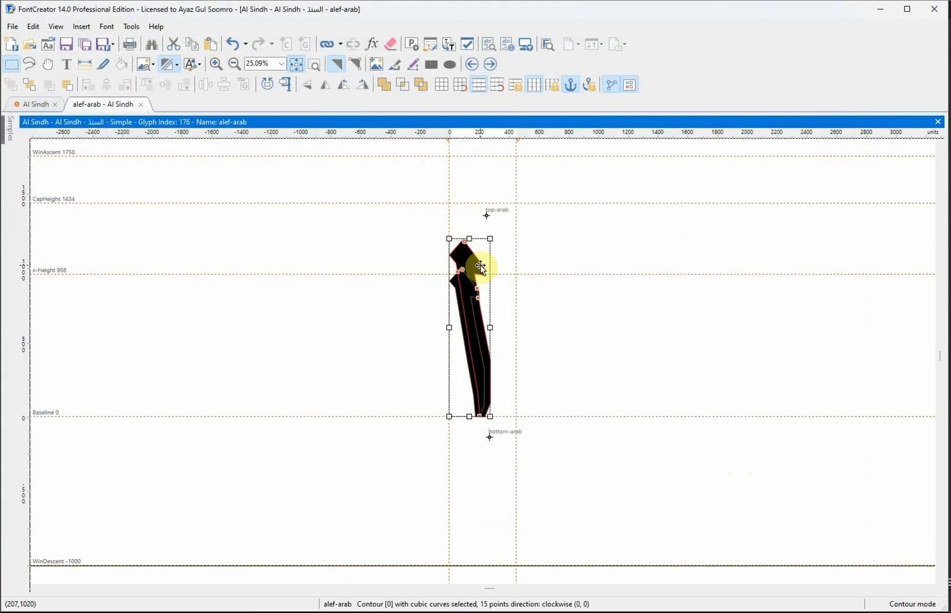
key(ctrl+Right)
key(ctrl+Right)
key(ctrl+Right)
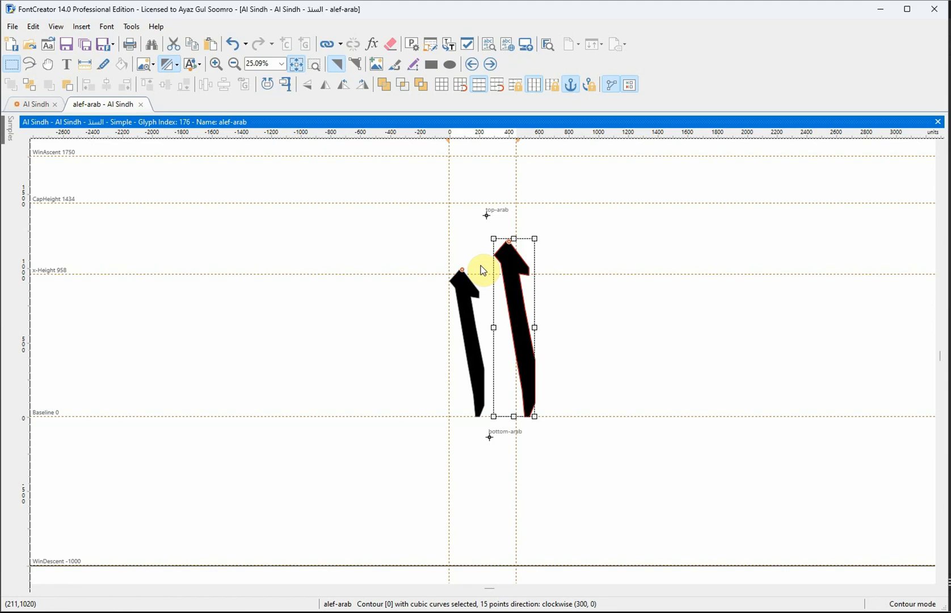
Switch to Illustrator and display the layers of the arbic words (Alif-01).eps document
click(633, 611)
click(504, 265)
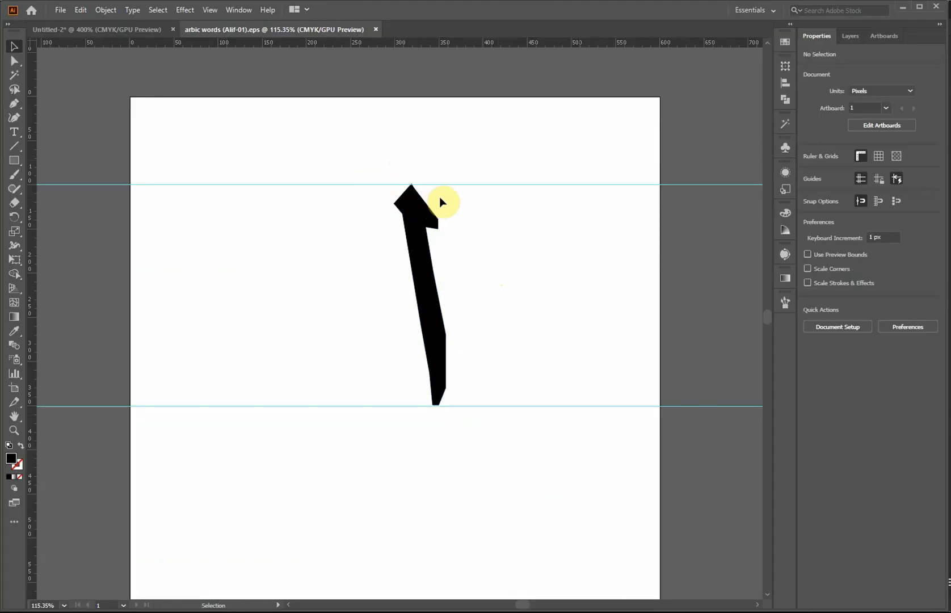
click(851, 36)
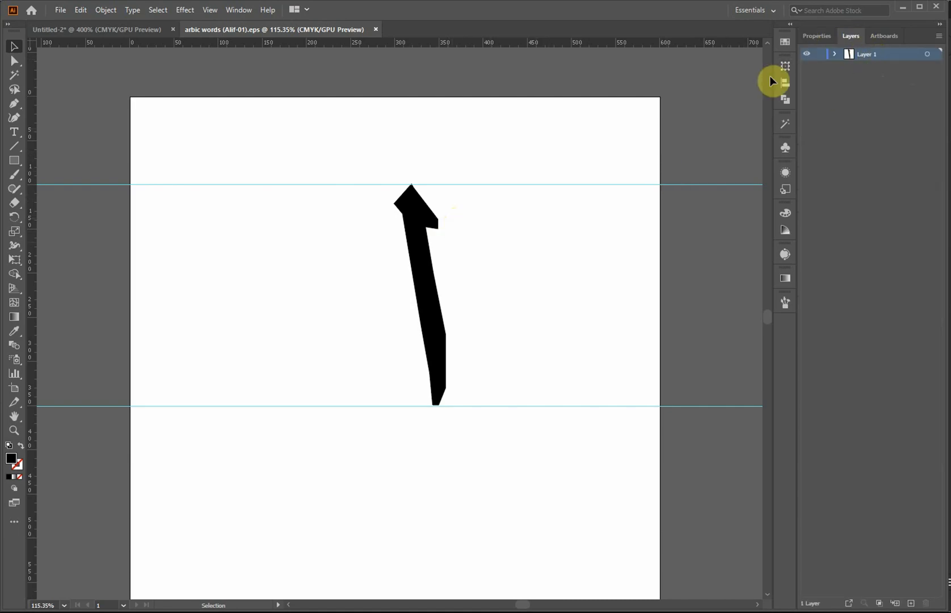
Try deleting the alif shape from the artboard, undo the deletion and deselect the shape
click(427, 263)
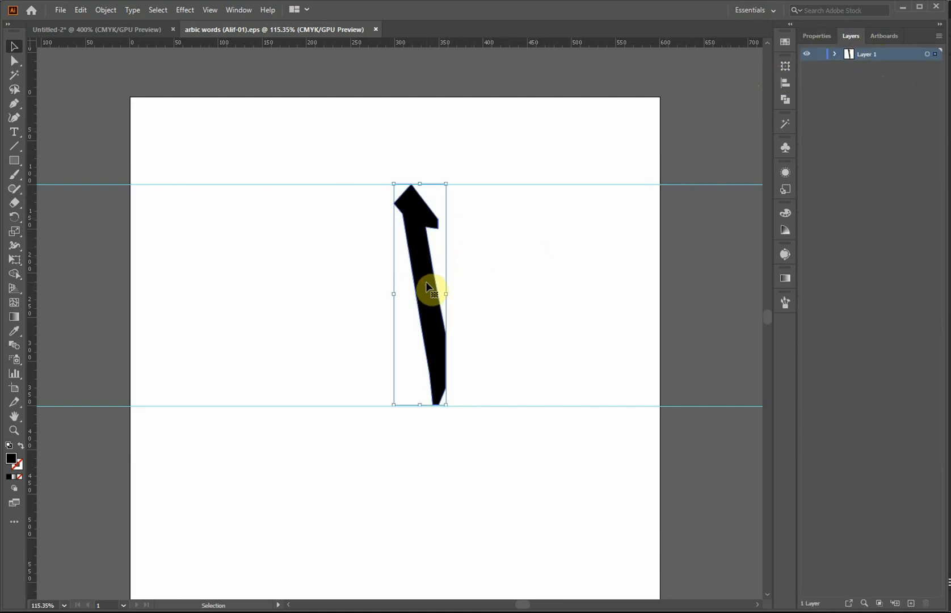
key(Delete)
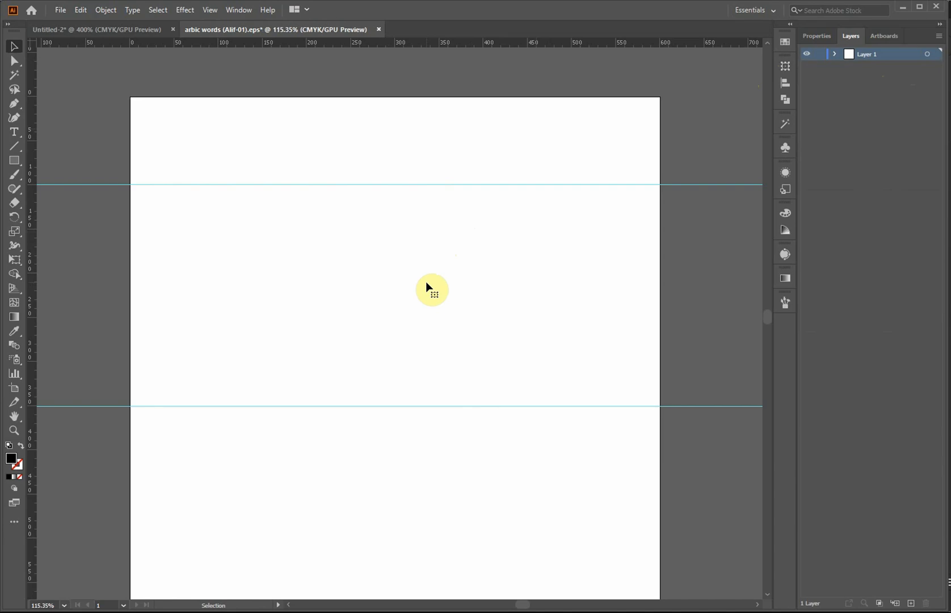
key(ctrl+z)
click(466, 275)
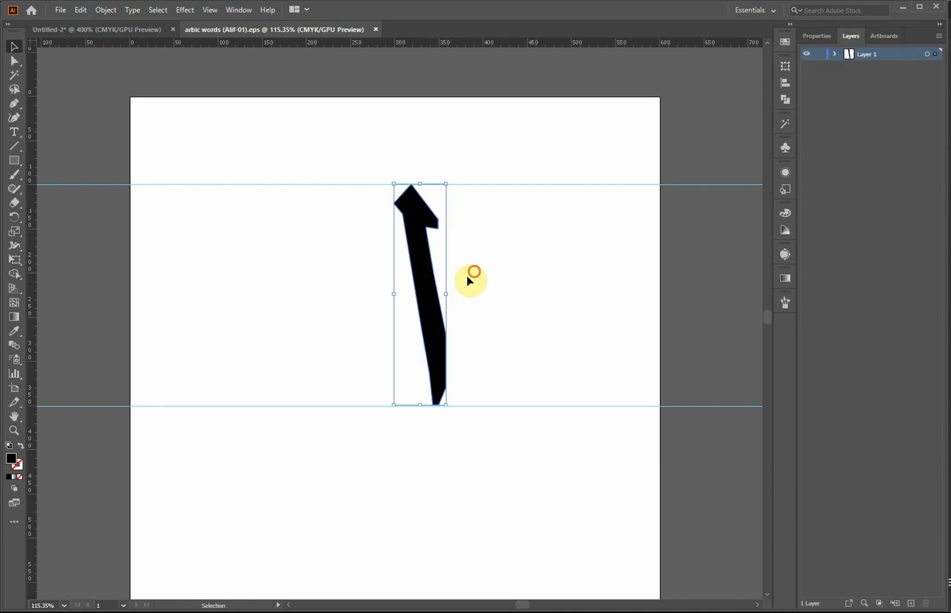
Delete the alif shape and set the ruler origin where the artboard's left edge meets the lower guide
click(423, 283)
key(Delete)
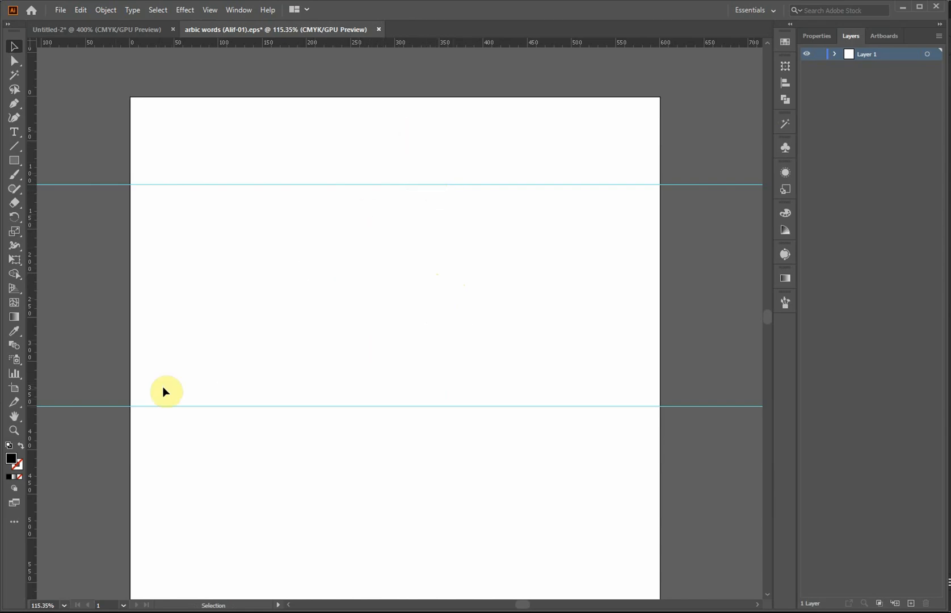
drag(33, 43, 129, 406)
Add the text label "X Height" above the upper guide, near the artboard's left edge
click(15, 132)
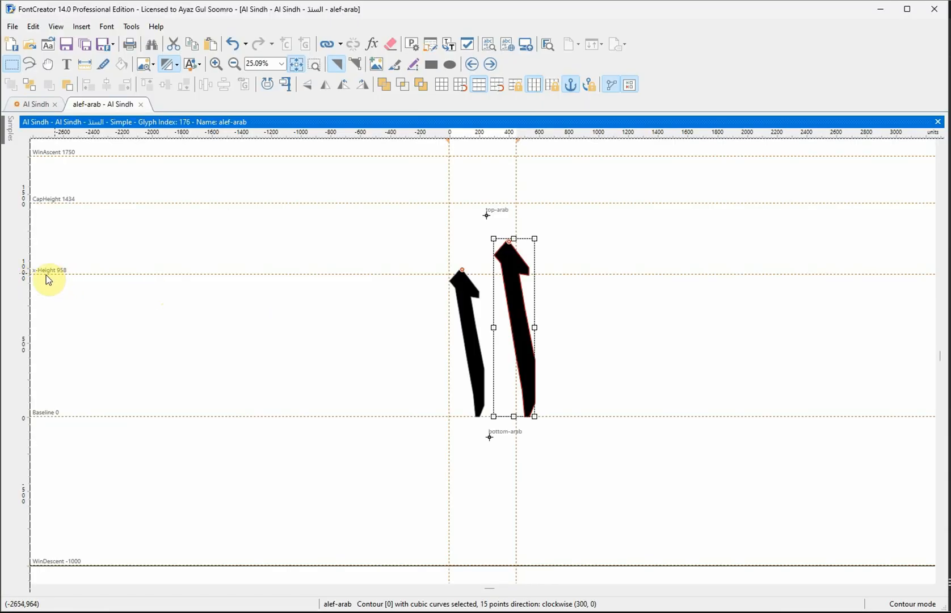
mouse_move(692, 611)
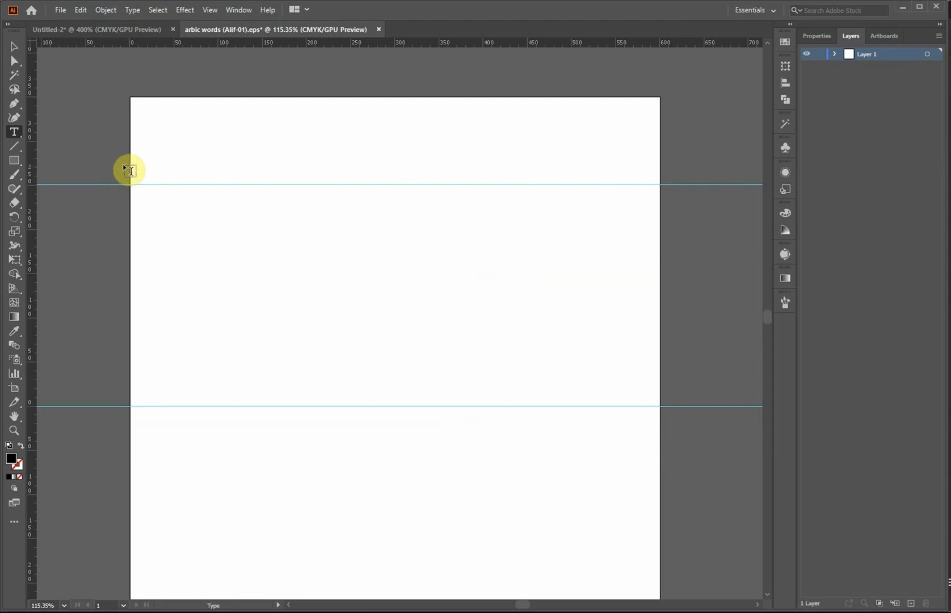
click(138, 157)
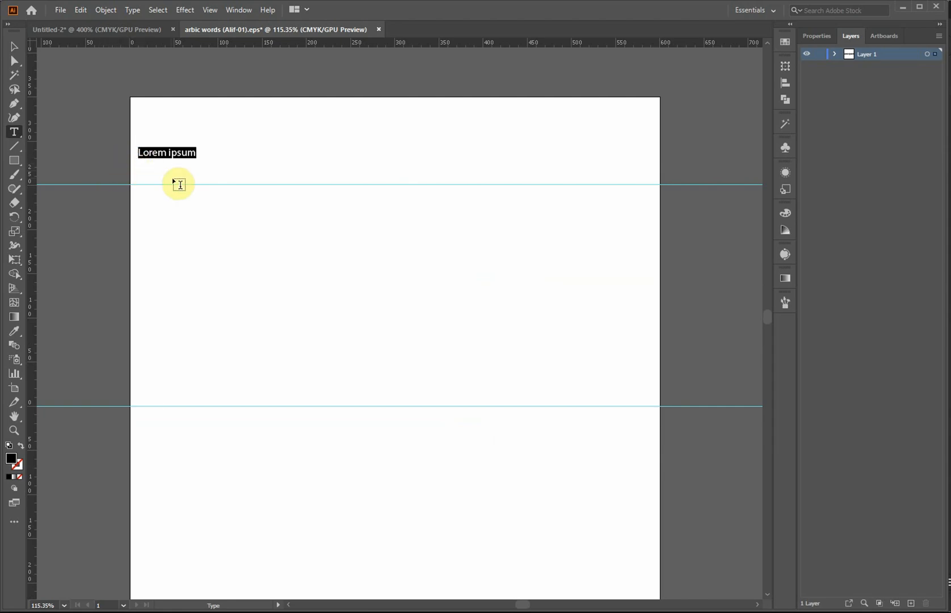
text(kX)
key(BackSpace)
key(BackSpace)
text(X Height)
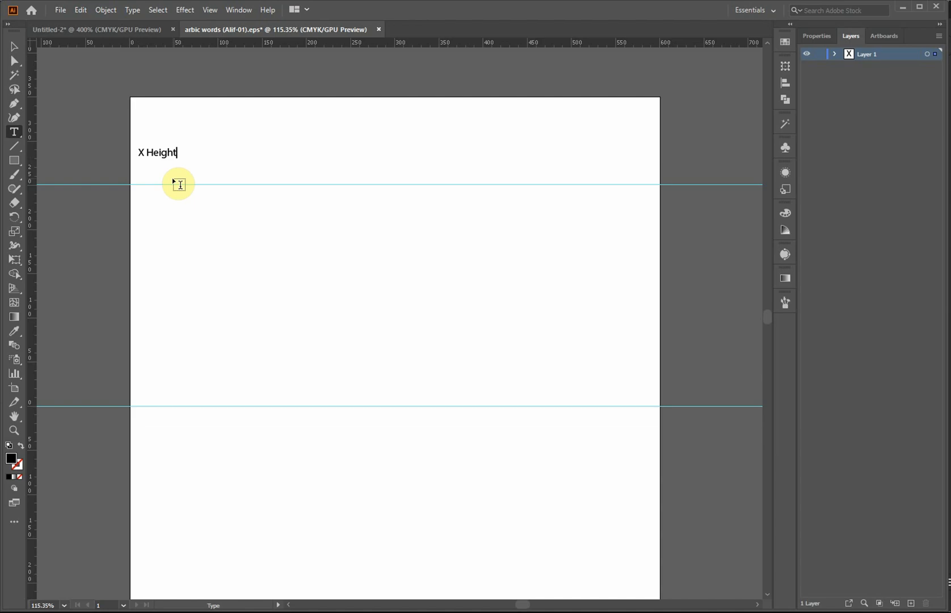
Move the "X Height" label down to sit just above the upper guide and deselect it
click(13, 46)
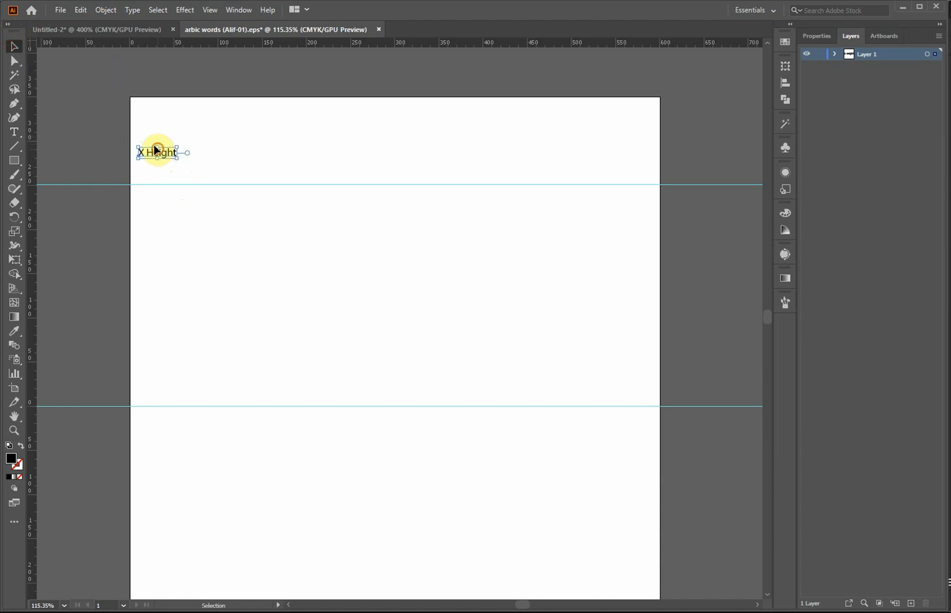
drag(167, 160, 164, 178)
click(104, 164)
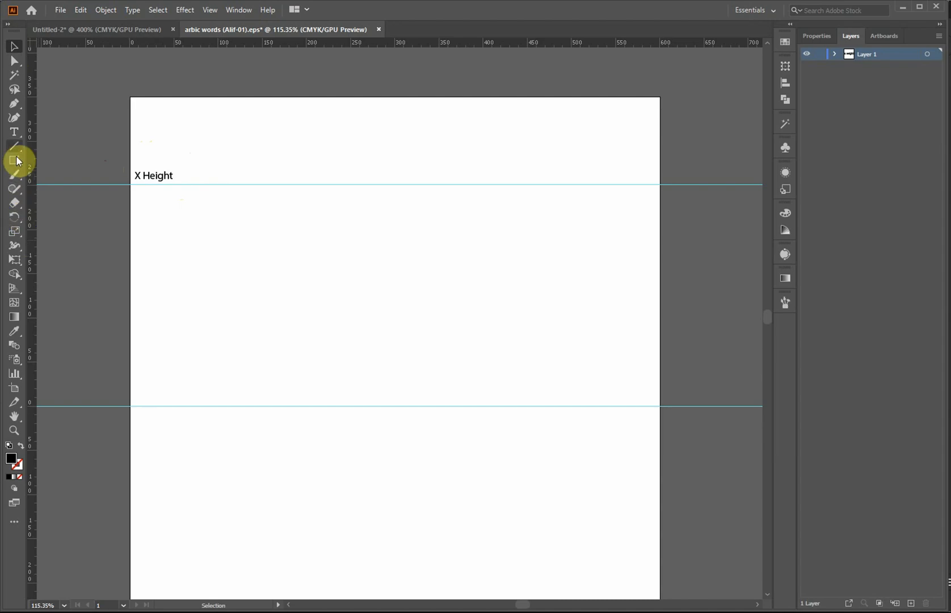
Start a second text label outside the artboard's left edge, just above the lower guide
click(14, 131)
click(73, 359)
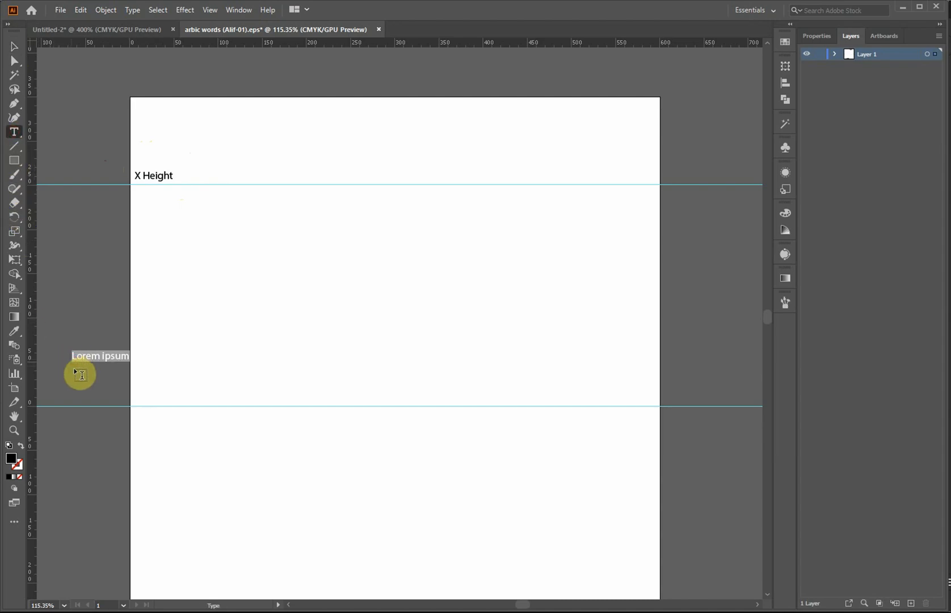
Label the lower guide "Baseline" just above its left end and move the "X Height" label slightly closer to its guide
text(BN)
text(seline)
click(14, 47)
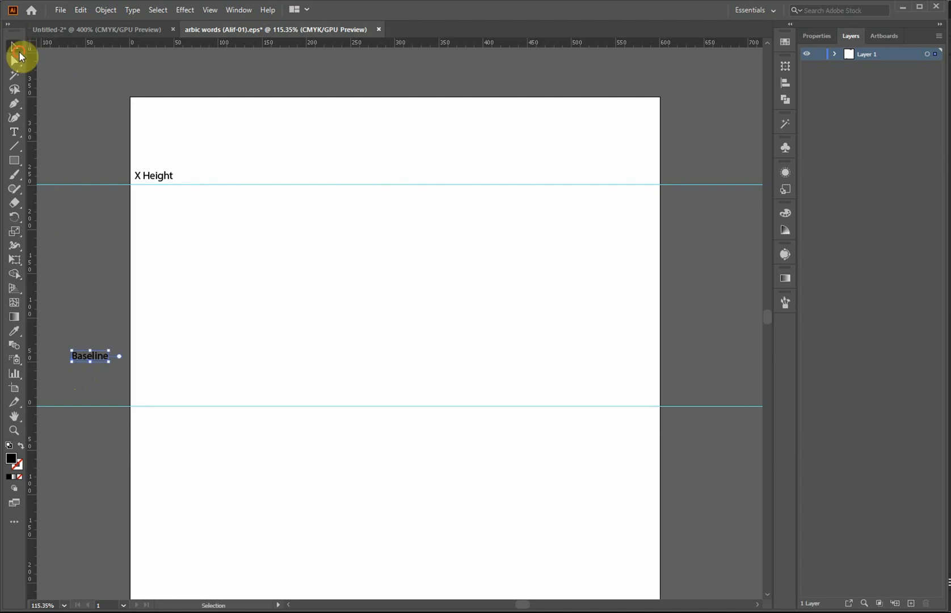
drag(99, 366, 162, 404)
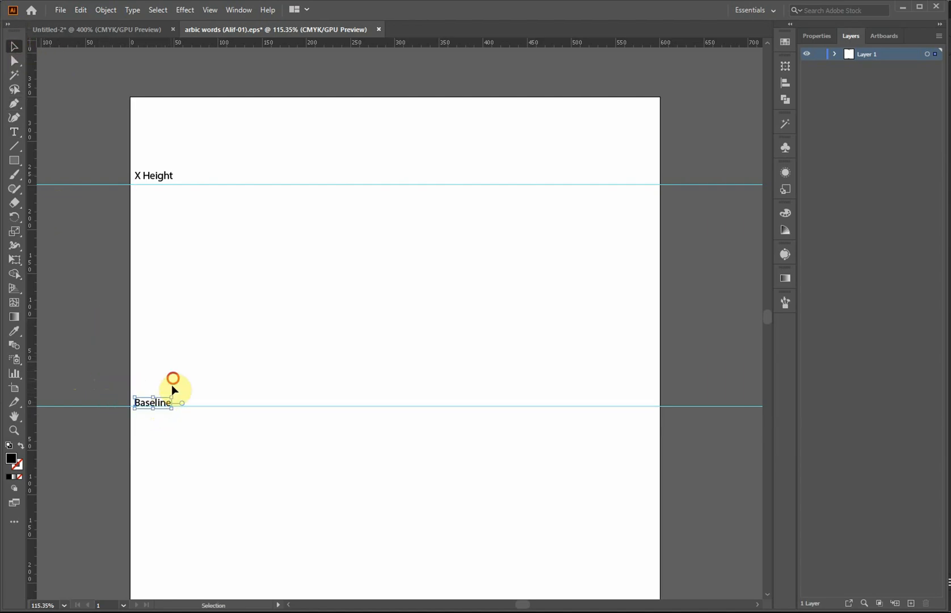
click(173, 380)
drag(170, 177, 168, 178)
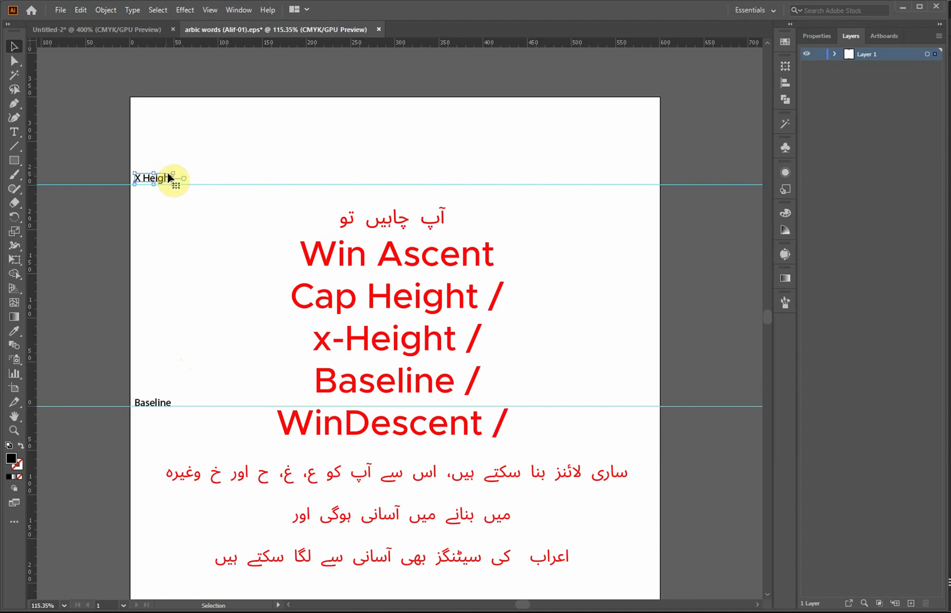
click(112, 159)
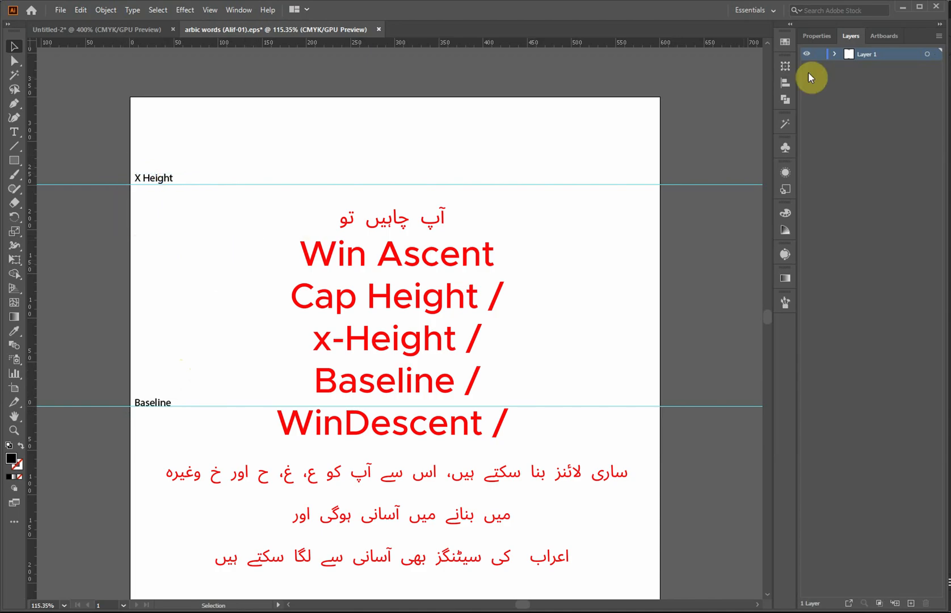
Lock the layer holding the guide labels and rename it "Size"
click(818, 54)
double_click(871, 54)
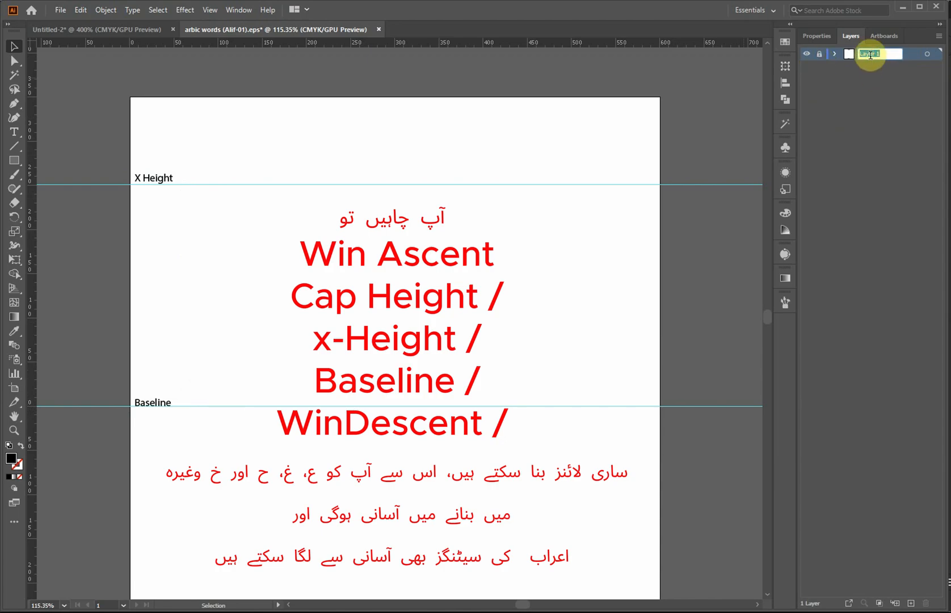
text(Size)
key(Return)
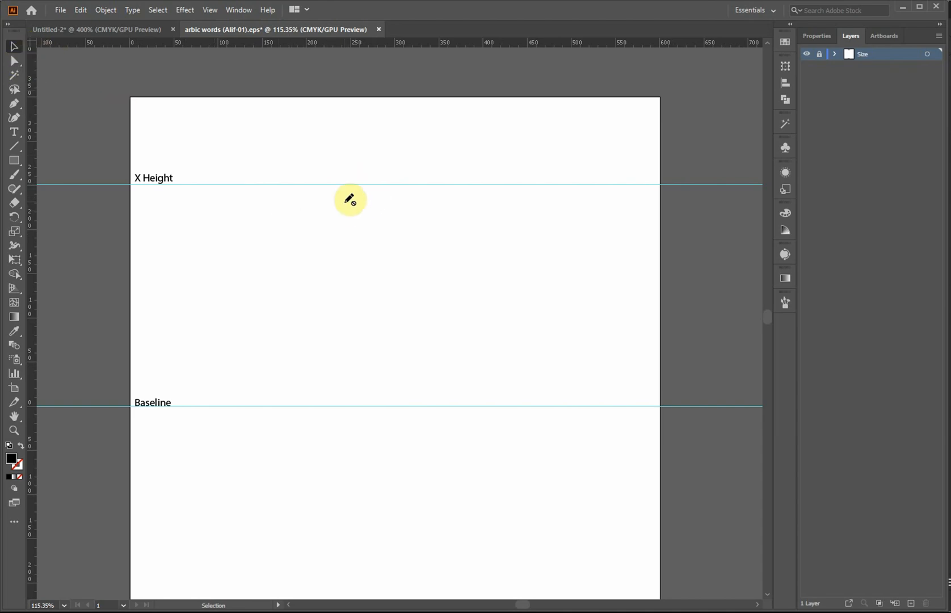
Create a new layer above the Size layer and name it "Art Work"
click(14, 132)
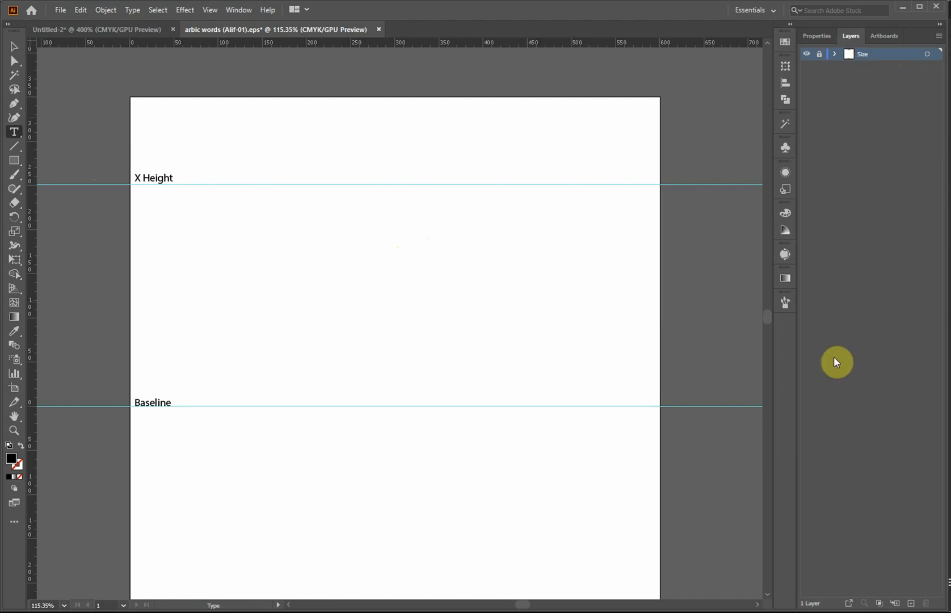
click(911, 603)
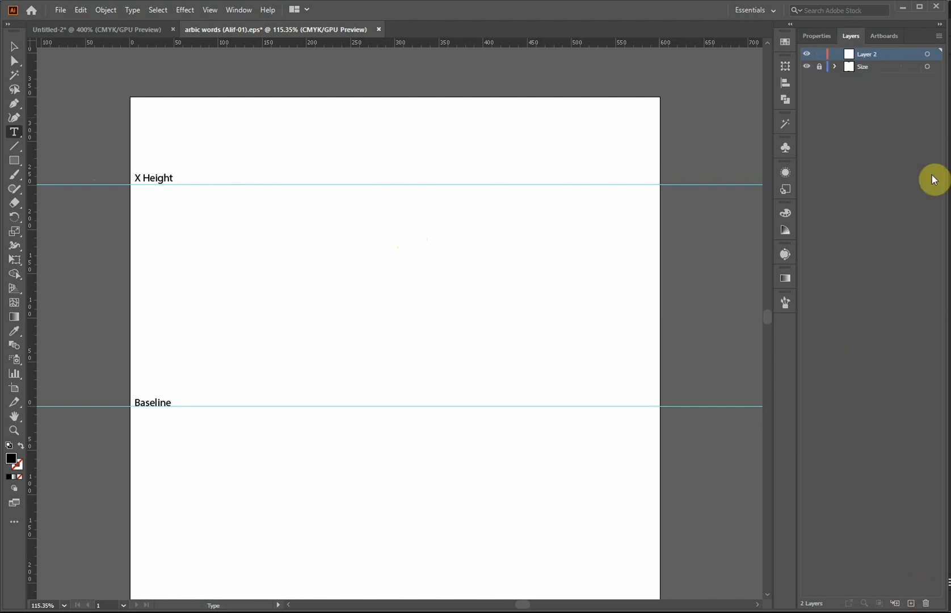
double_click(874, 54)
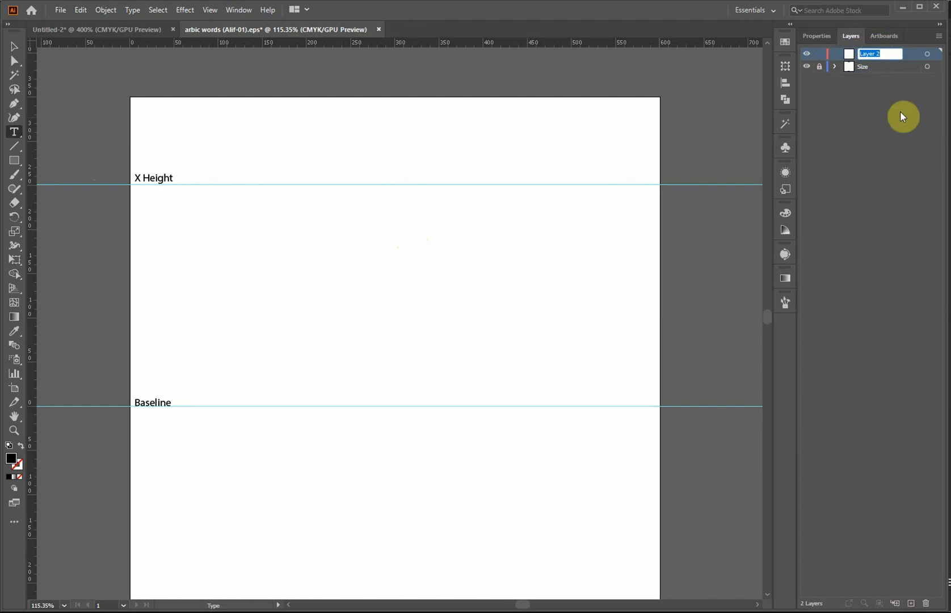
text(Art Work)
key(Return)
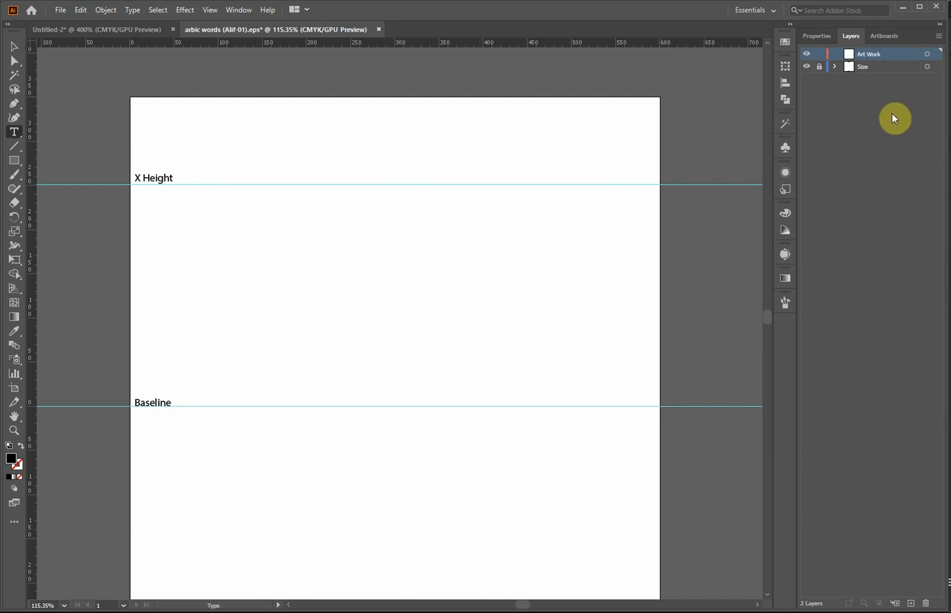
Paste the black alif shape onto the Art Work layer and fit it between the X Height and Baseline guides
key(v)
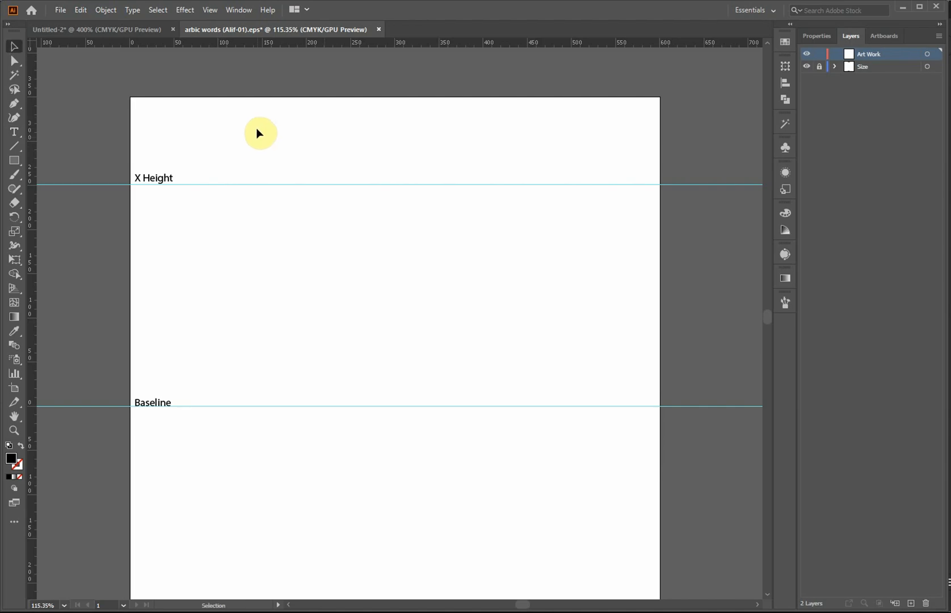
key(ctrl+v)
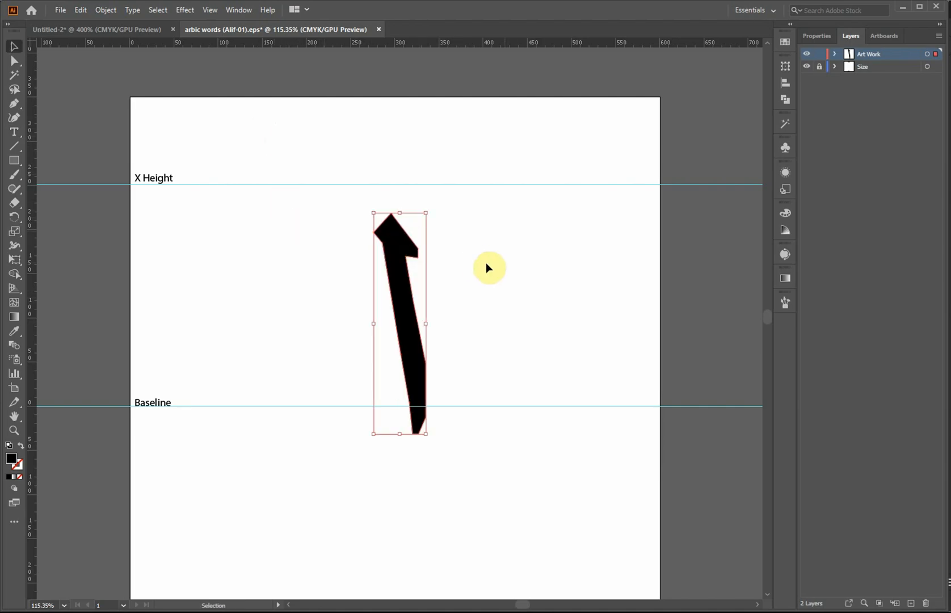
drag(412, 327, 509, 310)
click(463, 291)
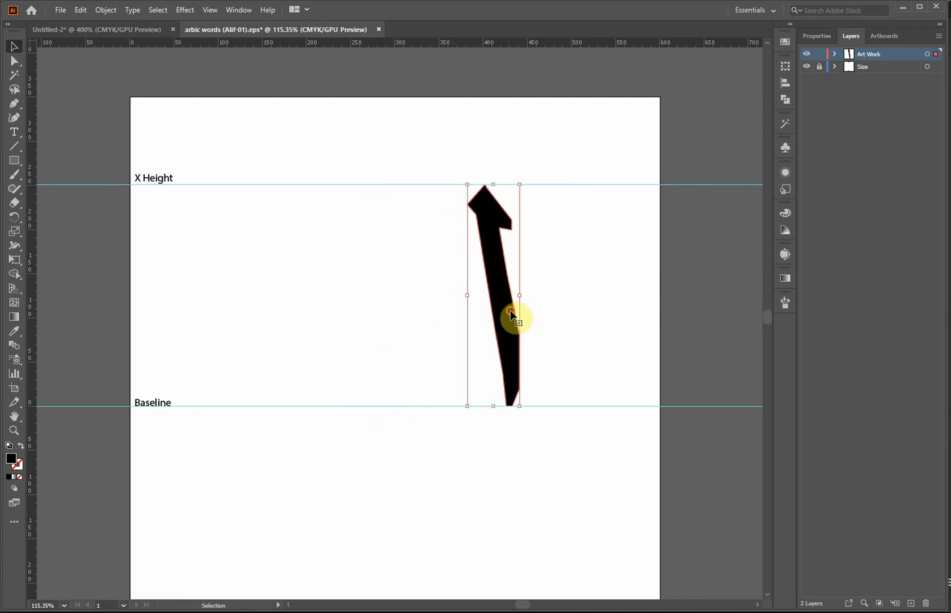
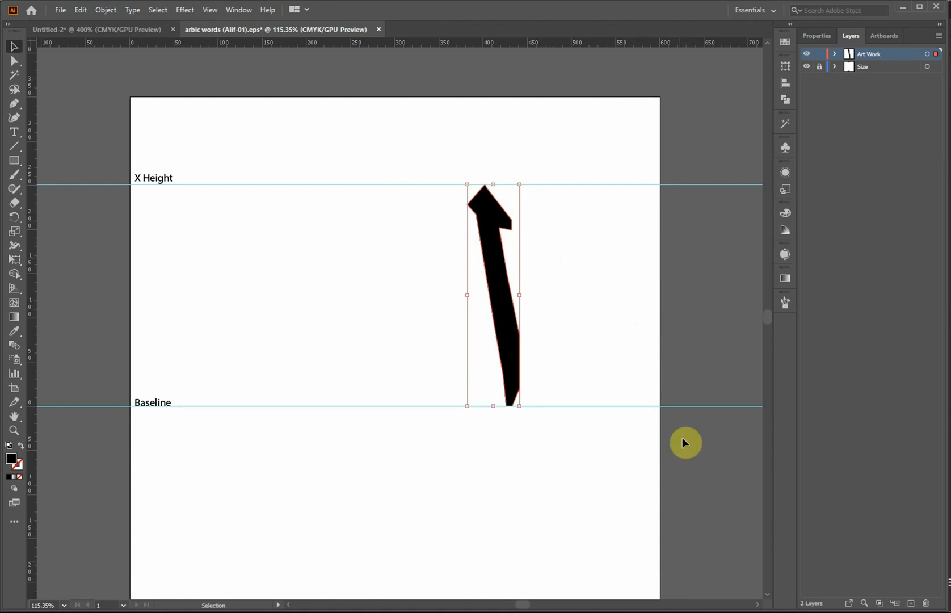
Switch to FontCreator to compare the alef glyph with its x-Height and Baseline lines, and return to Illustrator
click(641, 612)
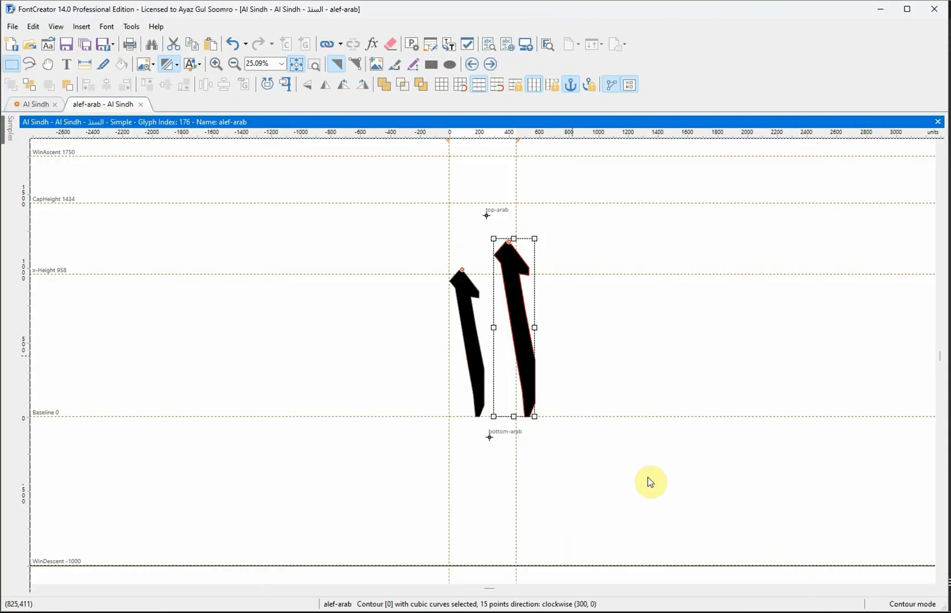
click(641, 612)
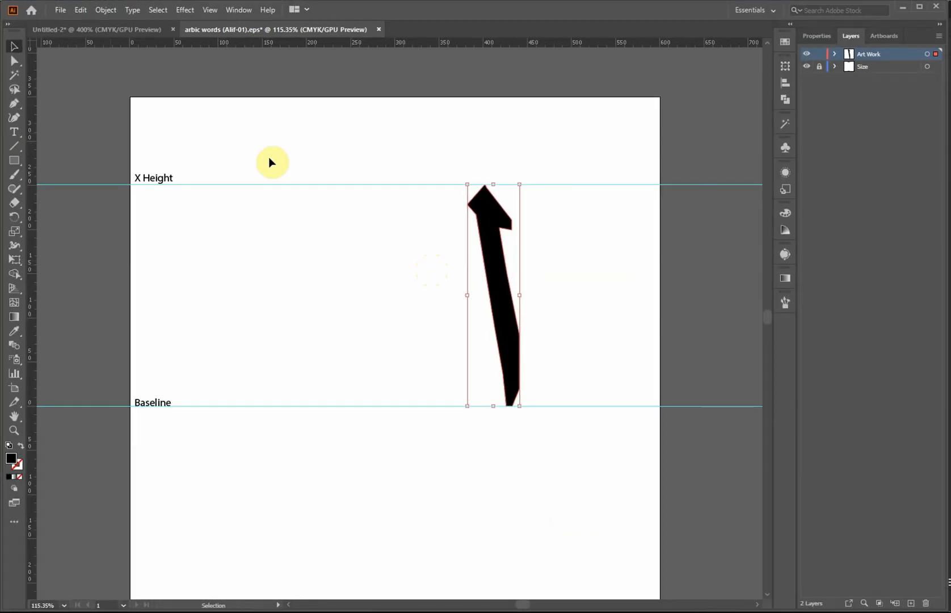
In the Untitled-2 alphabet document, trace the inner edge of the letter ب from its right tip to its left arm with the Pen tool
click(100, 30)
scroll(341, 383, down, 2)
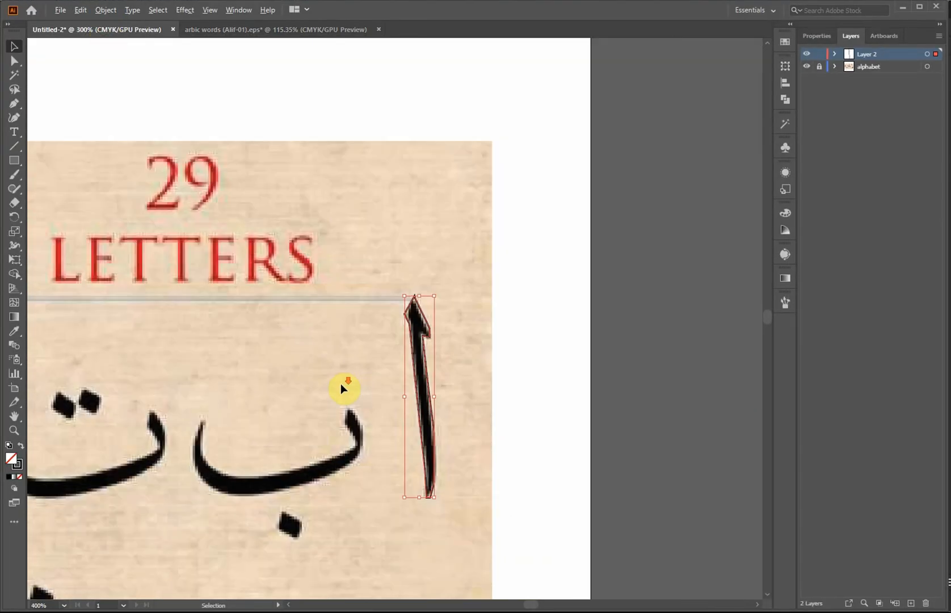
drag(282, 406, 381, 281)
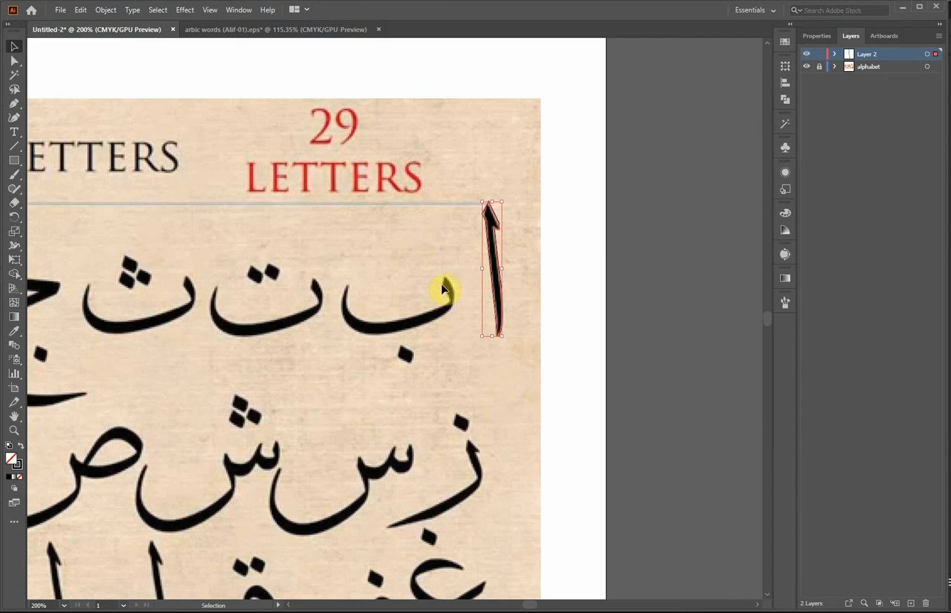
click(431, 260)
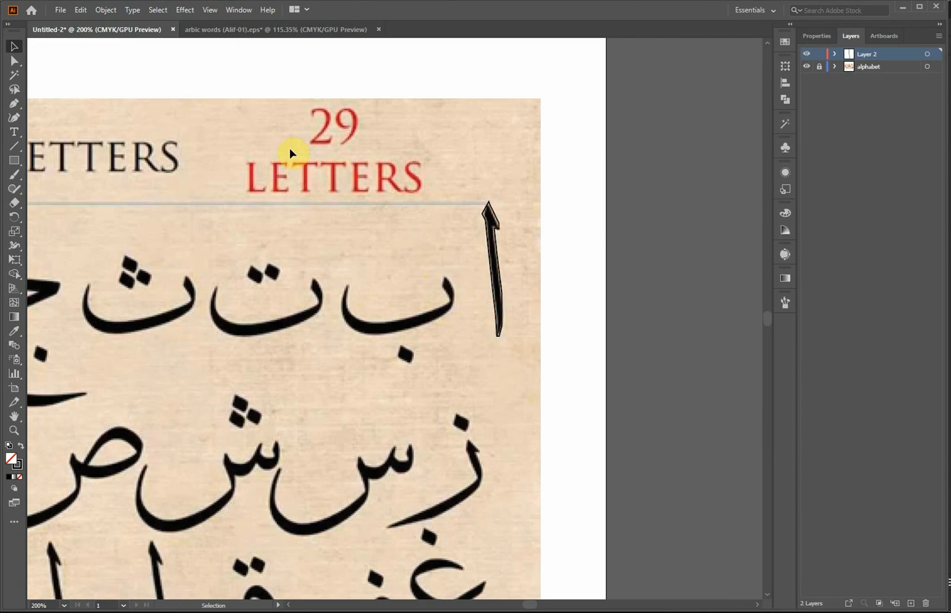
scroll(425, 315, down, 3)
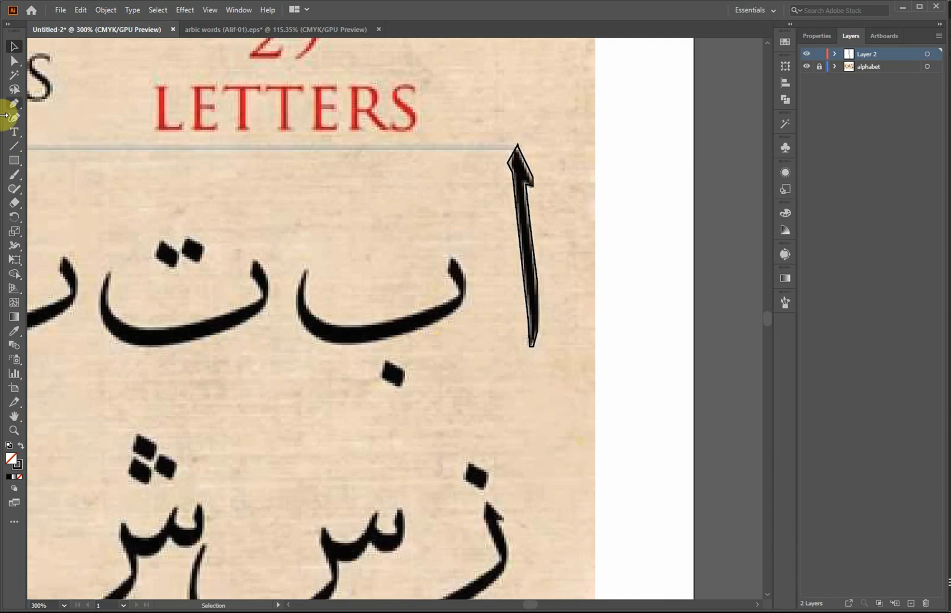
key(backslash)
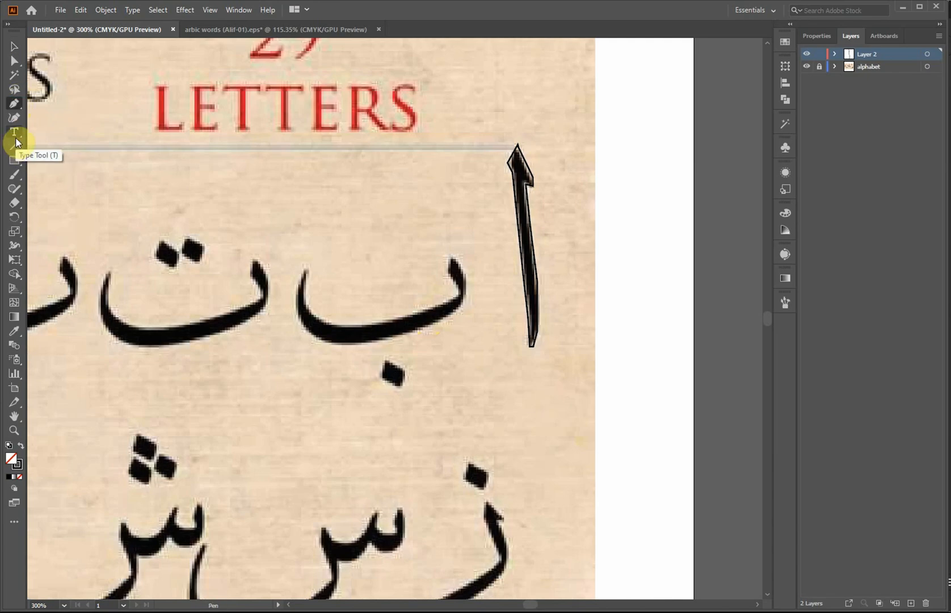
click(14, 104)
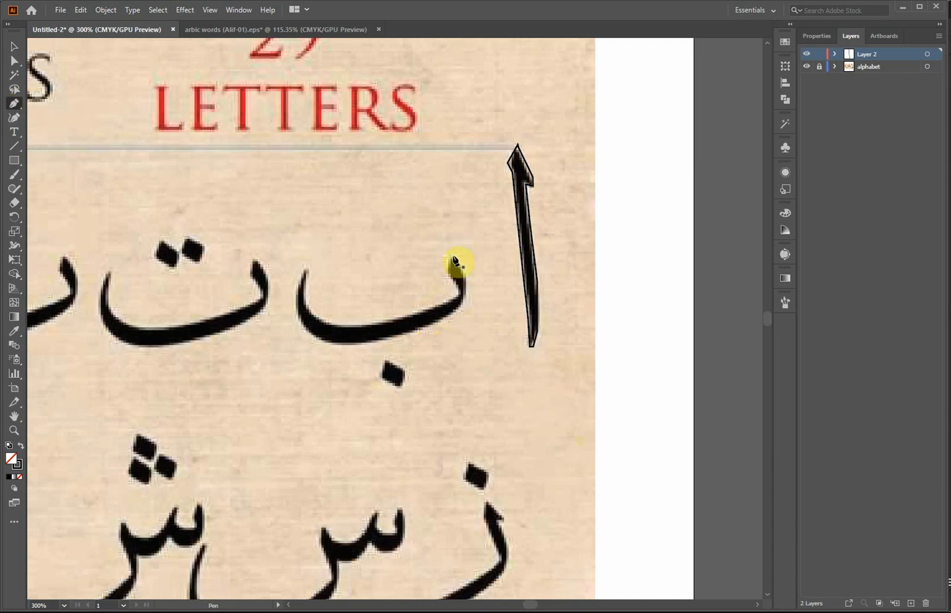
drag(451, 255, 304, 312)
click(308, 313)
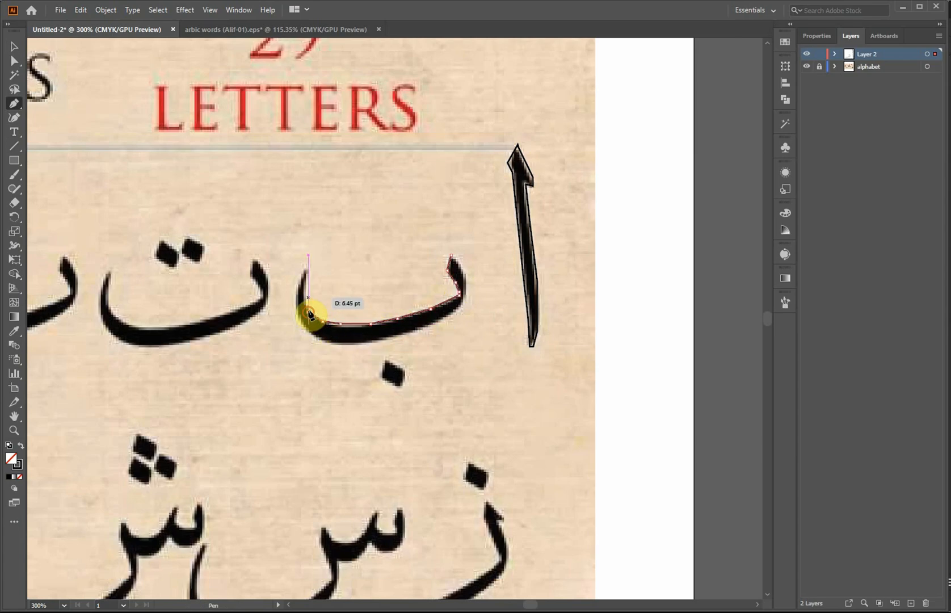
click(305, 296)
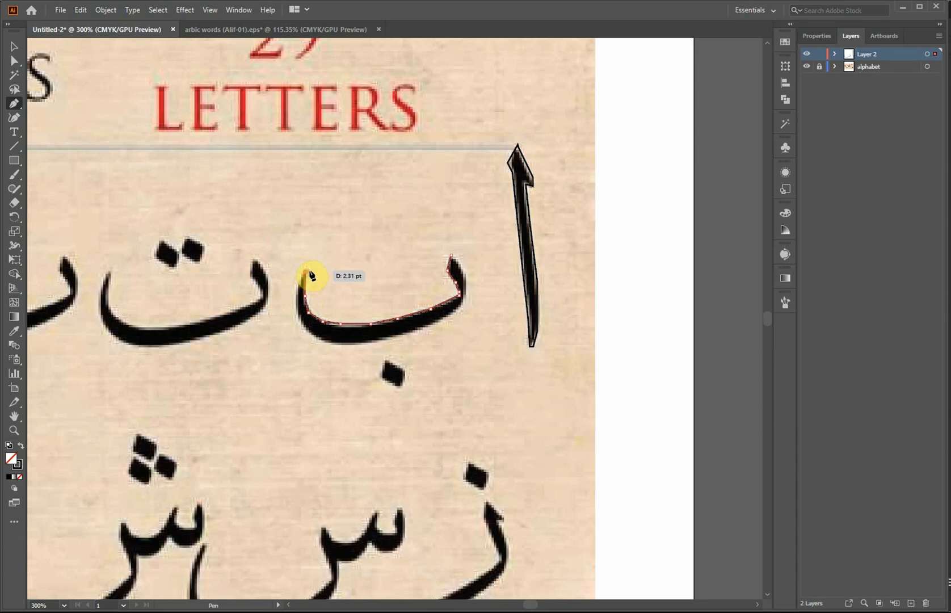
Continue the ب path around its left tip and along the outer lower edge, and close the outline at its right tip
drag(312, 276, 316, 342)
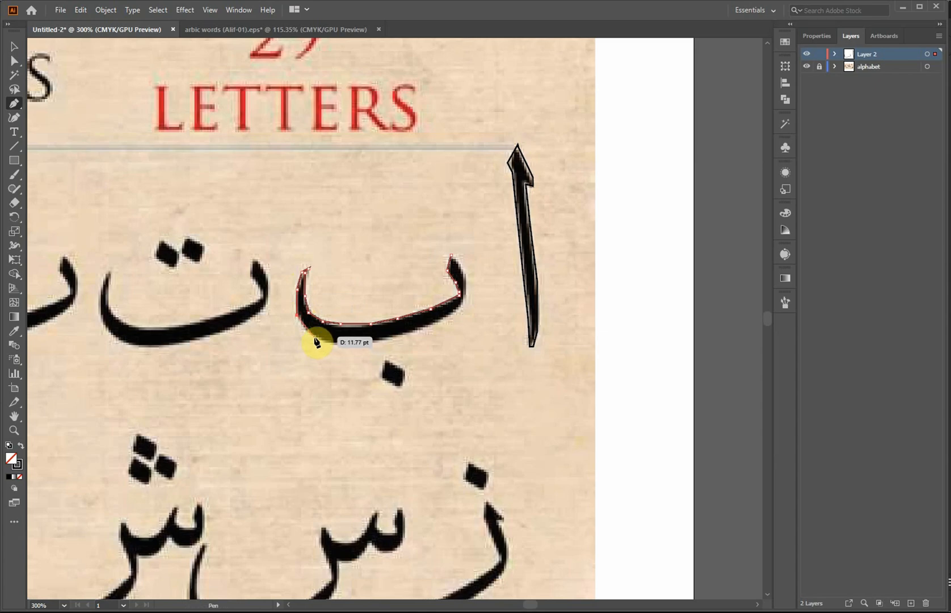
click(310, 333)
click(326, 343)
click(355, 344)
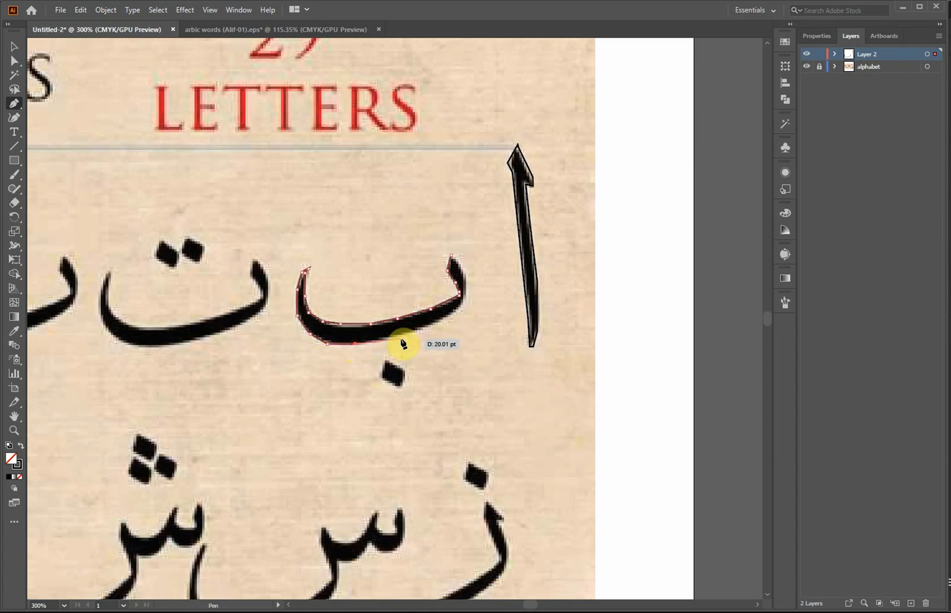
click(434, 324)
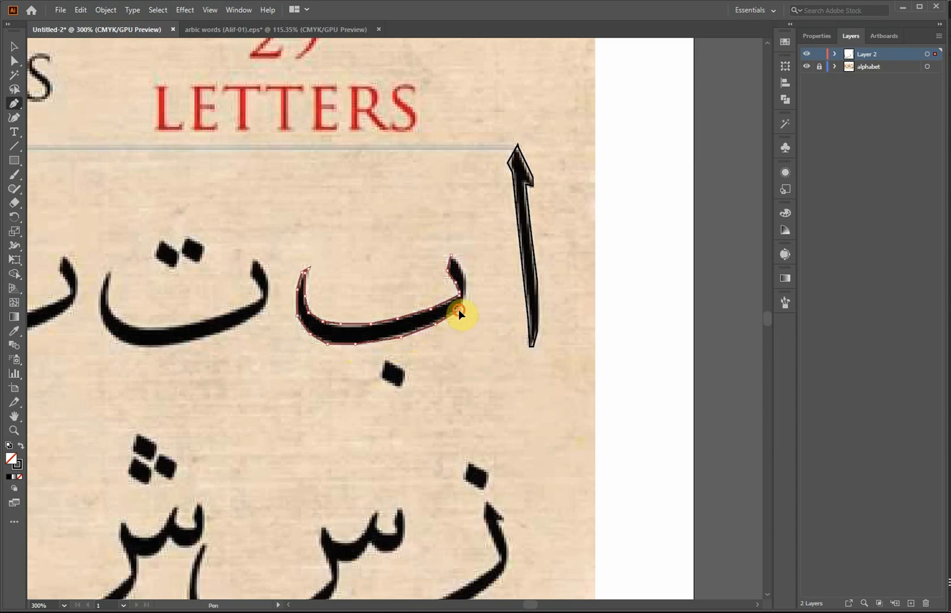
click(468, 301)
click(471, 295)
click(14, 46)
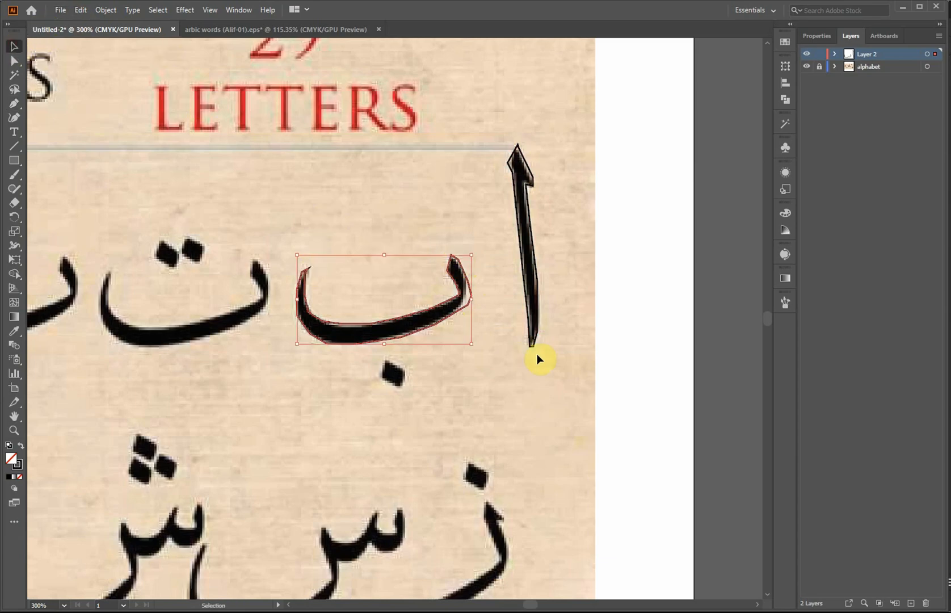
Copy the traced ب outline and paste it into the arbic words document on the Art Work layer
click(348, 264)
click(317, 320)
key(a)
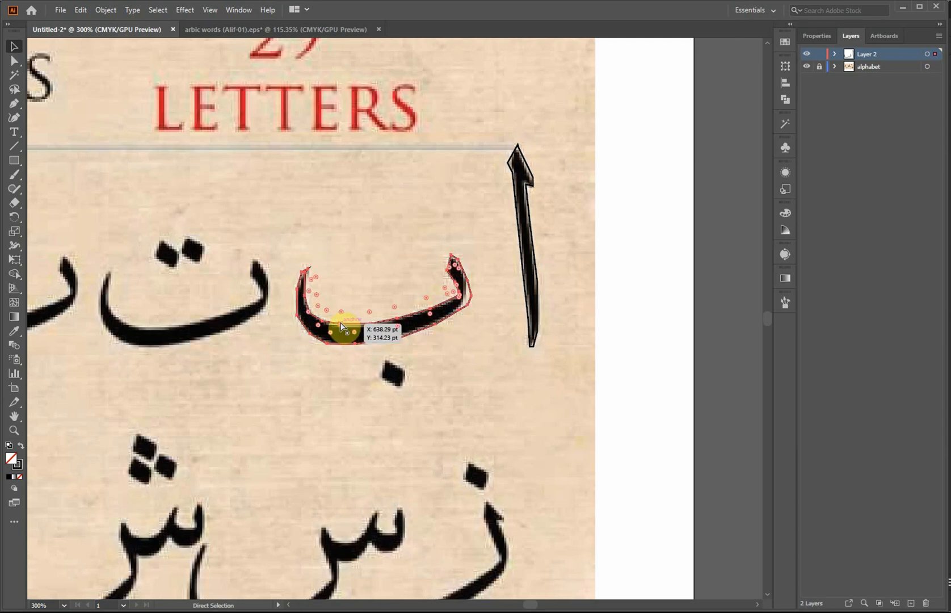
key(v)
click(234, 31)
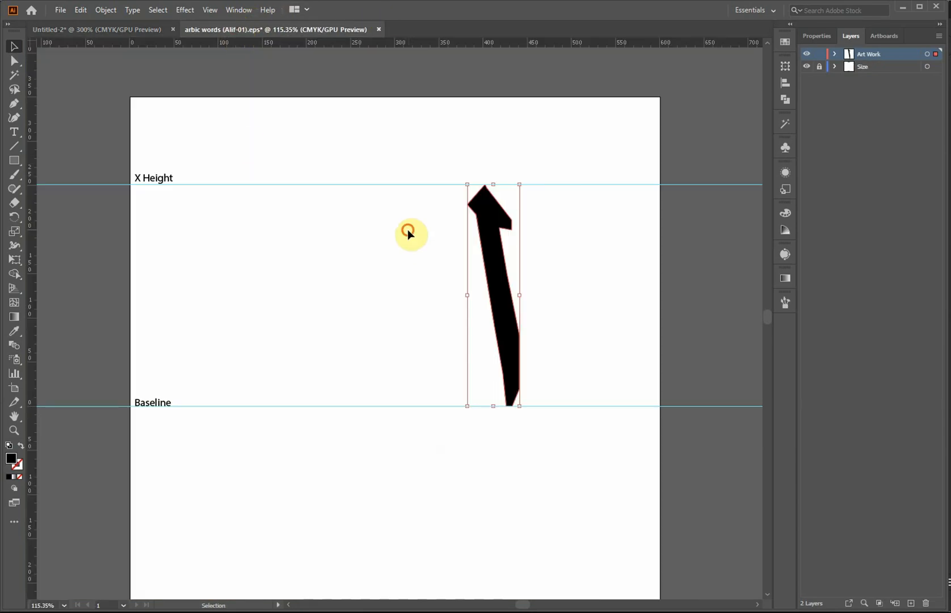
click(408, 232)
key(ctrl+v)
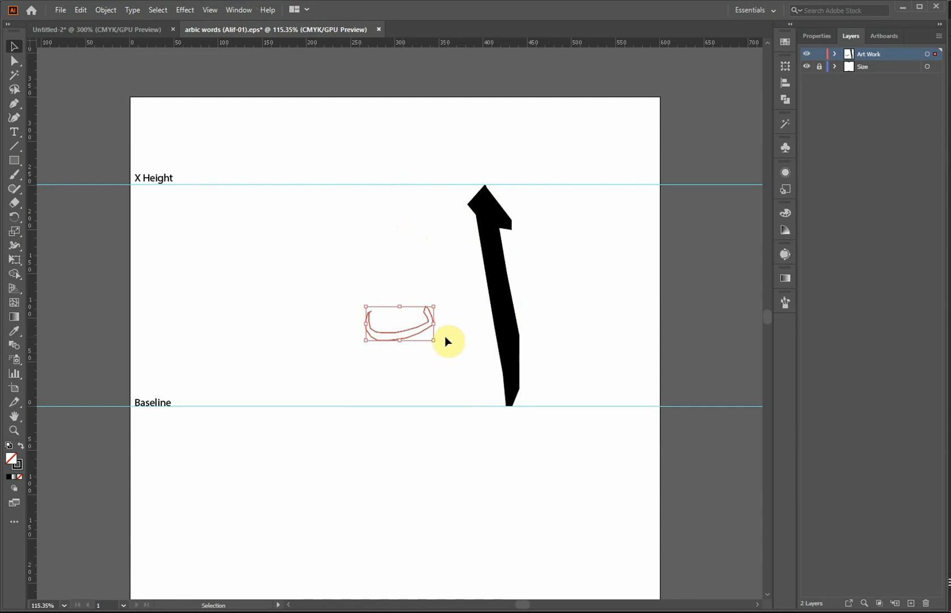
Enlarge the pasted ب outline to the left of the alif, from the Baseline guide to about halfway up to the X Height guide
click(445, 278)
click(422, 335)
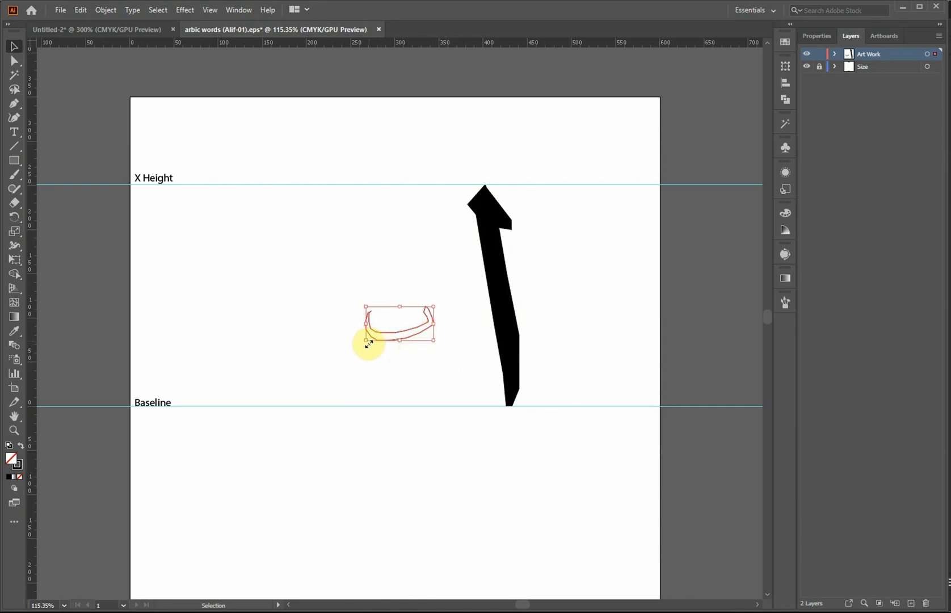
drag(369, 344, 261, 400)
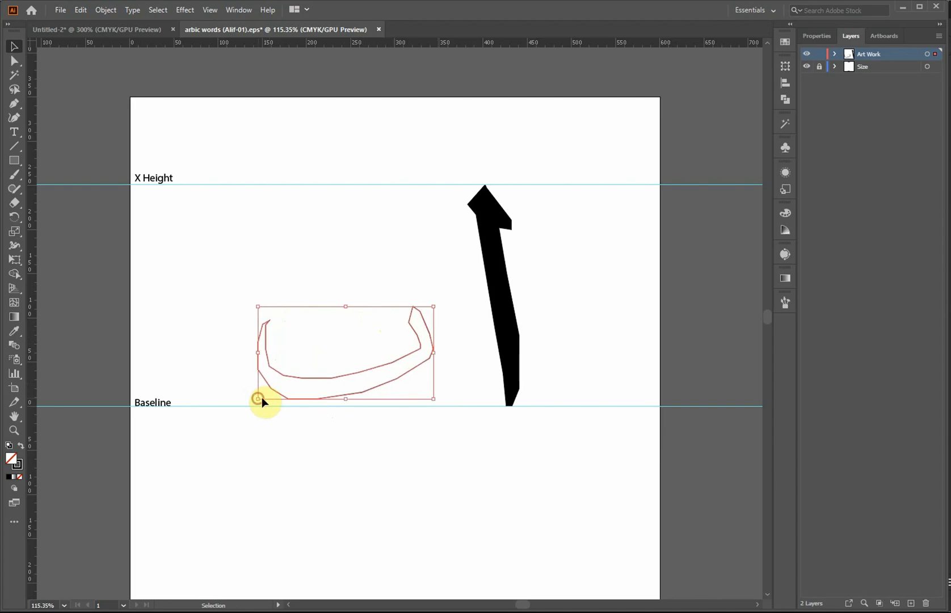
drag(433, 399, 446, 408)
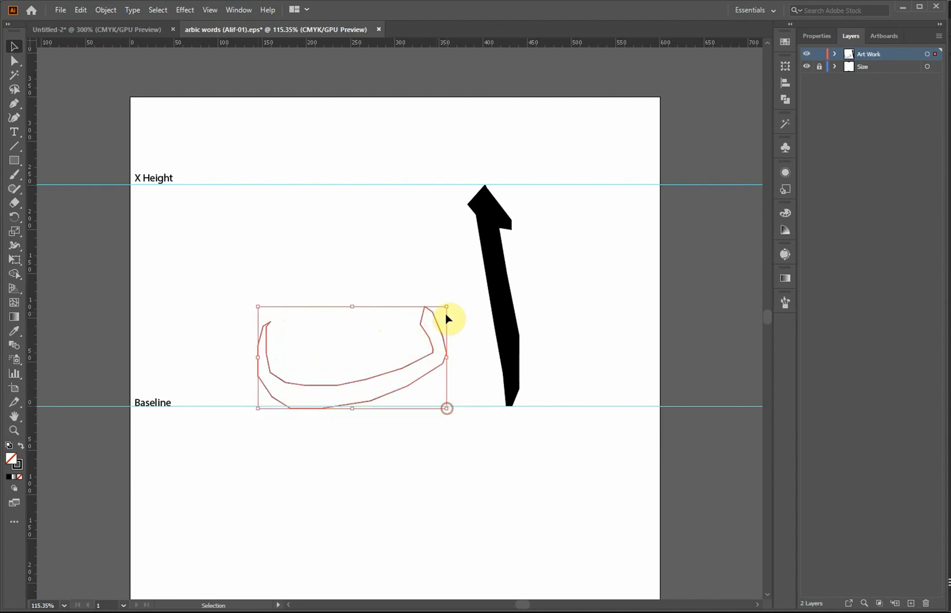
drag(448, 307, 447, 292)
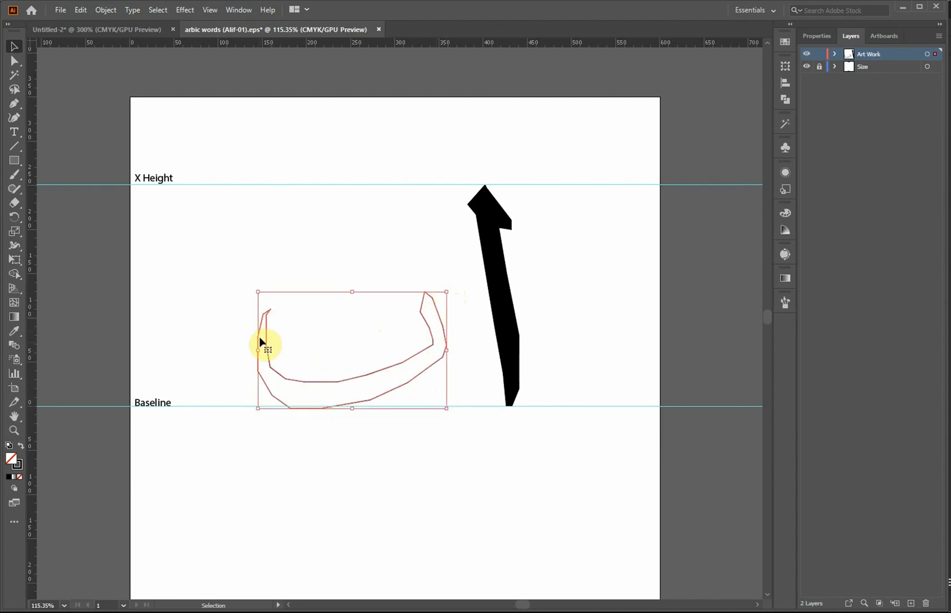
Stretch the ب outline sideways and upward to about 229 px wide and 140 px tall
drag(262, 352, 252, 351)
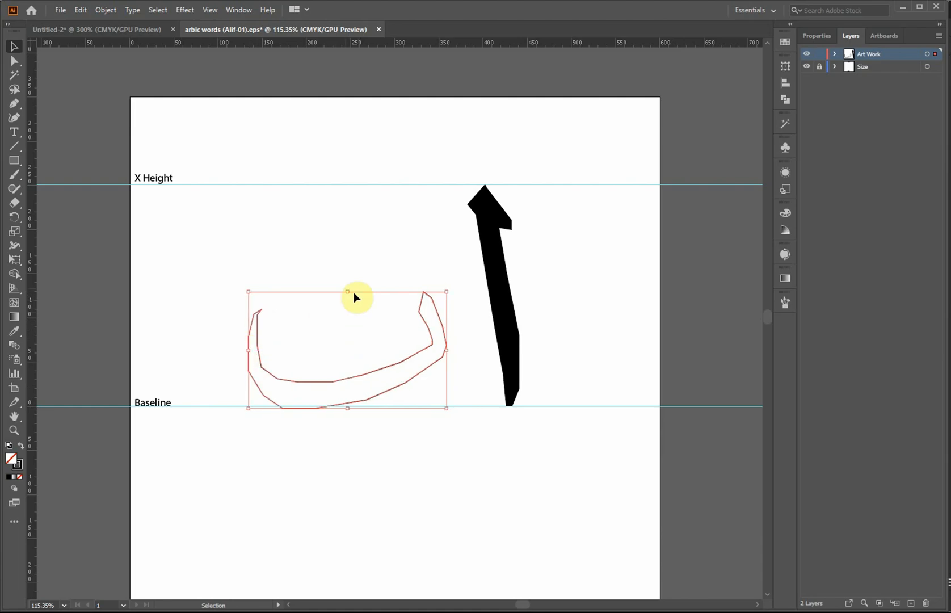
drag(350, 293, 347, 284)
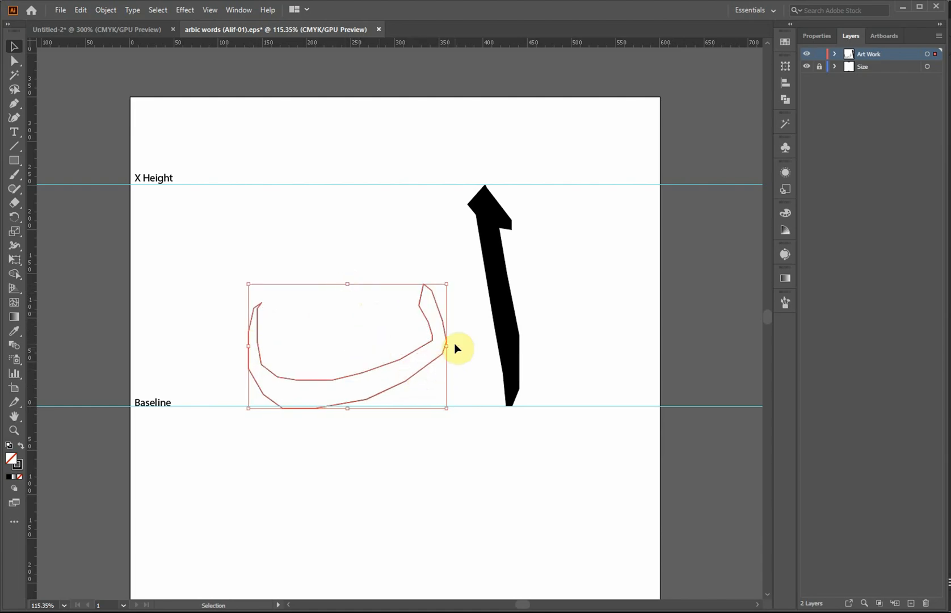
drag(446, 347, 452, 348)
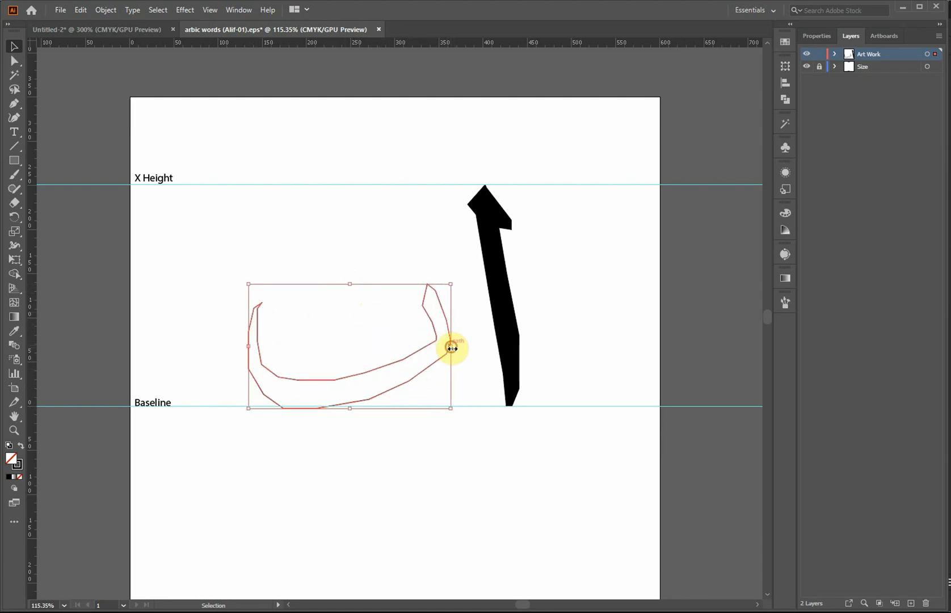
click(343, 252)
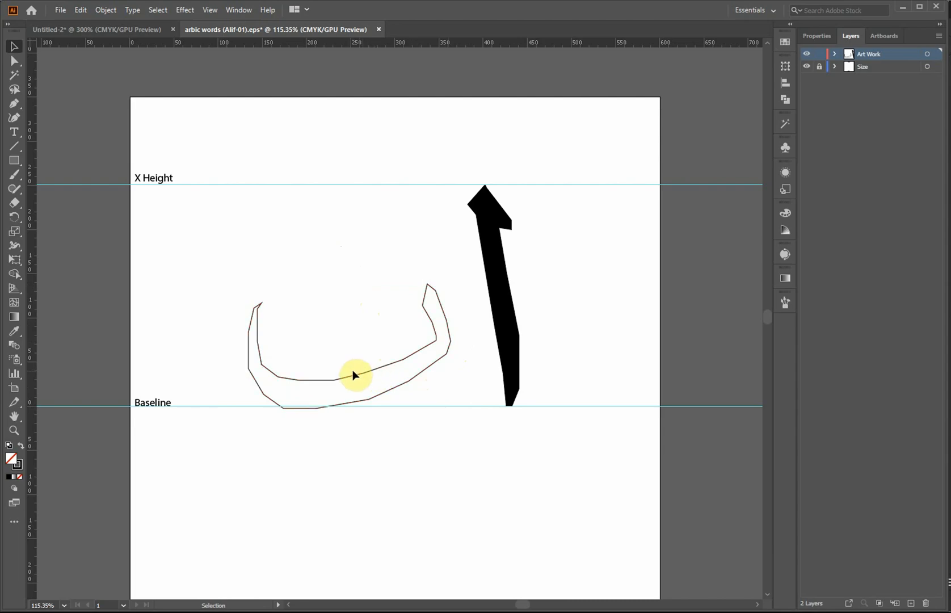
Round the corners at the left and right tips of the ب outline with the Direct Selection tool
scroll(353, 374, up, 5)
click(311, 309)
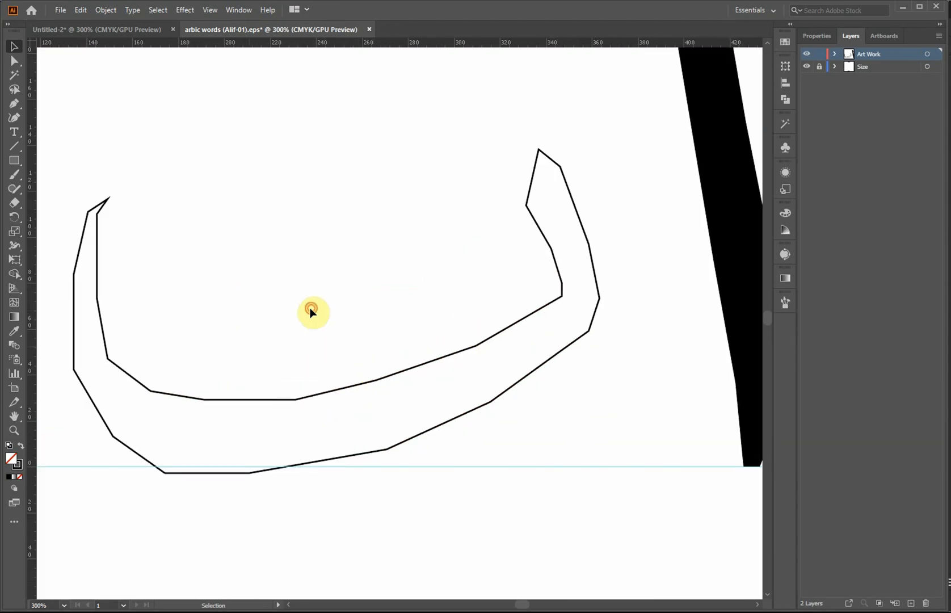
click(267, 401)
click(14, 62)
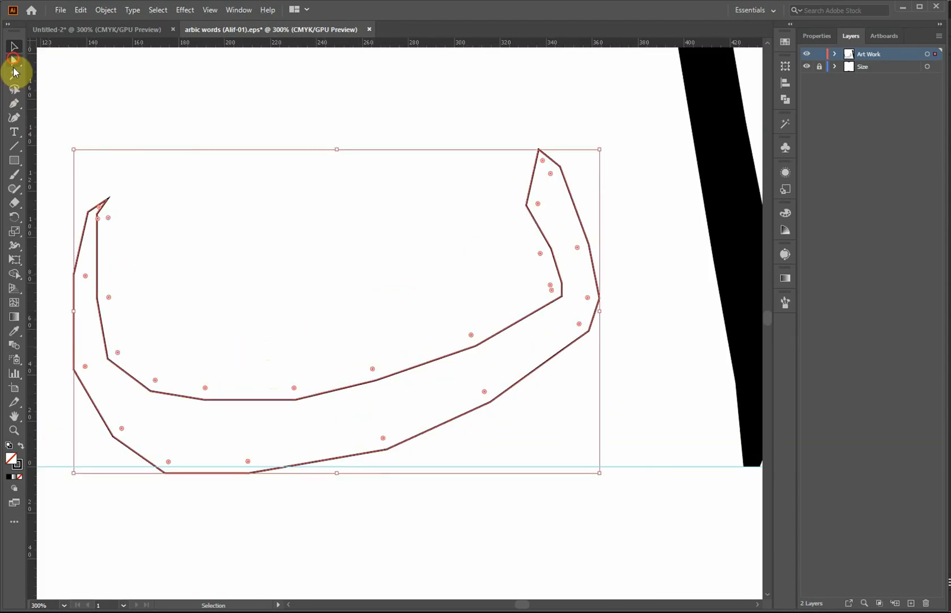
drag(97, 221, 95, 212)
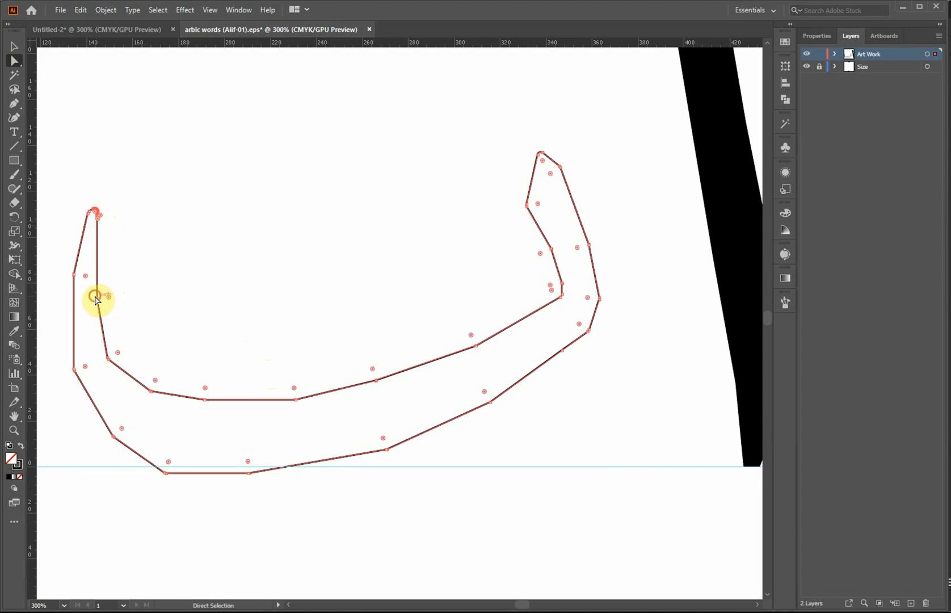
drag(97, 298, 102, 298)
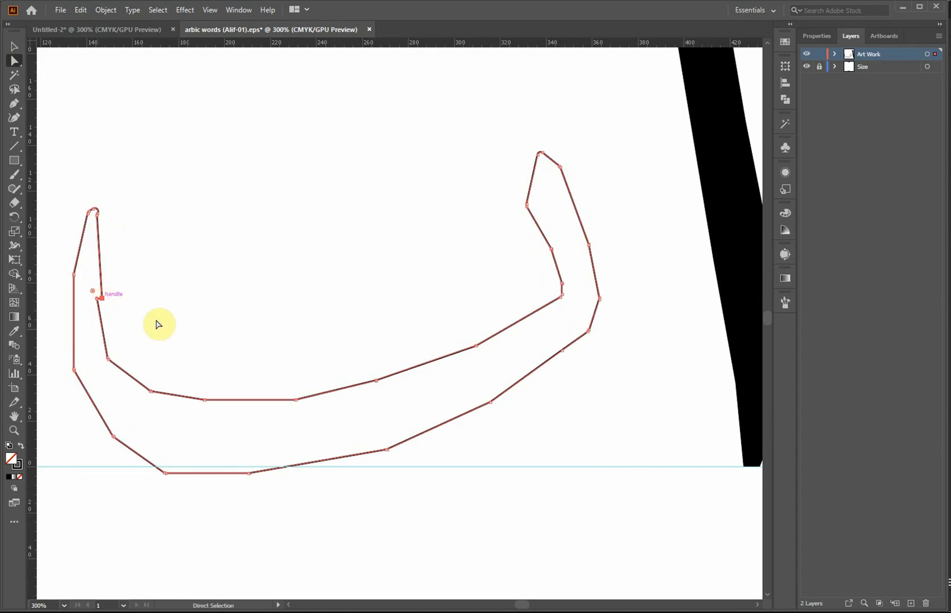
key(Delete)
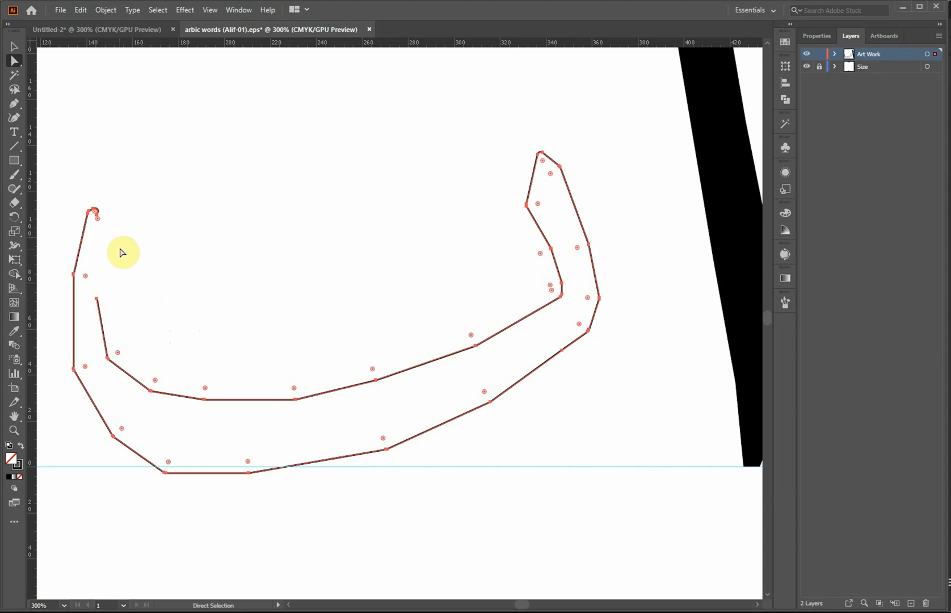
key(ctrl+j)
click(134, 262)
click(100, 307)
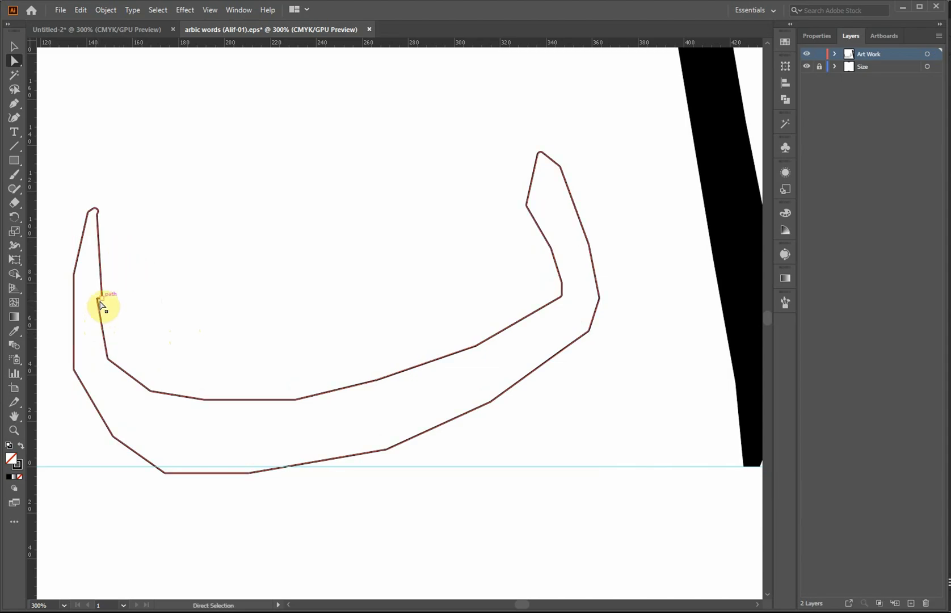
key(ctrl)
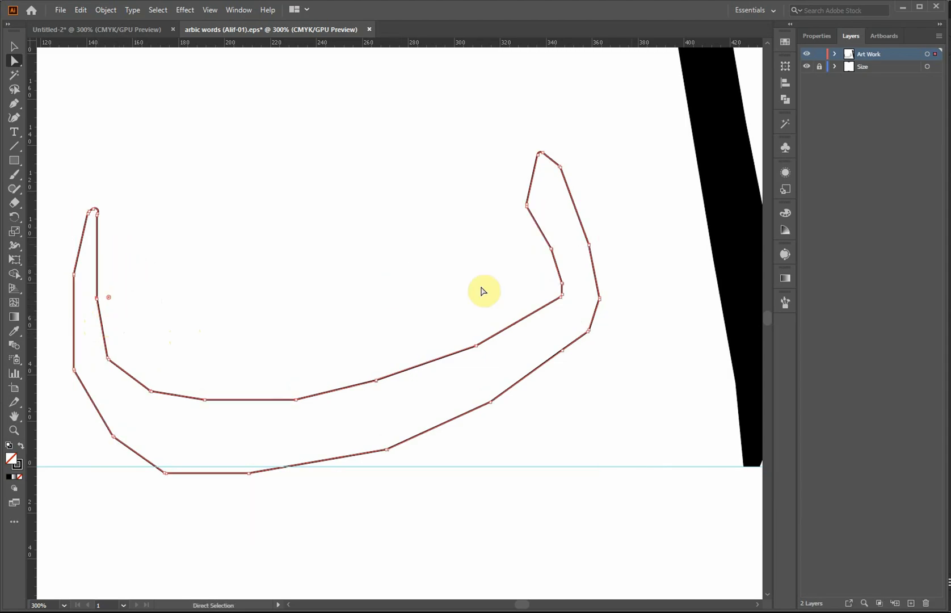
Remove the stroke from the ب outline and fill it with black
click(817, 36)
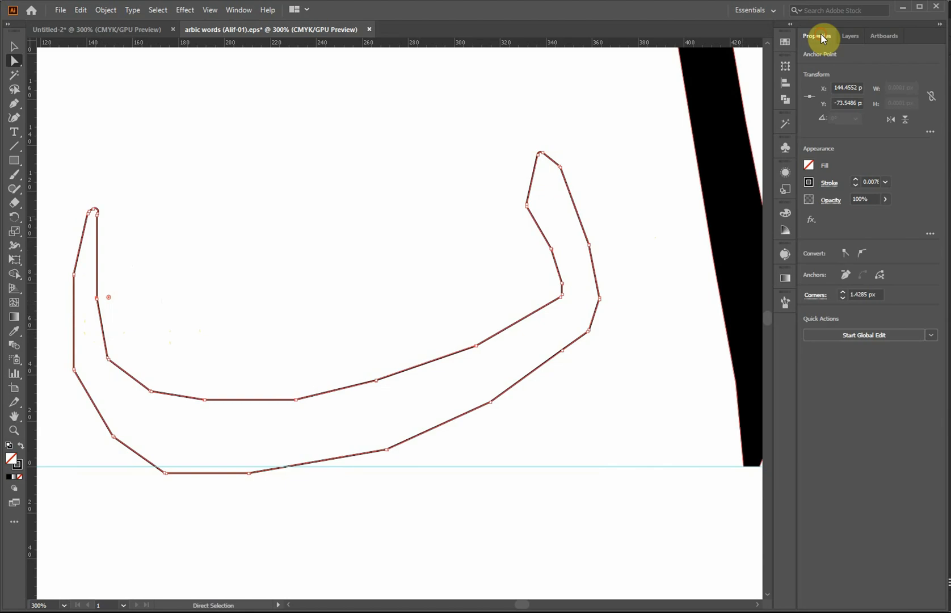
click(14, 47)
click(598, 275)
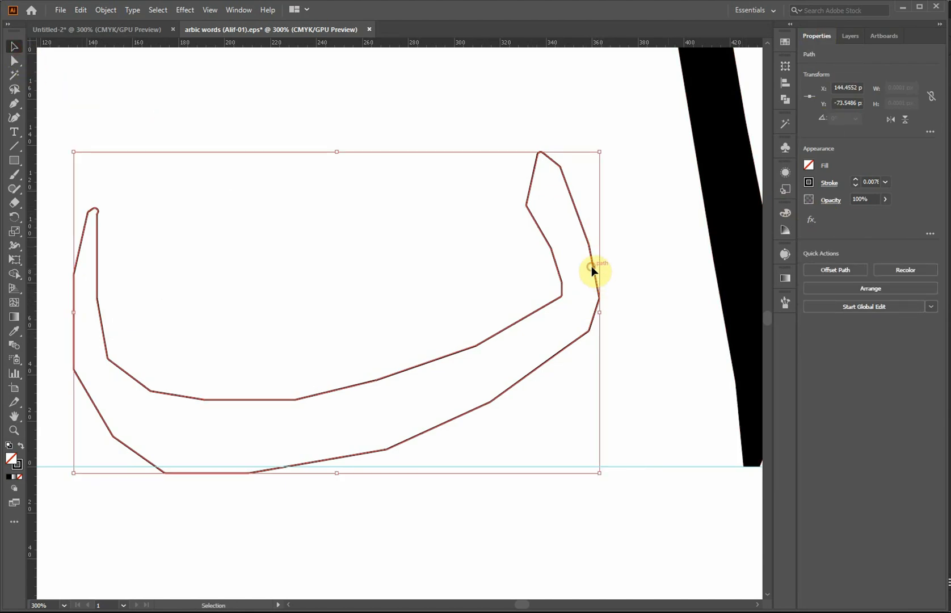
click(813, 182)
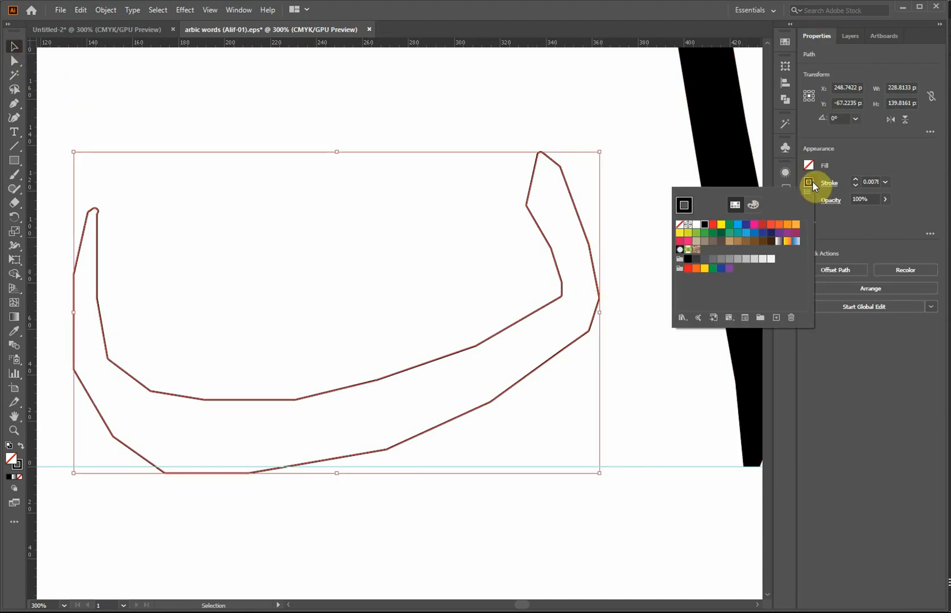
click(676, 225)
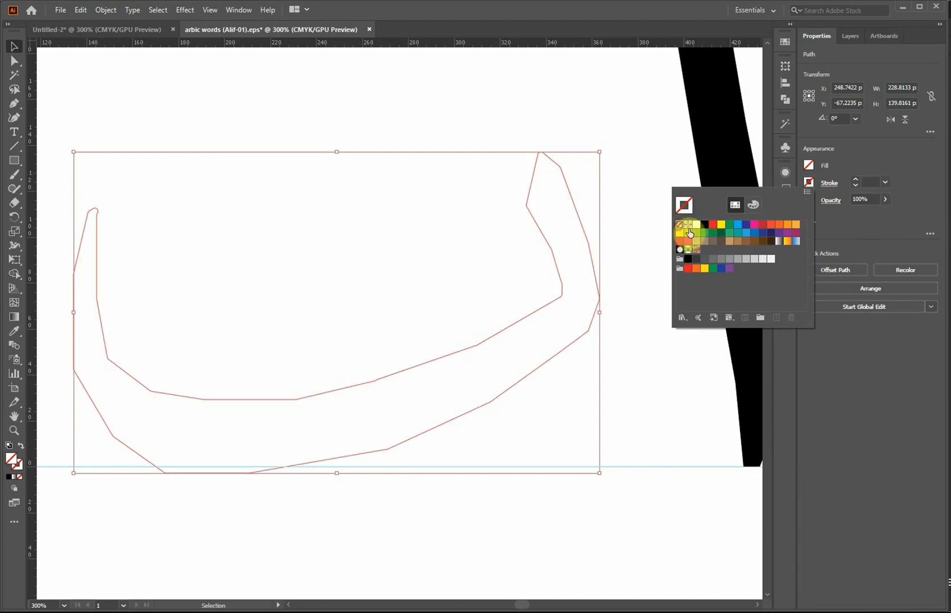
click(812, 176)
click(809, 170)
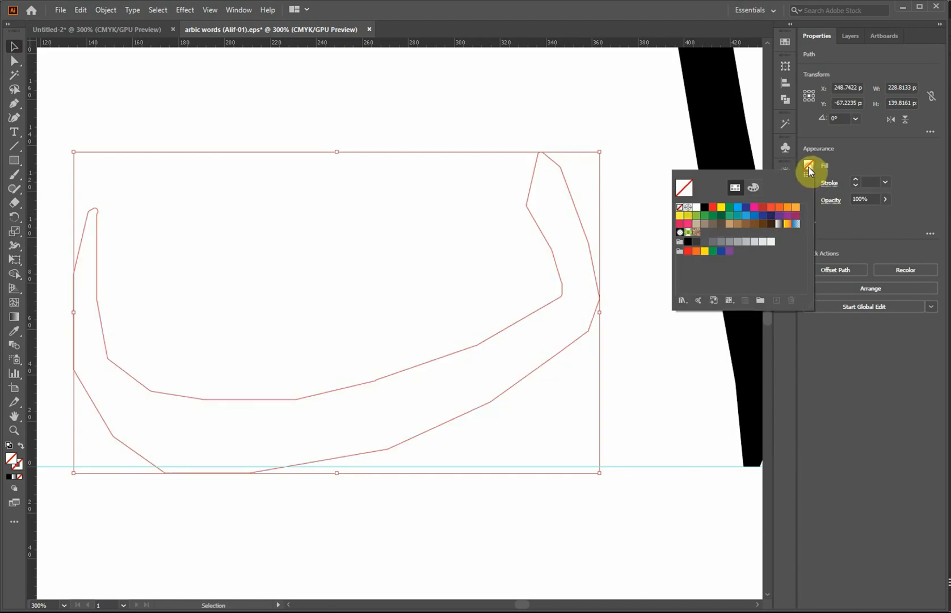
click(704, 207)
click(640, 270)
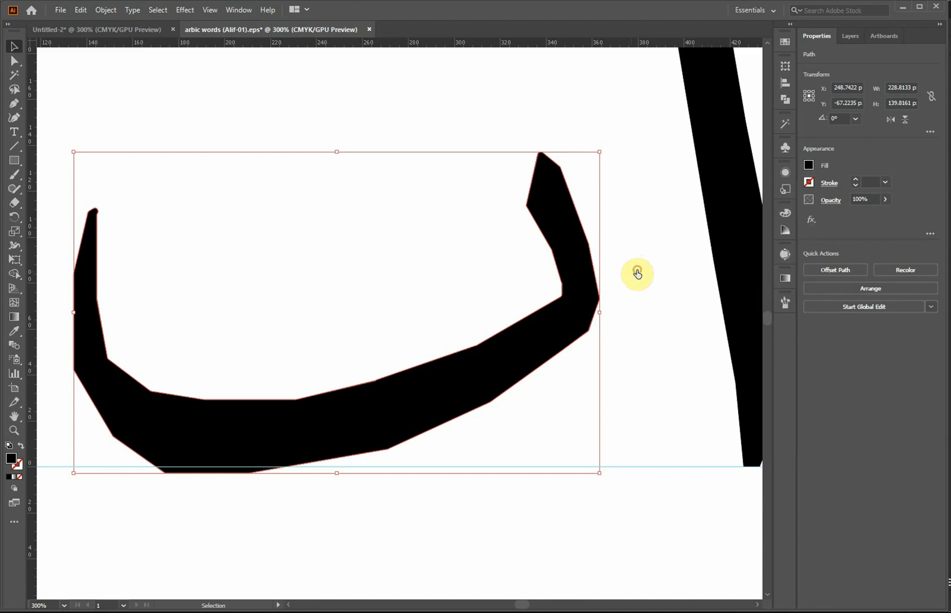
Enlarge the ب to about 242 × 151 px and shift it slightly toward the alif
scroll(431, 375, right, 2)
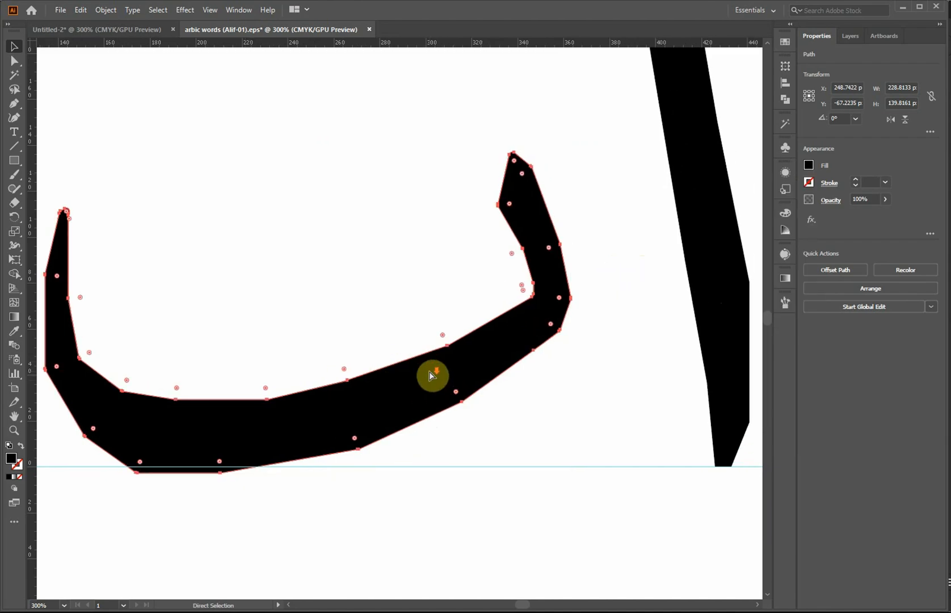
scroll(431, 375, down, 4)
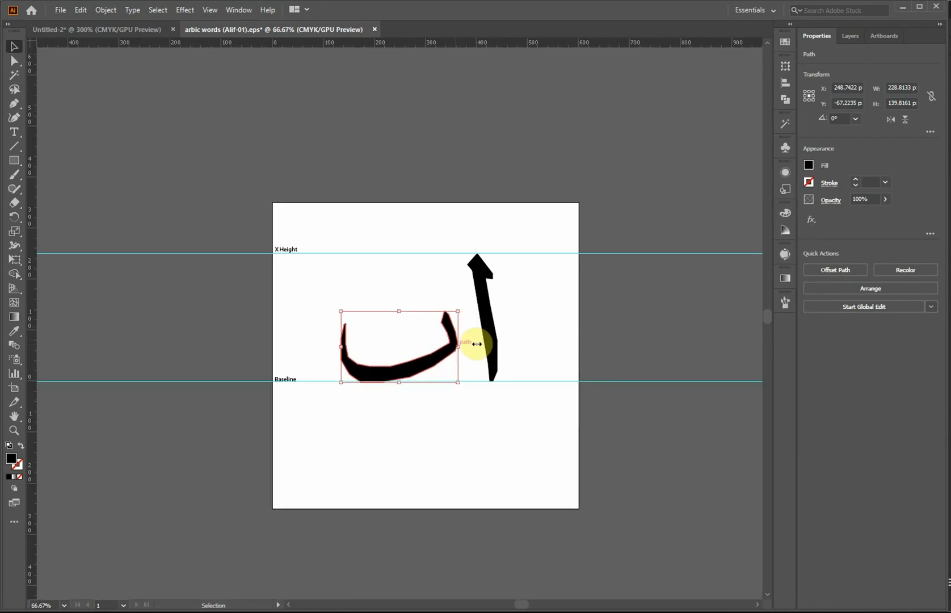
mouse_move(340, 311)
mouse_down()
mouse_move(343, 323)
mouse_move(333, 304)
mouse_up()
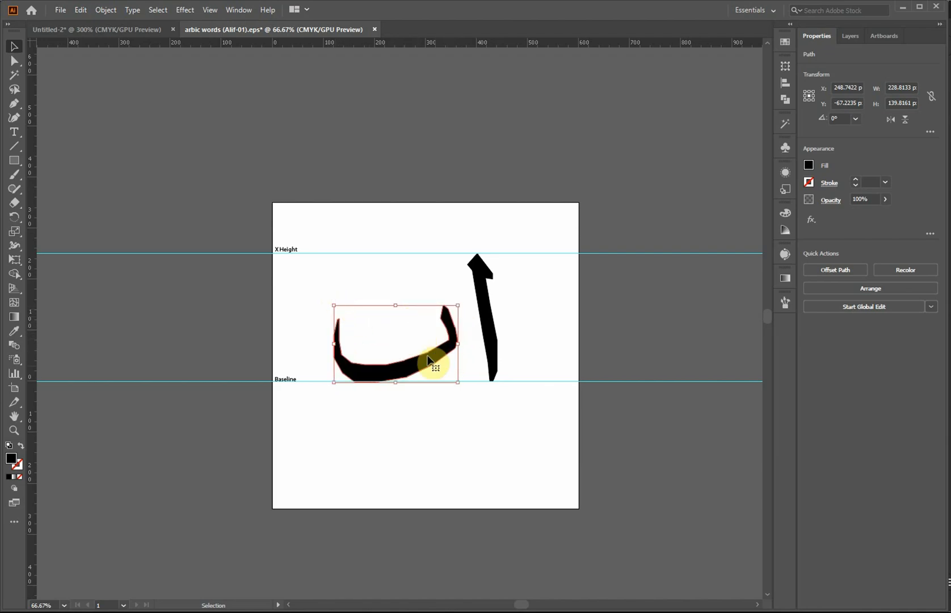
drag(431, 358, 439, 358)
click(544, 335)
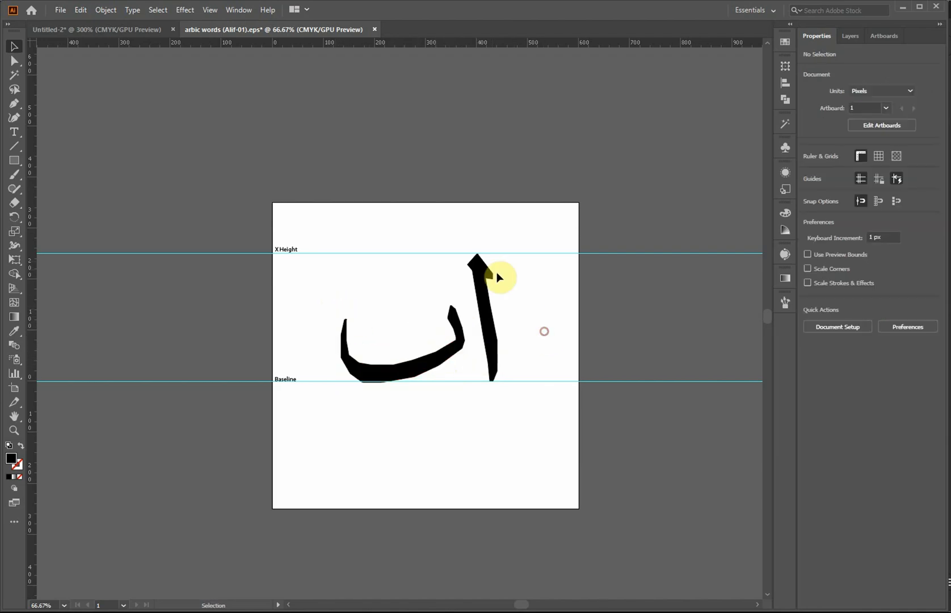
Nudge the alif horizontally toward the artboard's right edge, to an X position of about 467 px
click(493, 295)
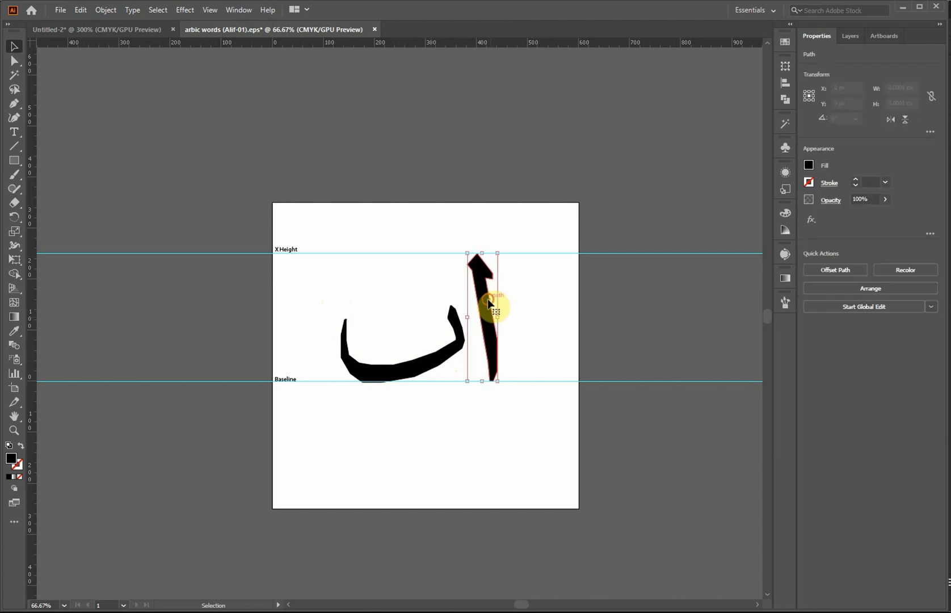
key(Right)
key(Right)
key(Right)
key(Right)
key(Right)
key(Right)
key(Right)
key(Right)
key(Right)
key(Right)
key(Right)
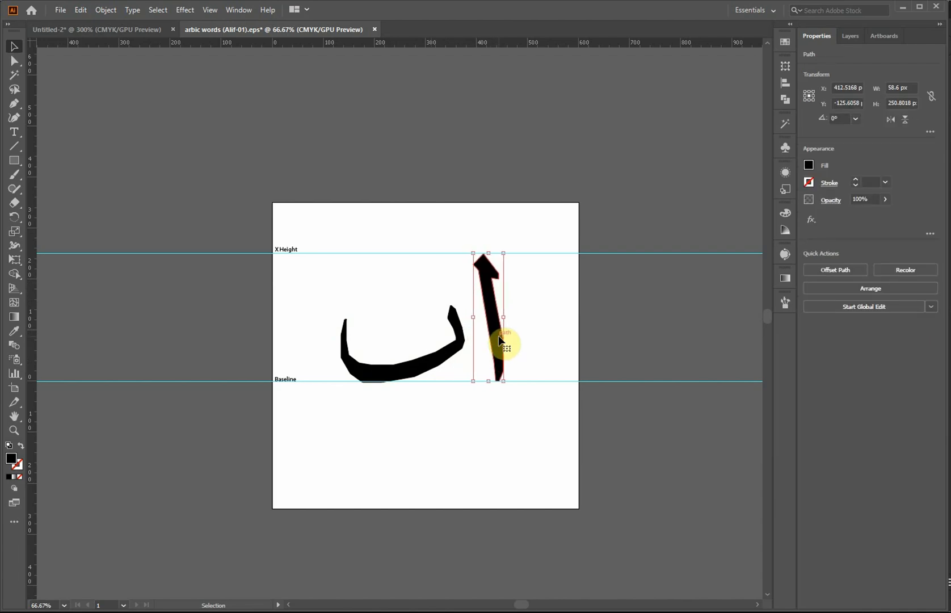
key(Right)
key(Right)
key(Right)
key(Right)
key(Right)
key(Right)
key(Right)
key(Right)
key(Right)
key(Right)
key(Right)
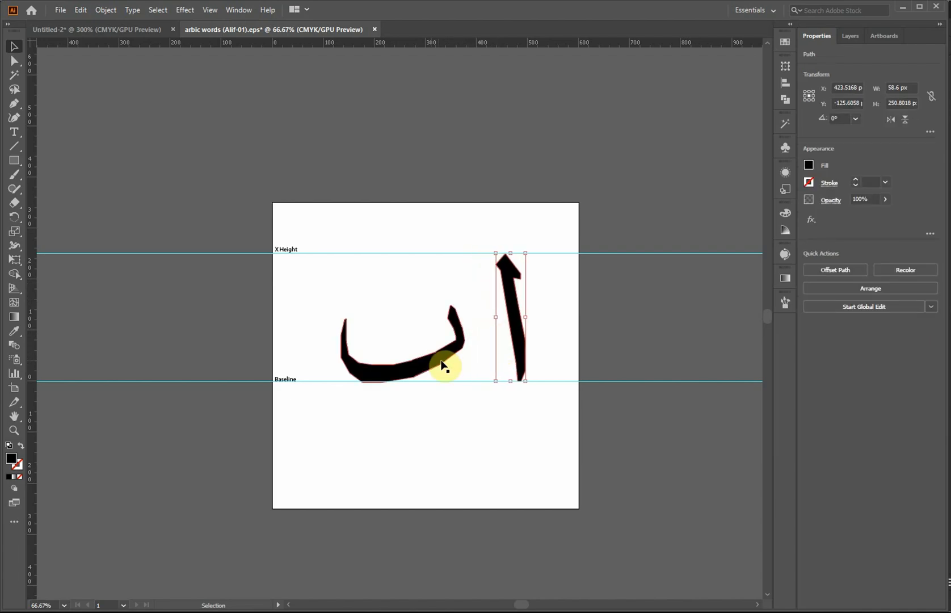
Nudge the ب horizontally toward the alif, to an X position of about 289 px, and deselect it
click(439, 369)
key(Right)
key(Right)
key(Right)
key(Right)
key(Right)
key(Right)
key(Right)
key(Right)
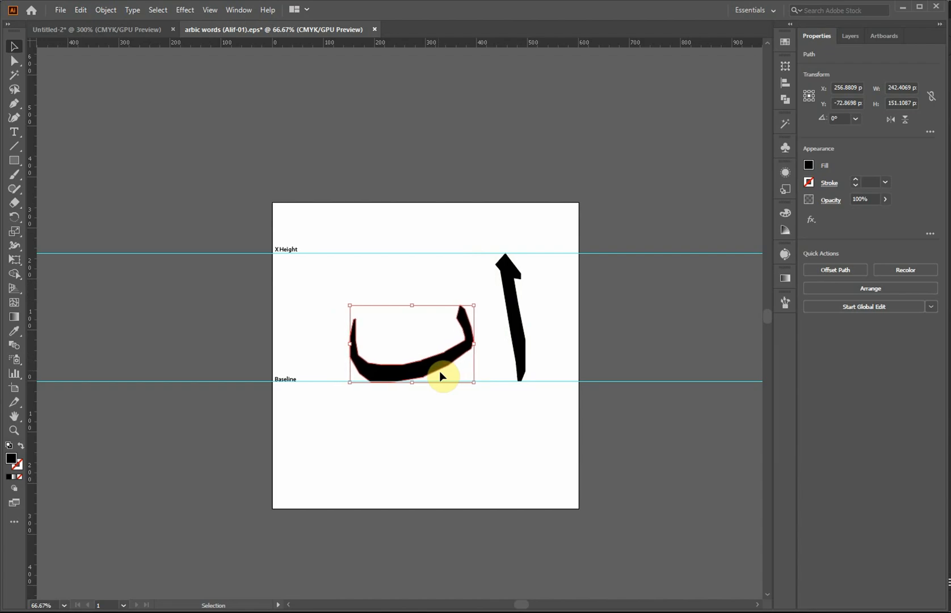
click(543, 321)
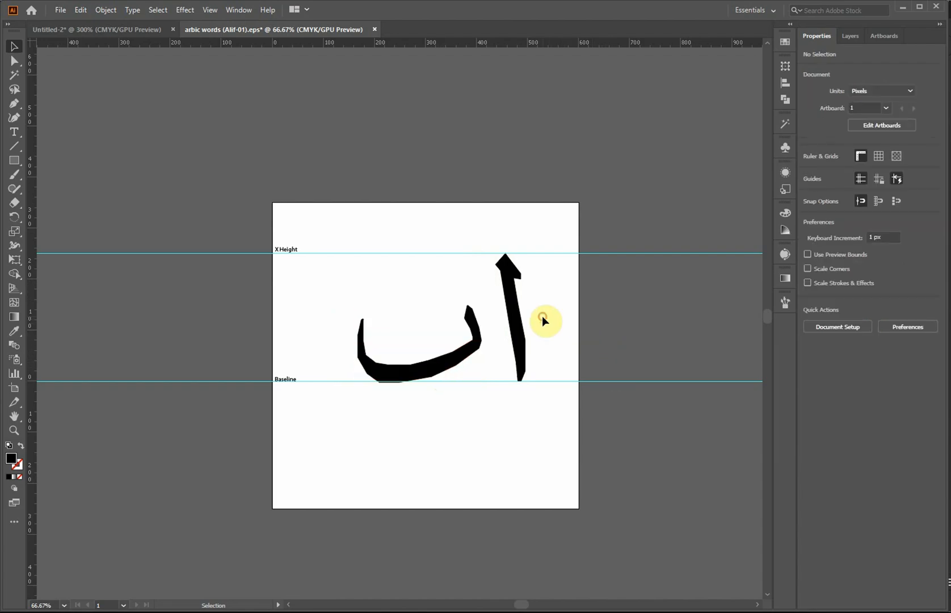
Examine the artboard count option in the new document settings and close them without creating a document
click(61, 10)
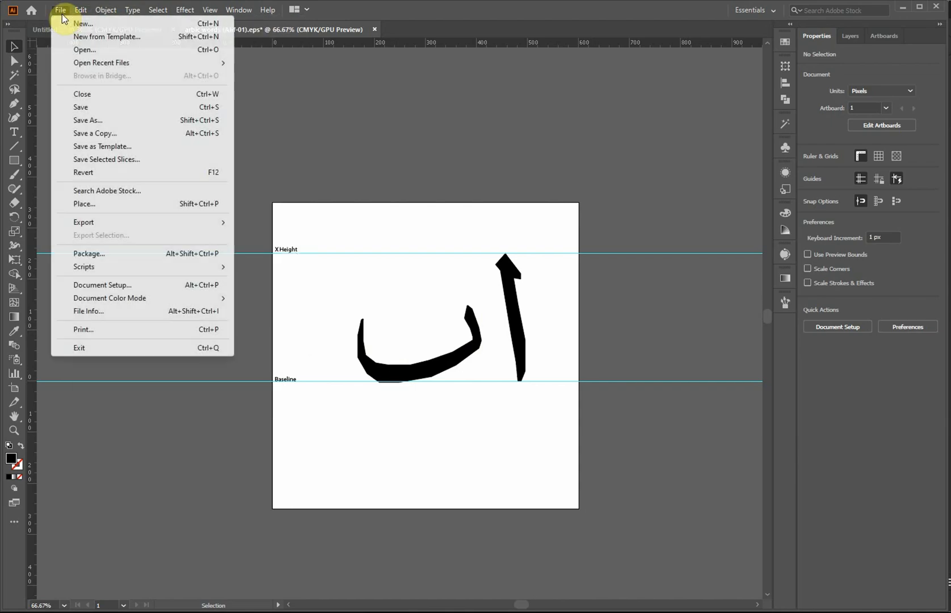
click(80, 26)
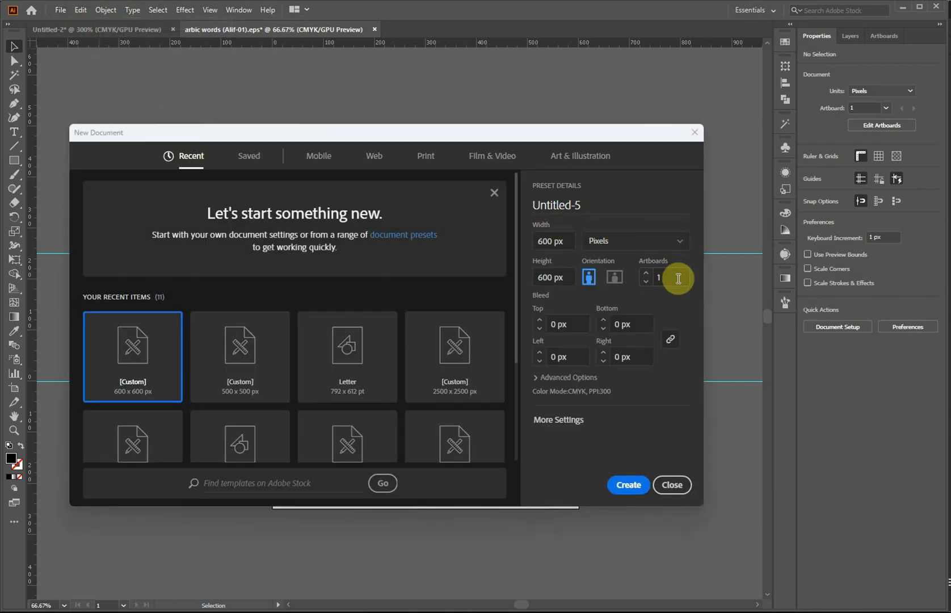
click(670, 278)
click(673, 487)
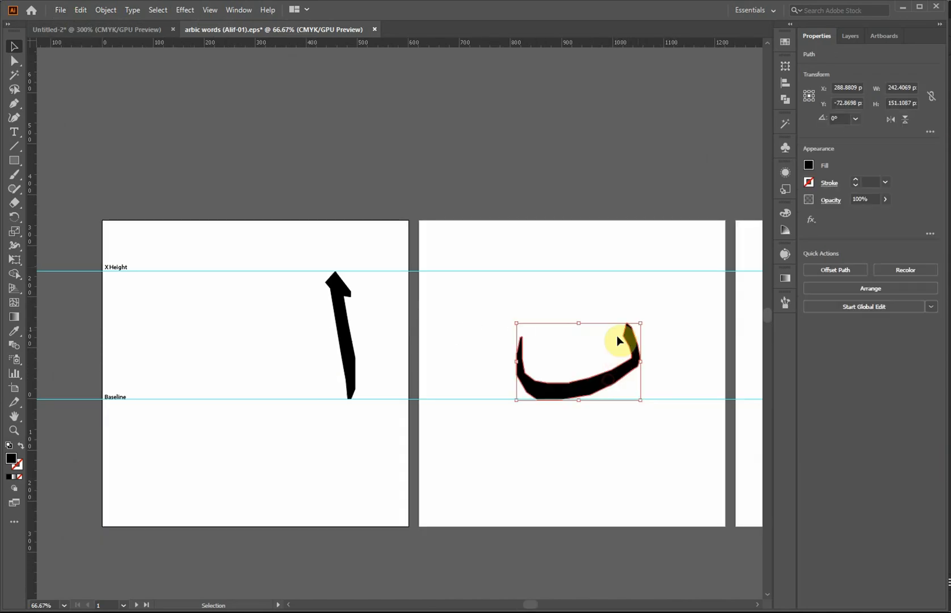
Undo the move of the ب to the second artboard and the creation of the extra artboards
drag(638, 261, 451, 259)
click(413, 384)
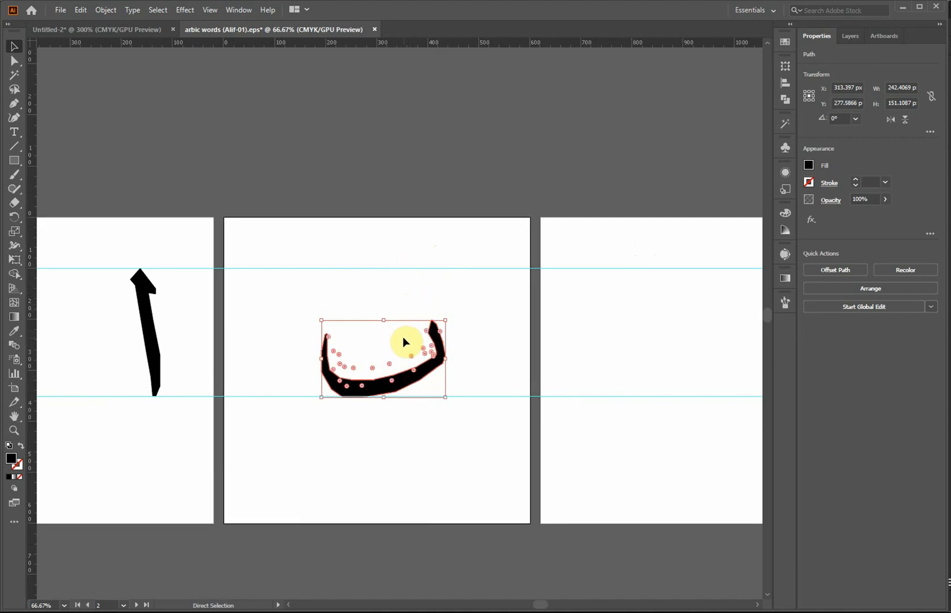
key(ctrl+z)
key(ctrl+z)
key(ctrl+z)
key(ctrl+z)
key(ctrl+z)
key(ctrl+z)
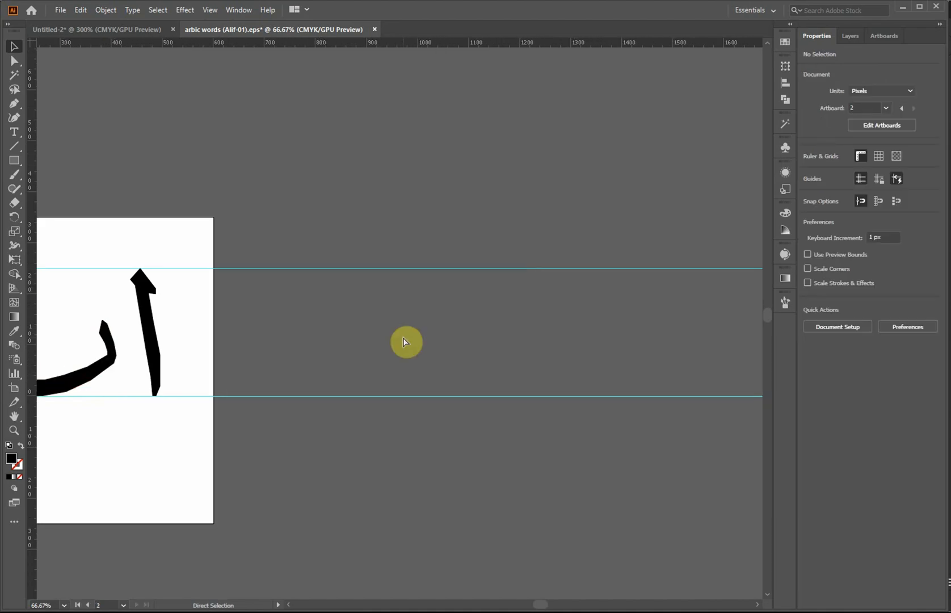
Enlarge the ب to about 280 × 175 px, keeping its lower edge on the Baseline guide
drag(119, 436, 511, 360)
click(466, 329)
key(ctrl+z)
click(559, 299)
Delete the alif from the artboard and select the remaining ب
click(544, 315)
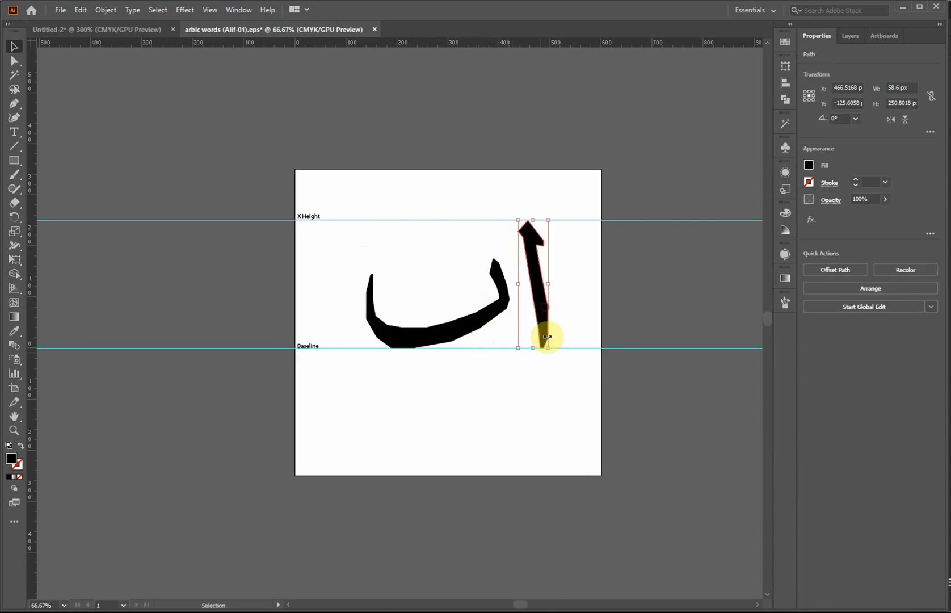
key(a)
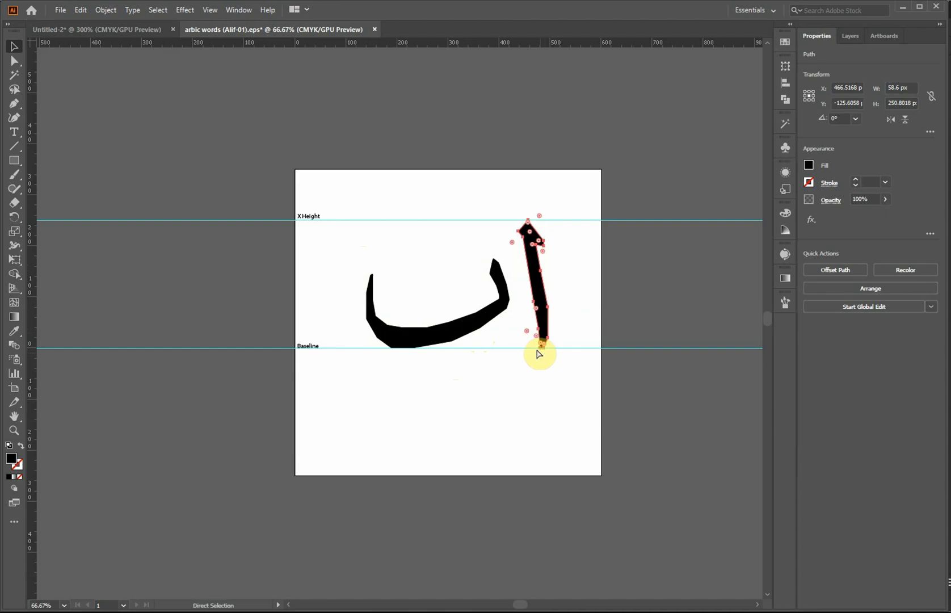
key(Delete)
key(v)
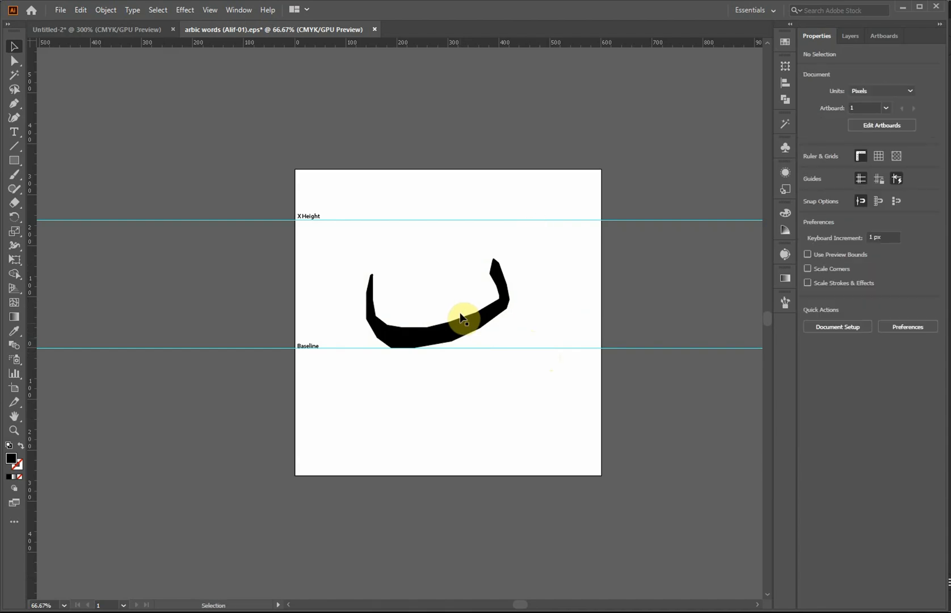
click(462, 325)
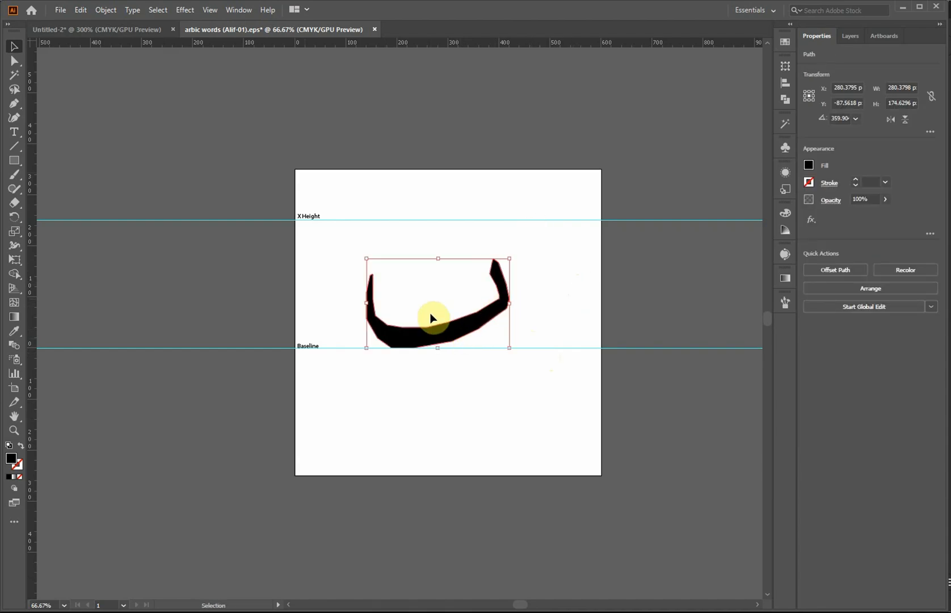
Save the ب artwork as a copy named "arbic words (Bay).eps" on the Desktop, keeping the default Illustrator 2020 EPS options
click(62, 11)
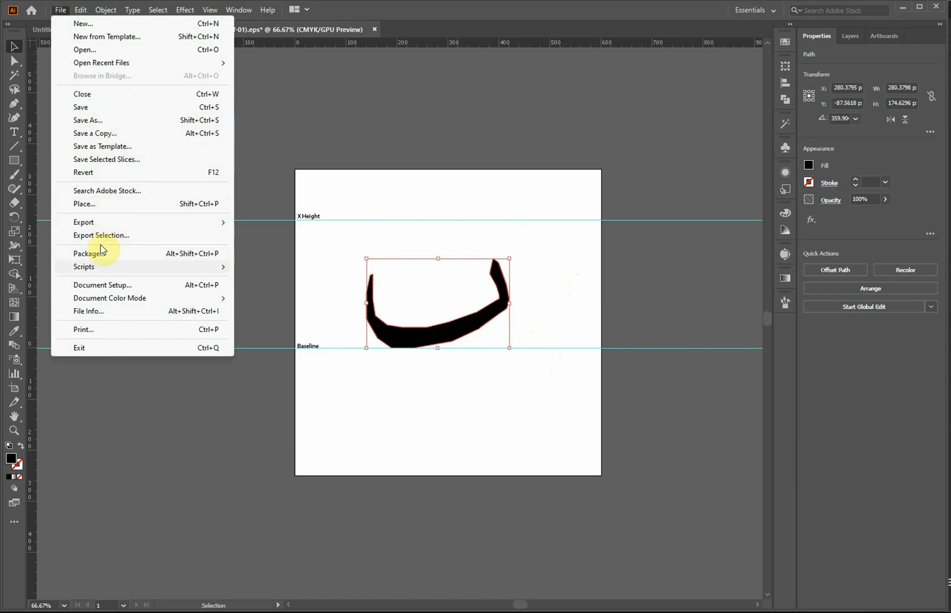
click(100, 119)
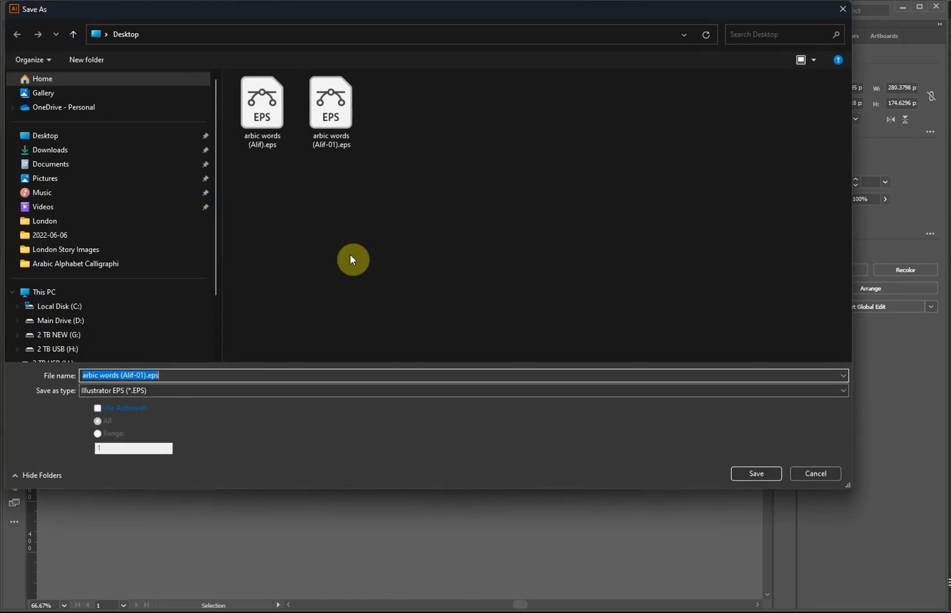
click(176, 378)
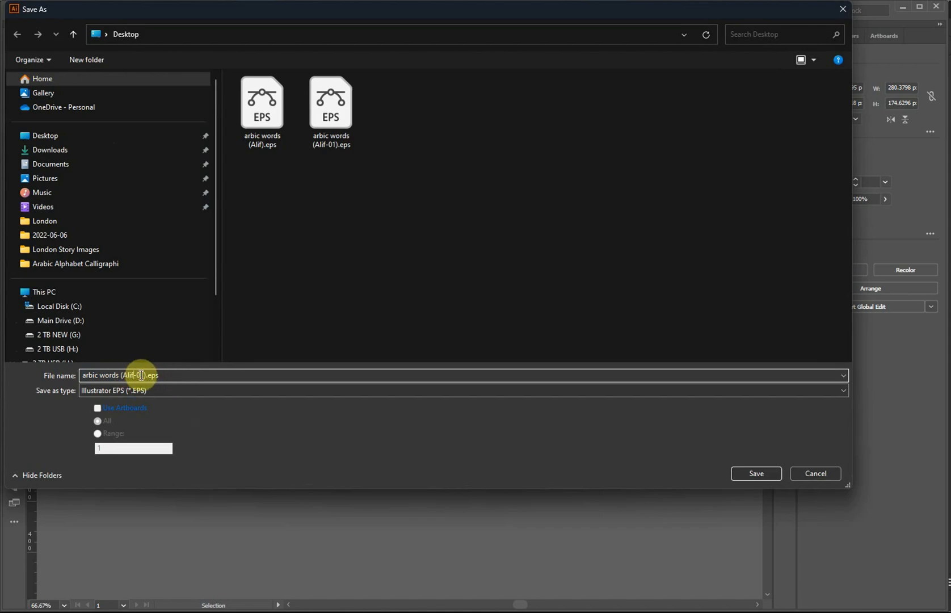
drag(126, 376, 121, 376)
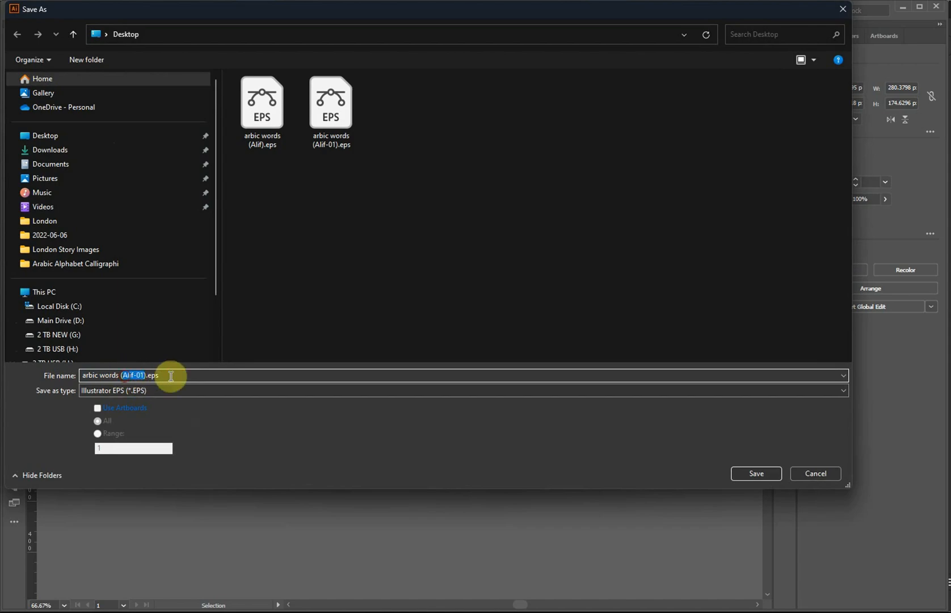
text(Bay)
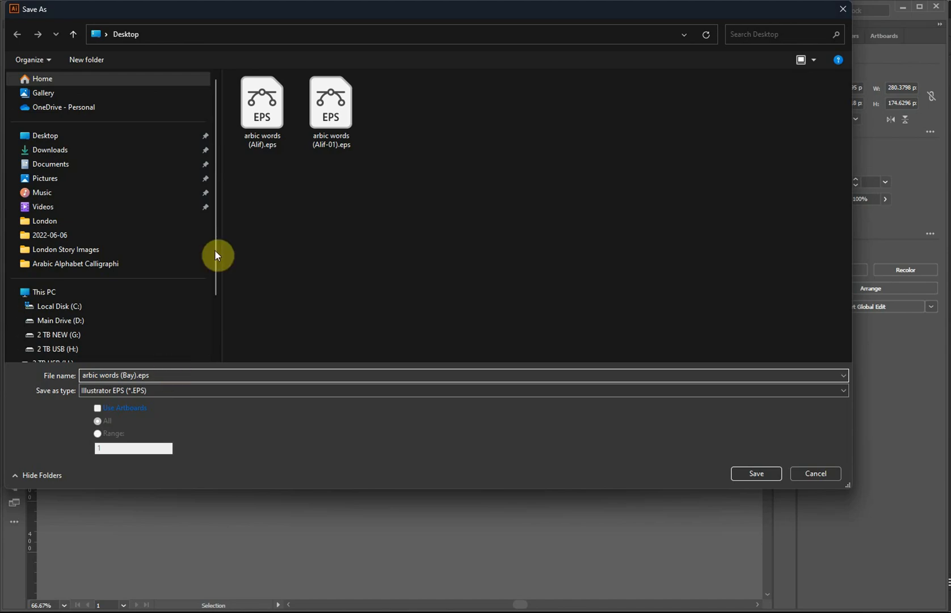
click(766, 473)
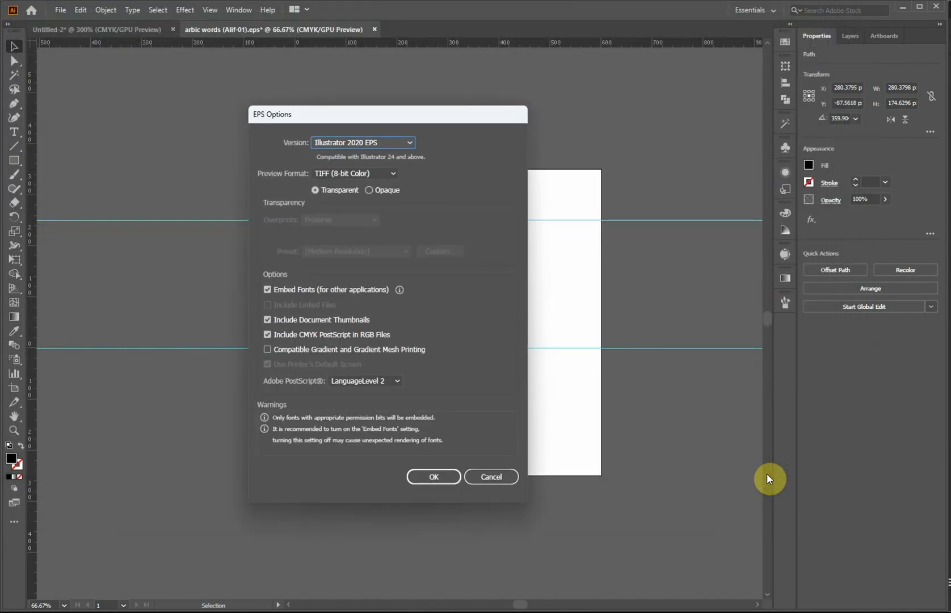
click(436, 476)
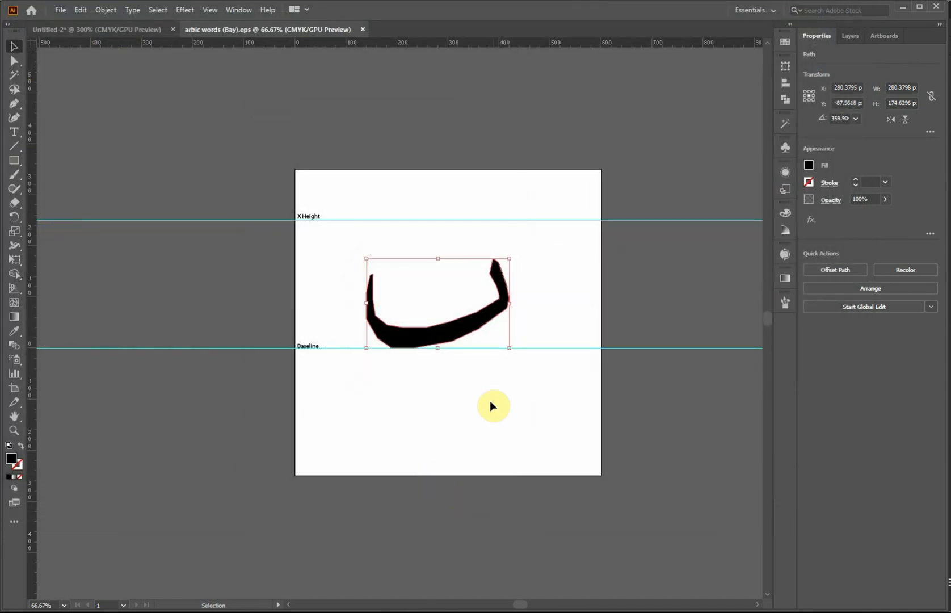
Switch to FontCreator, close the alef-arab glyph and open the dotlessbeh-arab glyph for editing
mouse_move(278, 609)
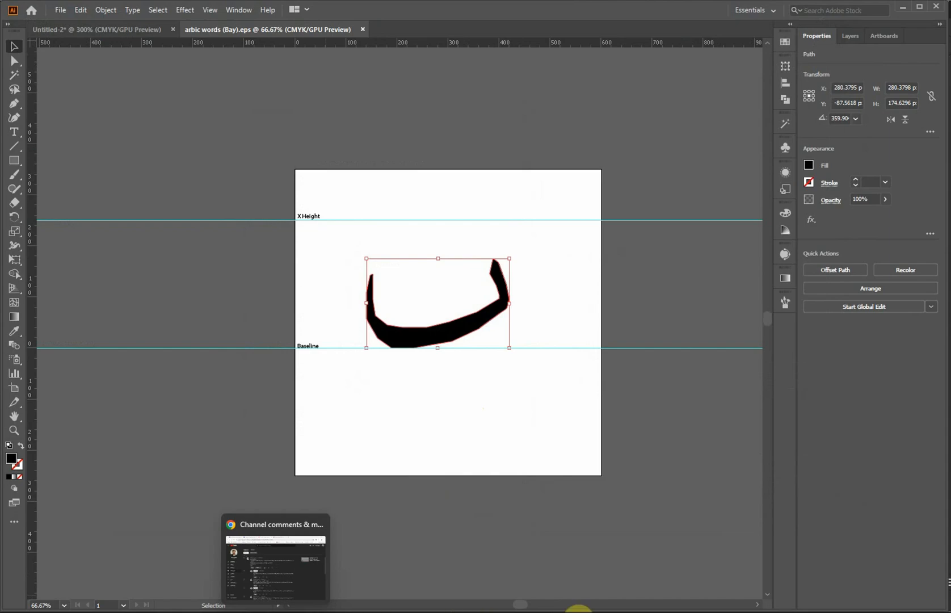
mouse_move(614, 610)
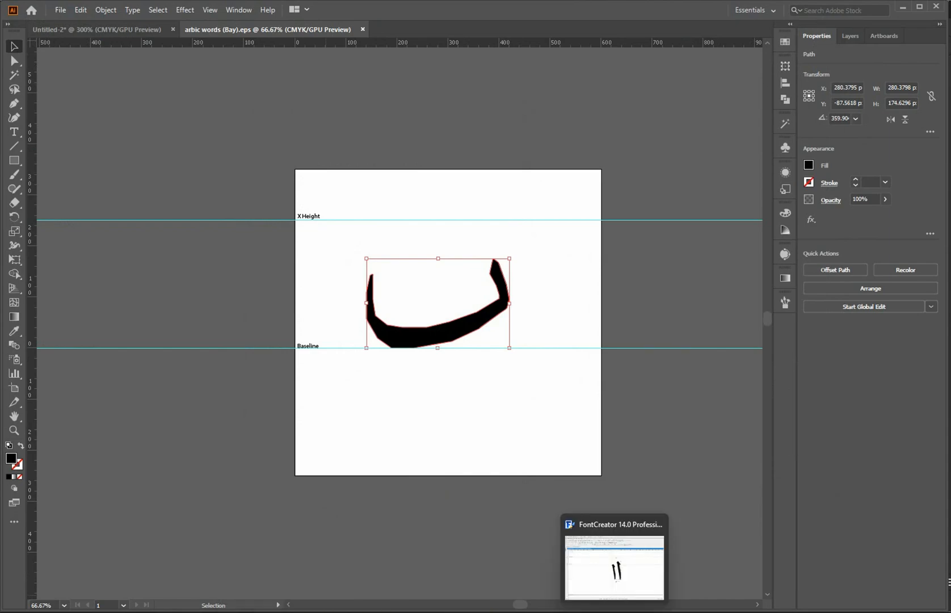
click(614, 567)
click(588, 331)
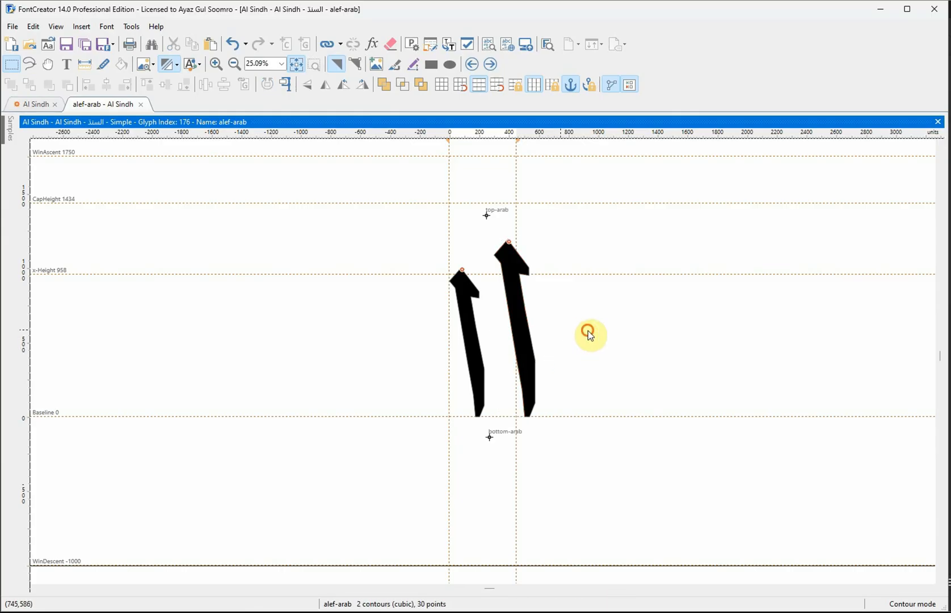
click(141, 104)
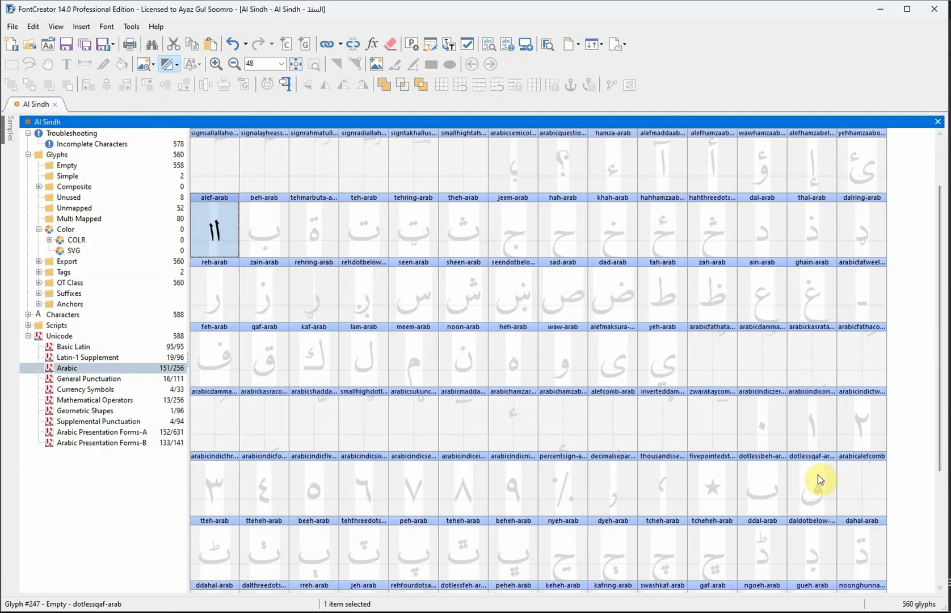
click(765, 505)
double_click(758, 503)
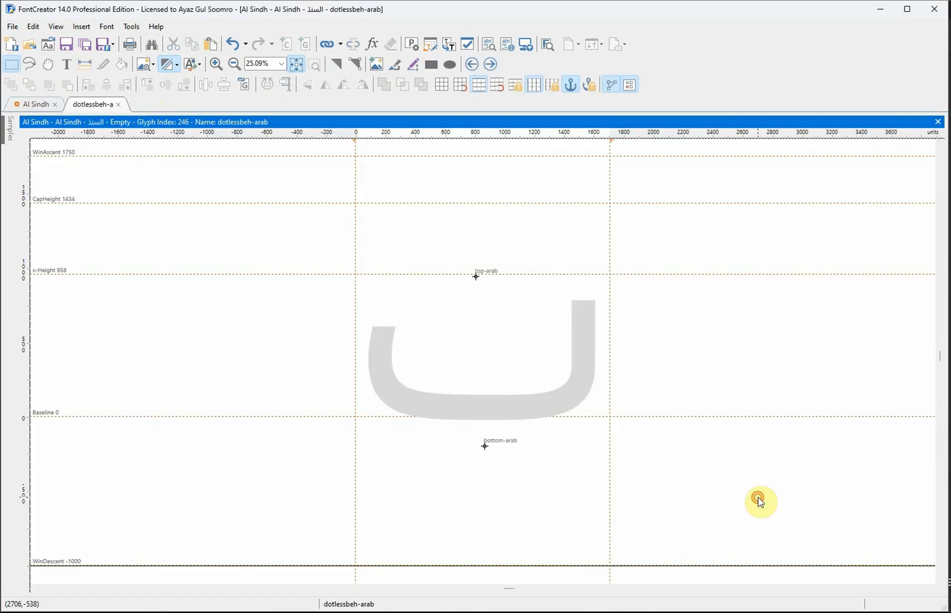
Import "arbic words (Bay).eps" from the Desktop into the dotlessbeh-arab glyph
right_click(418, 240)
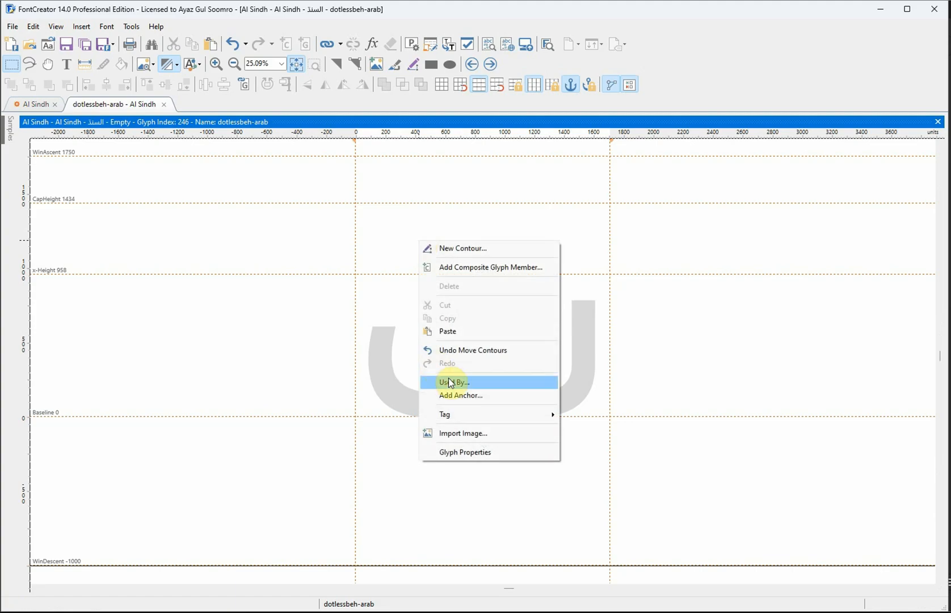
click(463, 435)
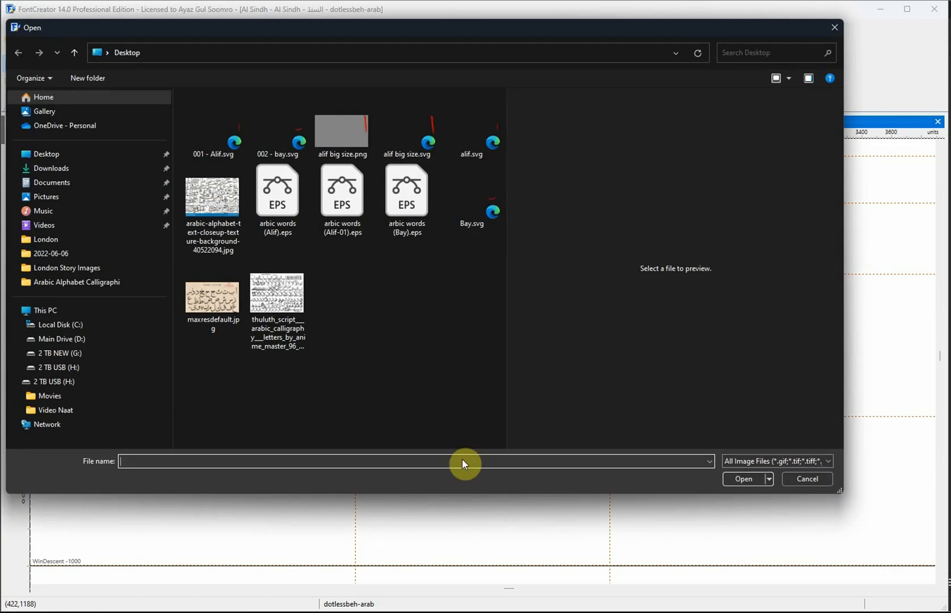
click(406, 216)
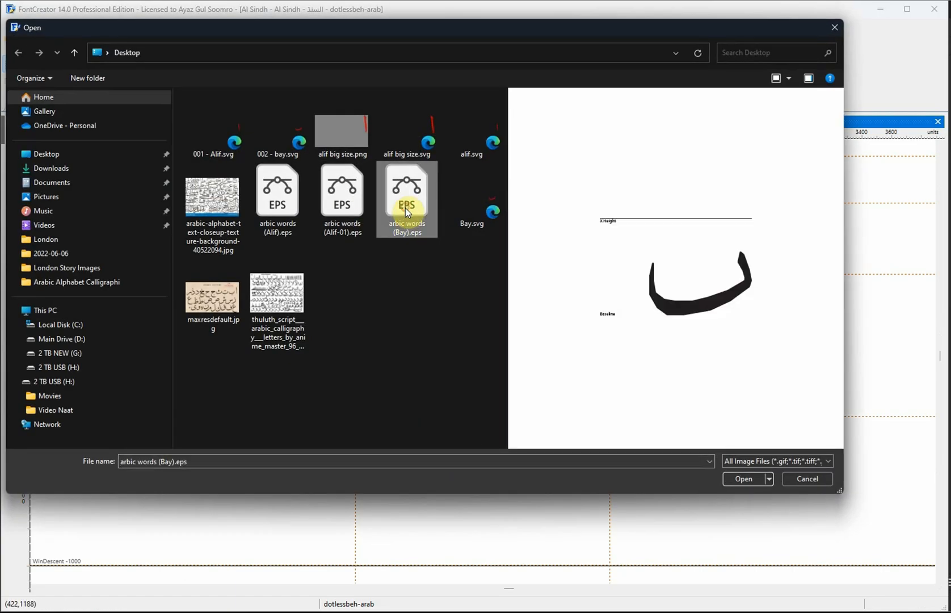
click(747, 480)
click(744, 374)
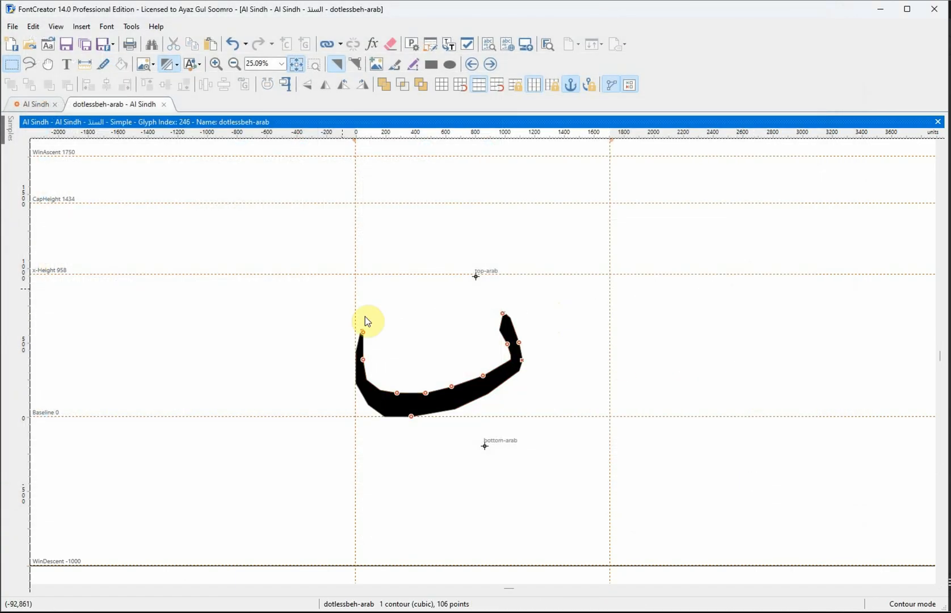
Open the alef-arab glyph from the font overview and delete its smaller alef contour
click(38, 107)
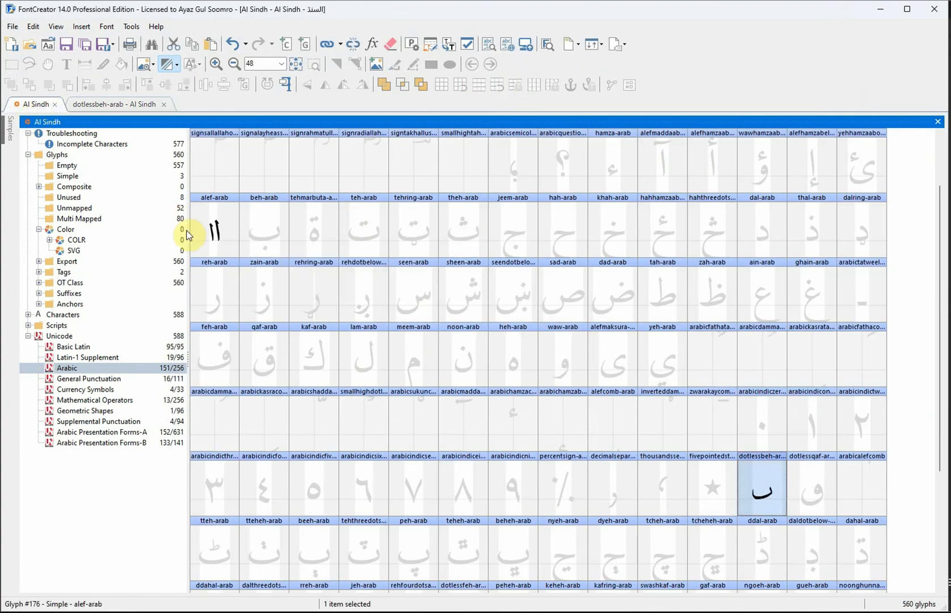
double_click(218, 236)
click(467, 360)
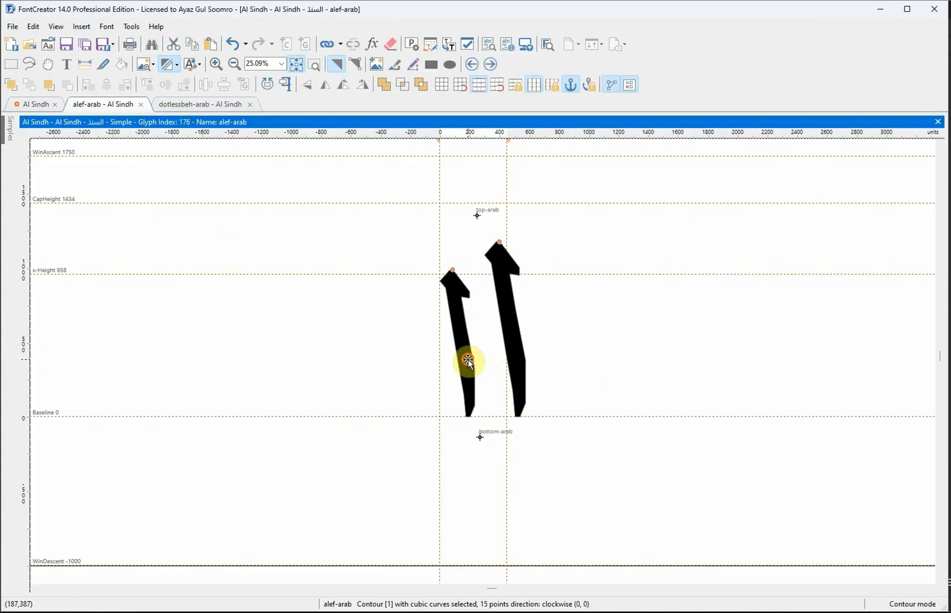
key(Delete)
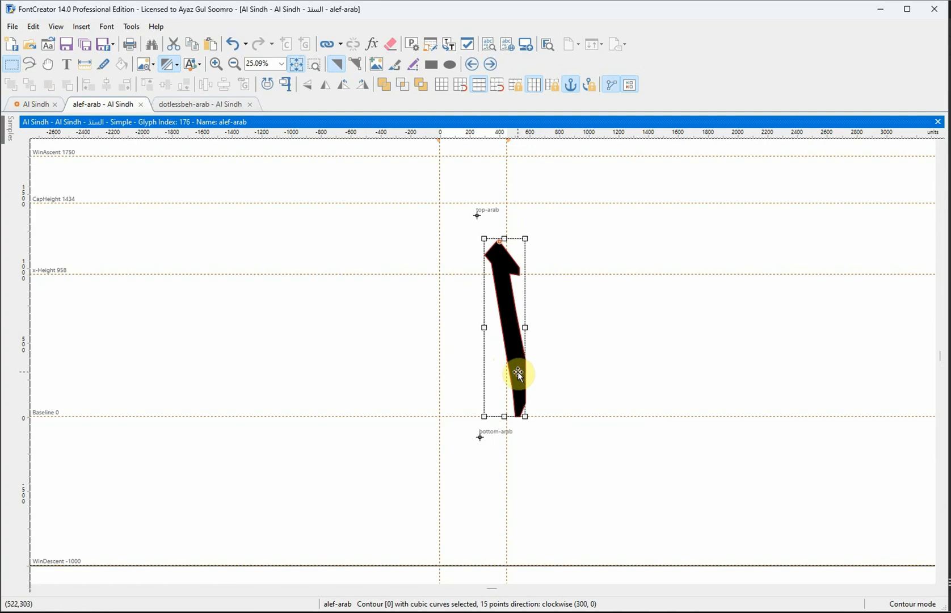
Nudge the remaining alef contour left until it sits between the glyph's vertical bearing guides, and return to the font overview
key(Left)
key(Left)
key(Left)
key(Left)
key(Left)
key(Left)
key(Left)
key(Left)
key(Left)
key(Left)
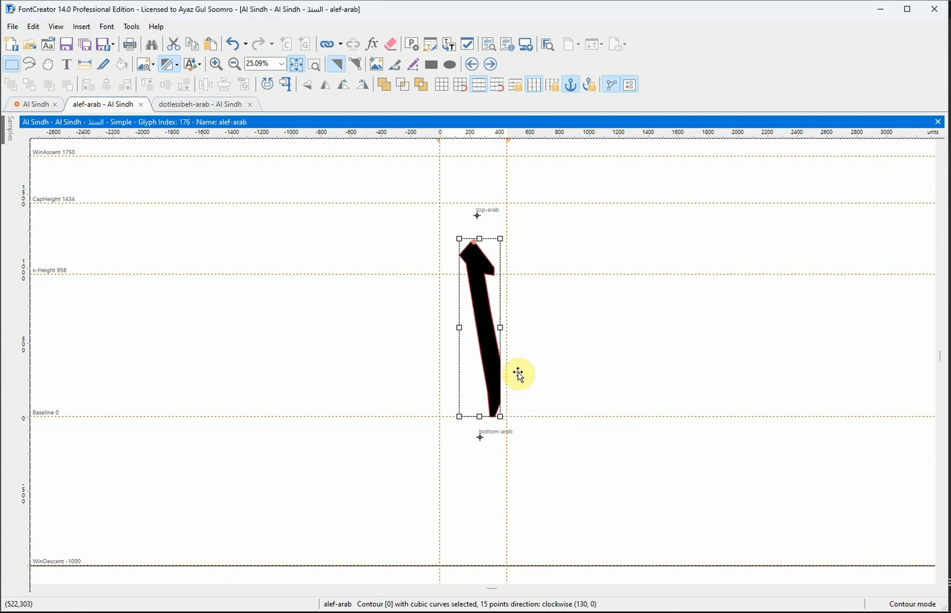
key(Left)
key(Left)
key(Left)
key(Left)
key(Left)
click(514, 370)
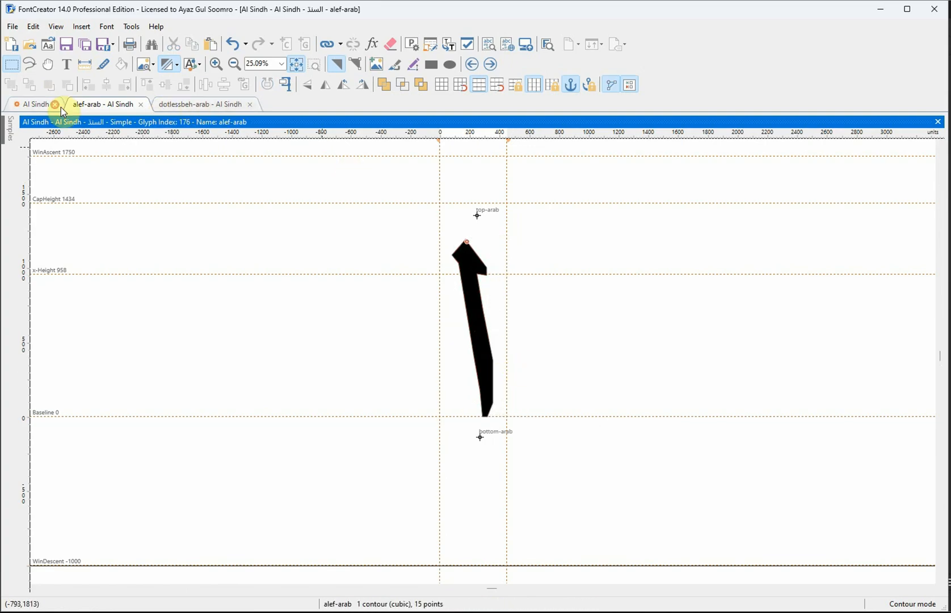
click(36, 104)
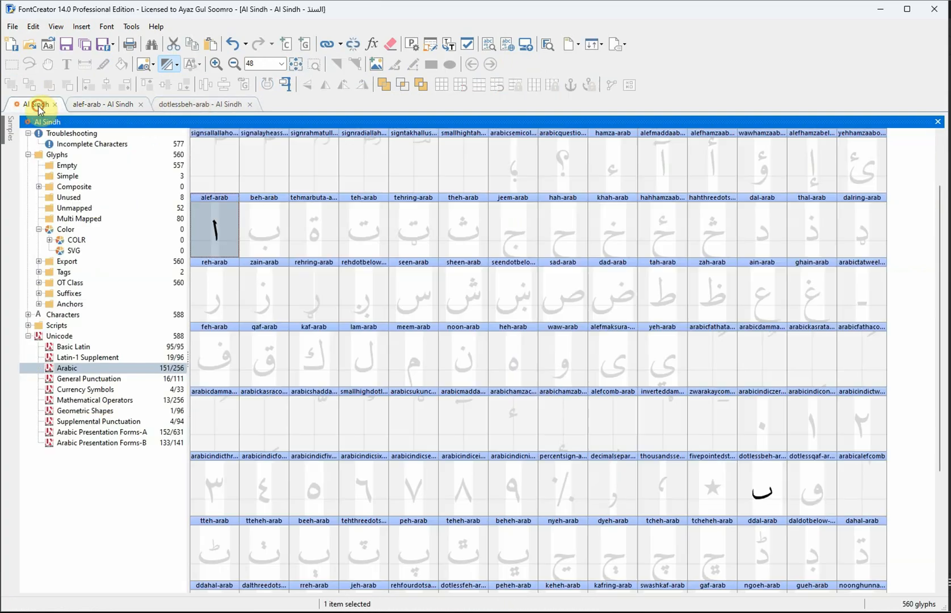
click(763, 493)
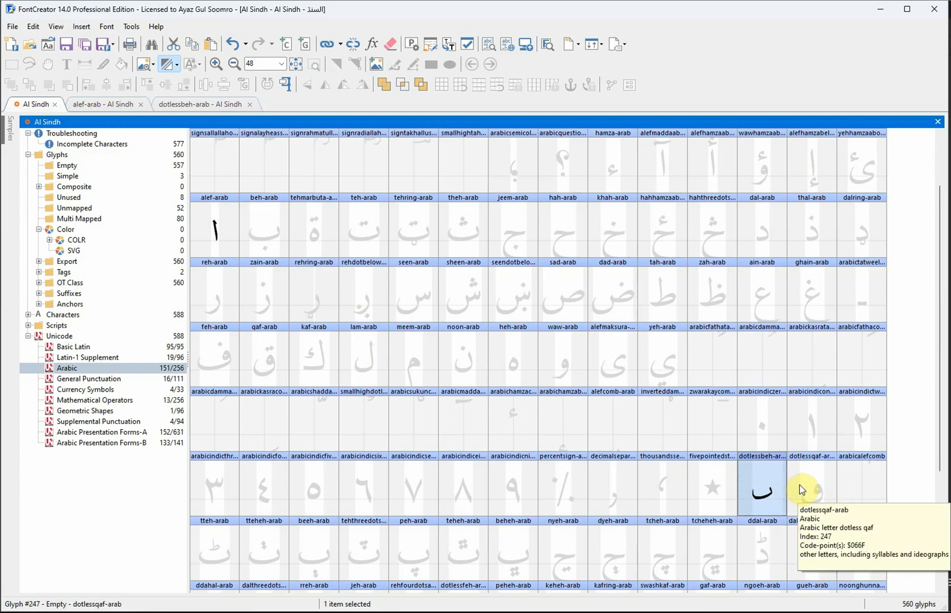
Switch to Illustrator, unlock the alphabet layer in Untitled-2 and delete its Arabic Letters chart image
key(alt+Tab)
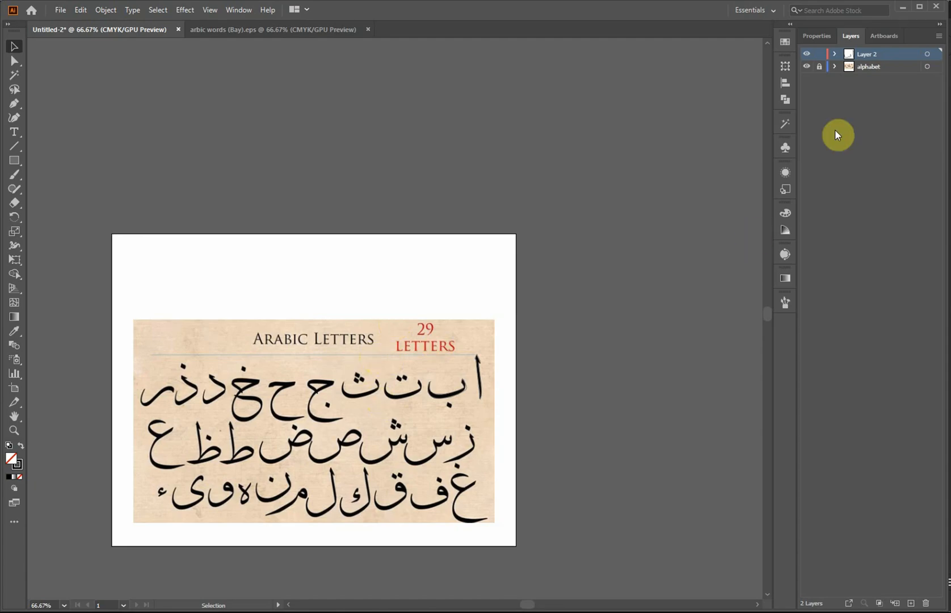
click(819, 67)
click(869, 67)
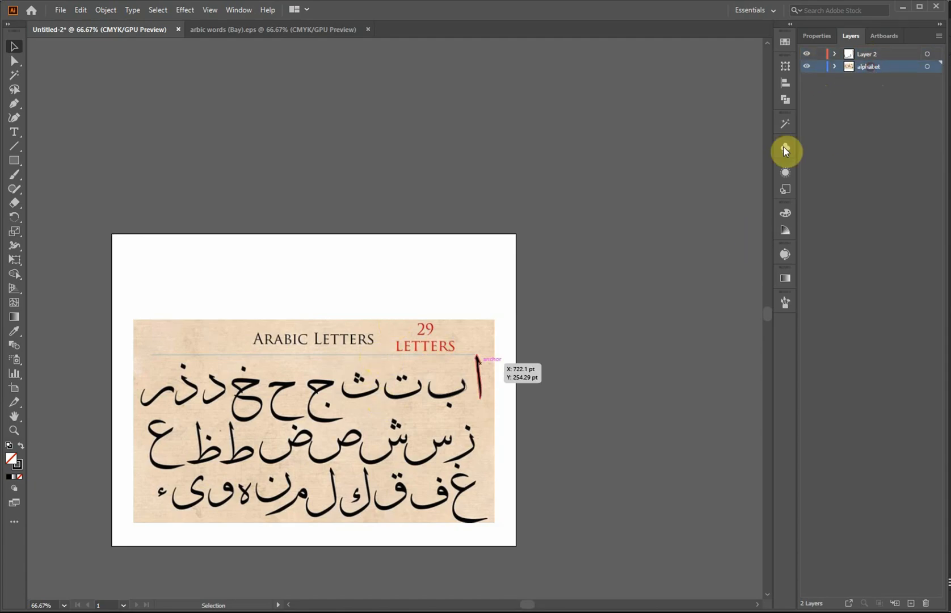
click(455, 385)
key(Delete)
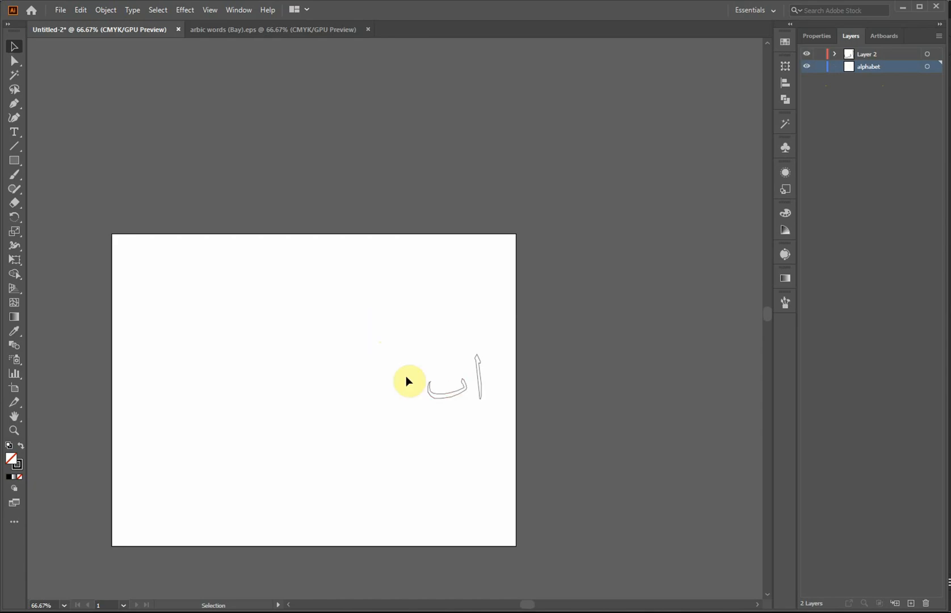
drag(476, 377, 407, 300)
click(381, 367)
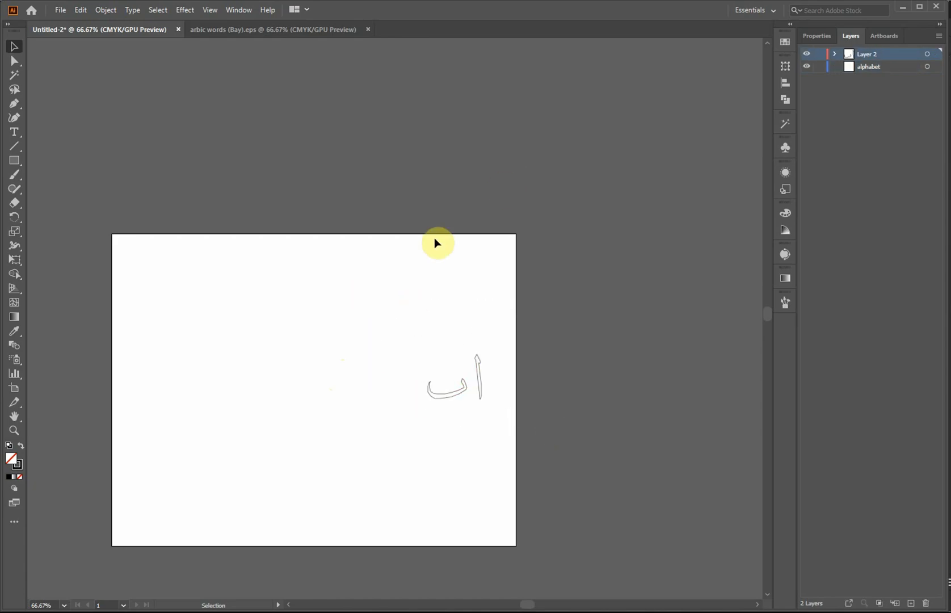
right_click(298, 298)
click(273, 296)
Place arabic-alphabet-text-closeup-texture-background-40522094.jpg as a linked image near the artboard's upper-left corner
click(60, 10)
click(92, 204)
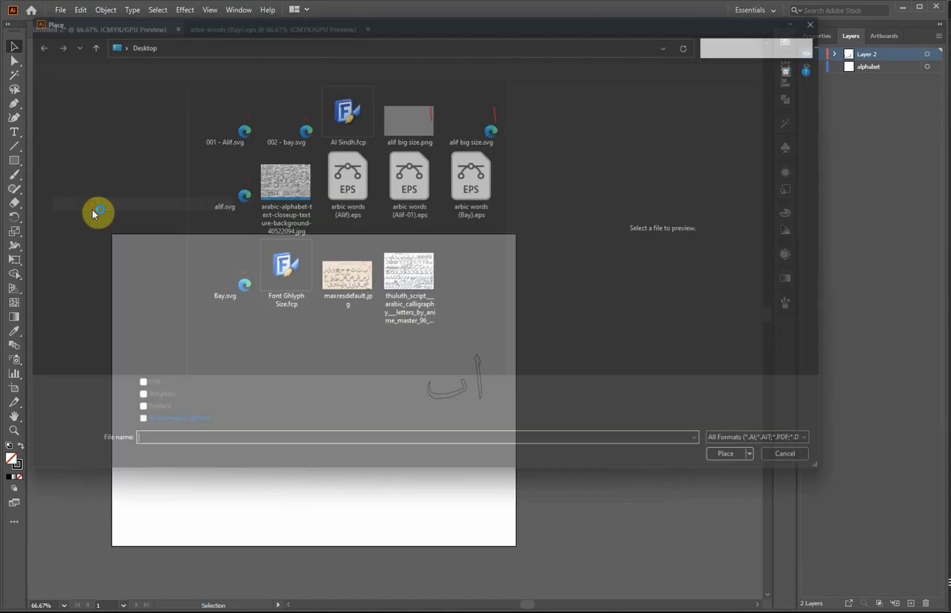
click(280, 183)
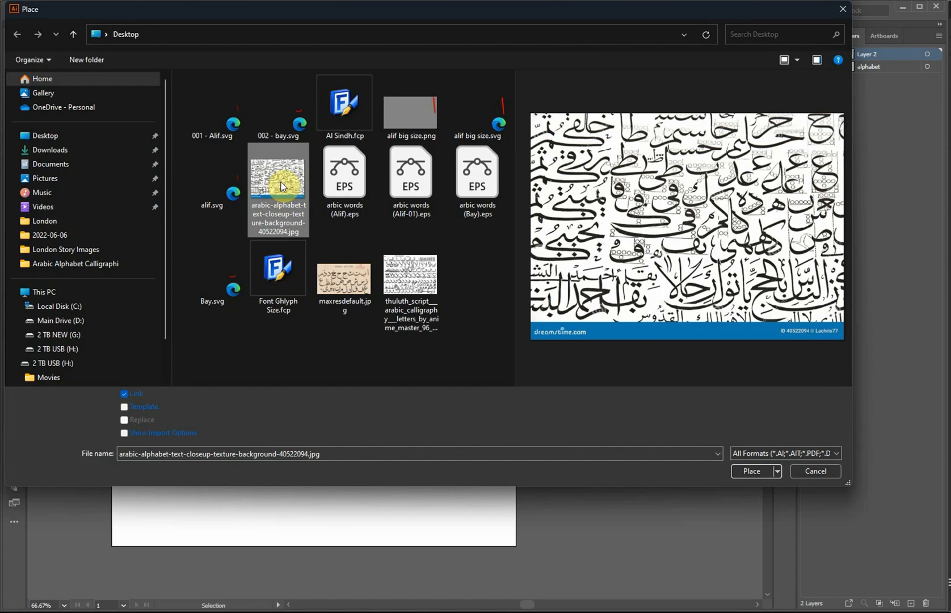
click(752, 471)
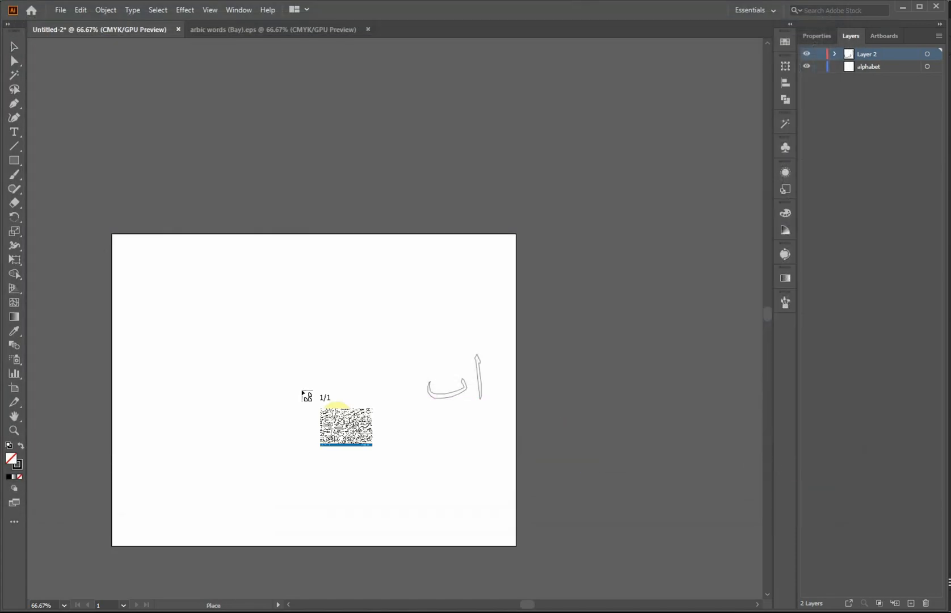
click(122, 253)
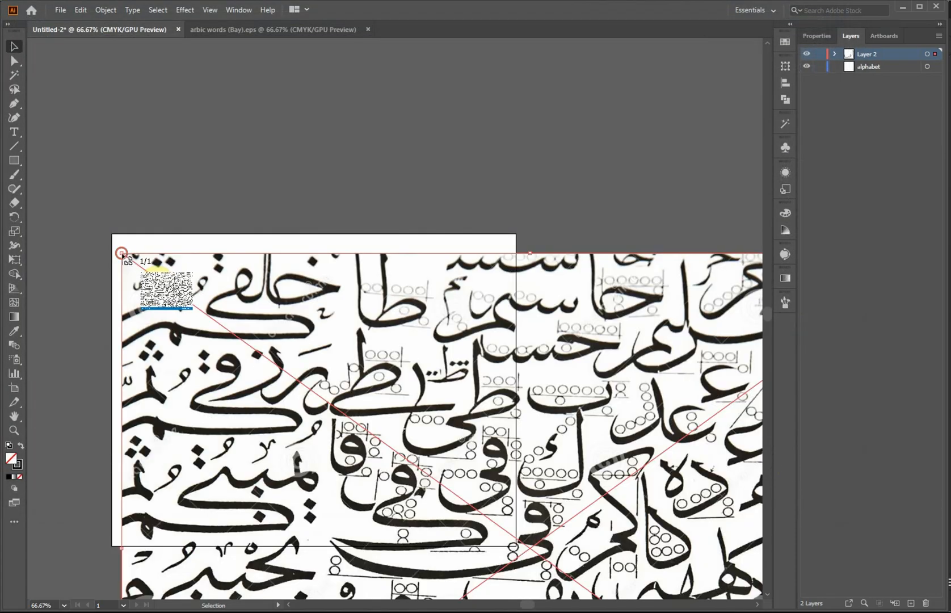
Move the placed calligraphy image up and left across the artboard, and undo the last move
drag(558, 331, 299, 201)
drag(548, 359, 565, 314)
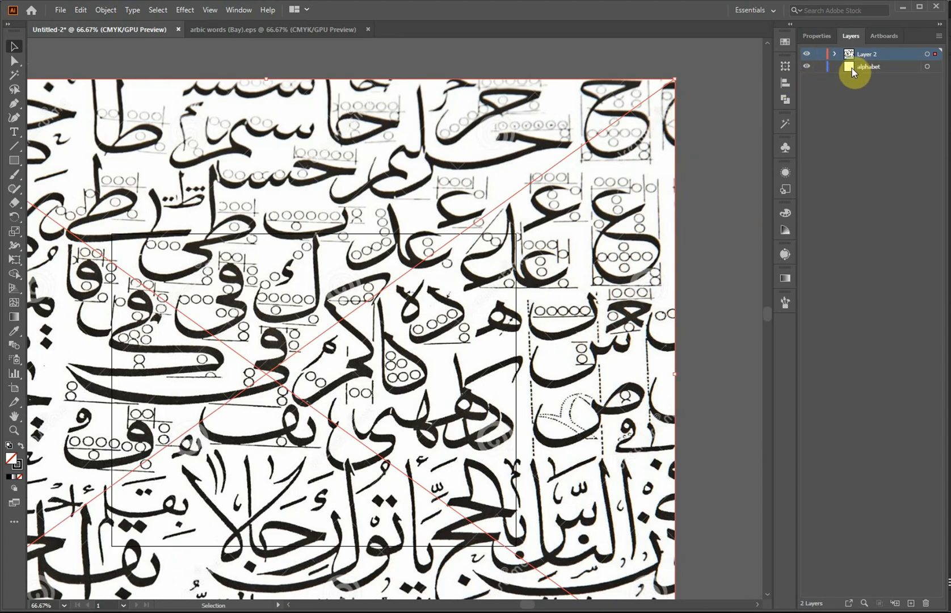
key(ctrl+z)
Transfer the placed calligraphy image from Layer 2 to the alphabet layer
click(869, 67)
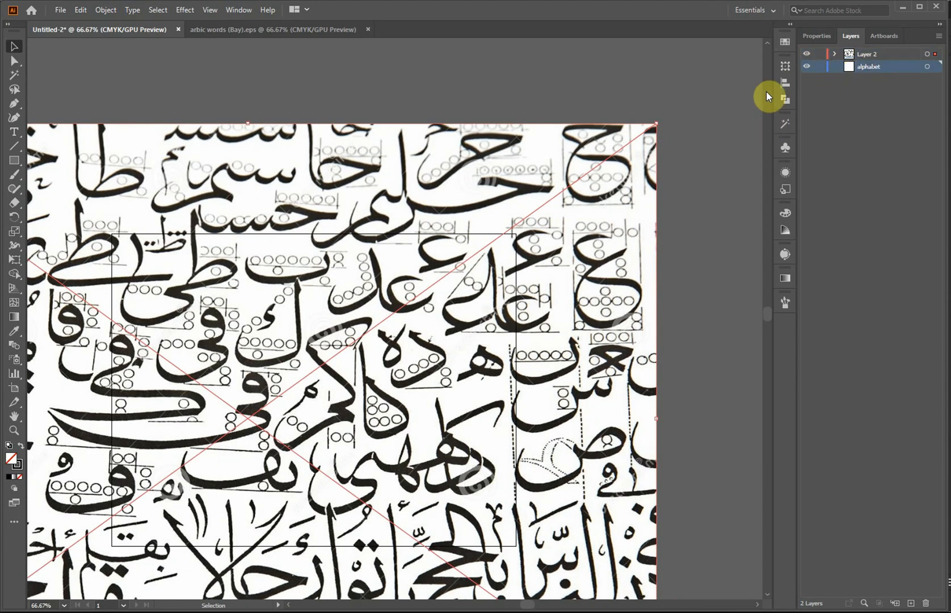
key(a)
key(Delete)
key(v)
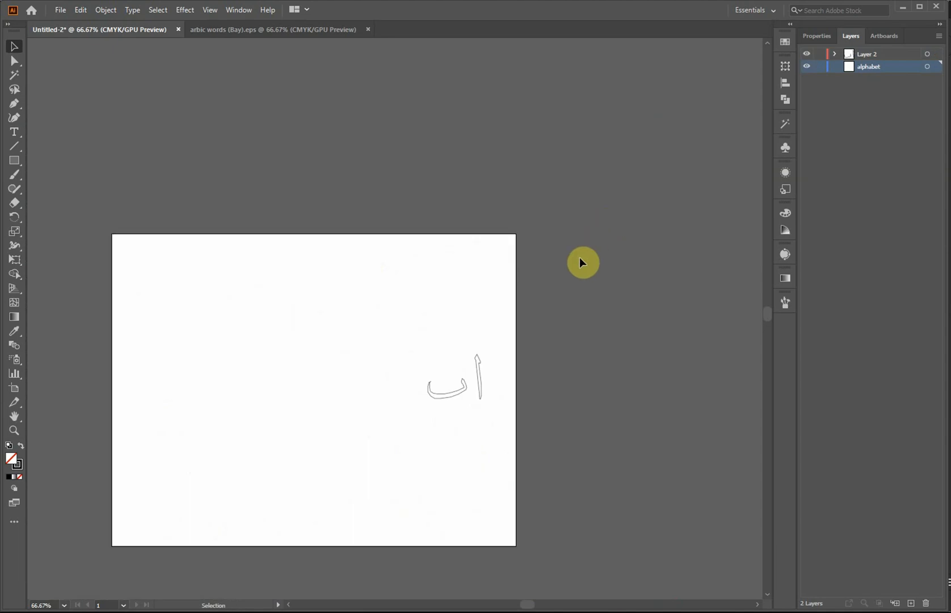
click(819, 66)
key(ctrl+z)
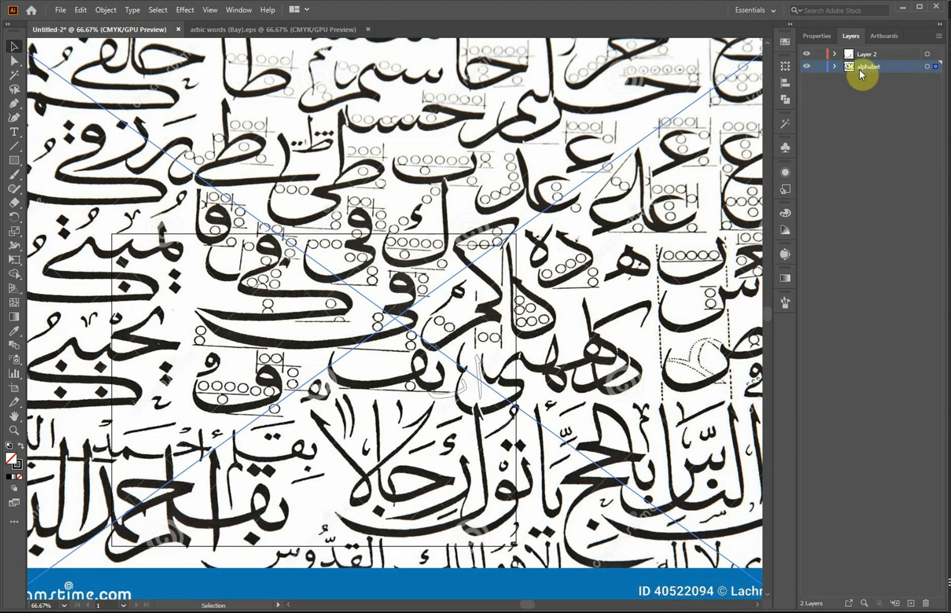
Lock the alphabet layer, delete the old Layer 2 with its letter outline, and add a new empty layer above
click(817, 66)
drag(556, 296, 378, 339)
key(space)
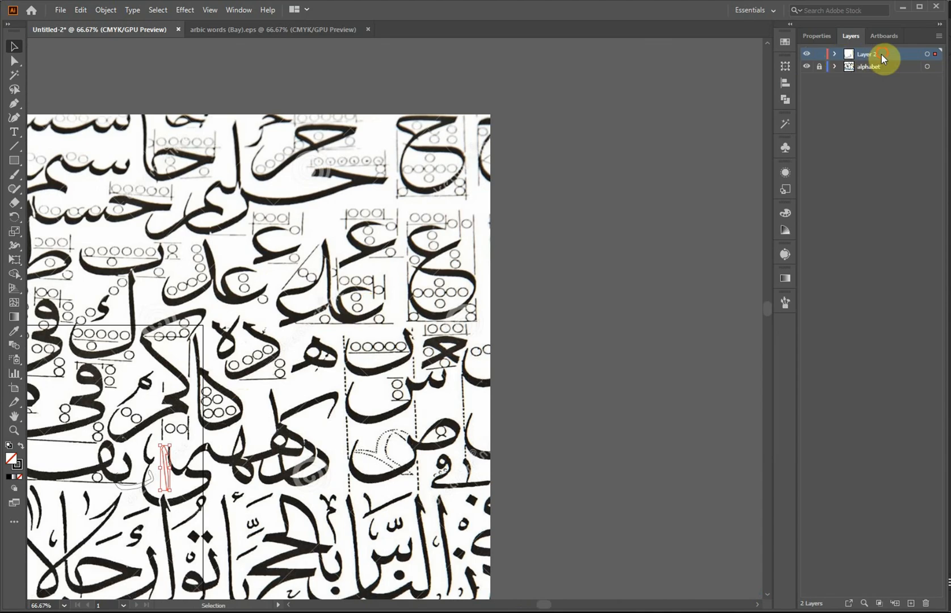
drag(885, 57, 929, 608)
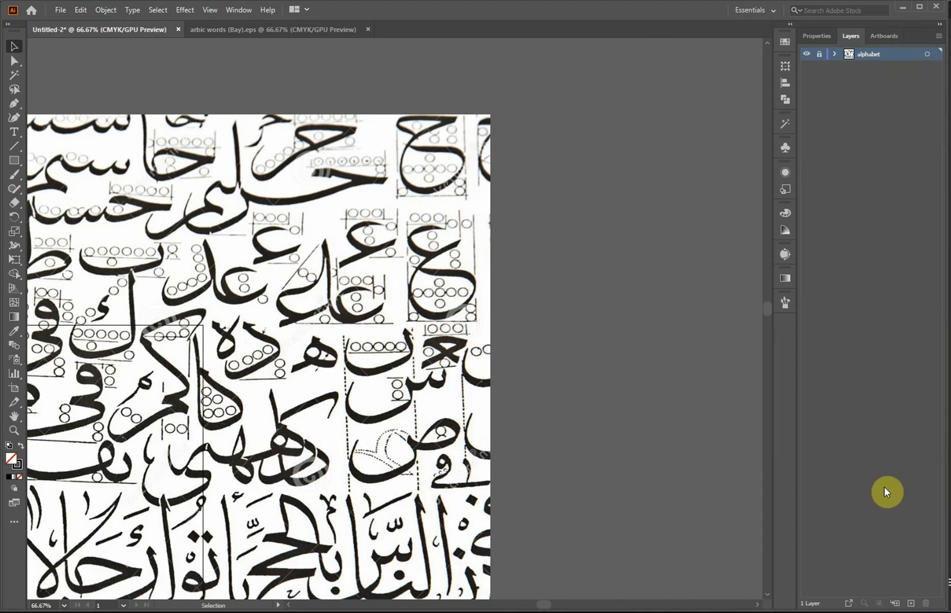
click(911, 603)
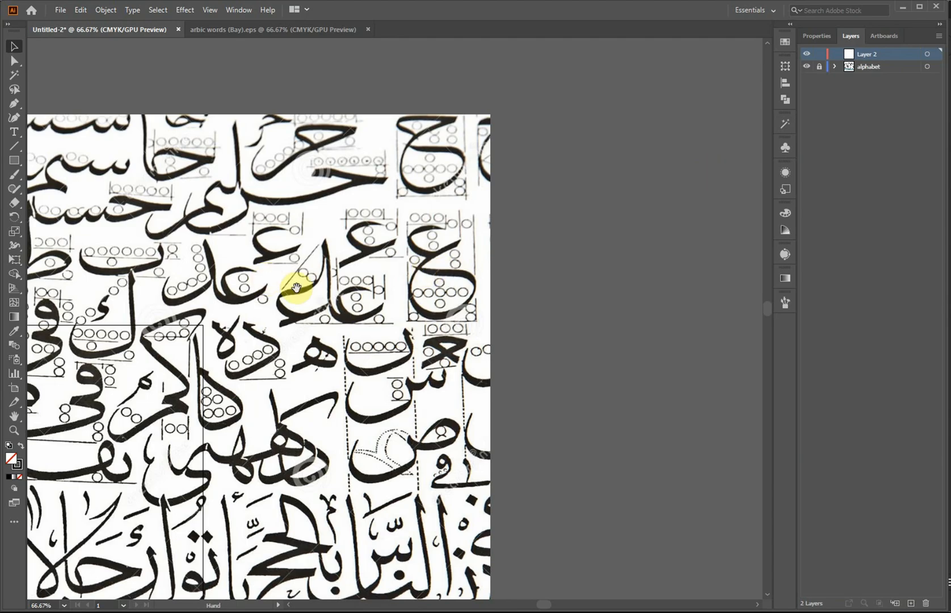
With the Pen tool, trace the outer curve of the joined ain's hook from its tip down to the notch beside the tall stem
scroll(306, 295, up, 2)
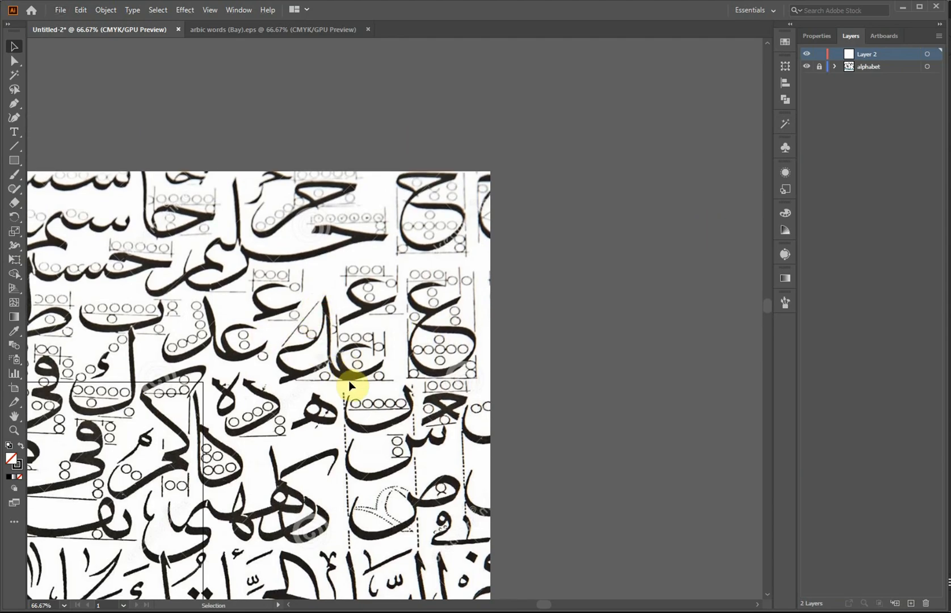
scroll(348, 380, up, 2)
scroll(328, 337, down, 2)
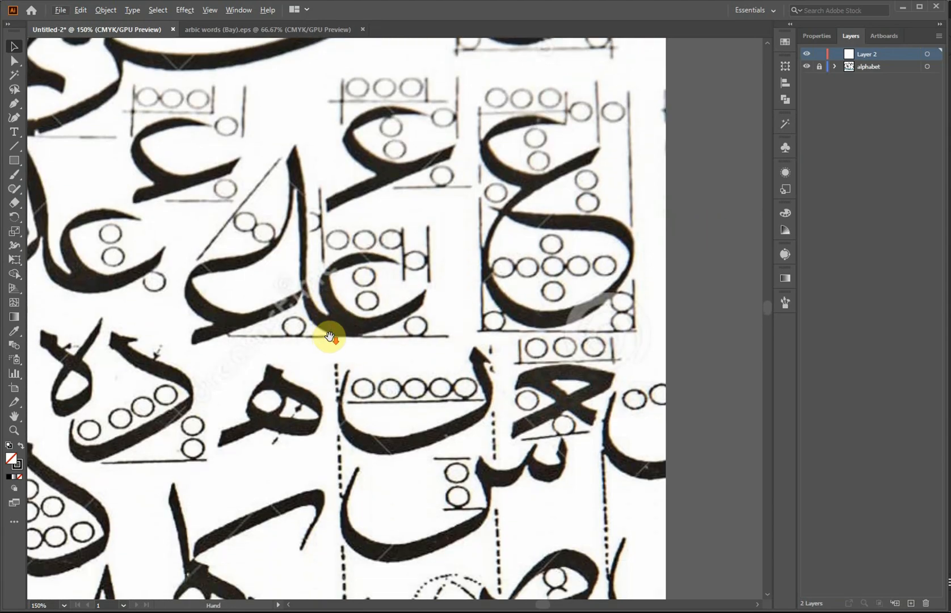
drag(191, 298, 524, 164)
drag(435, 145, 473, 299)
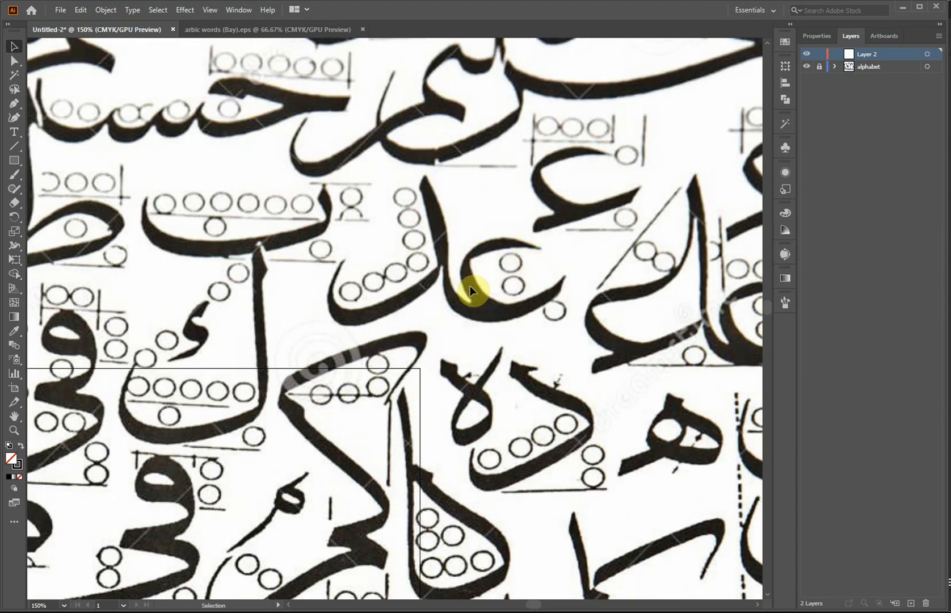
scroll(478, 294, up, 2)
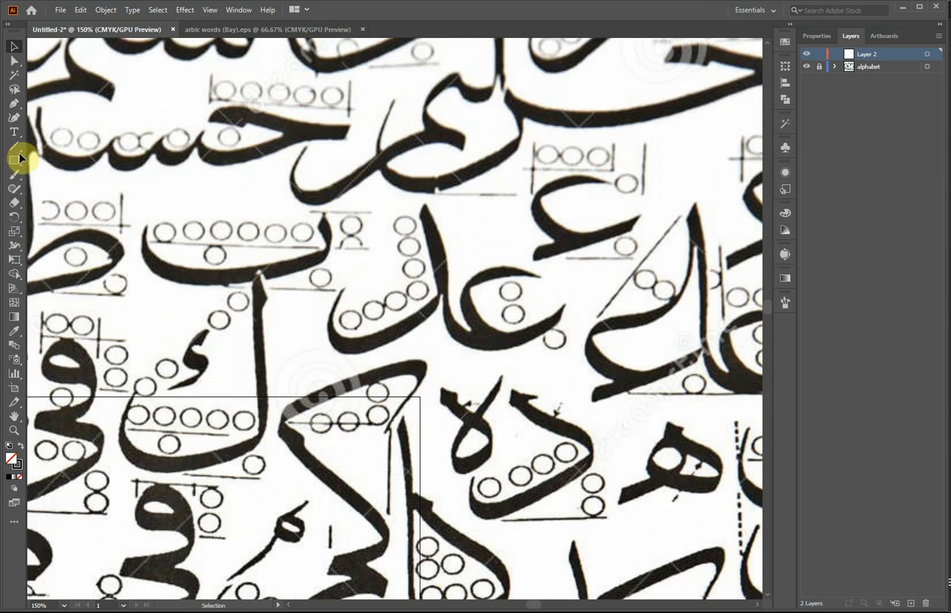
scroll(483, 323, left, 2)
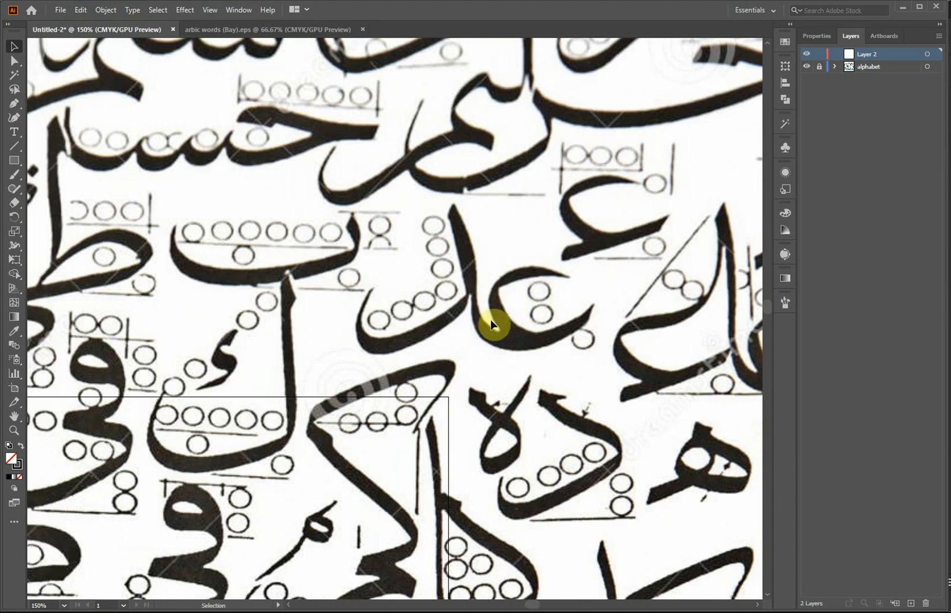
scroll(499, 320, up, 1)
scroll(465, 295, up, 1)
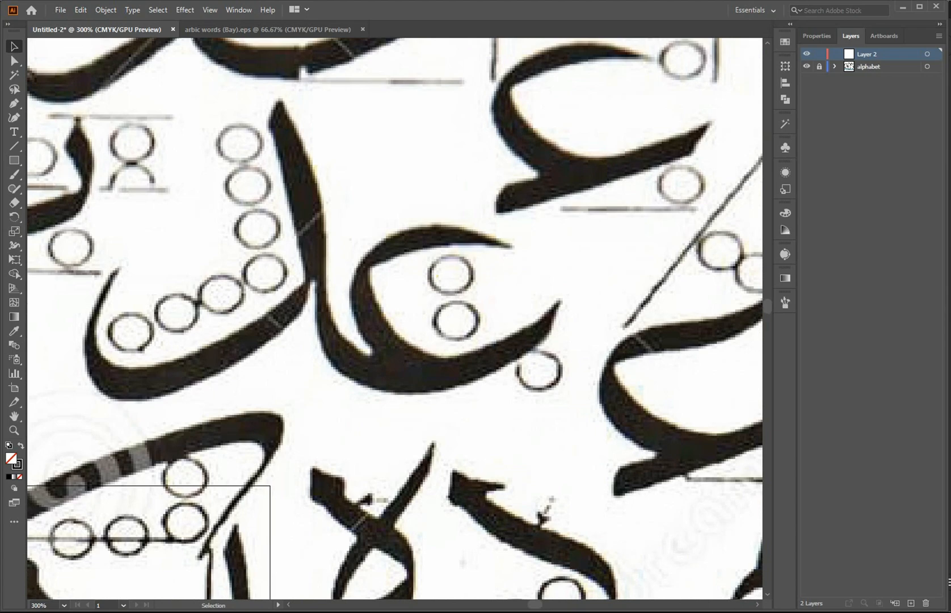
click(15, 104)
drag(512, 246, 435, 228)
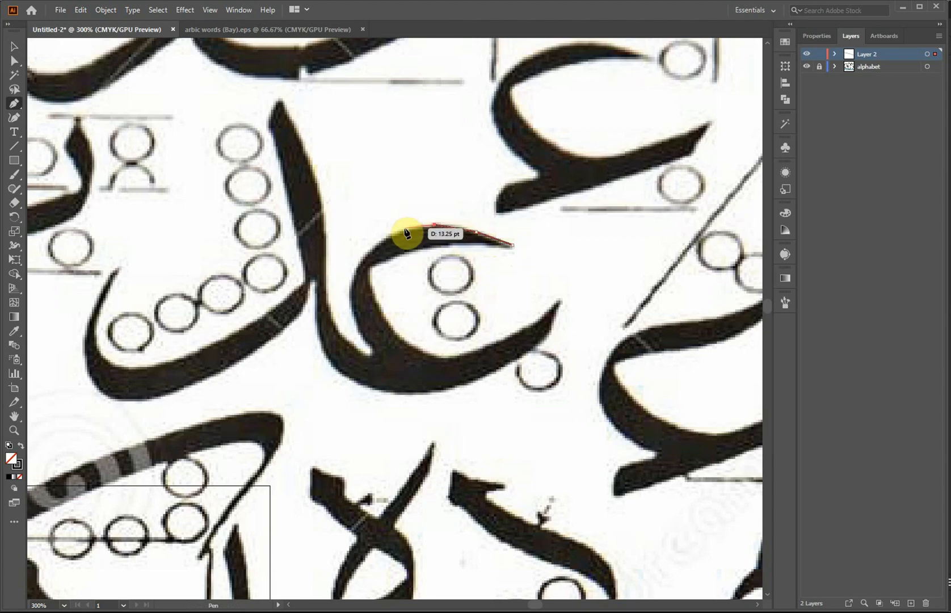
click(372, 355)
Continue the path from the notch up the tall stem's right edge to its pointed tip
click(359, 350)
click(342, 338)
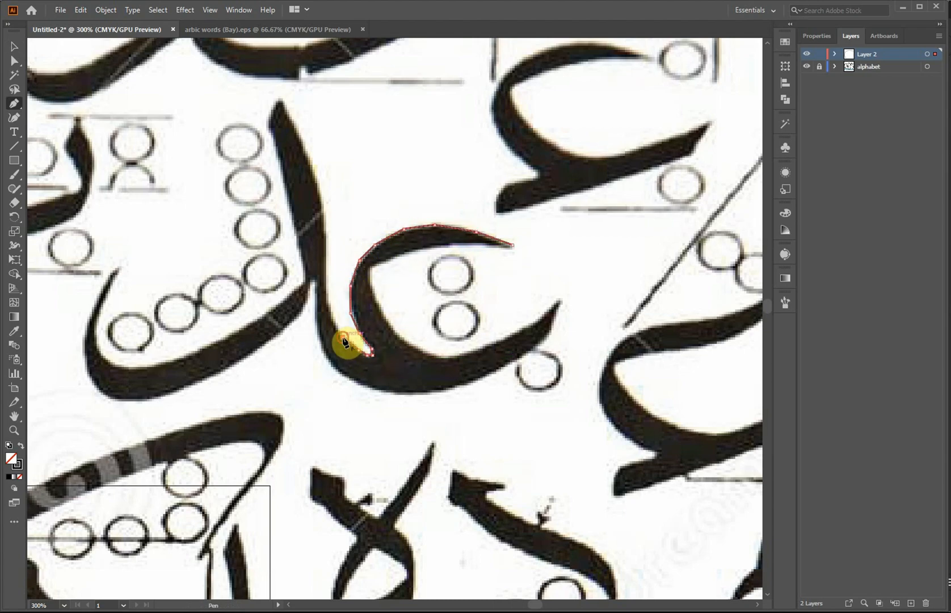
click(334, 322)
click(329, 305)
click(325, 281)
click(323, 210)
click(316, 169)
click(301, 136)
click(281, 99)
Trace the tall stem's left edge from its tip down to where it meets the bowl
click(271, 122)
click(275, 147)
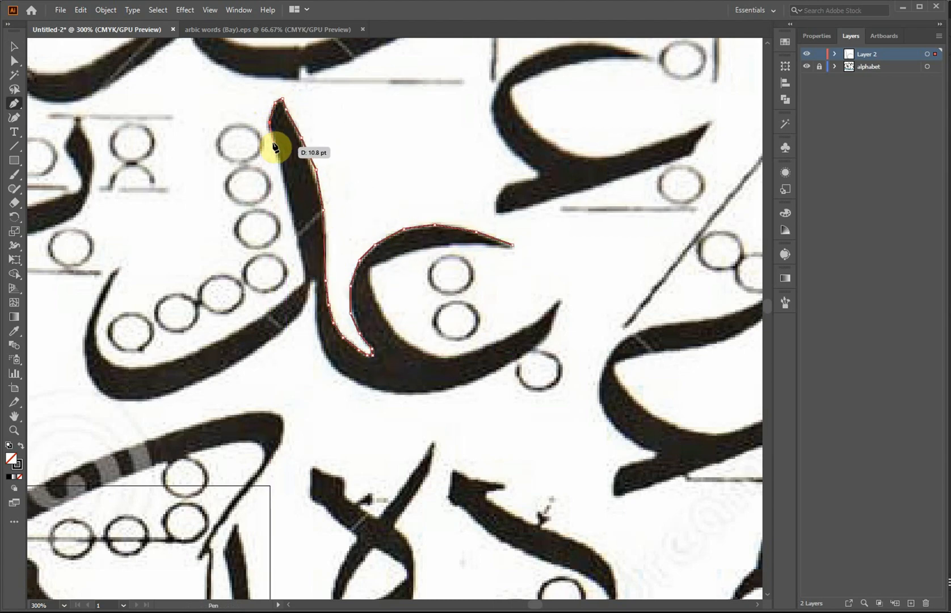
click(283, 170)
click(299, 248)
click(305, 280)
Trace the bowl's inner edge from the stem junction around to the bowl's thin upper end
click(295, 290)
click(251, 324)
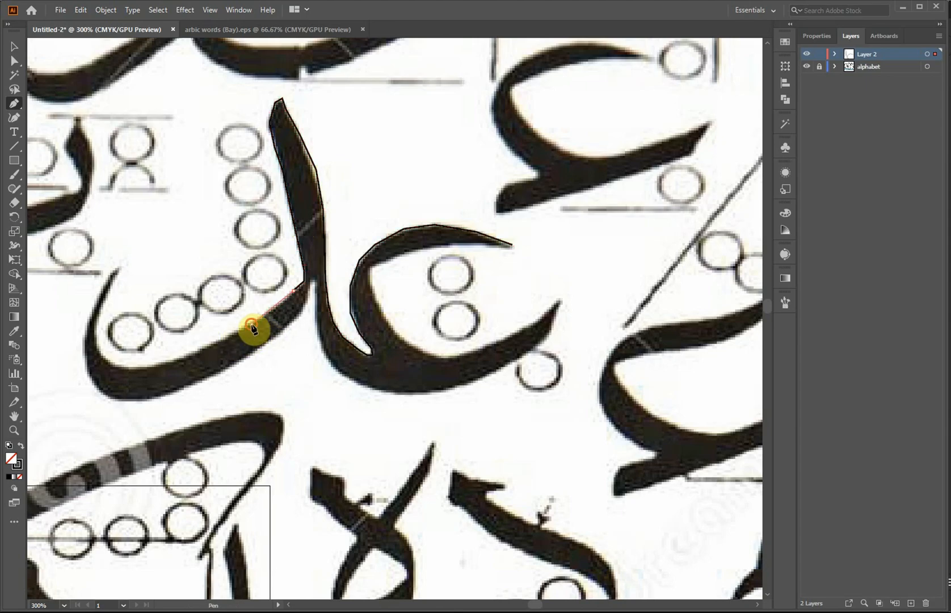
click(215, 343)
click(182, 359)
click(153, 366)
click(124, 368)
click(106, 361)
click(94, 331)
click(119, 269)
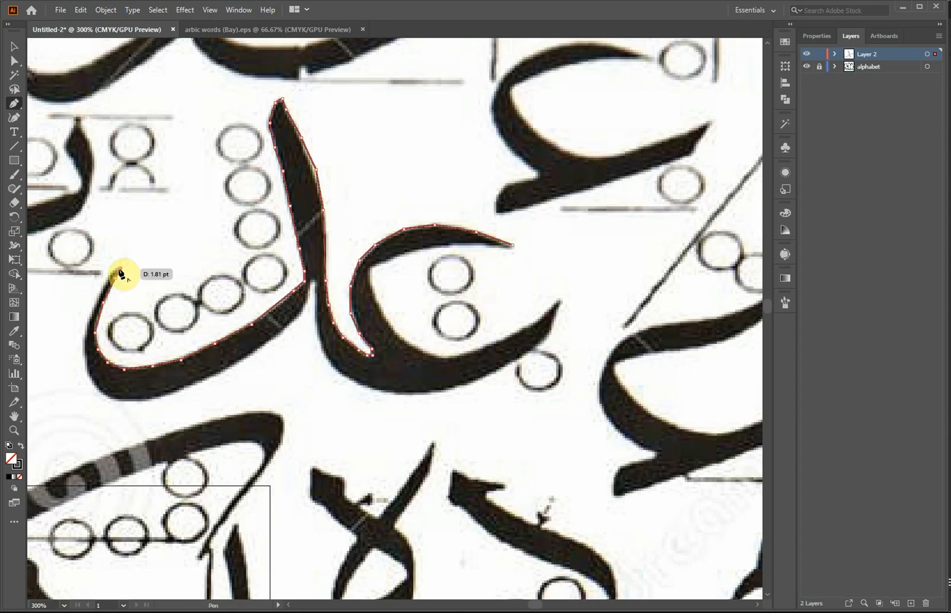
Trace the bowl's outer edge from the thin upper end along its underside back to the stem junction
click(104, 302)
click(85, 340)
click(83, 362)
click(122, 403)
click(151, 399)
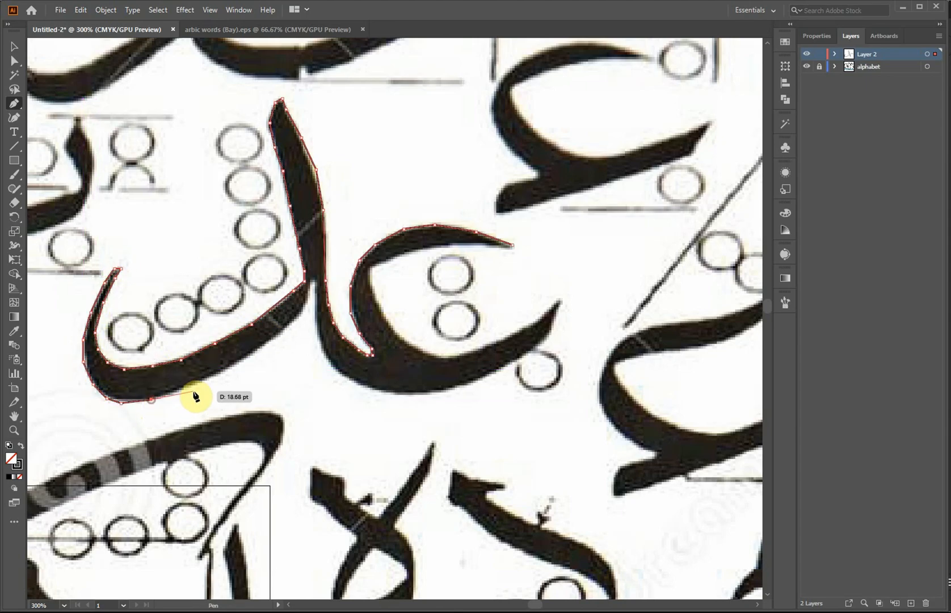
click(195, 385)
click(232, 367)
click(270, 341)
click(292, 324)
click(305, 308)
click(309, 296)
click(316, 280)
Trace the underside of the ain's base stroke from the stem junction to the sharp tip at its right end
click(315, 315)
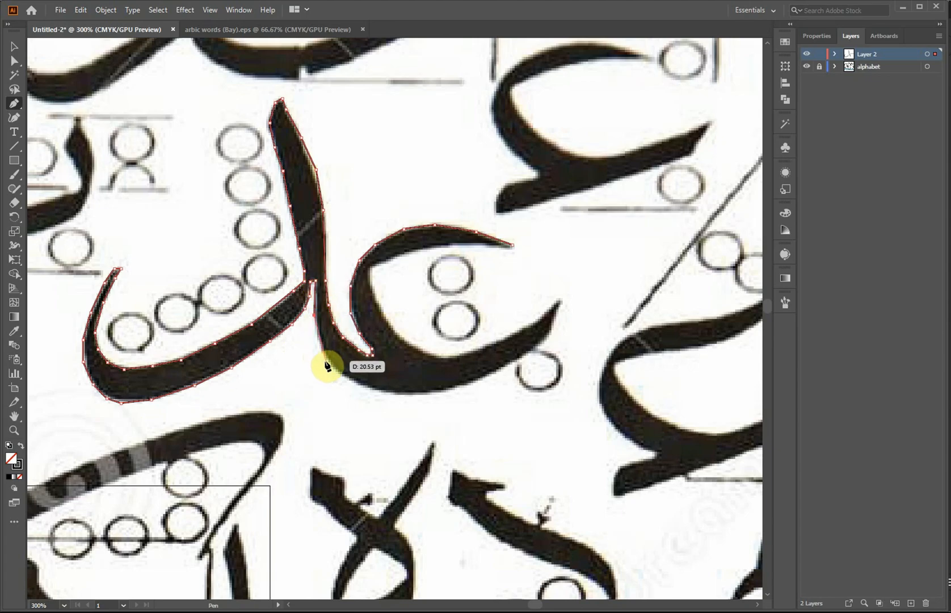
click(327, 361)
click(350, 381)
click(372, 390)
click(391, 395)
click(416, 395)
click(444, 391)
click(501, 372)
click(548, 334)
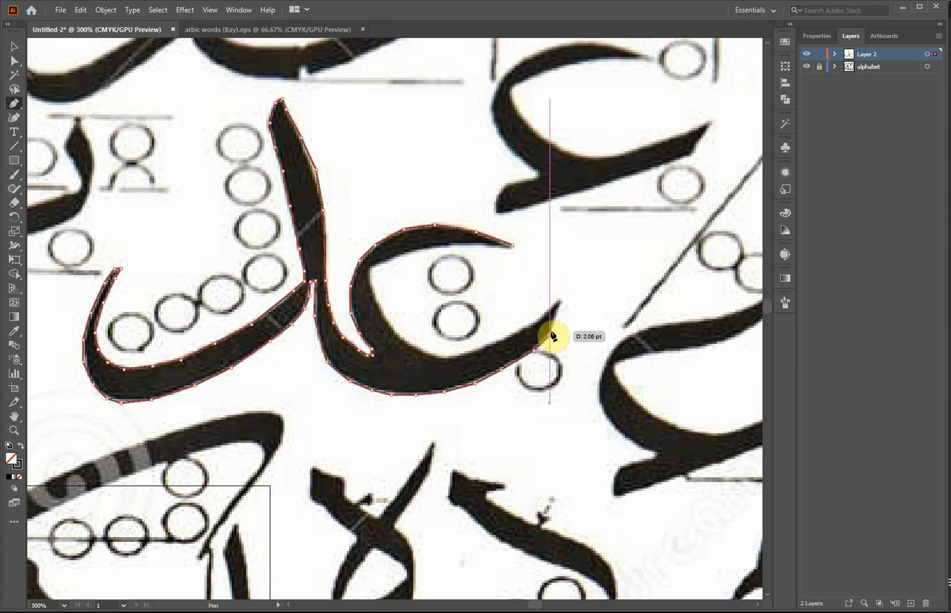
click(560, 302)
Trace the upper edge of the base stroke and the hook's inner curve, and close the path at the starting point
click(534, 323)
click(517, 334)
click(497, 343)
click(461, 355)
click(443, 356)
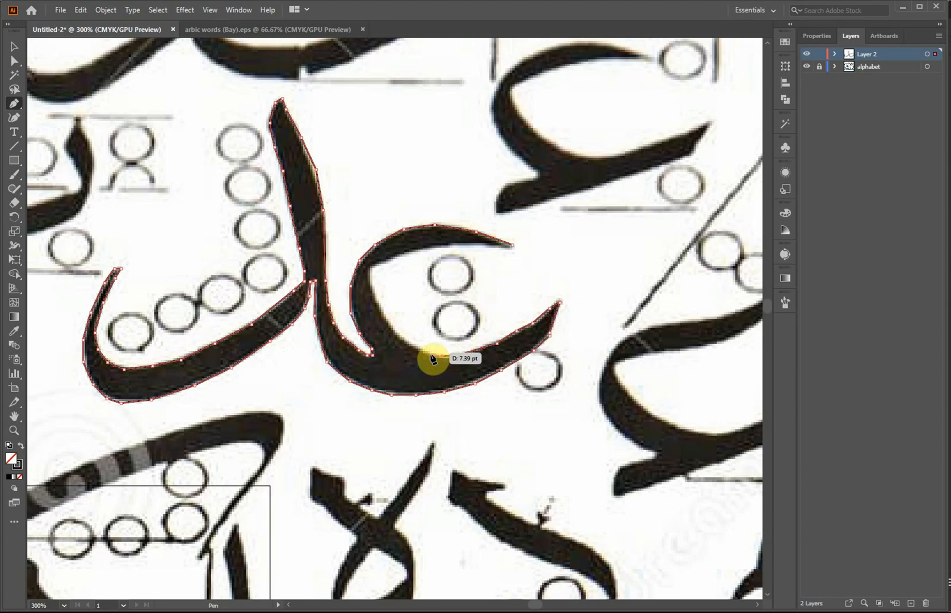
click(426, 353)
click(407, 340)
click(390, 324)
click(375, 300)
click(370, 277)
click(372, 267)
click(447, 244)
click(476, 245)
click(498, 247)
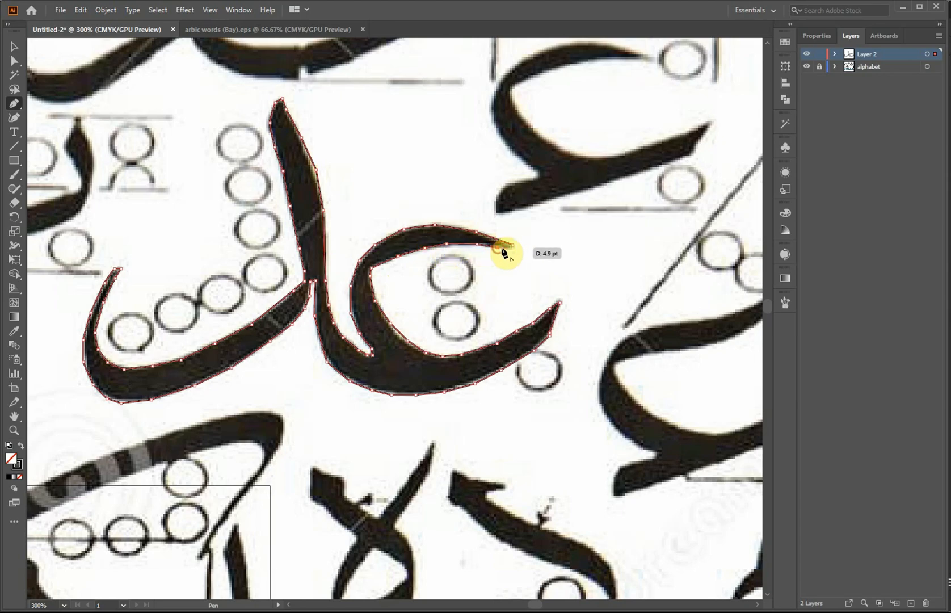
click(511, 247)
click(512, 245)
Select the finished letter outline and shift it slightly right of the reference image
click(15, 46)
drag(397, 324, 402, 330)
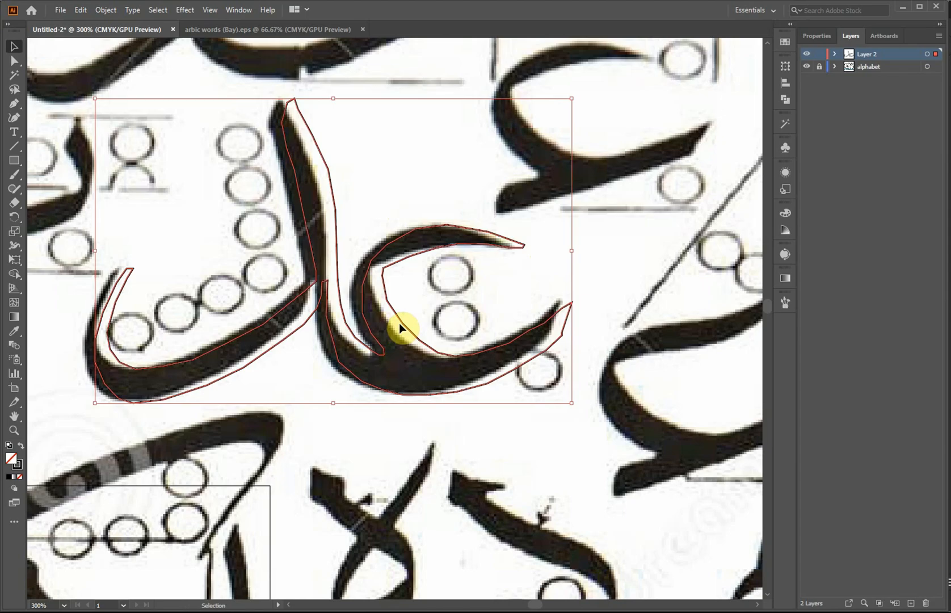
key(a)
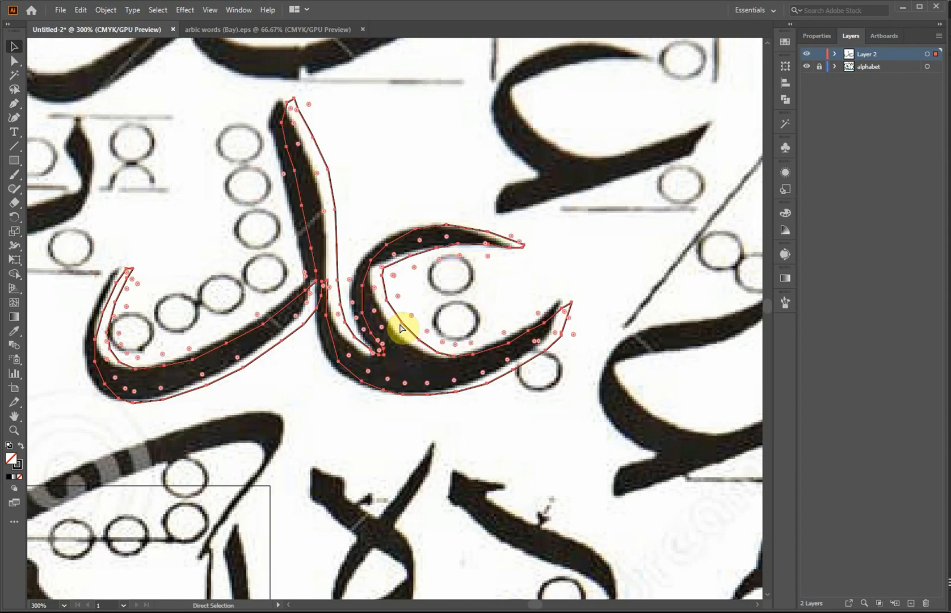
key(v)
In arbic words (Bay).eps, delete the existing bay shape and paste the traced outline in its place
click(244, 29)
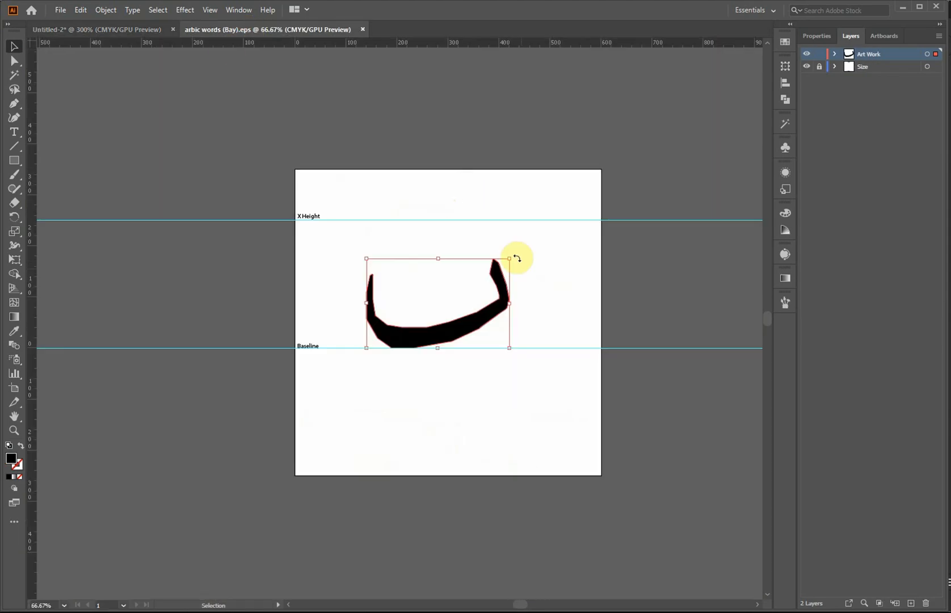
click(538, 272)
click(507, 299)
key(Delete)
key(ctrl+v)
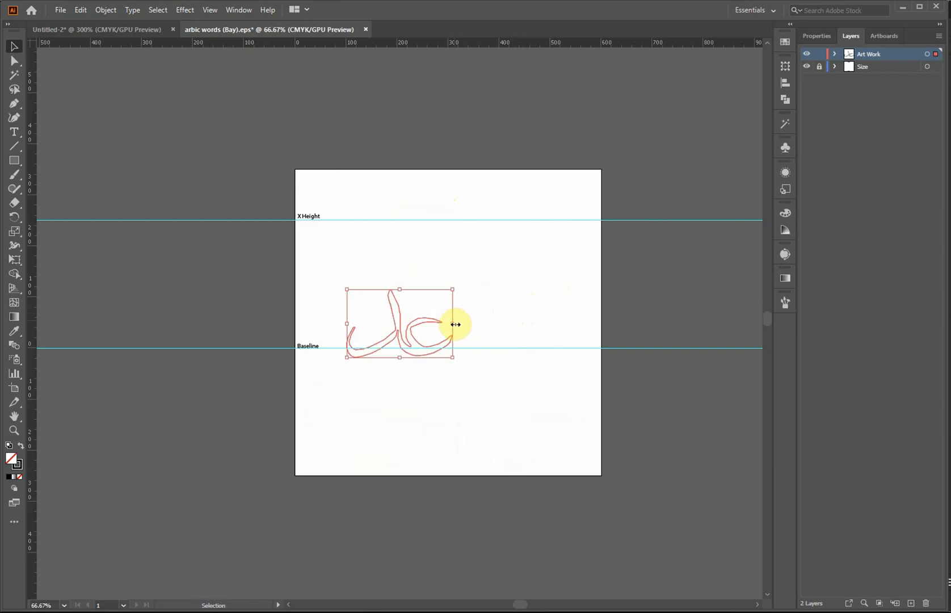
Enlarge the pasted outline to about 350 pt wide and 224 pt high and position it along the baseline guide
drag(452, 289, 525, 243)
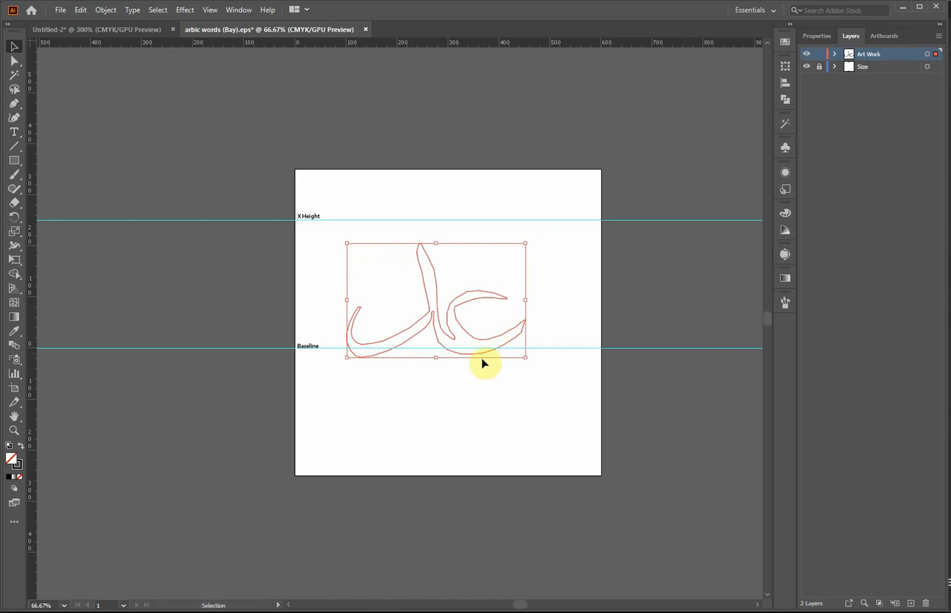
drag(483, 339, 542, 332)
click(626, 329)
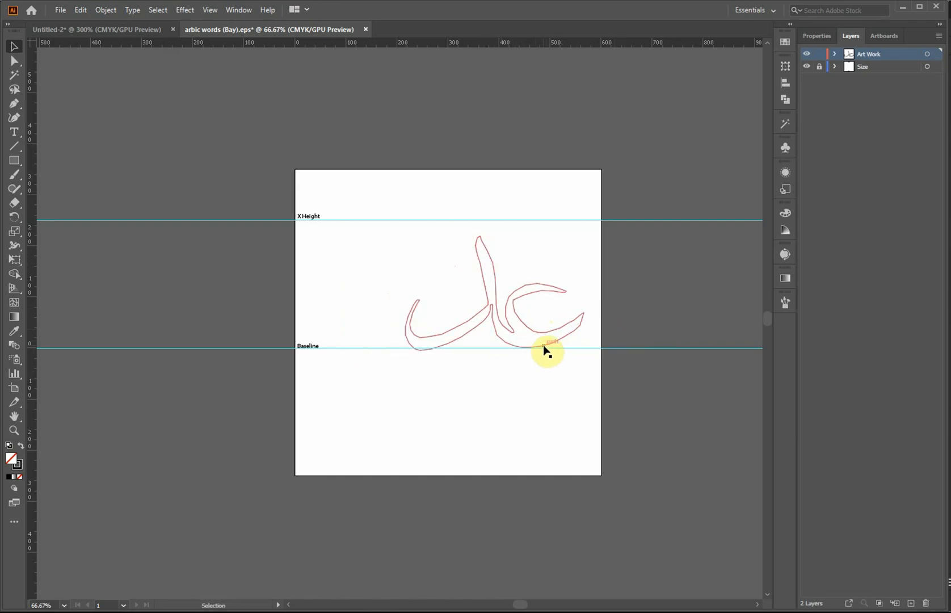
click(512, 298)
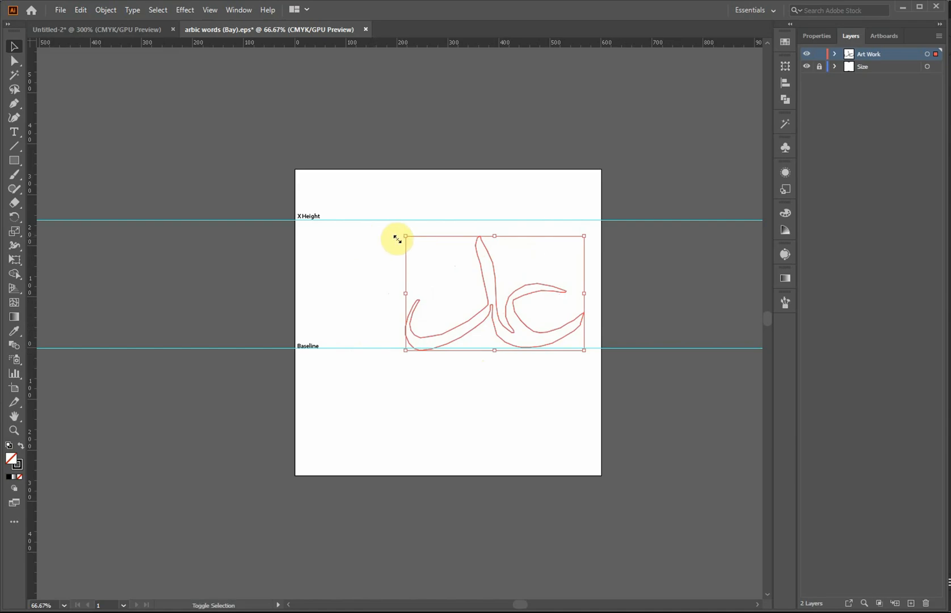
drag(397, 238, 401, 235)
drag(486, 318, 461, 321)
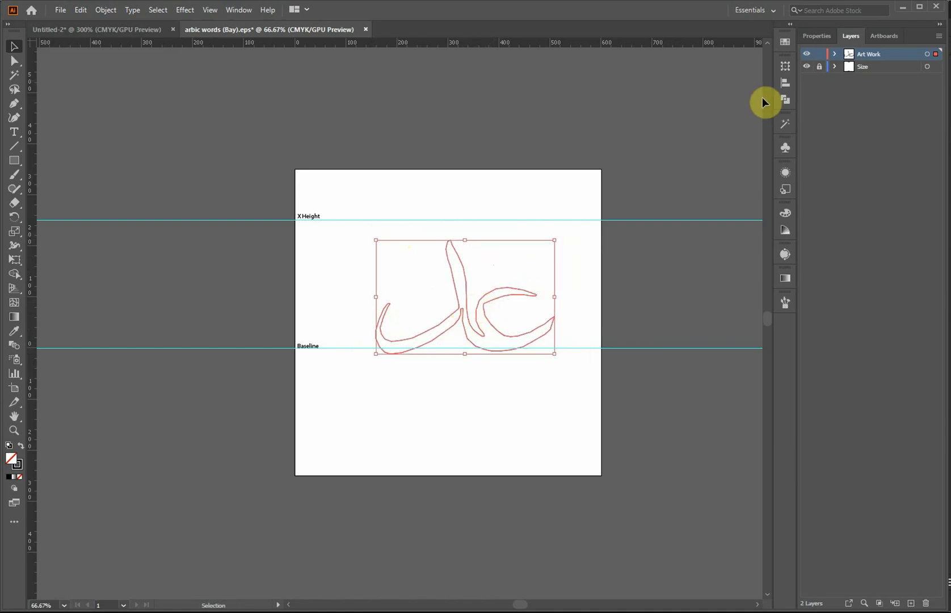
Remove the outline's stroke and fill the letter shape with black
click(816, 36)
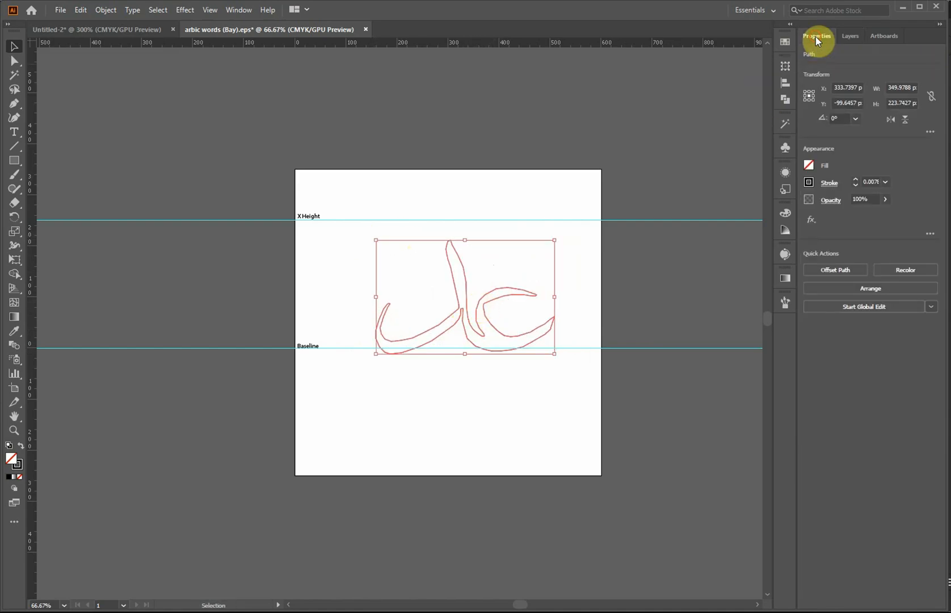
click(808, 184)
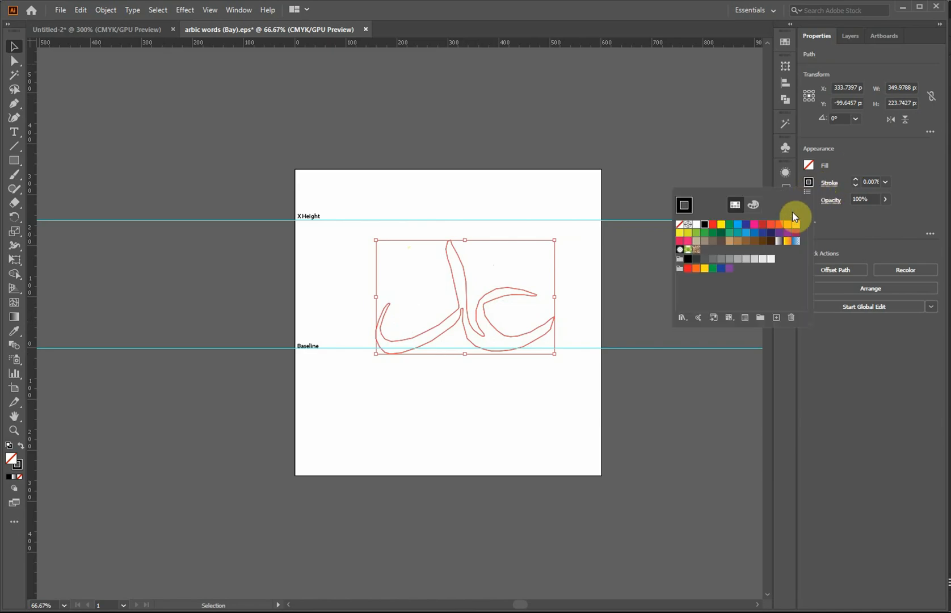
click(681, 225)
click(808, 165)
click(809, 167)
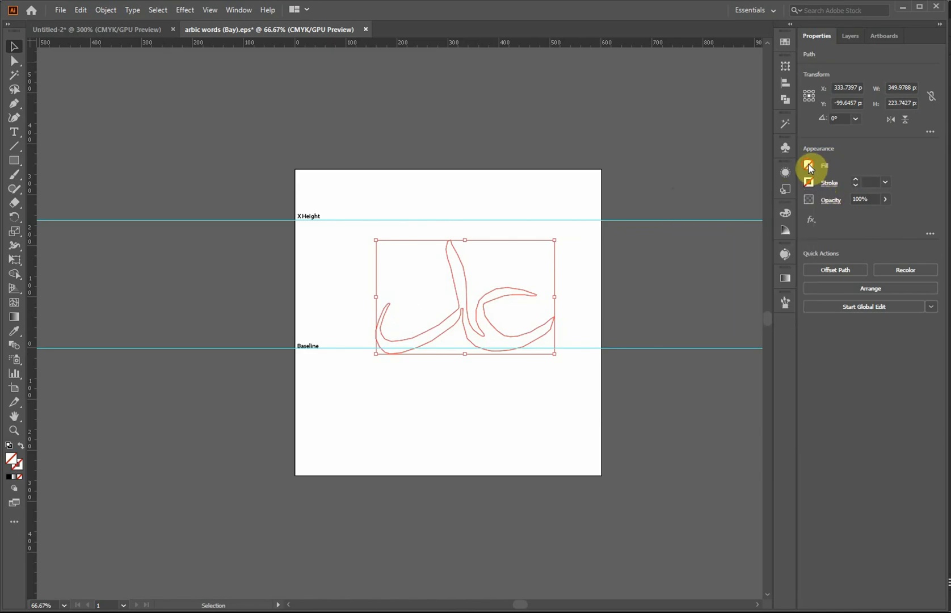
click(704, 207)
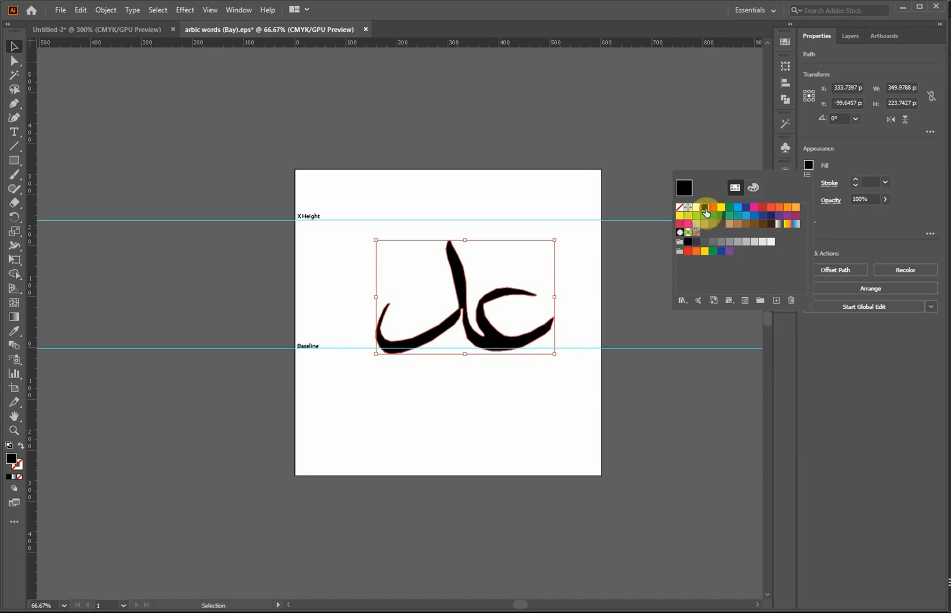
click(636, 198)
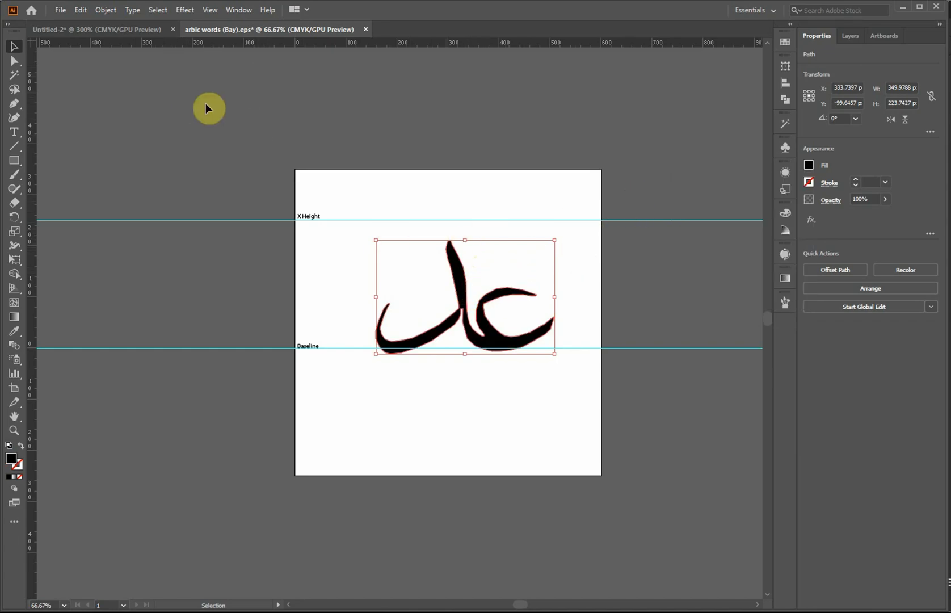
Save the letter as arbic words (Ain init - Daal fina).eps in Illustrator 2020 EPS format
click(60, 10)
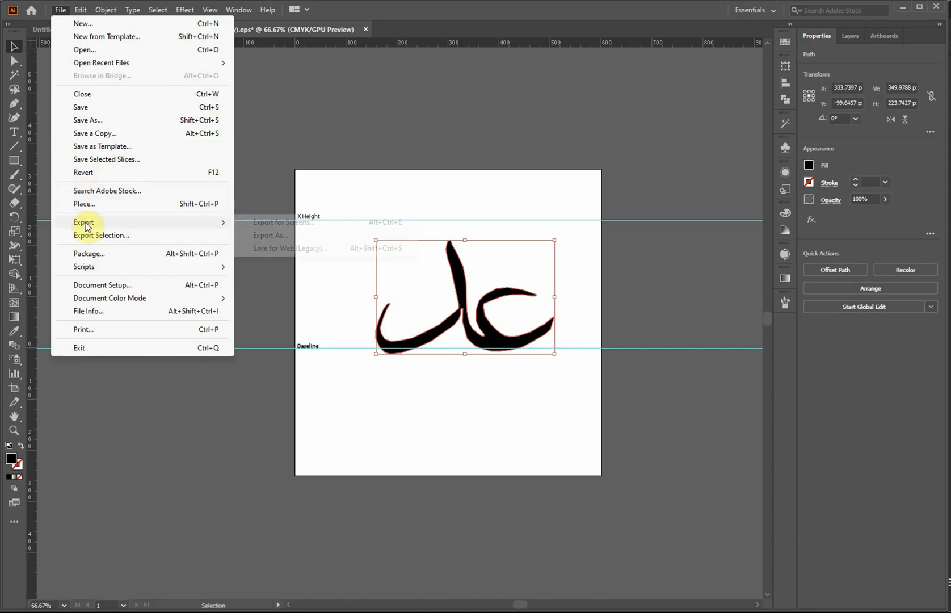
click(87, 121)
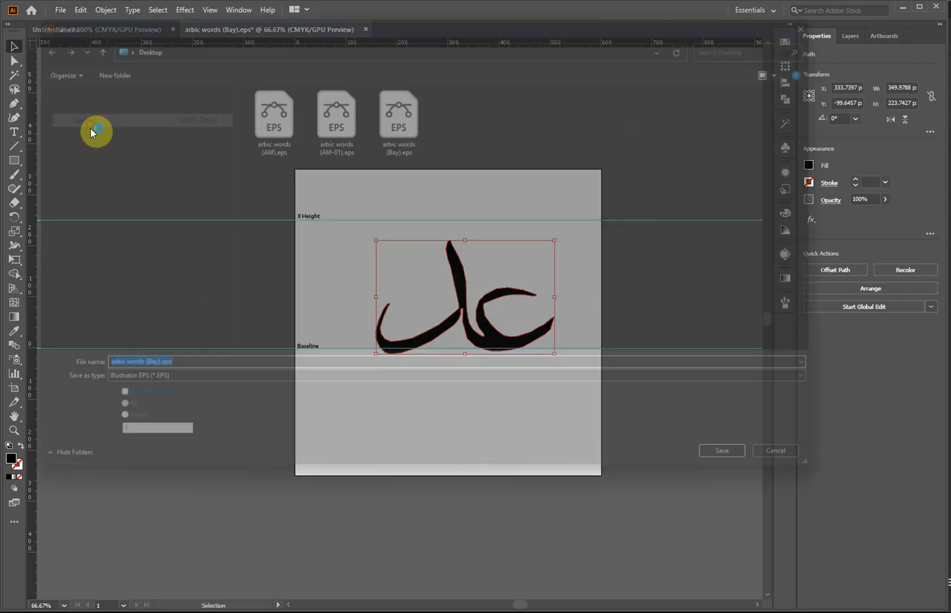
click(142, 375)
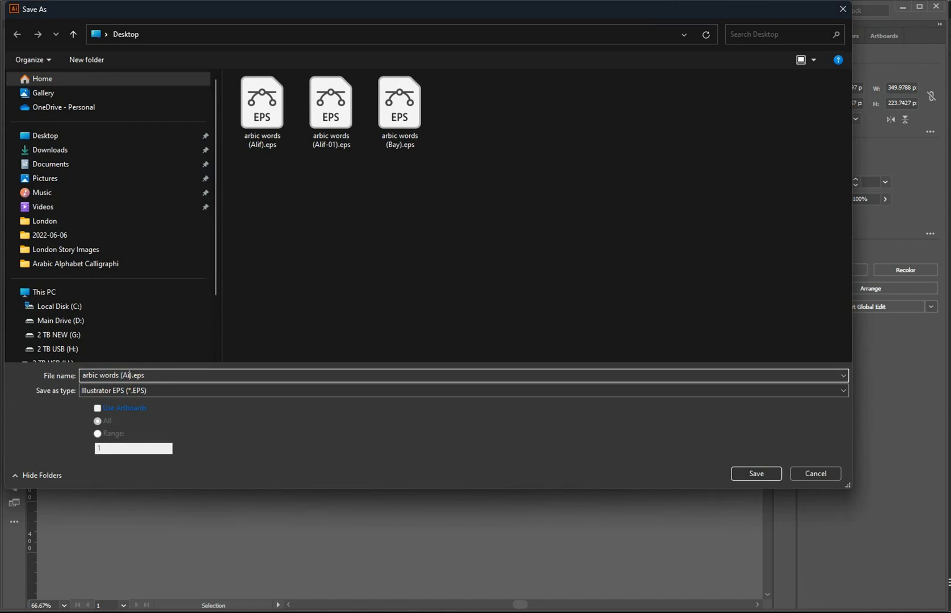
text(Ain init - Daal fina)
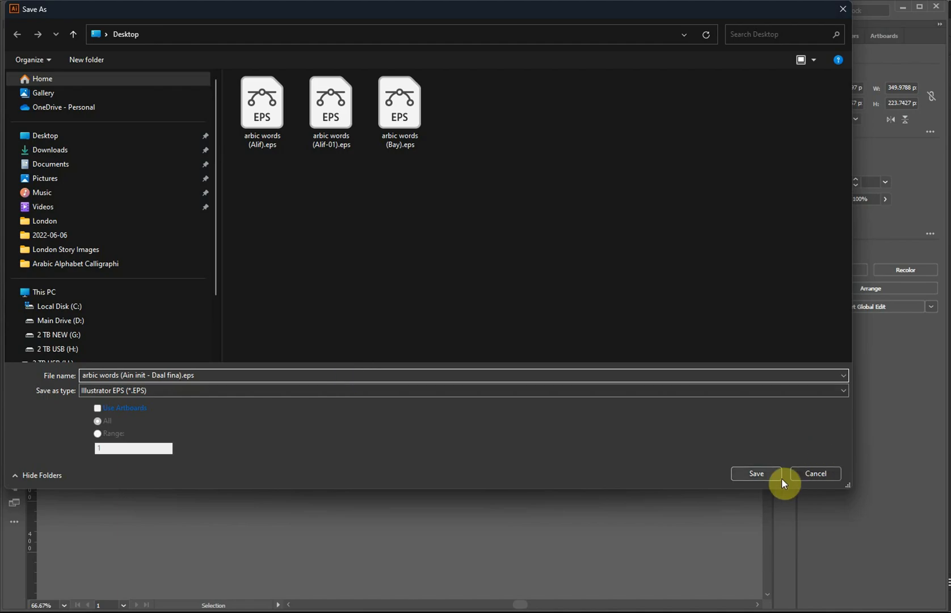
click(758, 473)
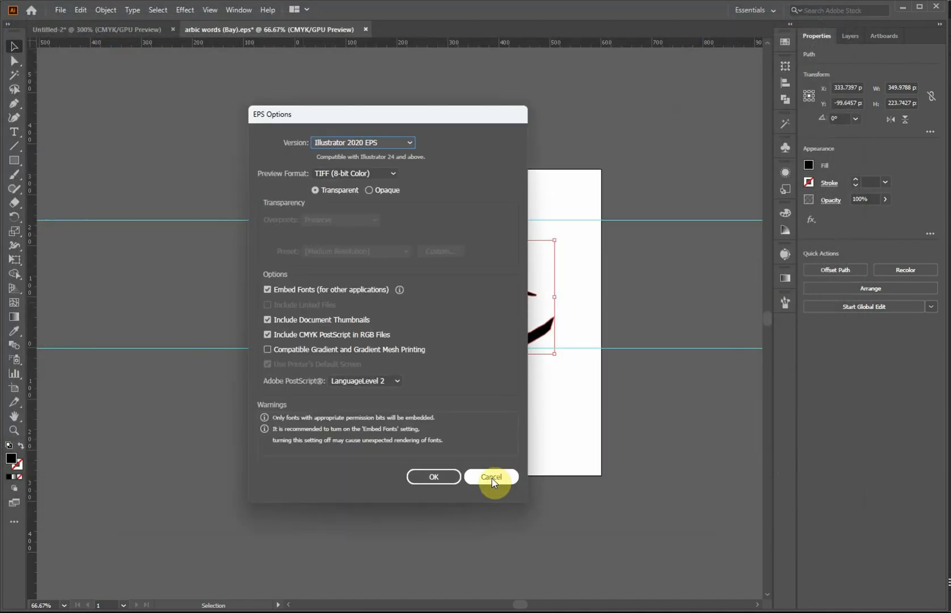
click(432, 477)
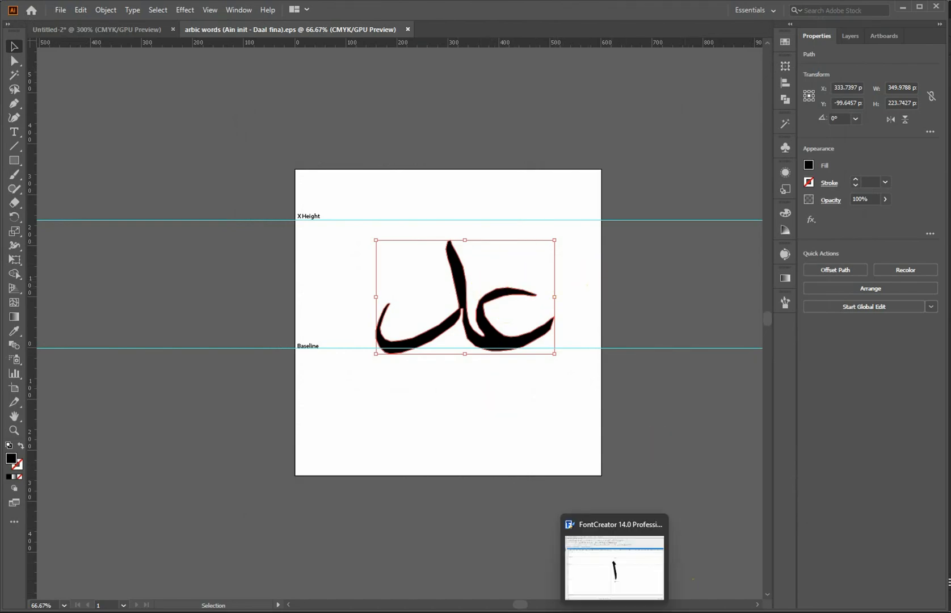
Switch to FontCreator and close the dotlessbeh-arab and alef-arab glyph editors
click(651, 610)
click(221, 112)
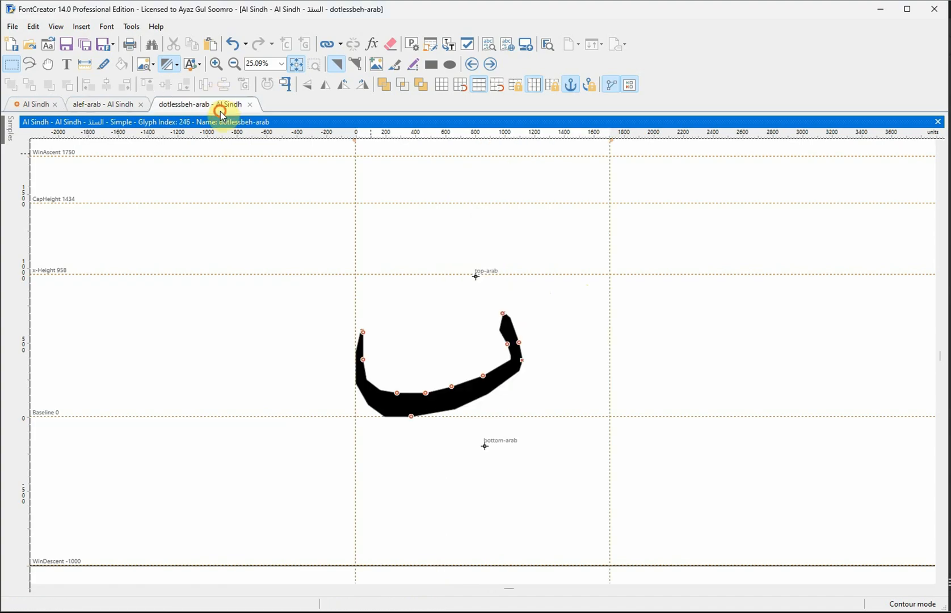
click(250, 105)
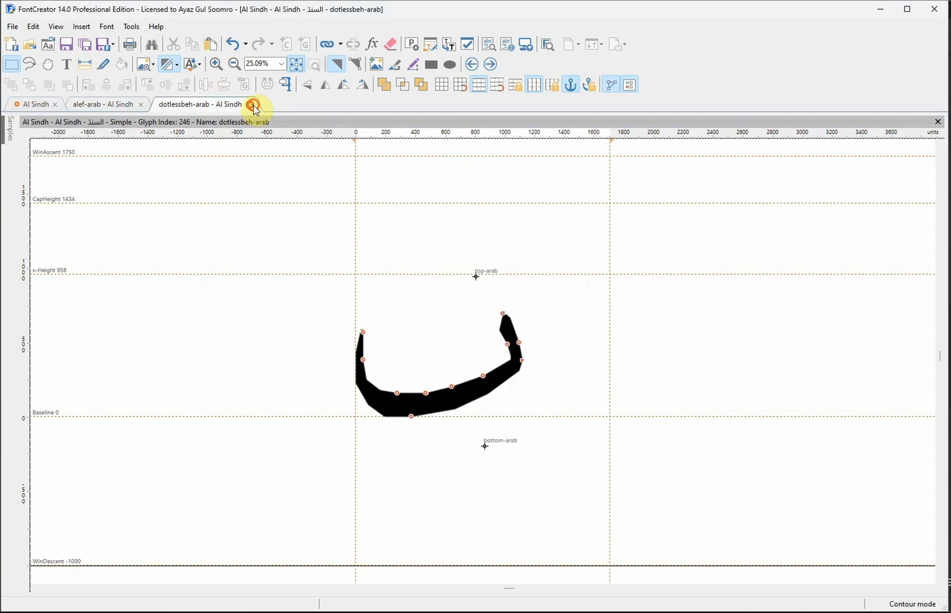
click(141, 104)
scroll(558, 288, up, 1)
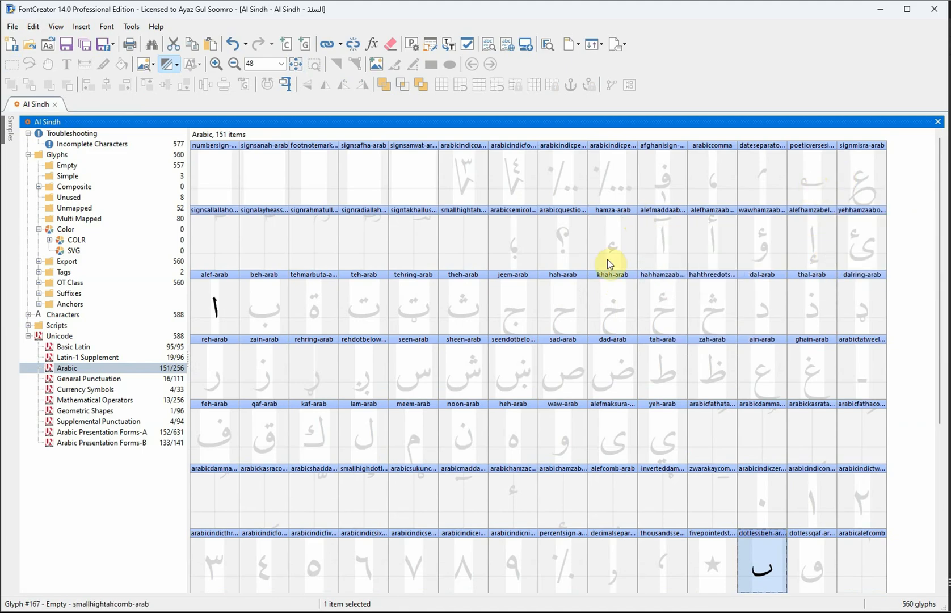
Insert one new glyph after the space glyph in the full glyph list
click(252, 178)
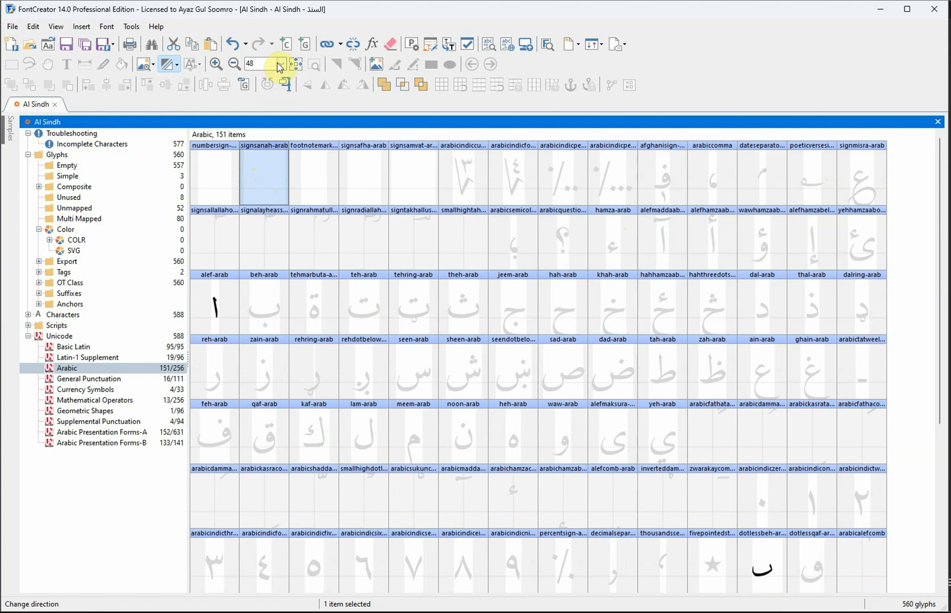
click(230, 176)
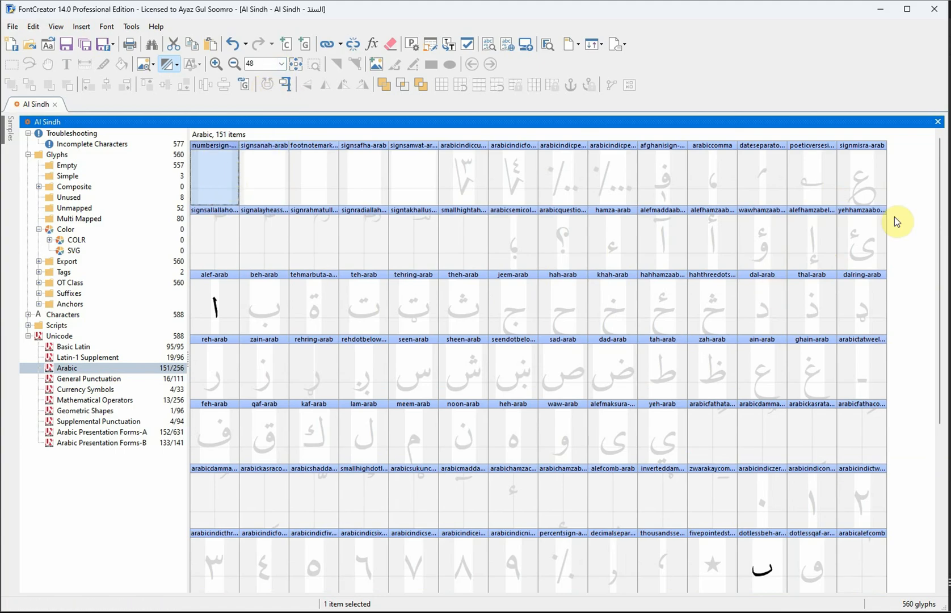
drag(937, 229, 946, 209)
click(277, 177)
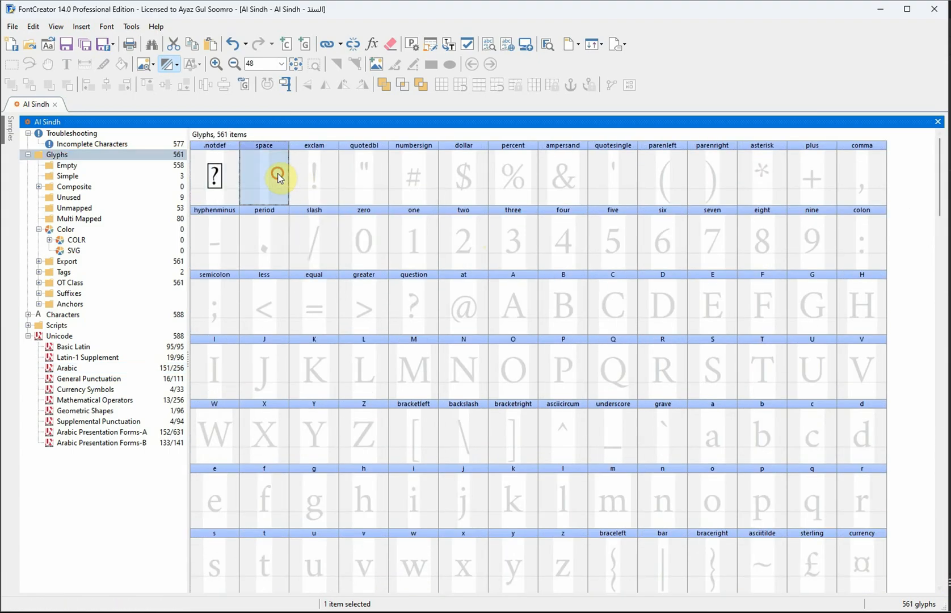
click(304, 45)
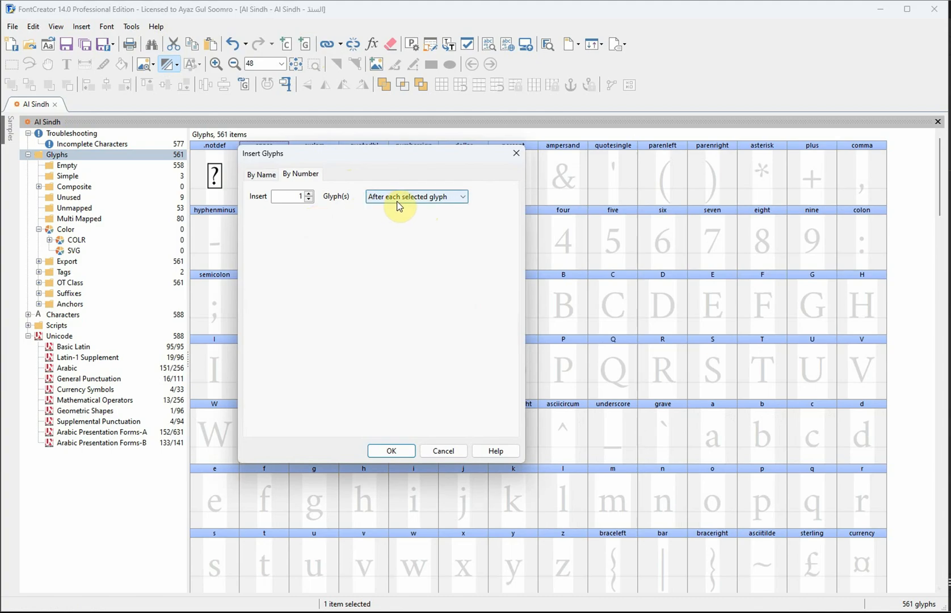
click(395, 449)
Show the glyph properties for the newly inserted empty glyph and name it Rough Sheet
click(321, 181)
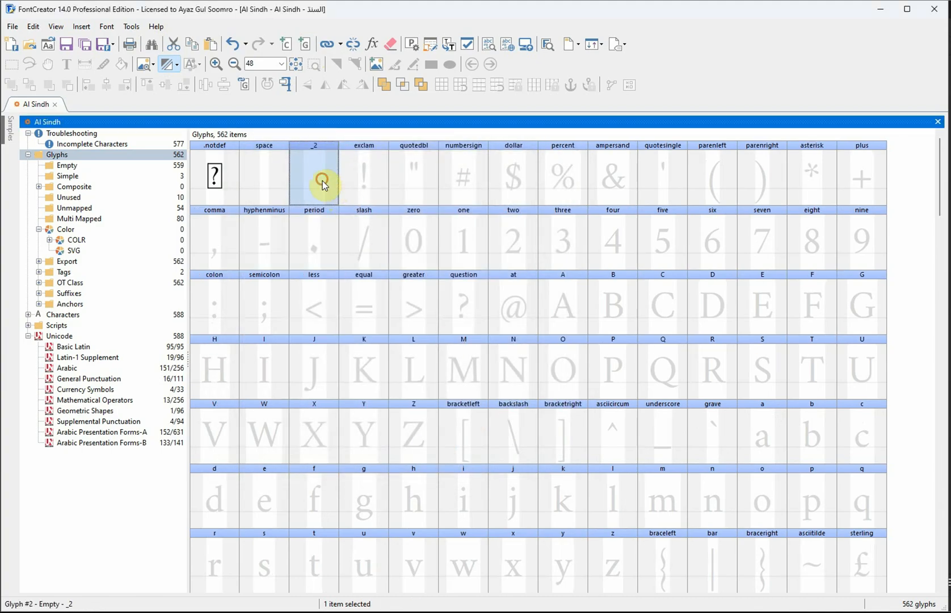
click(107, 27)
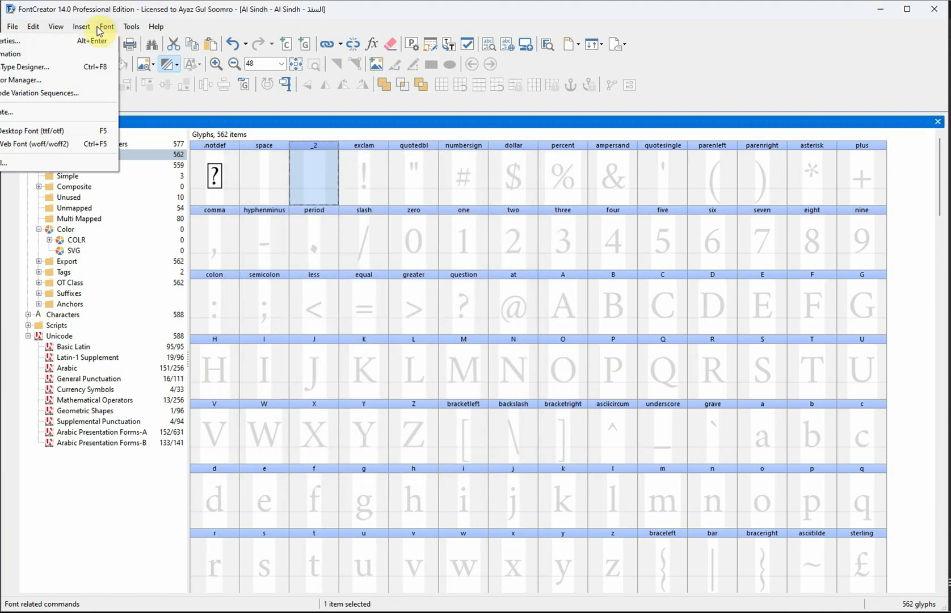
mouse_move(79, 29)
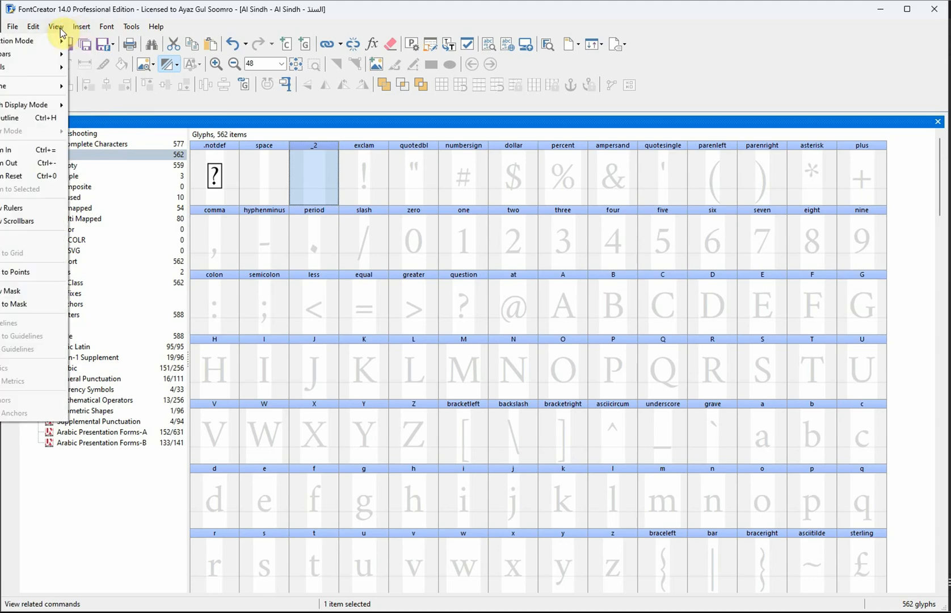
mouse_move(62, 67)
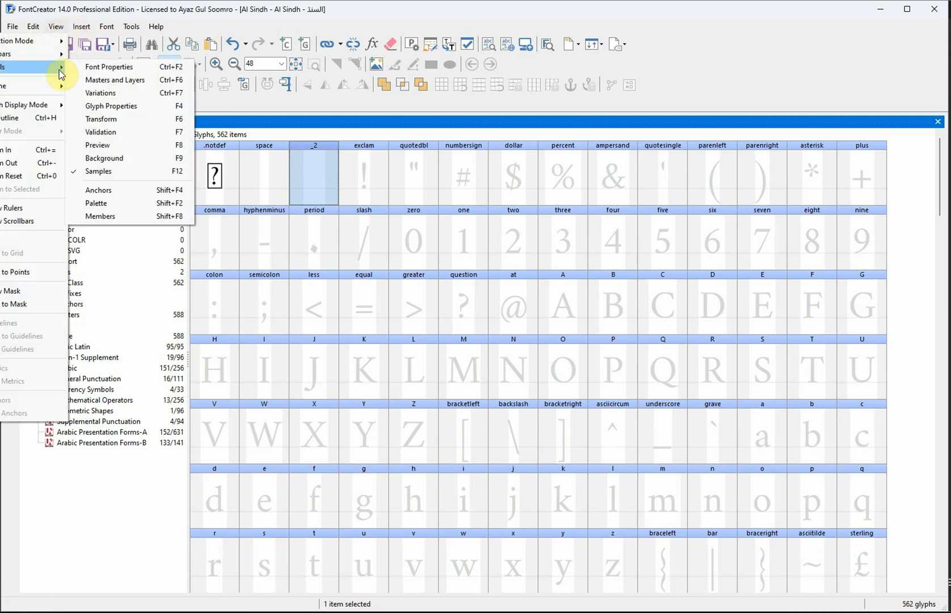
click(117, 103)
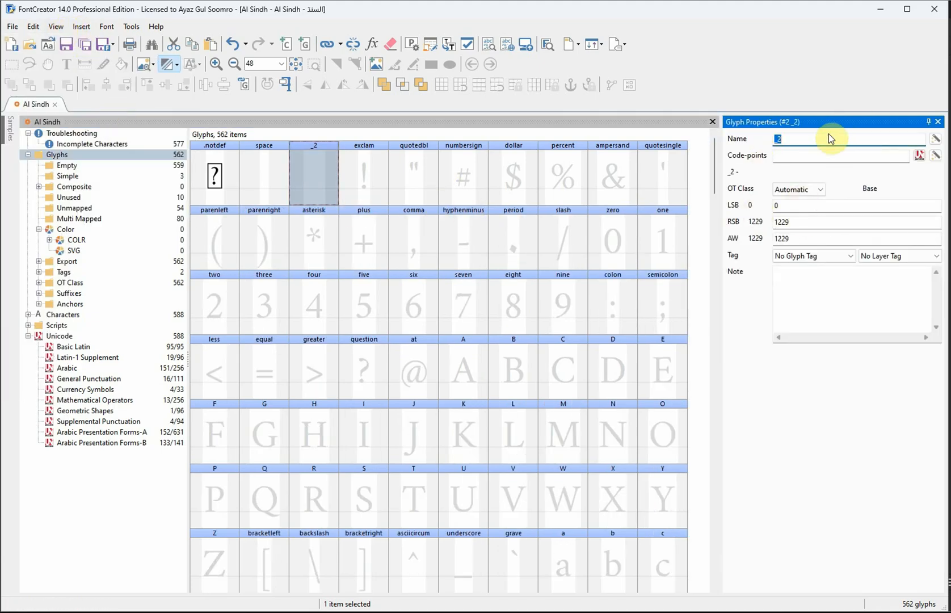
click(316, 151)
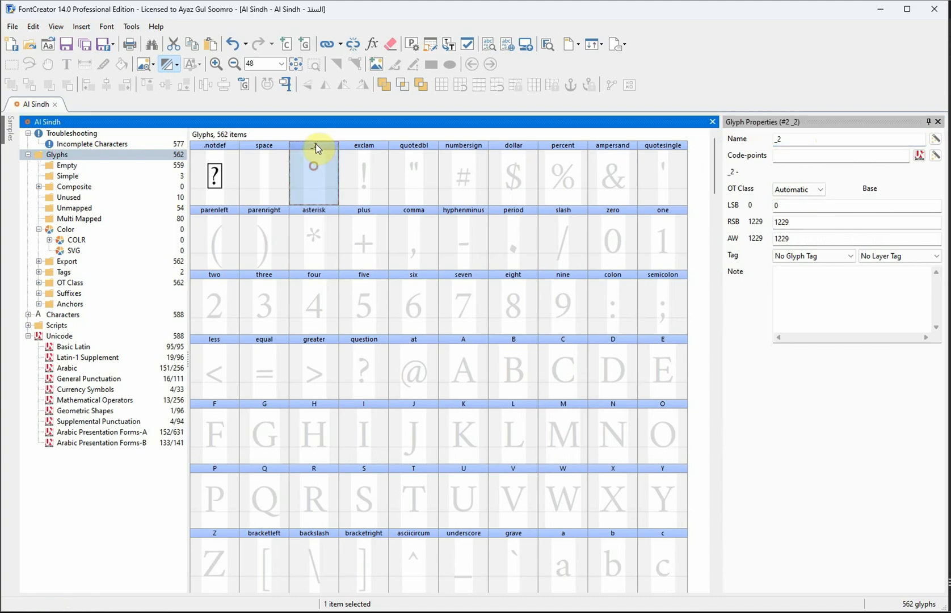
double_click(785, 141)
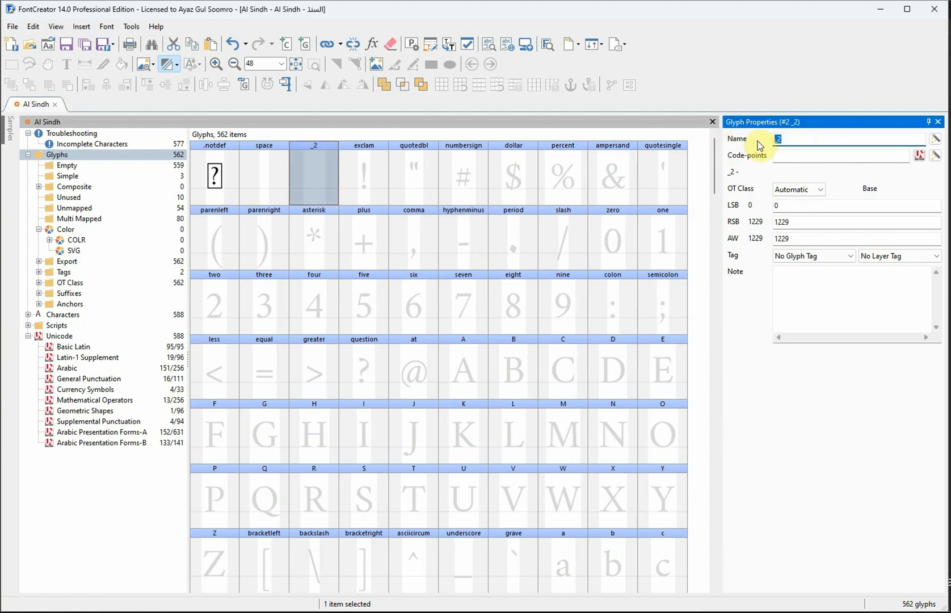
text(Rough Sheet)
key(Return)
Tag the Rough Sheet glyph as Review
click(313, 171)
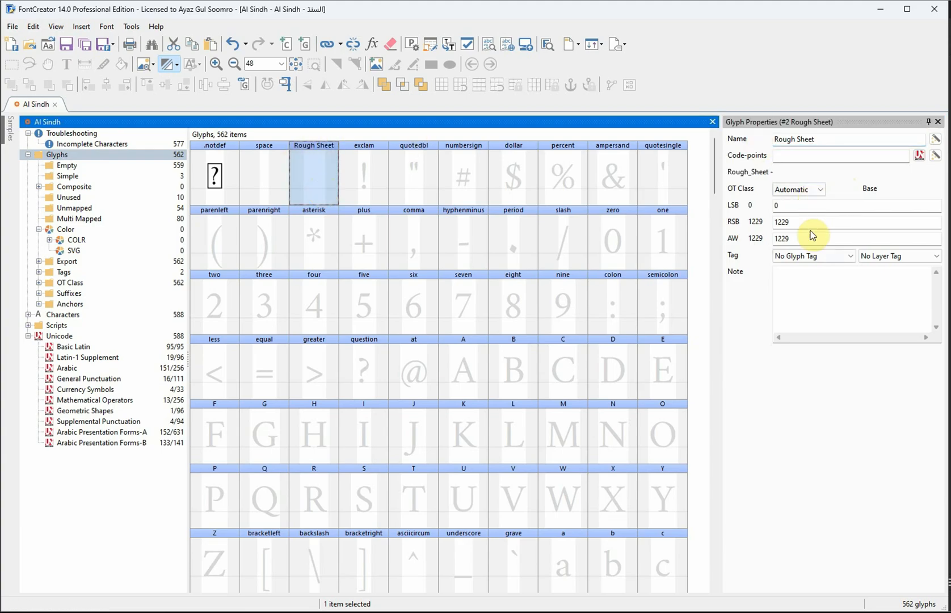
click(828, 258)
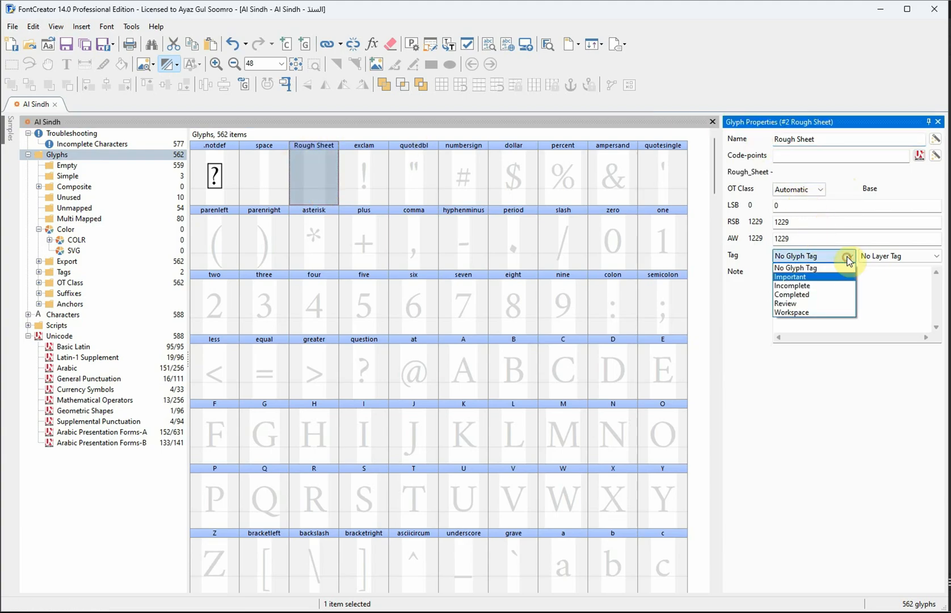
click(805, 305)
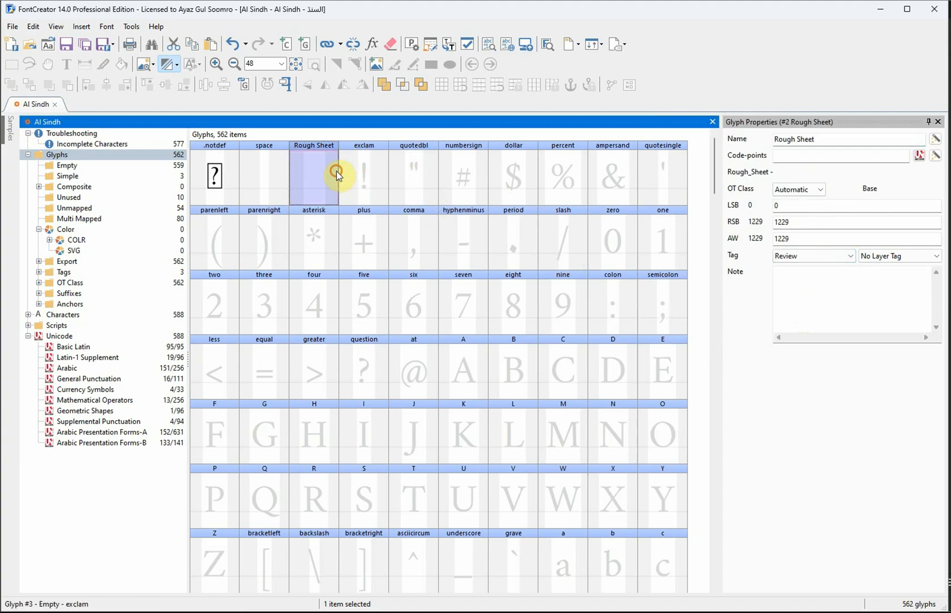
key(Right)
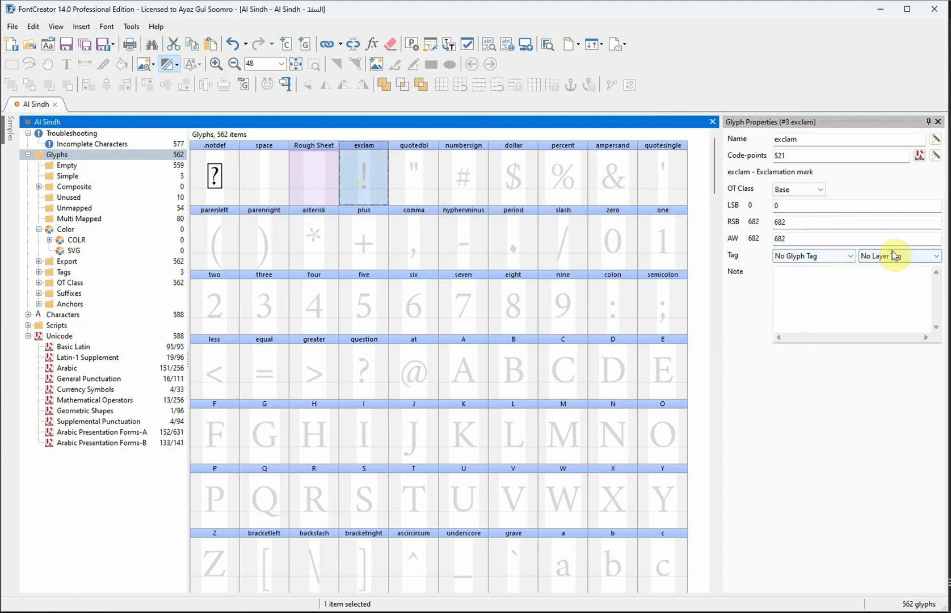
Open the Rough Sheet glyph for editing and import arbic words (Ain init - Daal fina).eps into it
double_click(313, 171)
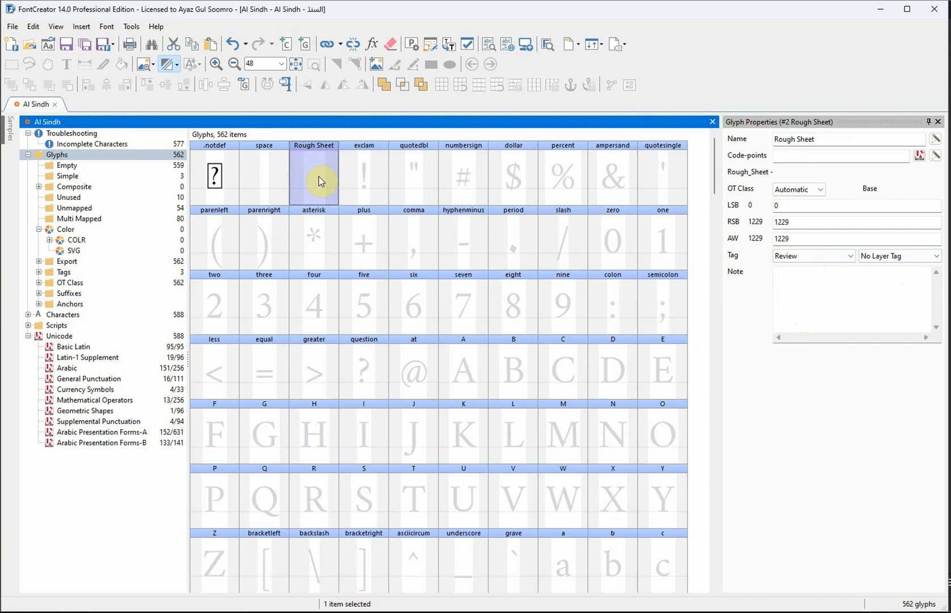
right_click(375, 238)
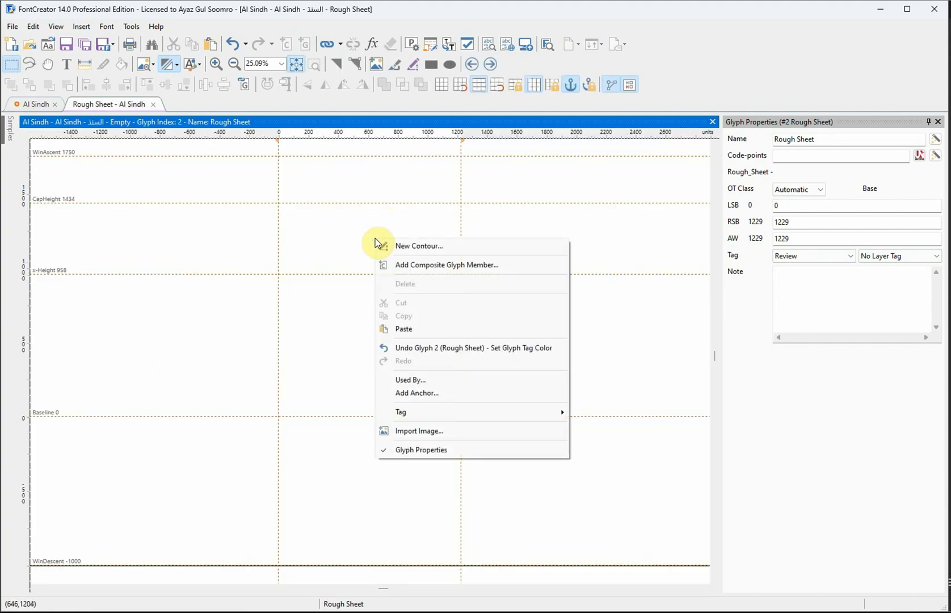
click(417, 431)
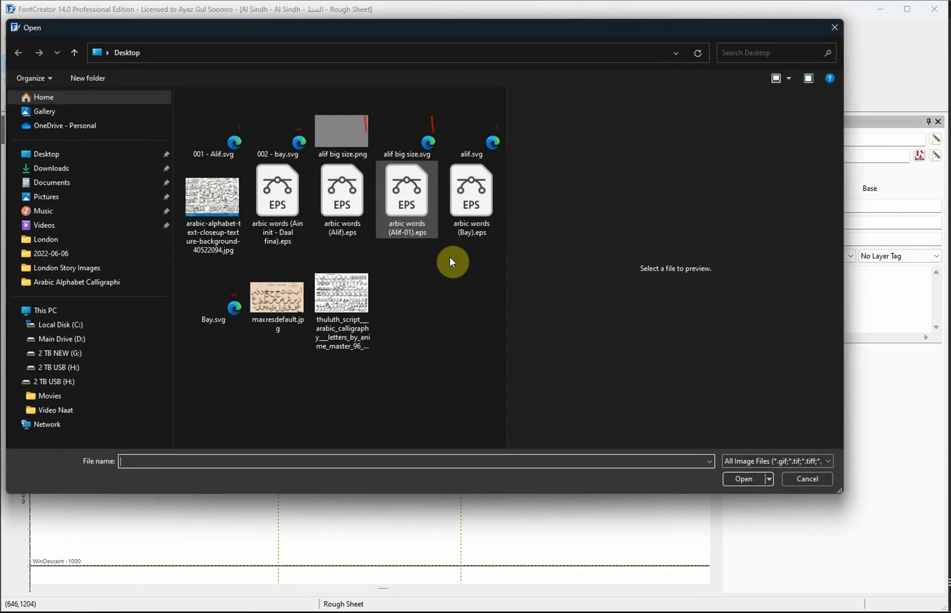
click(281, 227)
click(744, 480)
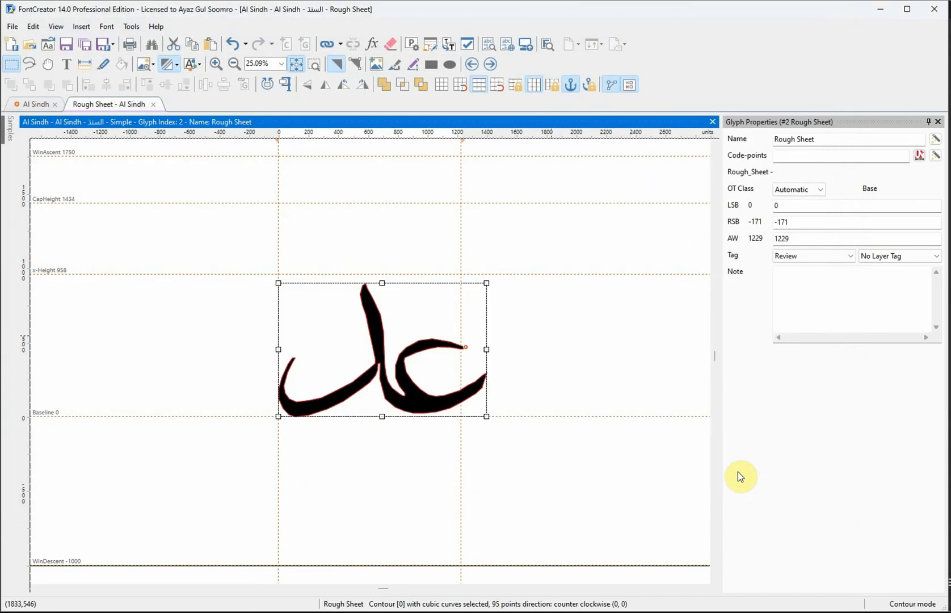
click(590, 337)
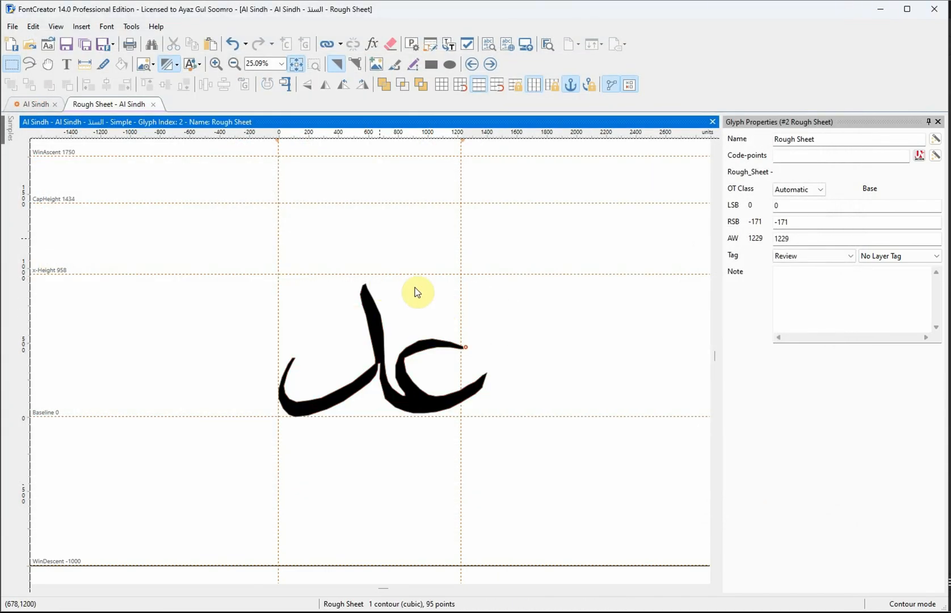
Check Rough Sheet in the font overview, close its duplicate editor, and examine the lower join of the letters up close
click(33, 104)
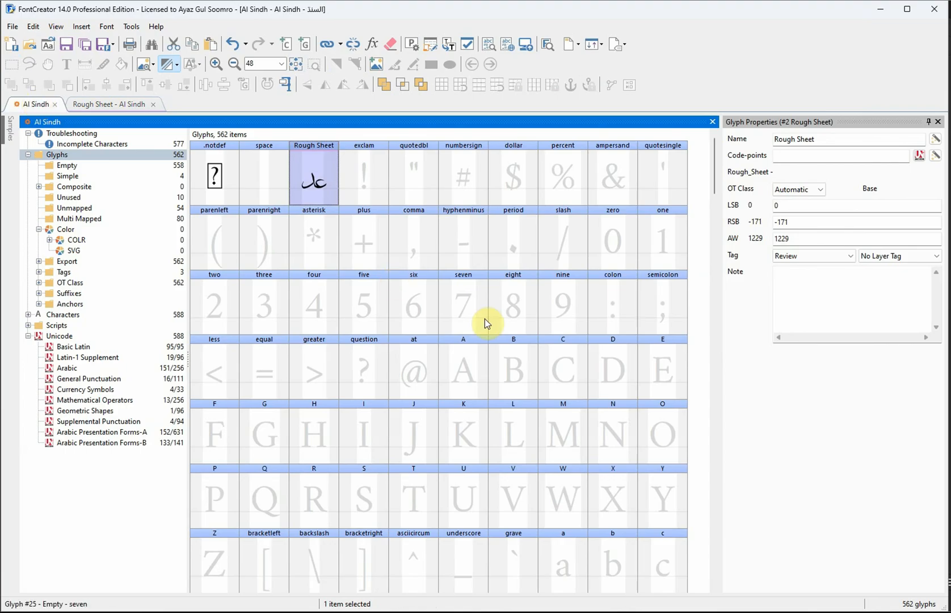
scroll(485, 324, down, 10)
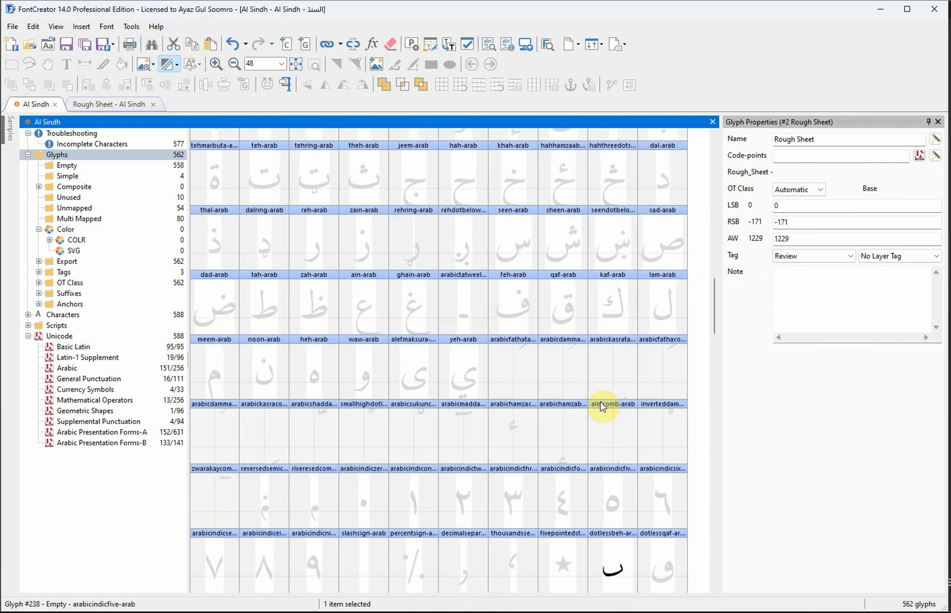
scroll(601, 406, up, 10)
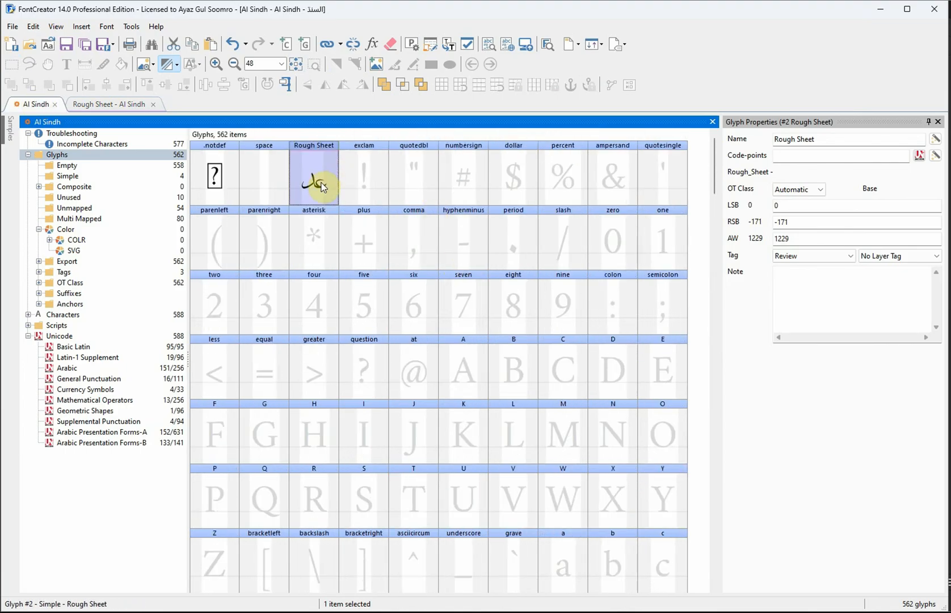
double_click(309, 186)
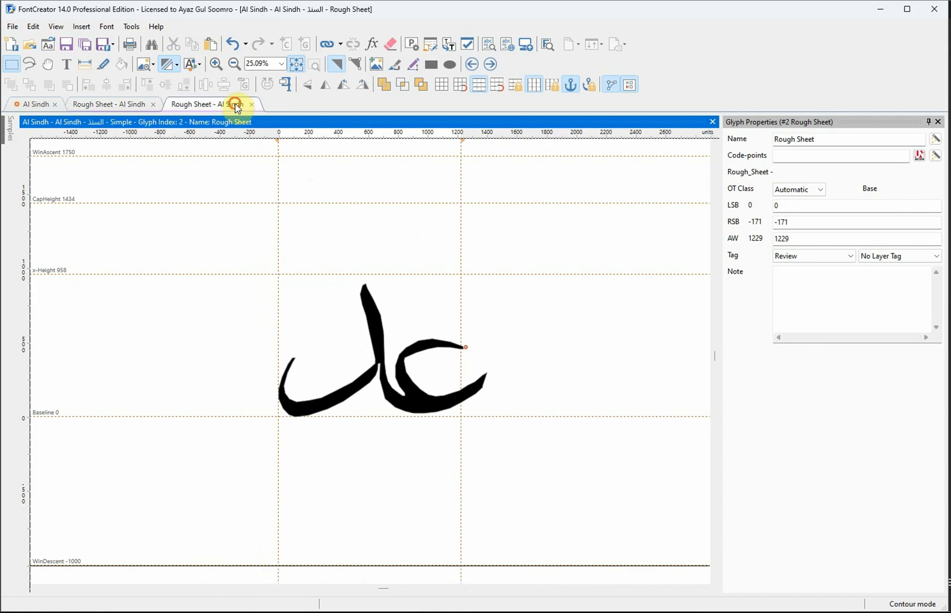
click(251, 104)
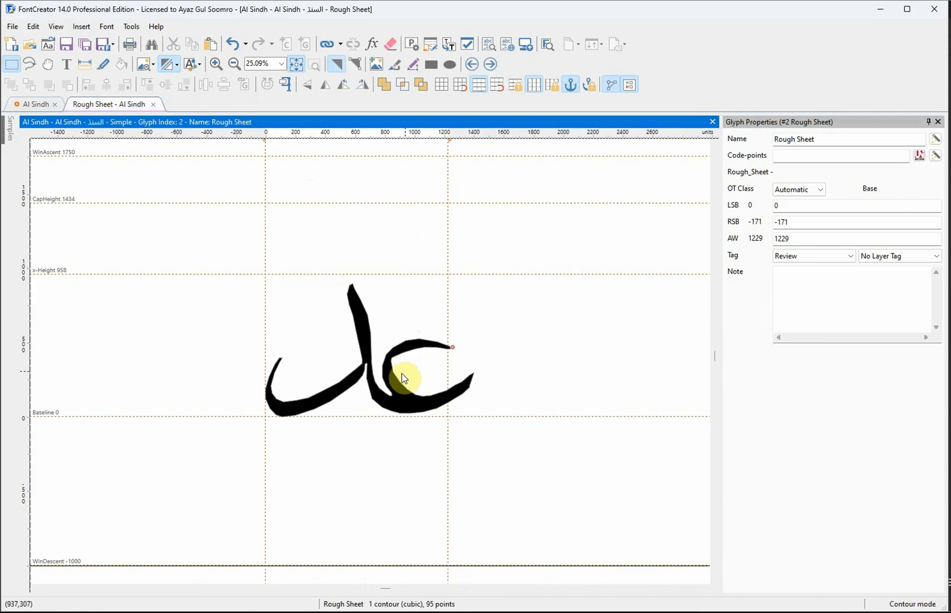
scroll(396, 407, up, 5)
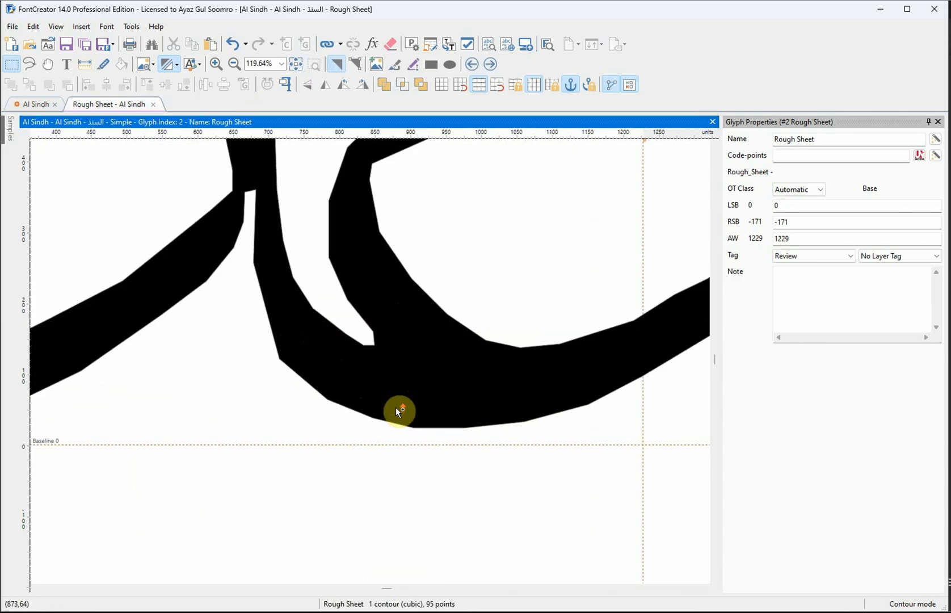
Smooth the Ain's inner bowl by deleting three corner points along its upper inner edge and reshaping the remaining curve with its control handle
scroll(395, 312, up, 3)
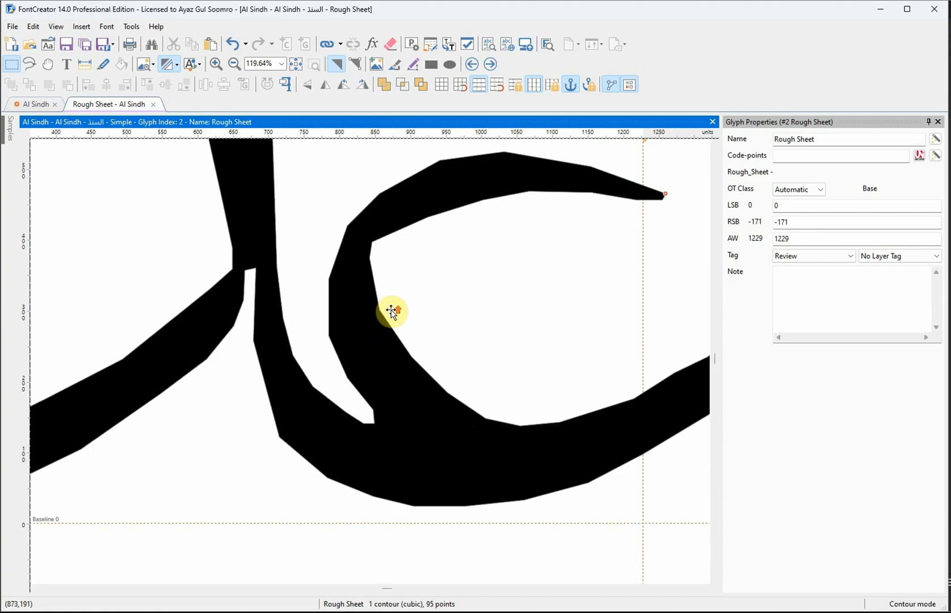
double_click(410, 216)
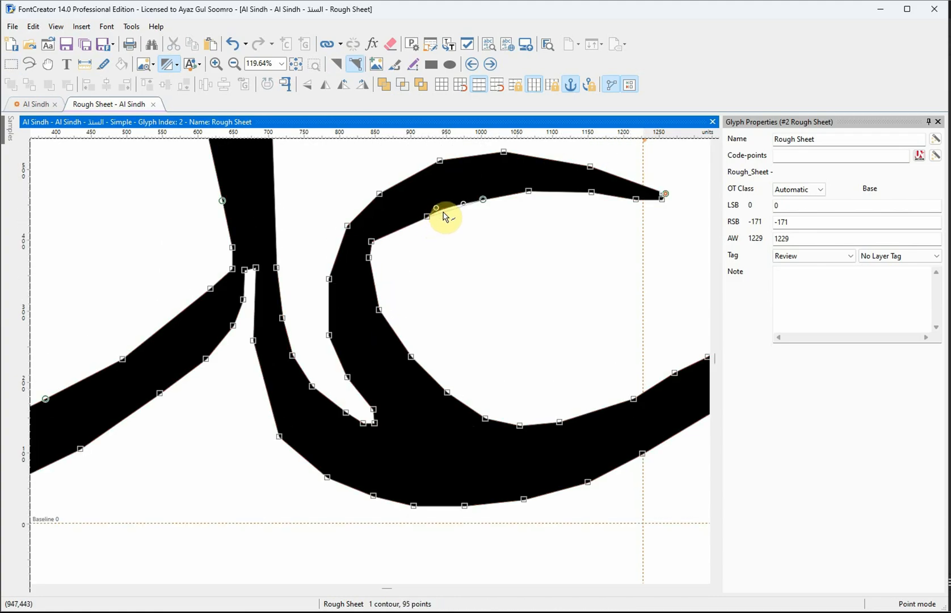
click(428, 218)
key(Delete)
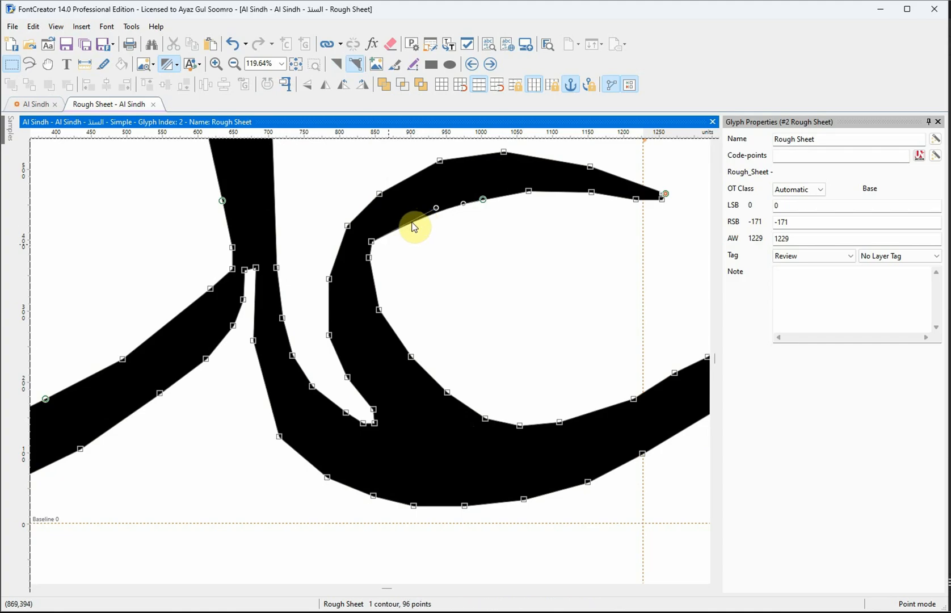
click(373, 243)
key(Delete)
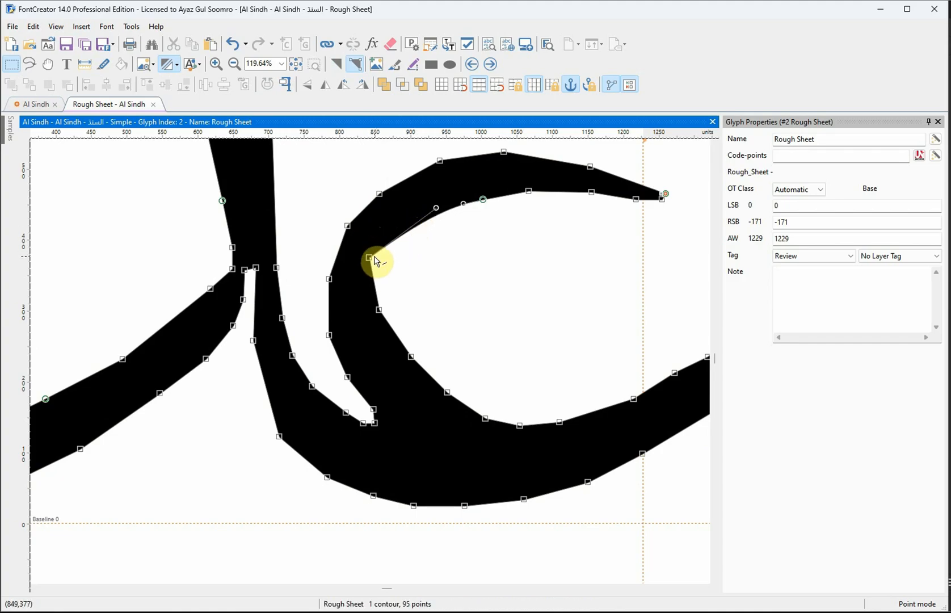
click(371, 258)
key(Delete)
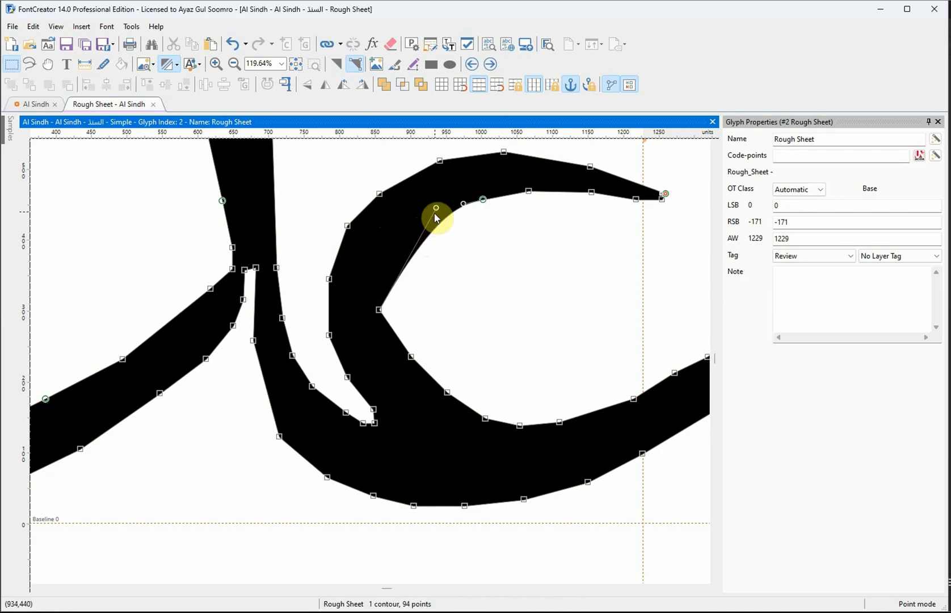
drag(435, 211, 377, 236)
double_click(486, 252)
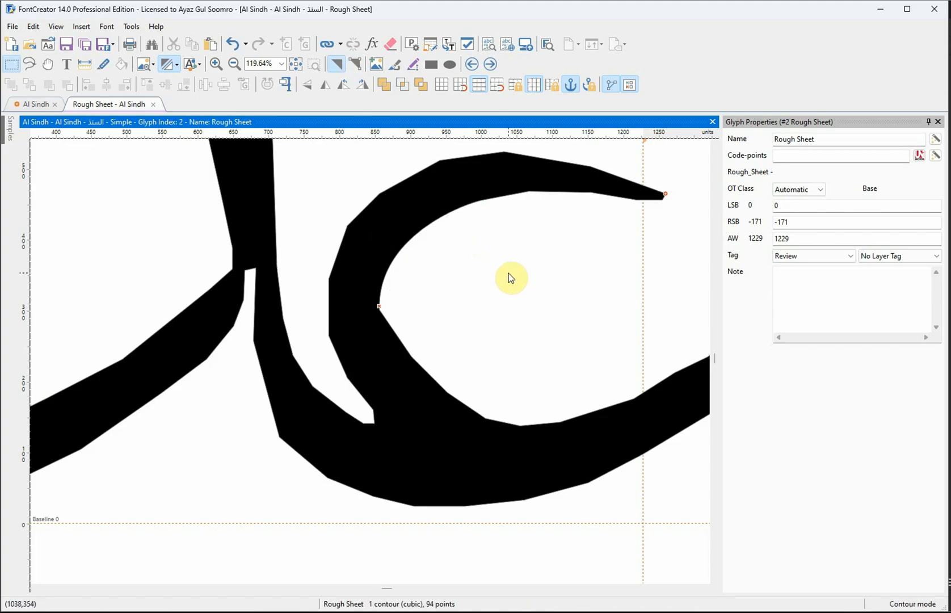
Delete the next point on the Ain's upper inner edge toward the tip and bend that segment into a smooth arch
double_click(527, 181)
click(529, 191)
key(Delete)
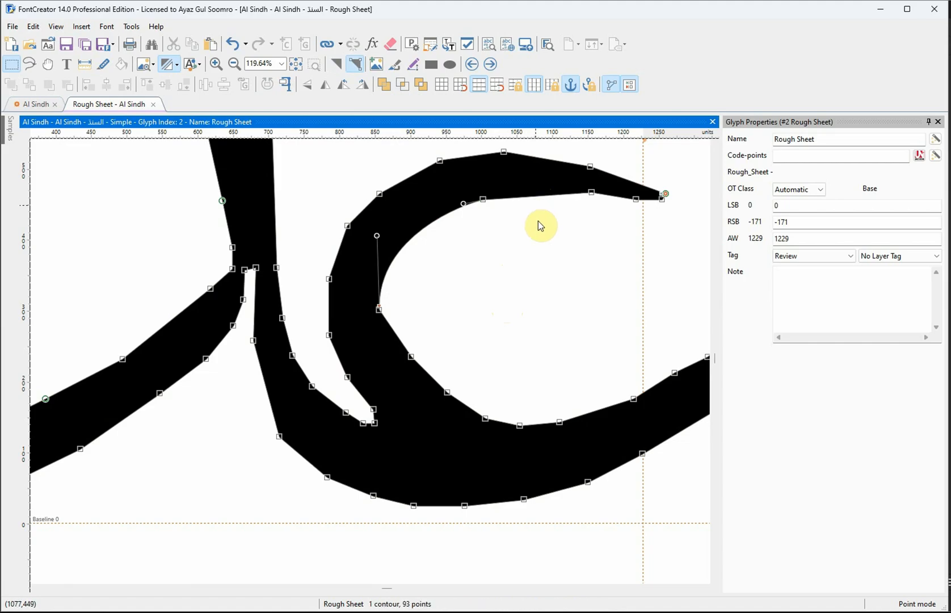
drag(534, 196, 538, 191)
double_click(536, 209)
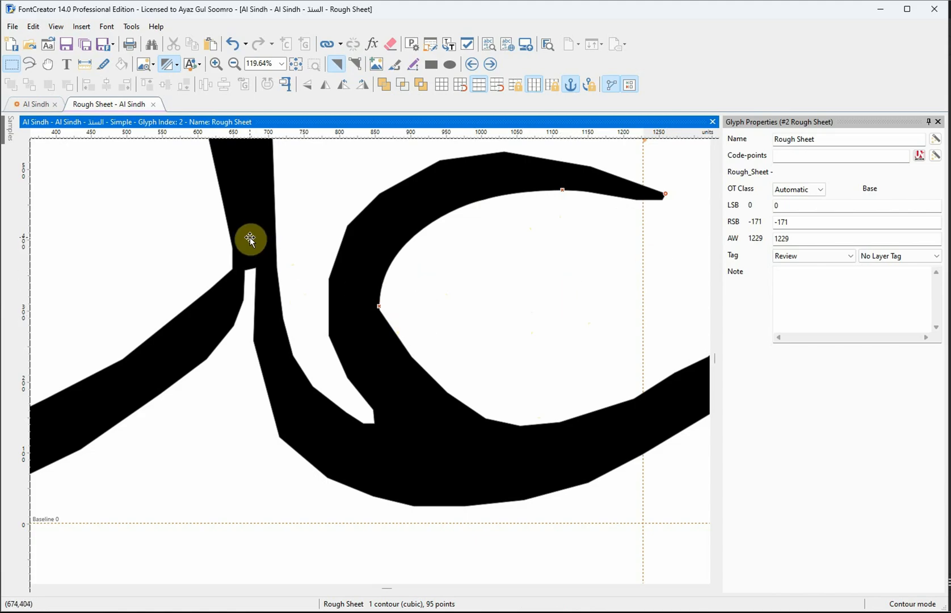
Delete the extra corner point in the narrow gap under the Dal's stem and shape the gap's top into a sharp point
double_click(252, 255)
click(256, 267)
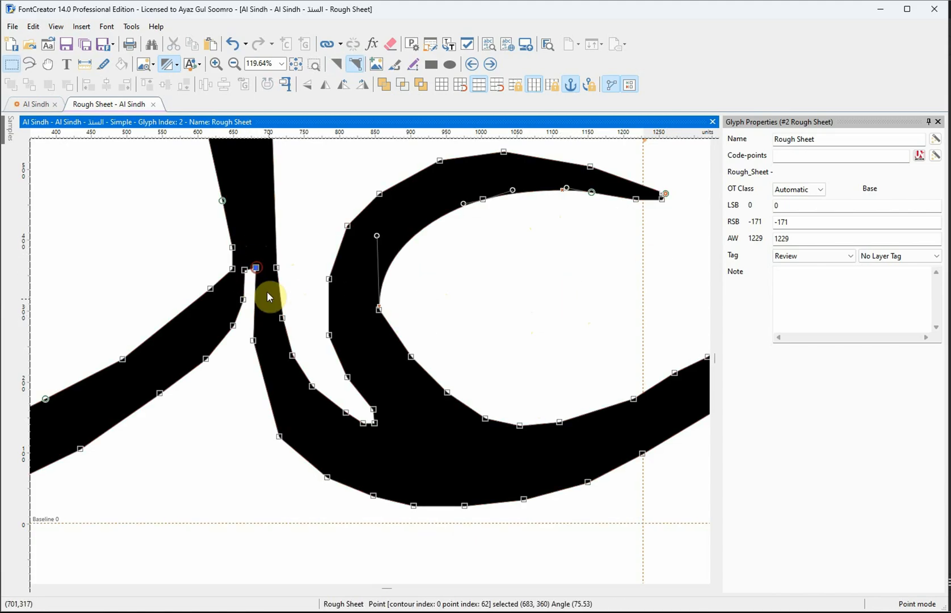
key(Delete)
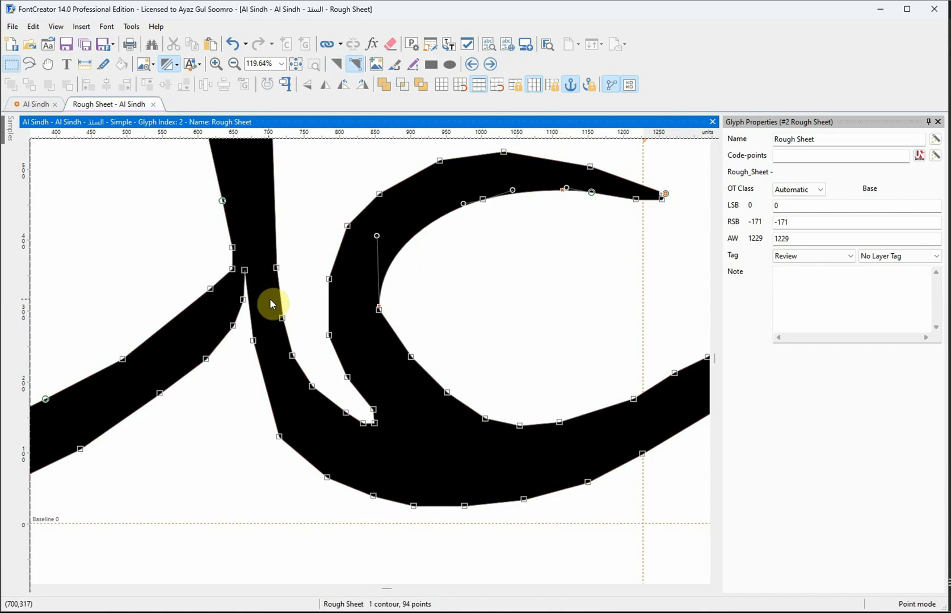
click(244, 269)
double_click(315, 240)
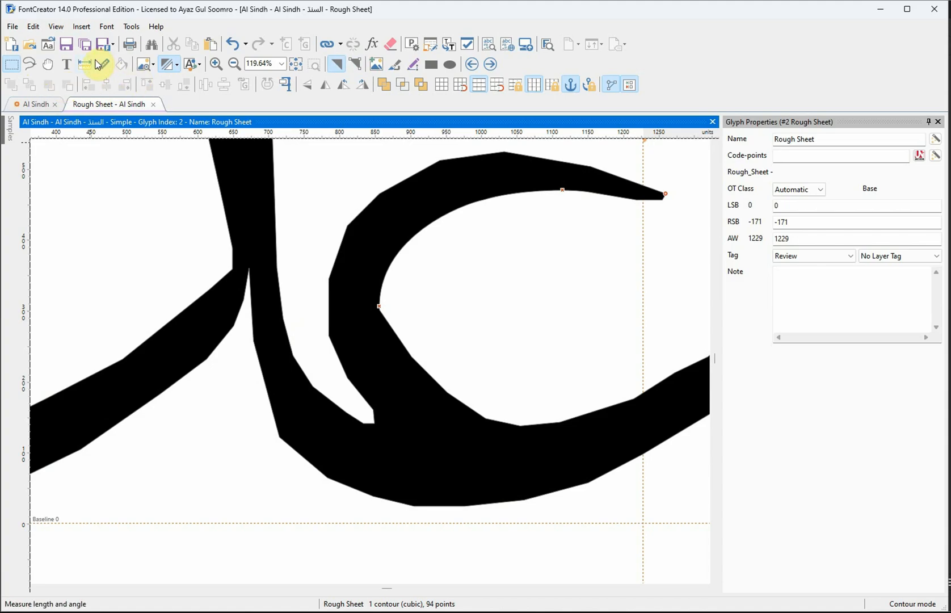
Slice vertically through the join between the Dal and Ain at about x = 766, and move the Ain contour 300 units to the right
click(103, 66)
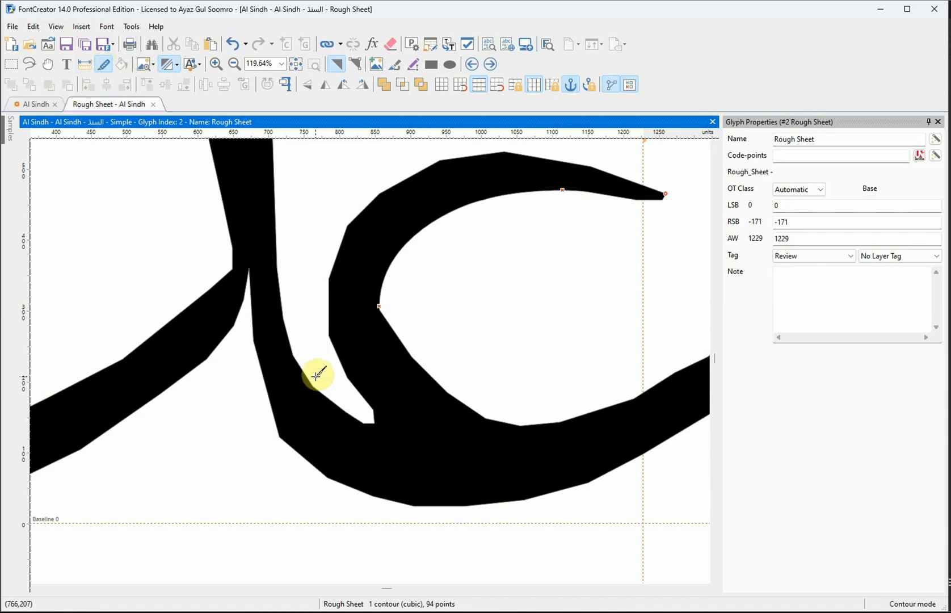
drag(316, 376, 316, 502)
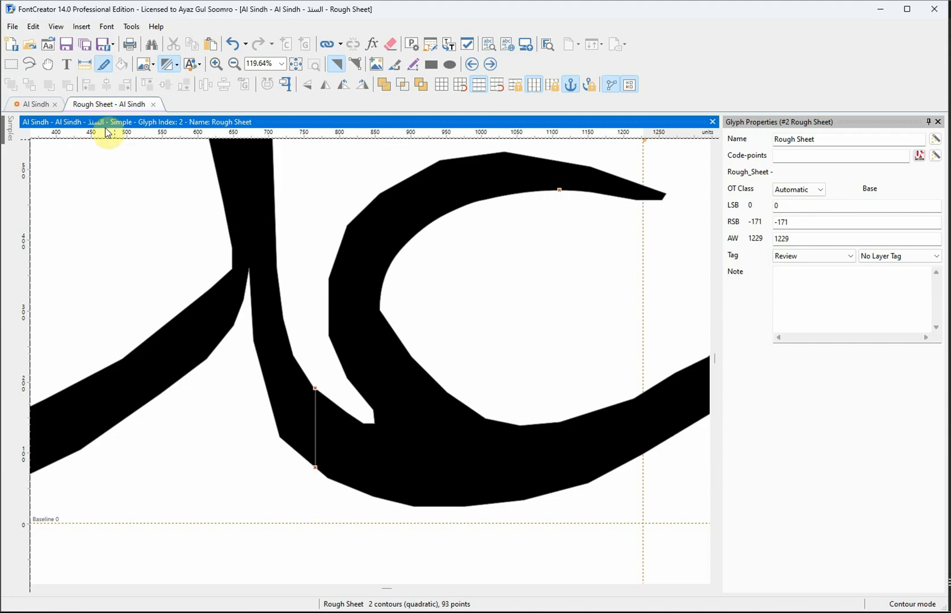
click(13, 66)
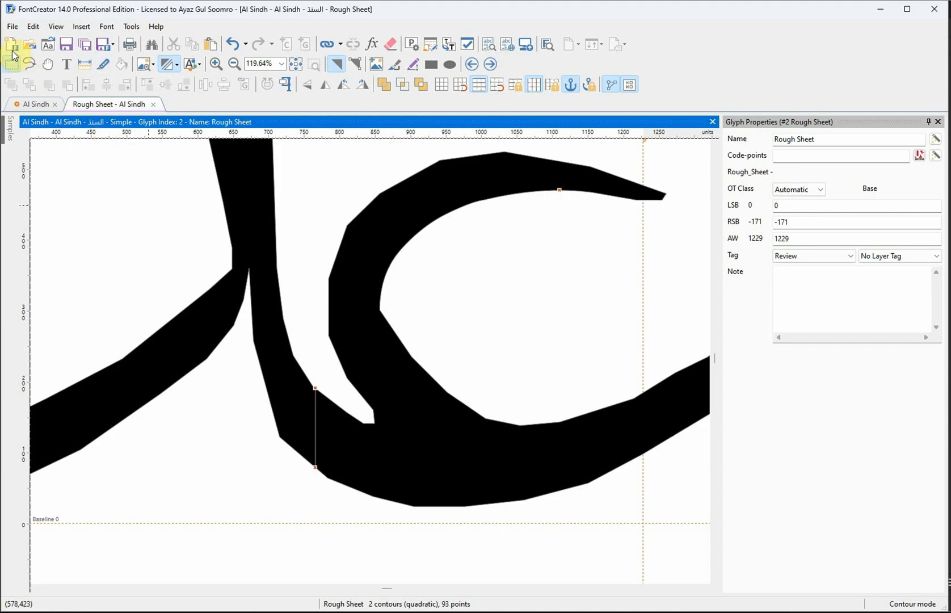
click(378, 326)
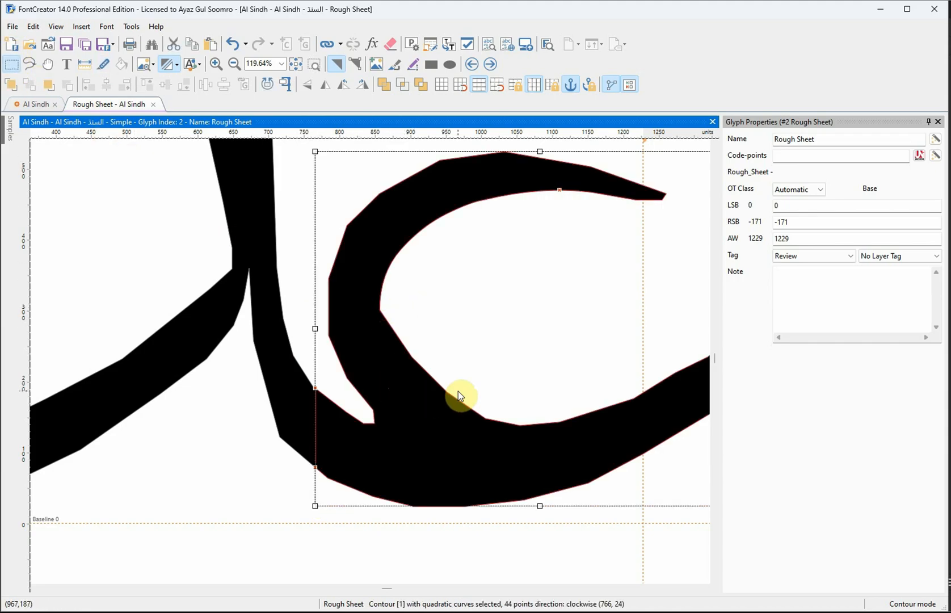
key(ctrl+Right)
key(ctrl+Right)
key(ctrl+Right)
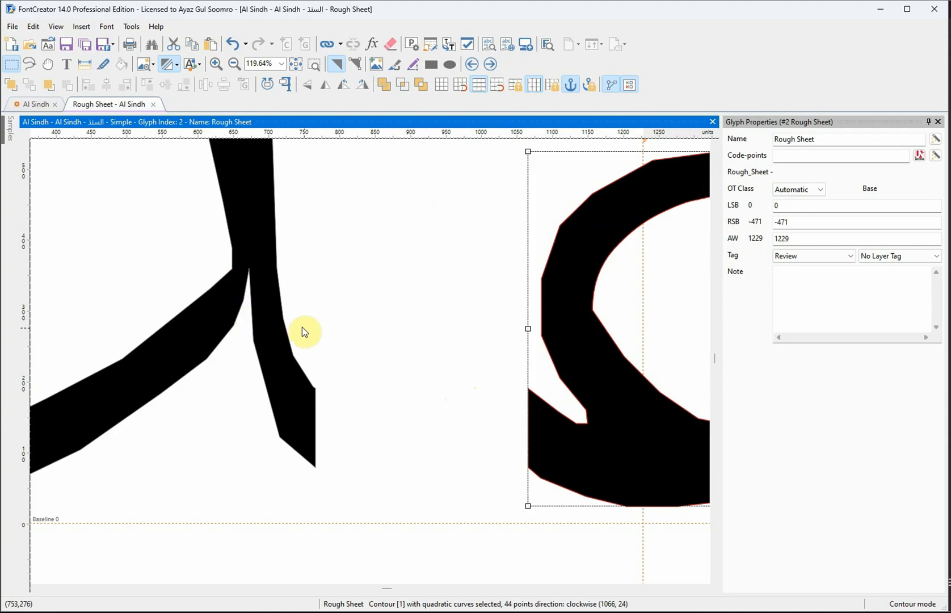
Cut the separated Dal contour out of the Rough Sheet glyph, leaving the Ain in place
scroll(376, 349, down, 5)
click(337, 391)
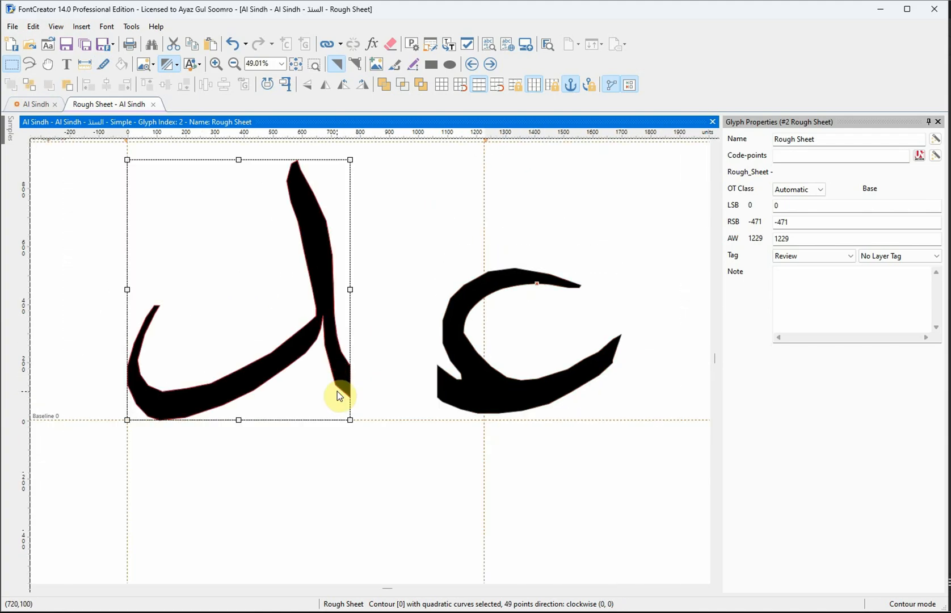
click(324, 291)
key(Delete)
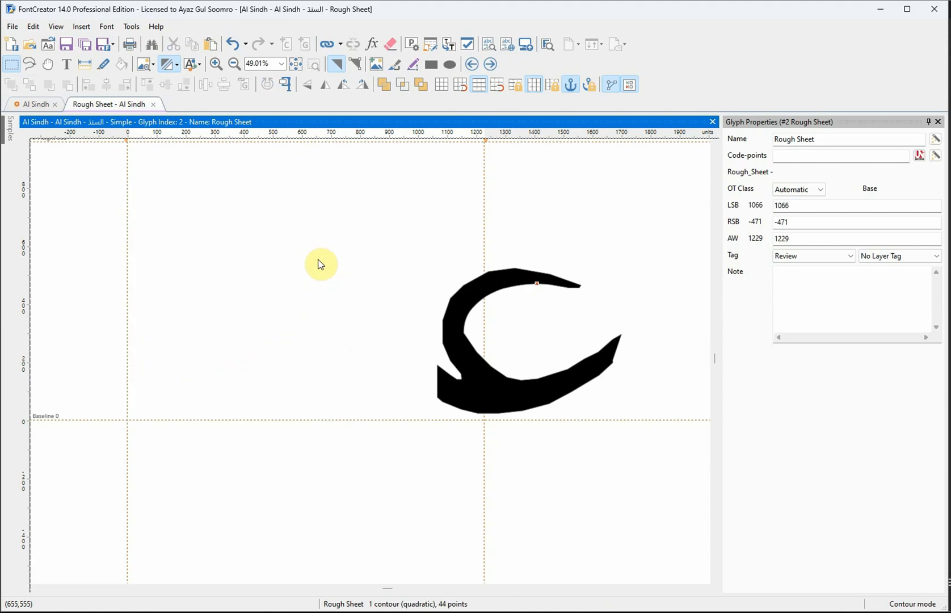
Find dal-arab.fina among the Arabic Presentation Forms-B glyphs, open it for editing, and paste the Dal contour into it
click(37, 104)
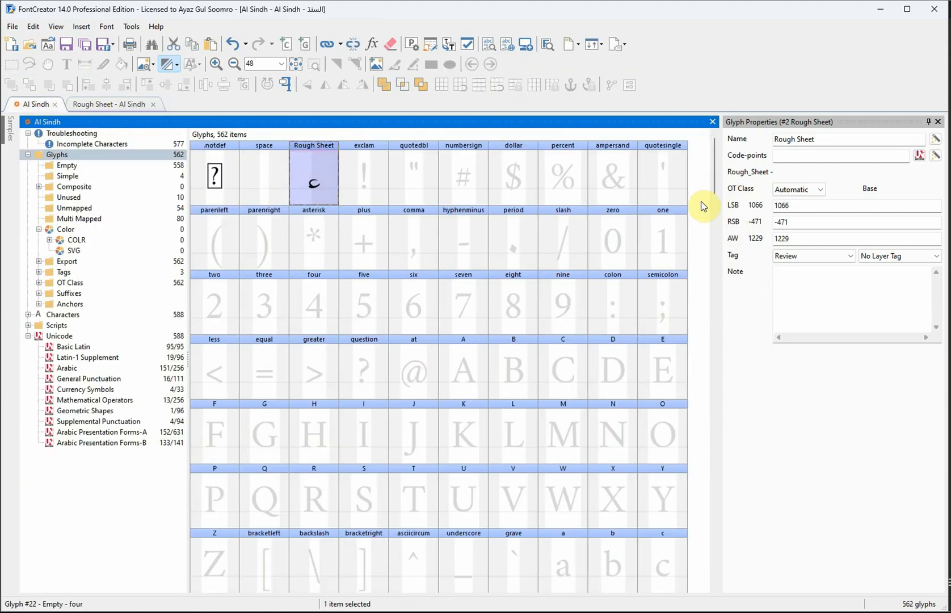
click(116, 442)
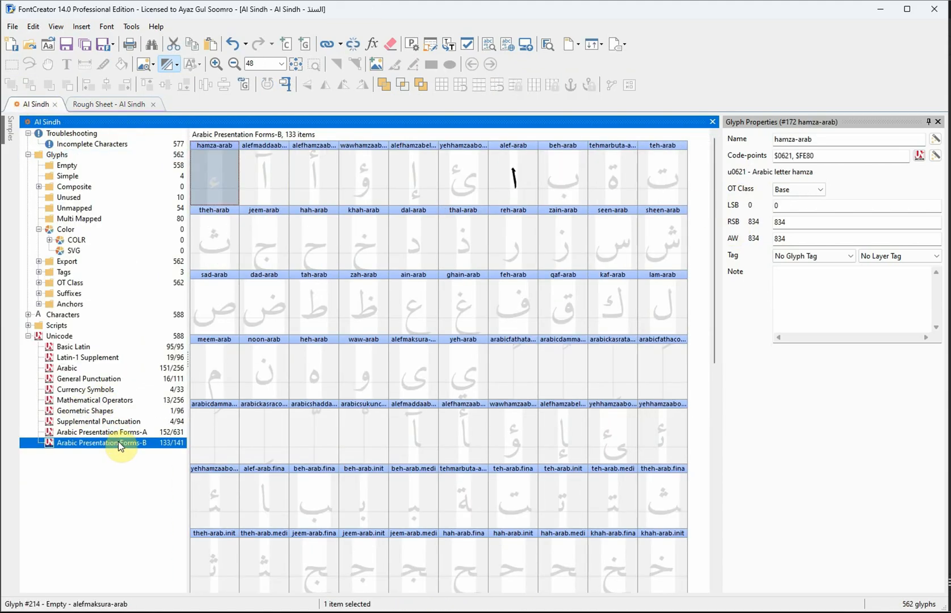
drag(713, 218, 736, 437)
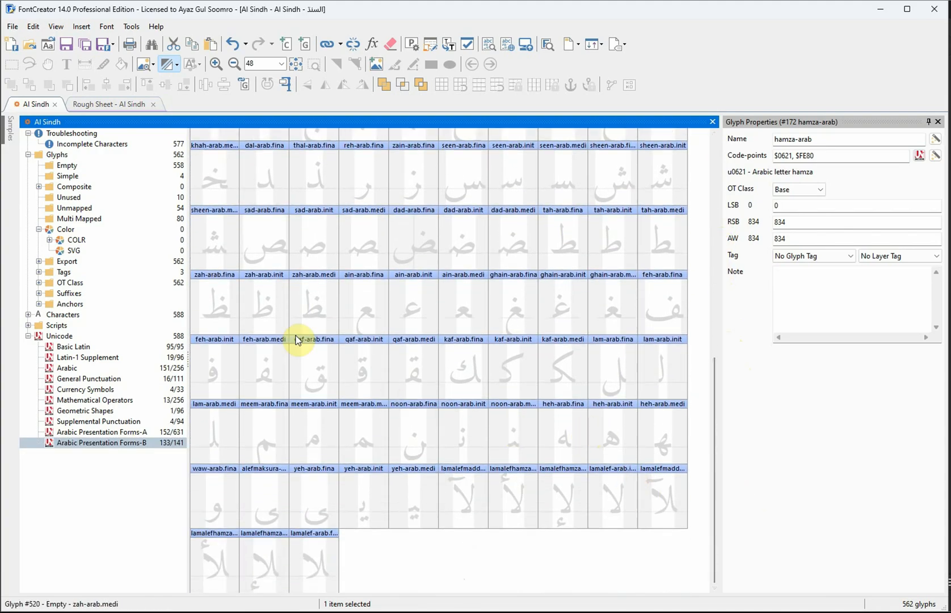
drag(708, 401, 720, 340)
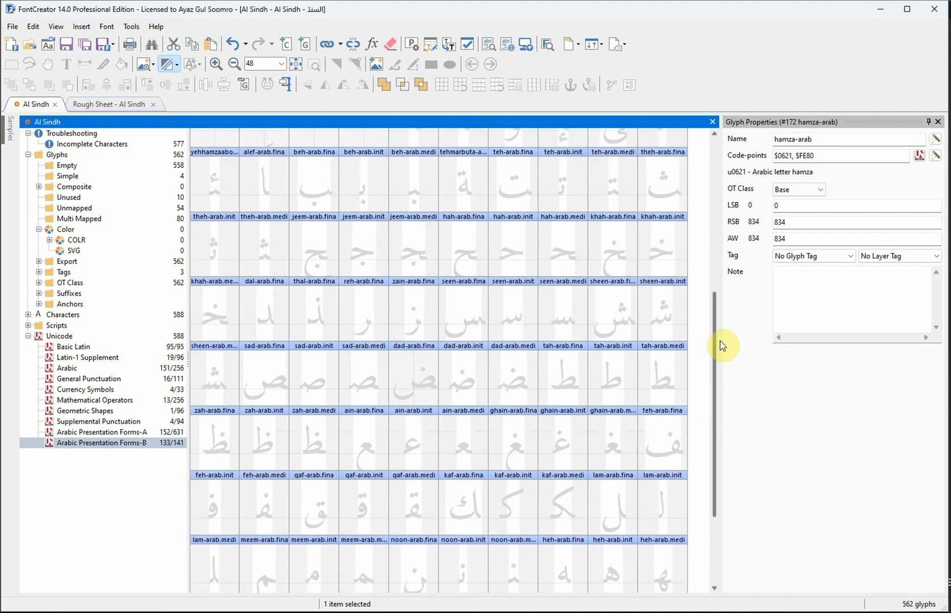
double_click(267, 321)
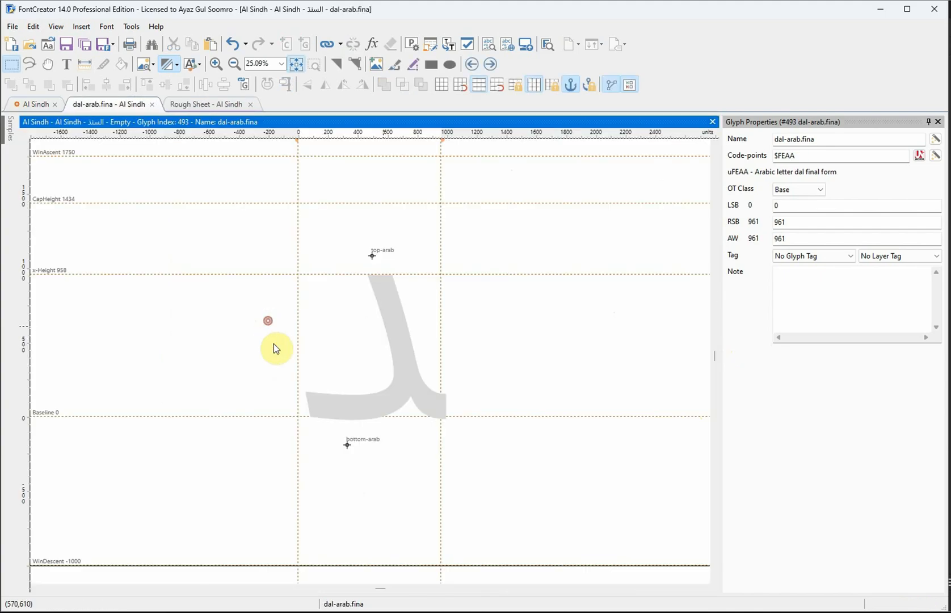
key(ctrl+v)
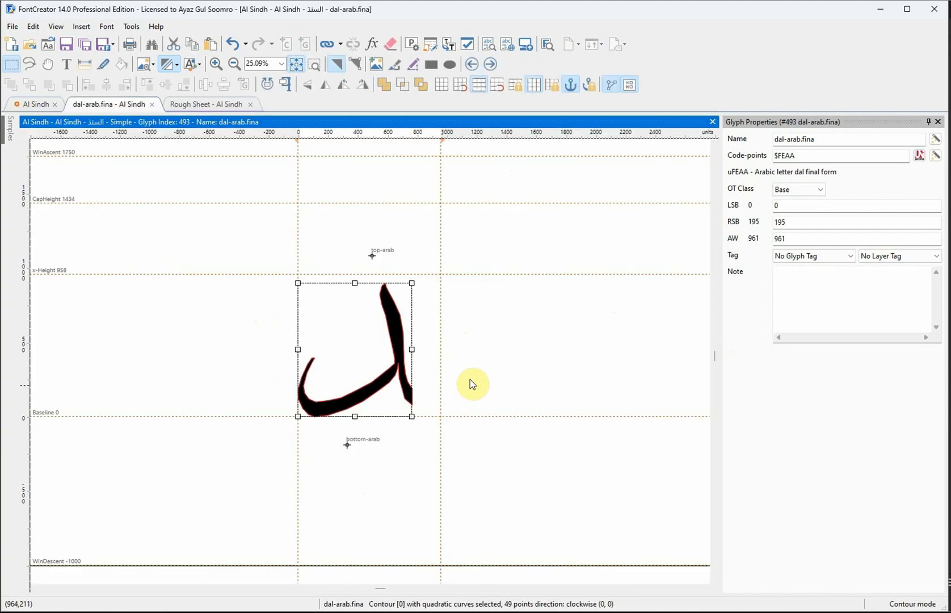
click(454, 368)
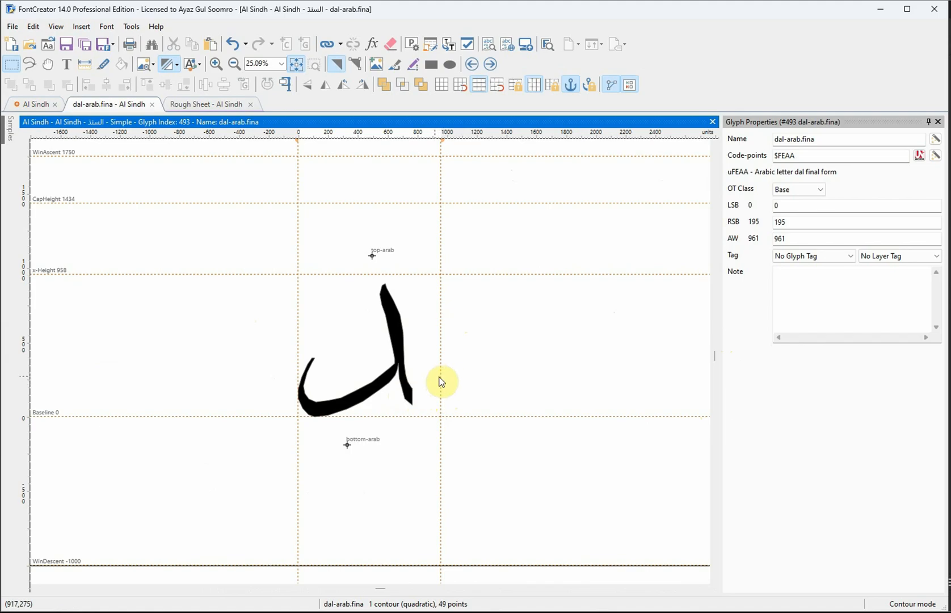
Extend the Dal's connecting tail by moving its two end points outward to about x = 818, with a nearly vertical end edge
scroll(405, 393, up, 5)
double_click(418, 394)
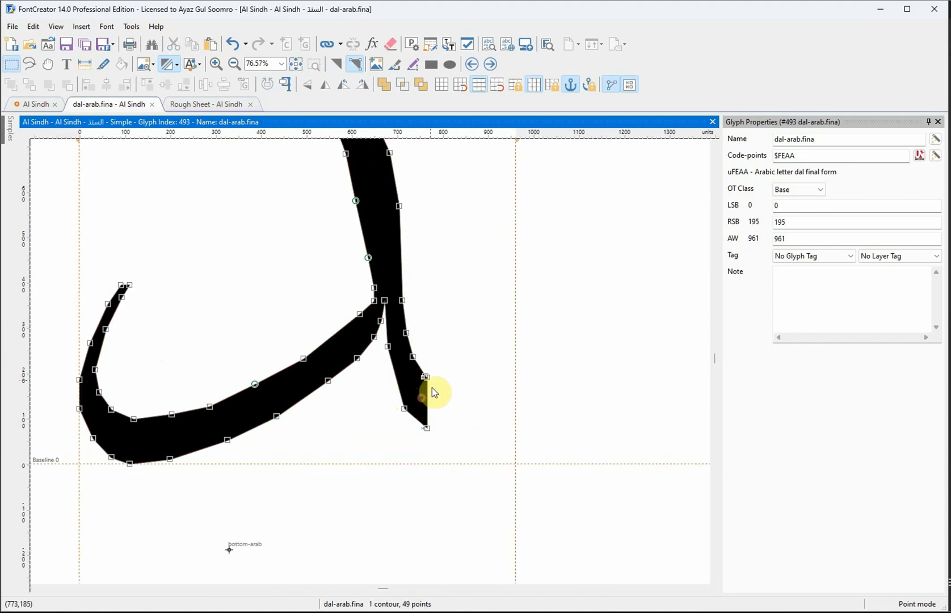
mouse_move(429, 381)
mouse_down()
mouse_move(419, 363)
mouse_move(441, 392)
mouse_move(439, 379)
mouse_up()
key(ctrl+z)
click(450, 390)
drag(430, 430, 450, 427)
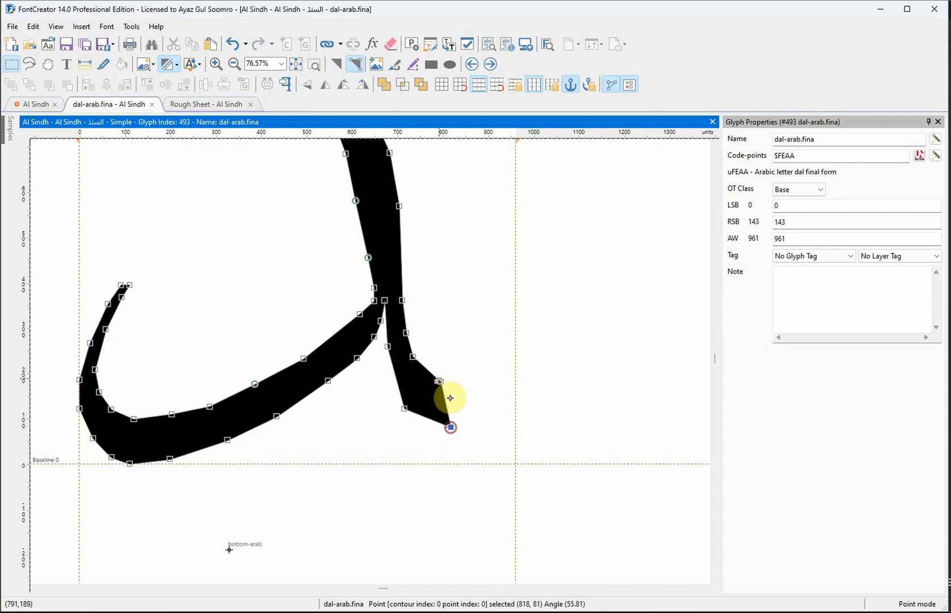
click(435, 369)
drag(461, 367, 447, 383)
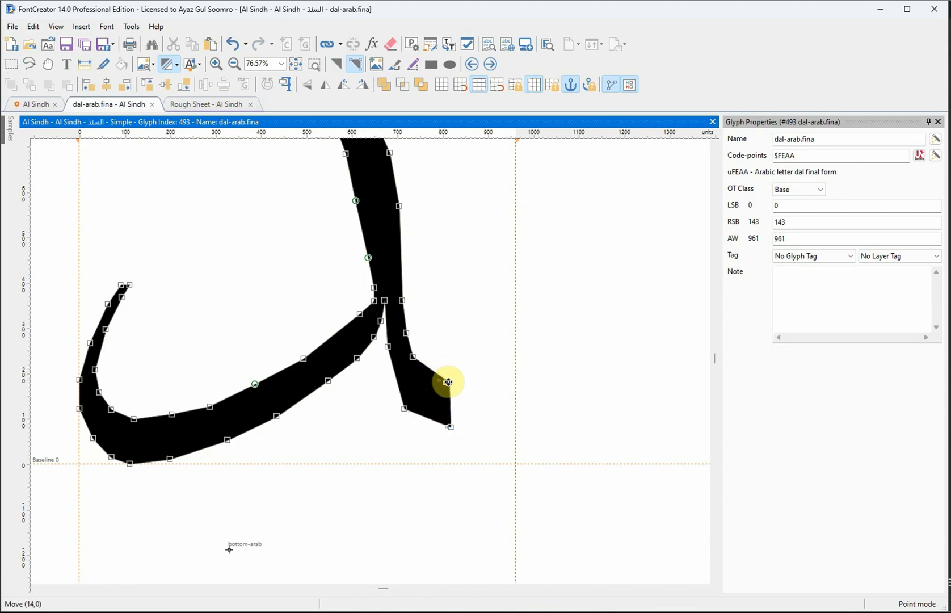
Reduce the advance width of dal-arab.fina to 810 so the tail slightly overlaps the right bearing line, and close its glyph editor
click(474, 354)
drag(516, 363, 446, 391)
click(559, 367)
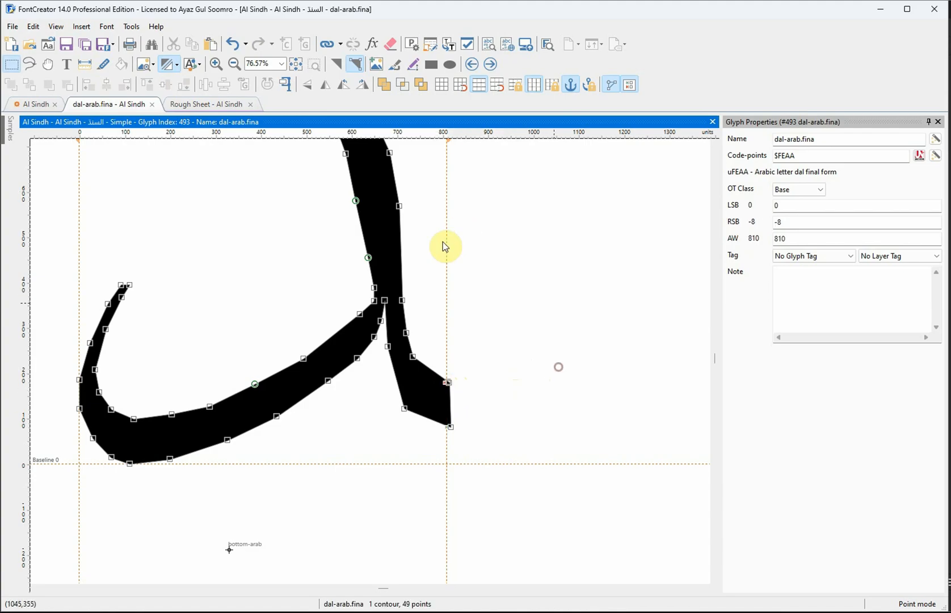
click(337, 64)
click(559, 301)
click(152, 104)
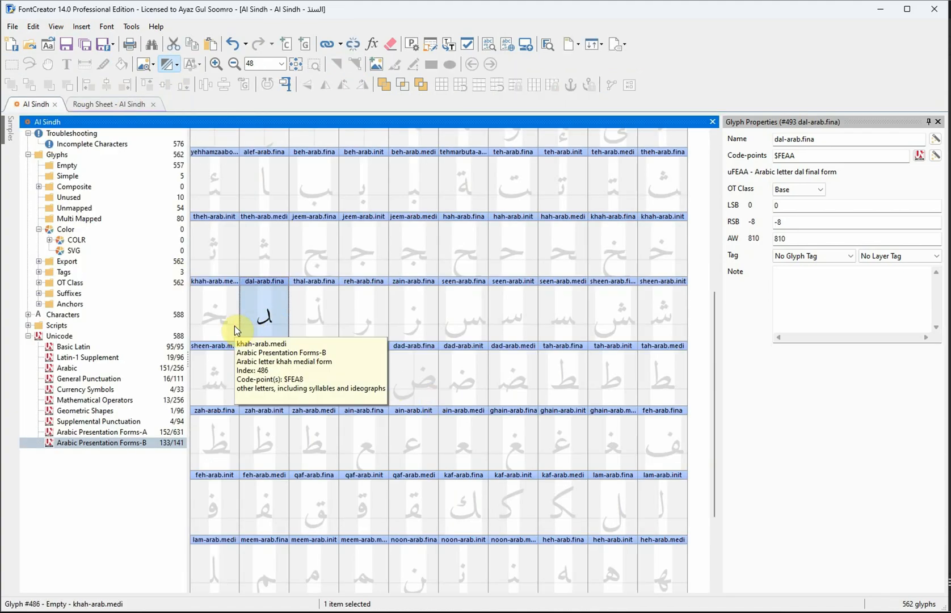
Switch to Illustrator and clear the joined lettering from the artboard of arbic words (Ain init - Daal fina).eps, keeping the X Height and Baseline guides
key(alt+Tab)
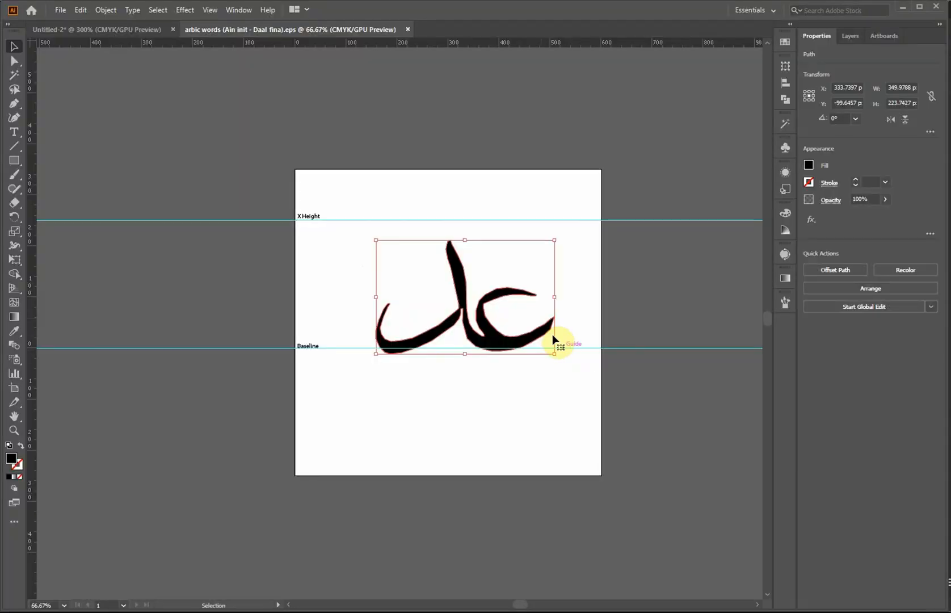
click(606, 272)
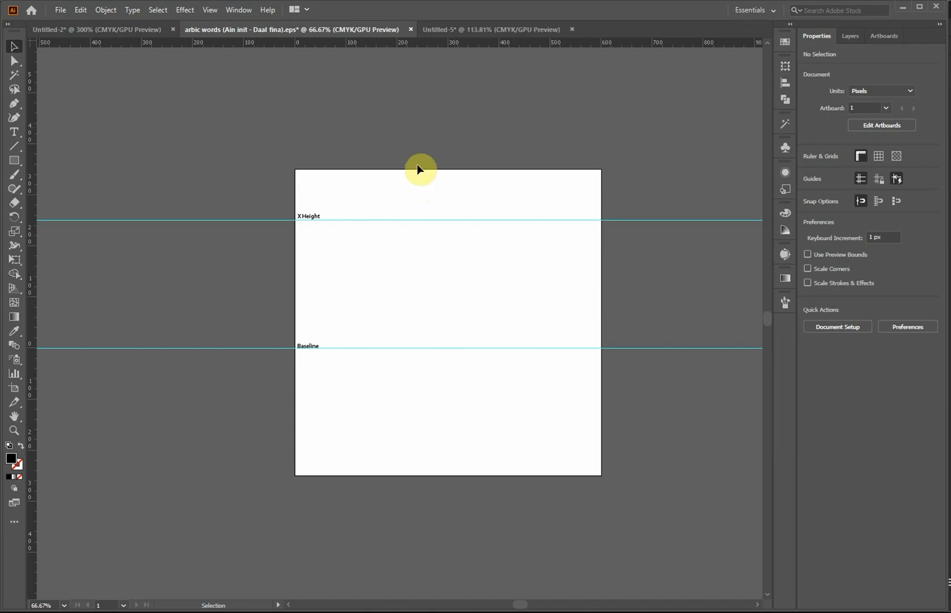
click(455, 122)
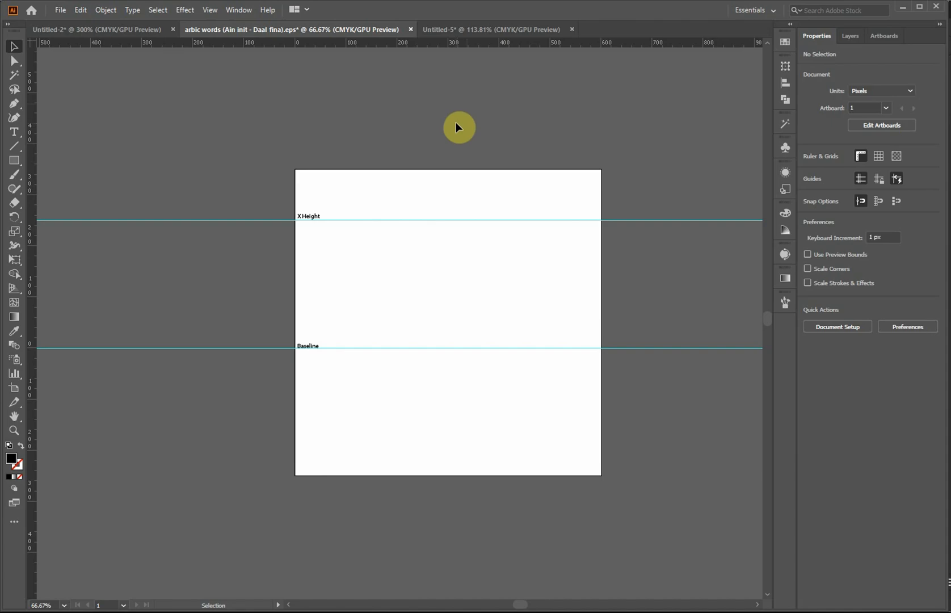